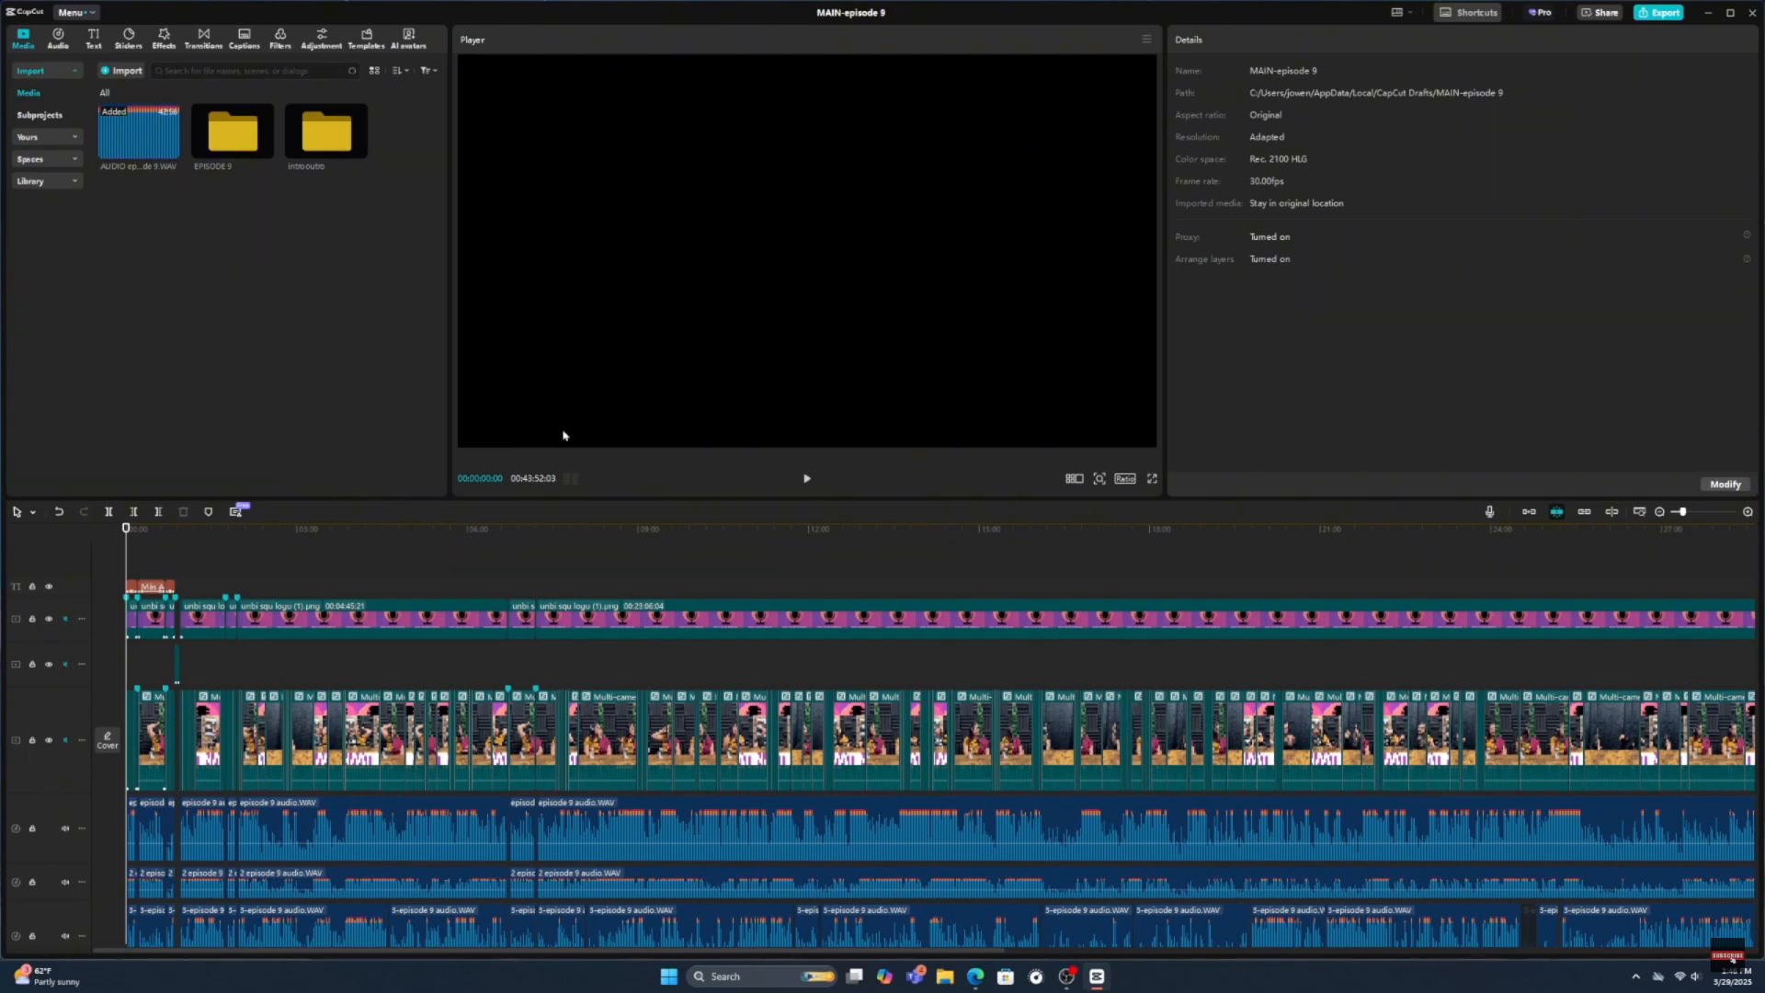
# - Examine the full episode timeline, followed by a closer view of its opening clips and audio tracks
pyautogui.click(1660, 512)
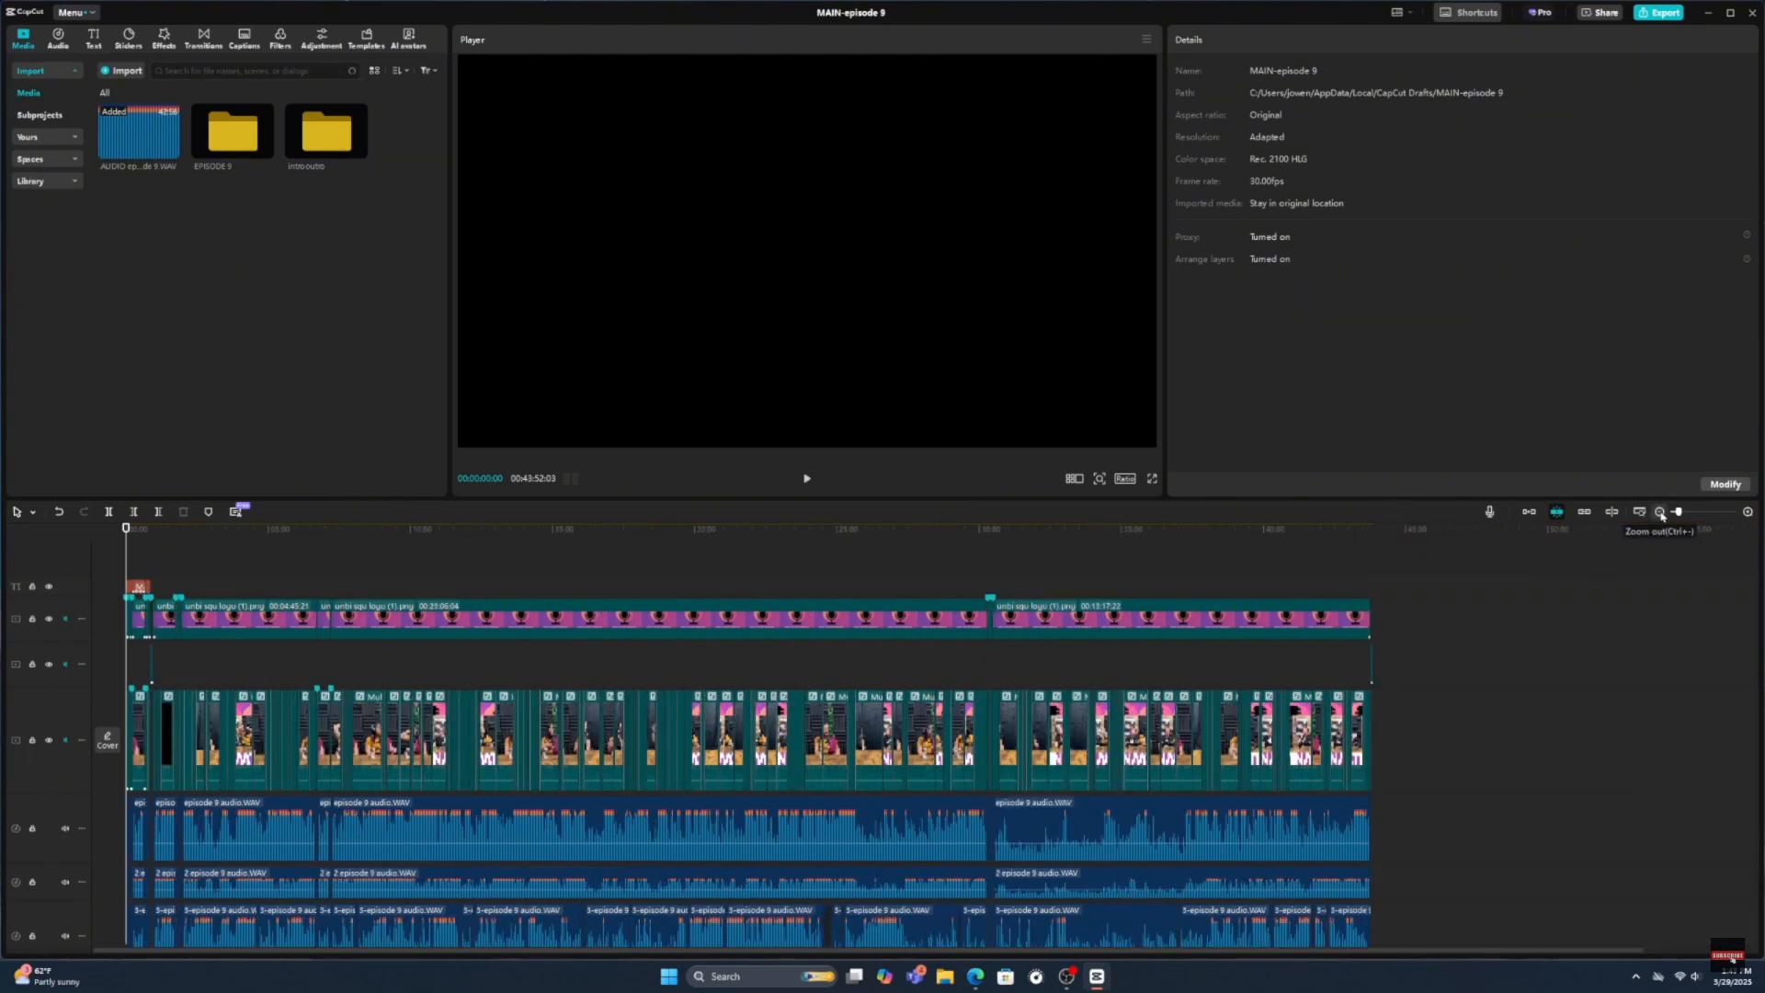
pyautogui.click(1747, 512)
pyautogui.click(1747, 512)
pyautogui.click(1747, 512)
pyautogui.click(1747, 512)
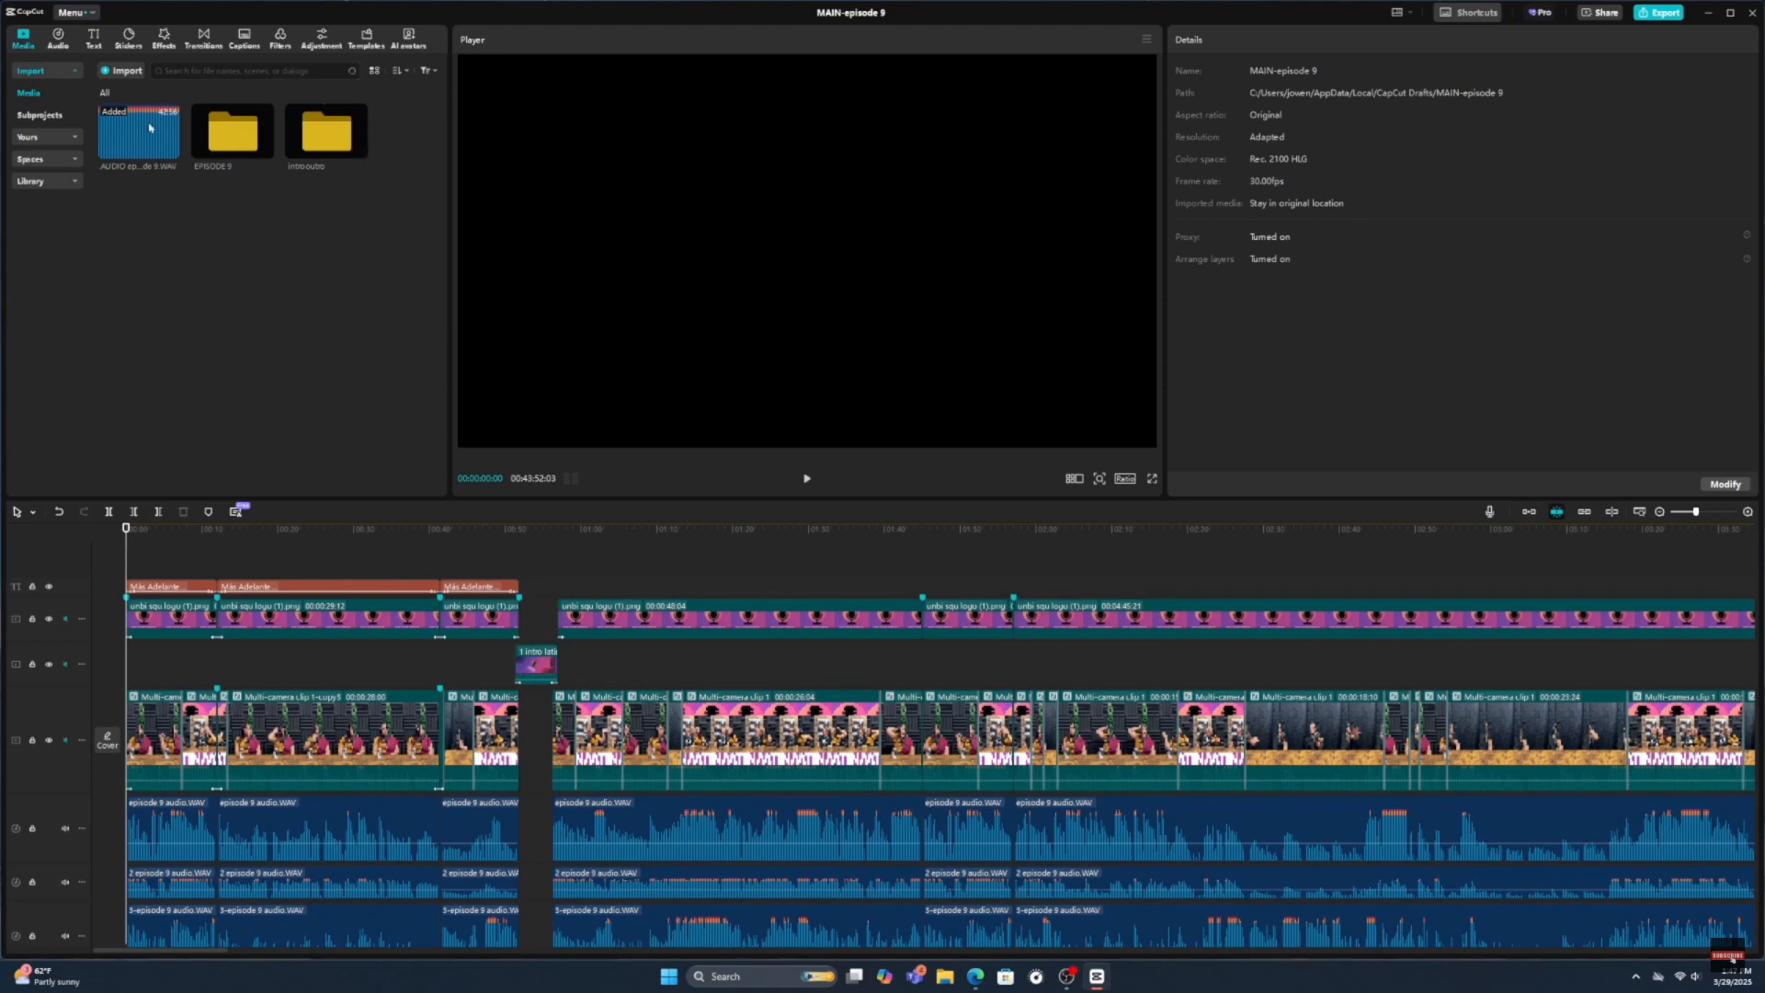
# - Open the Recording 80 folder inside the EPISODE 9 AUDIO folder to view the microphone tracks
pyautogui.doubleClick(228, 128)
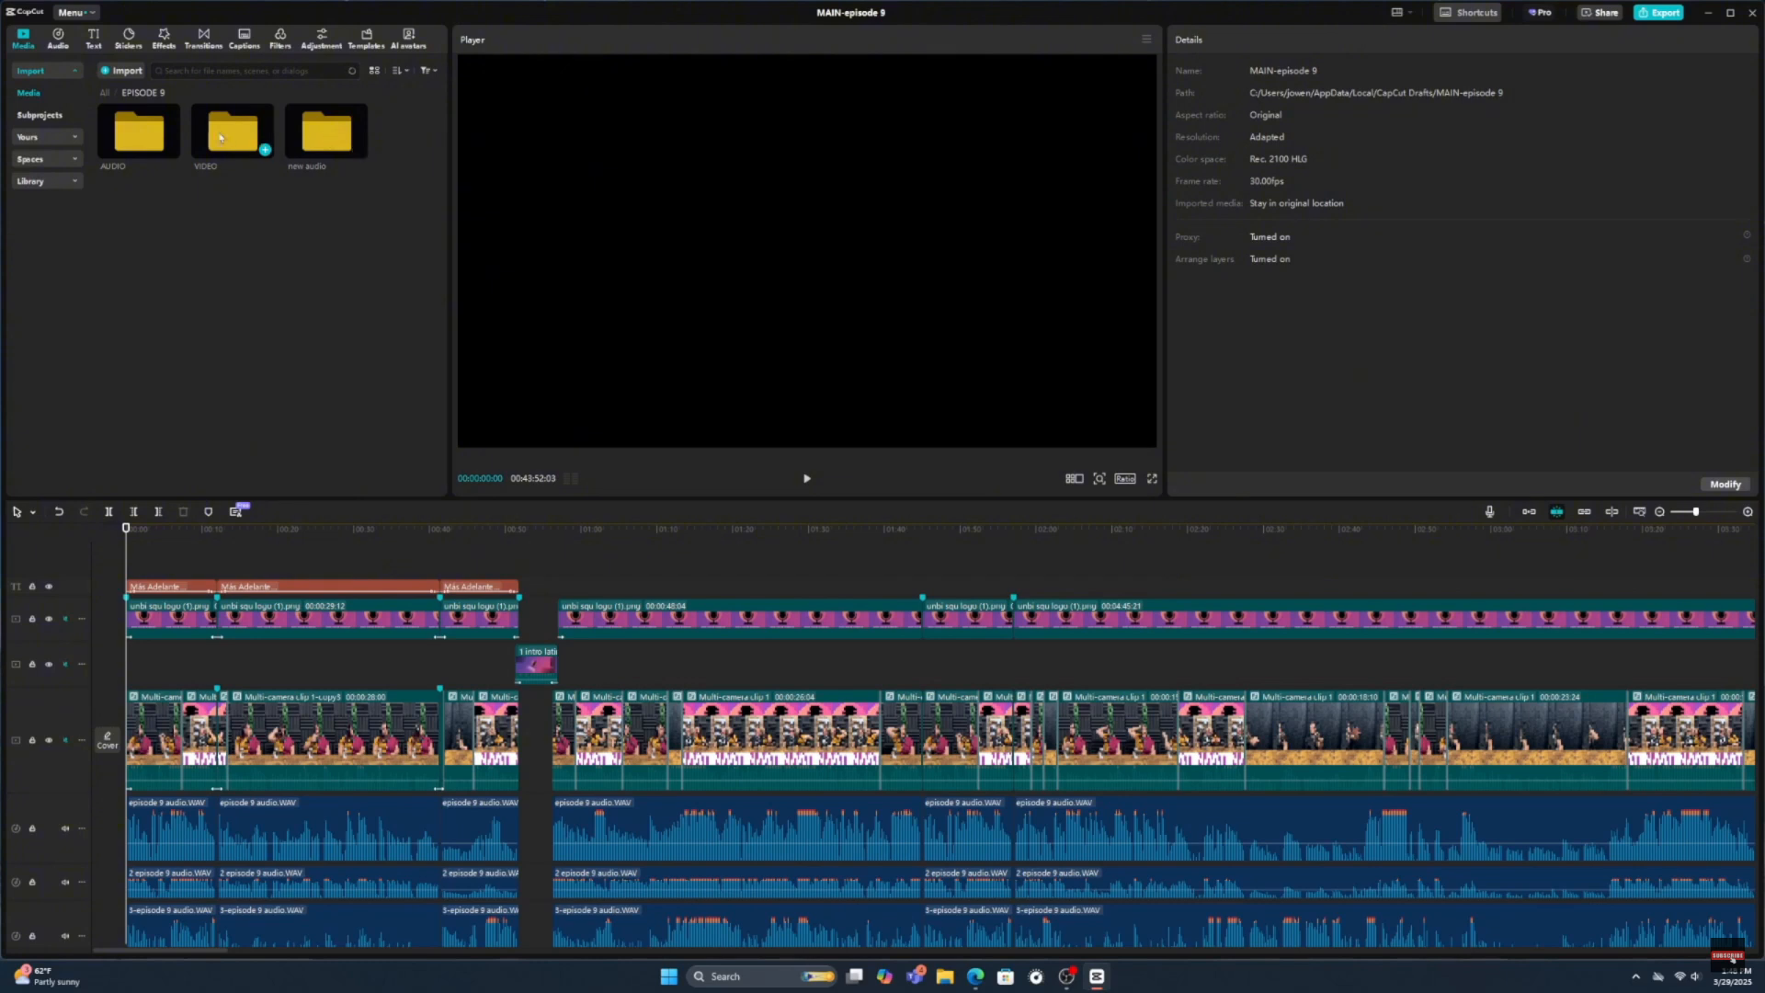
pyautogui.doubleClick(142, 136)
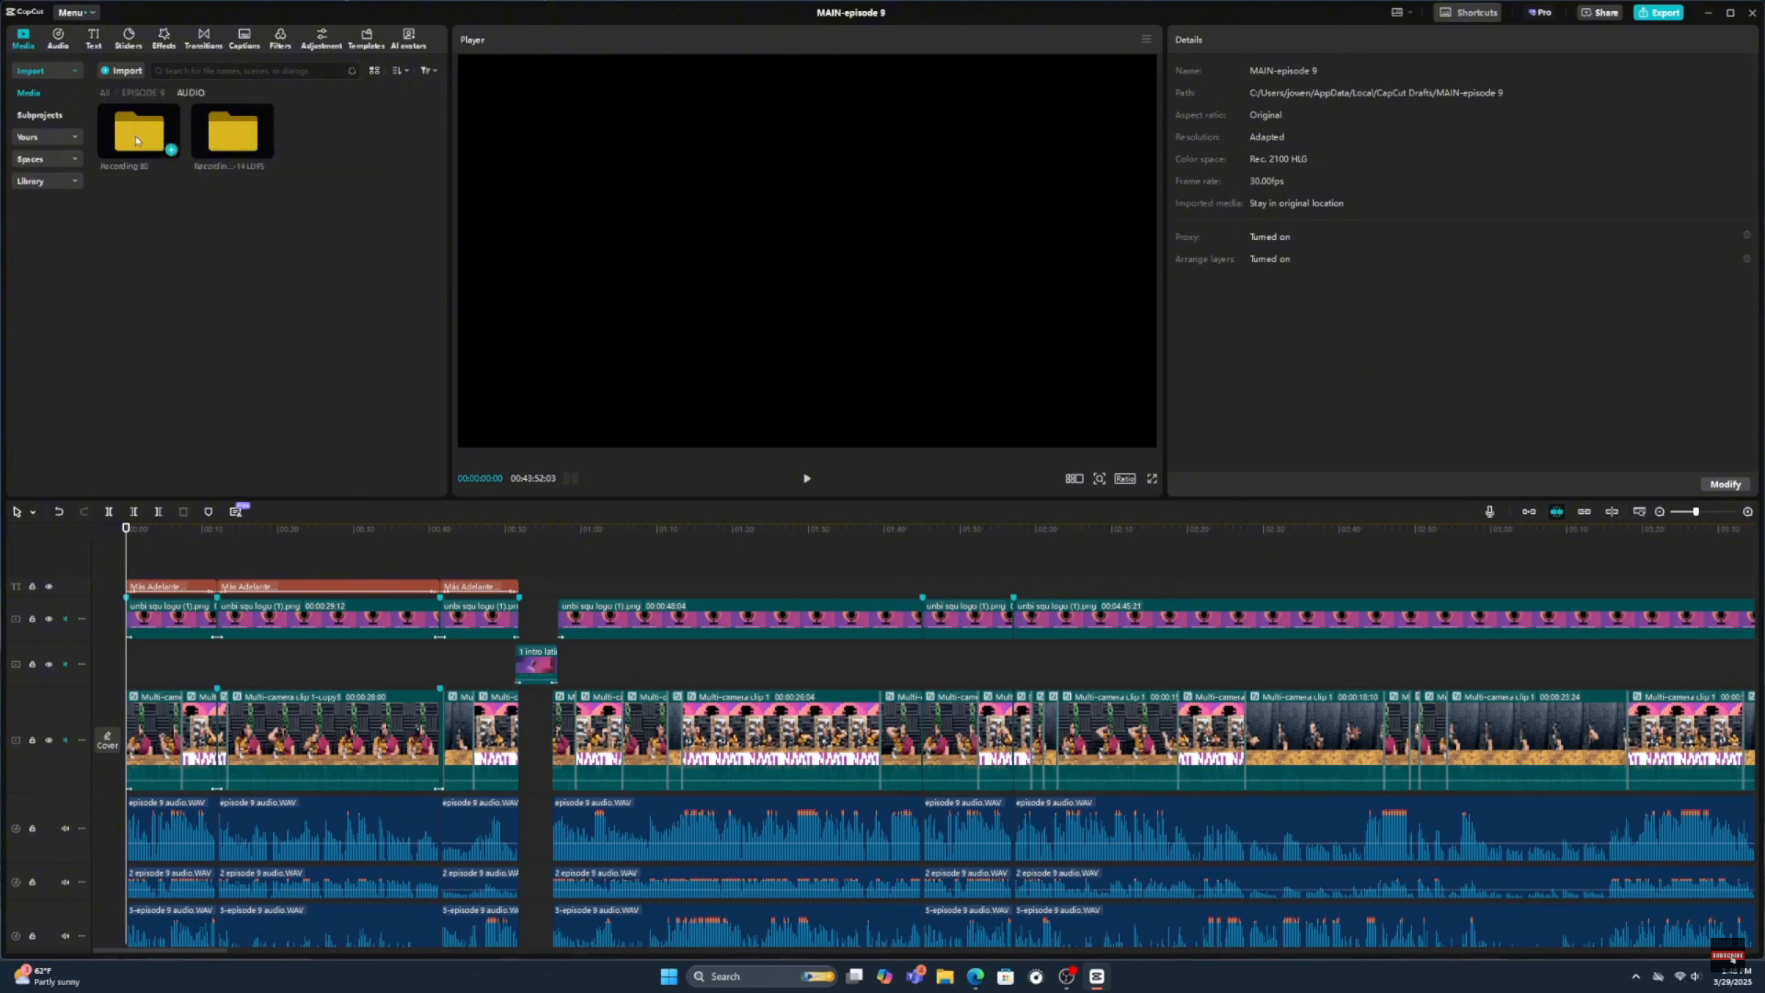
pyautogui.doubleClick(136, 140)
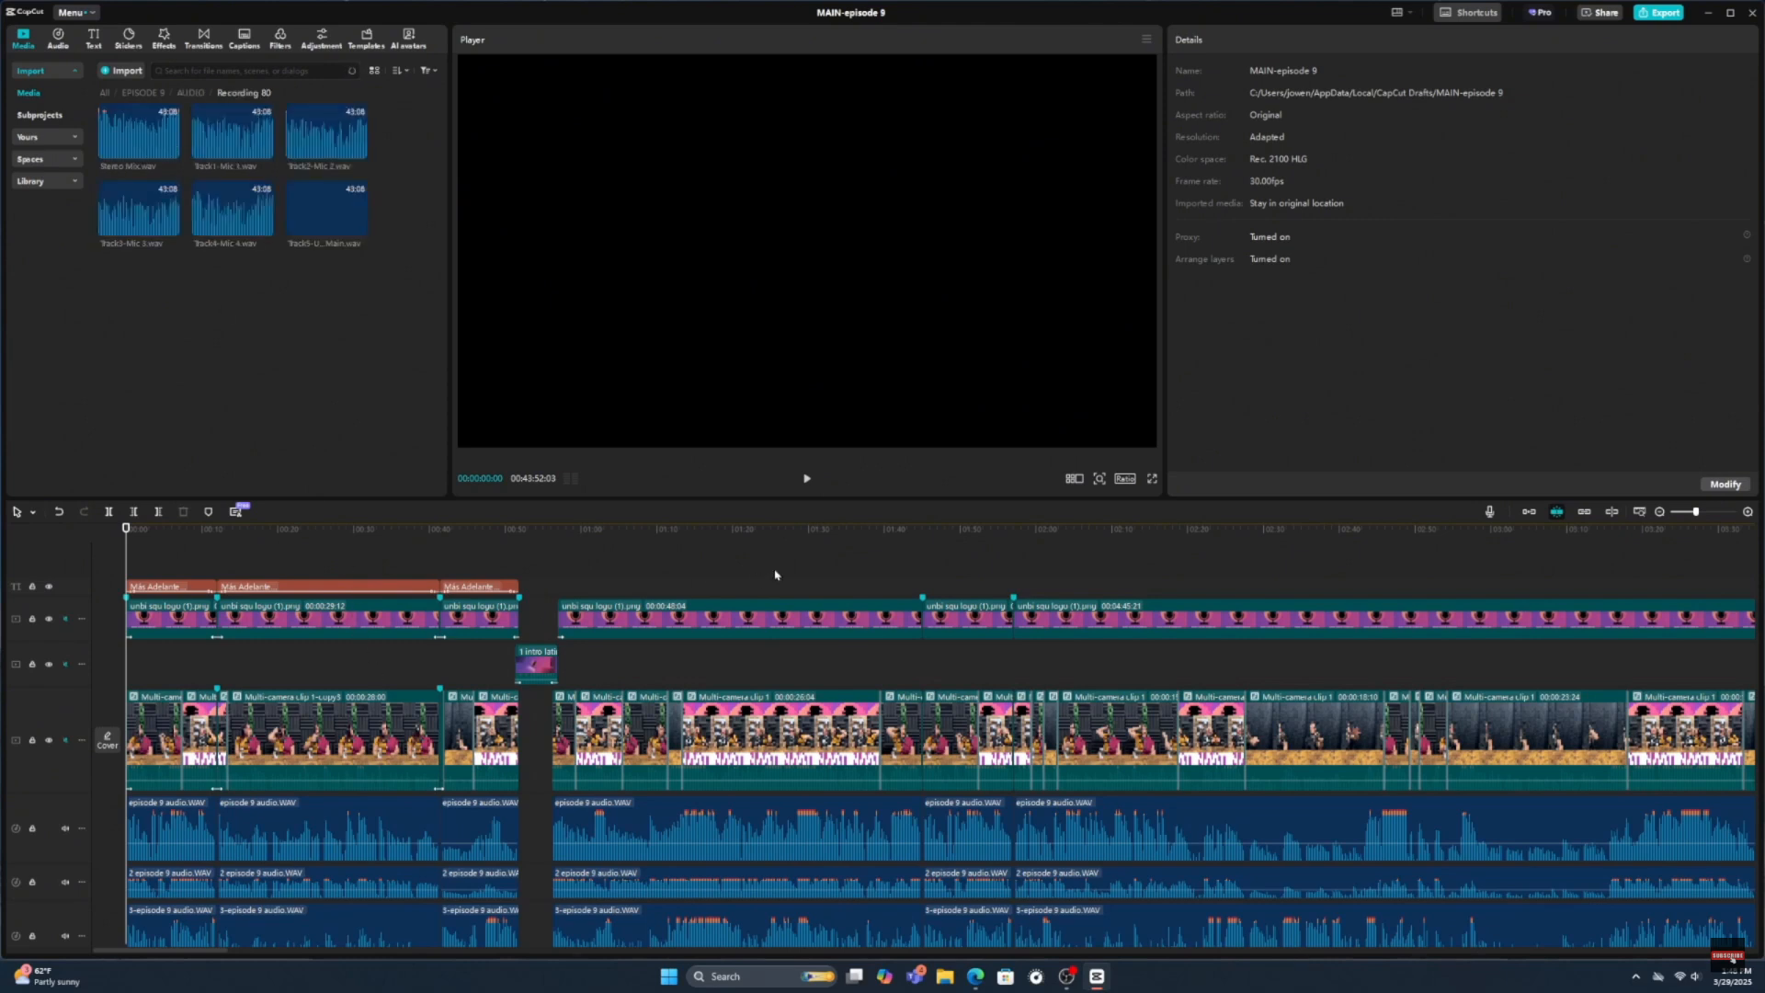
# - Move the playhead to about 1:19 and open the VIDEO folder of EPISODE 9 to view its camera files
pyautogui.click(727, 577)
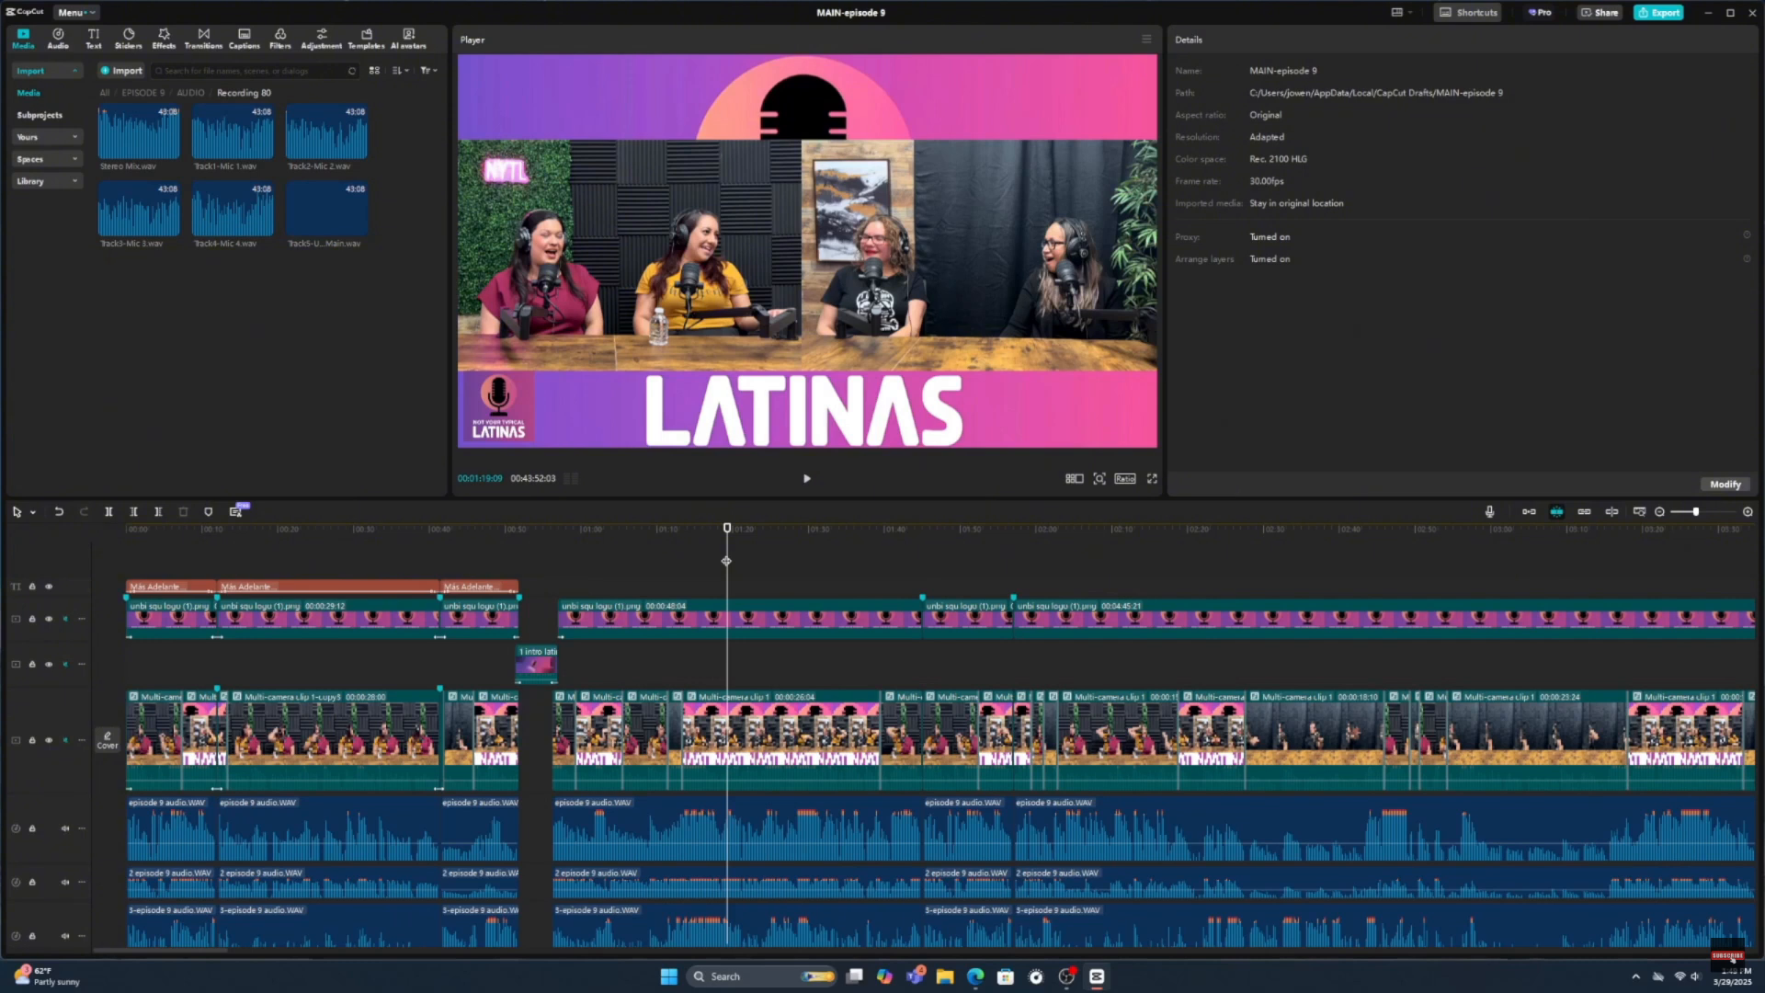
pyautogui.click(192, 94)
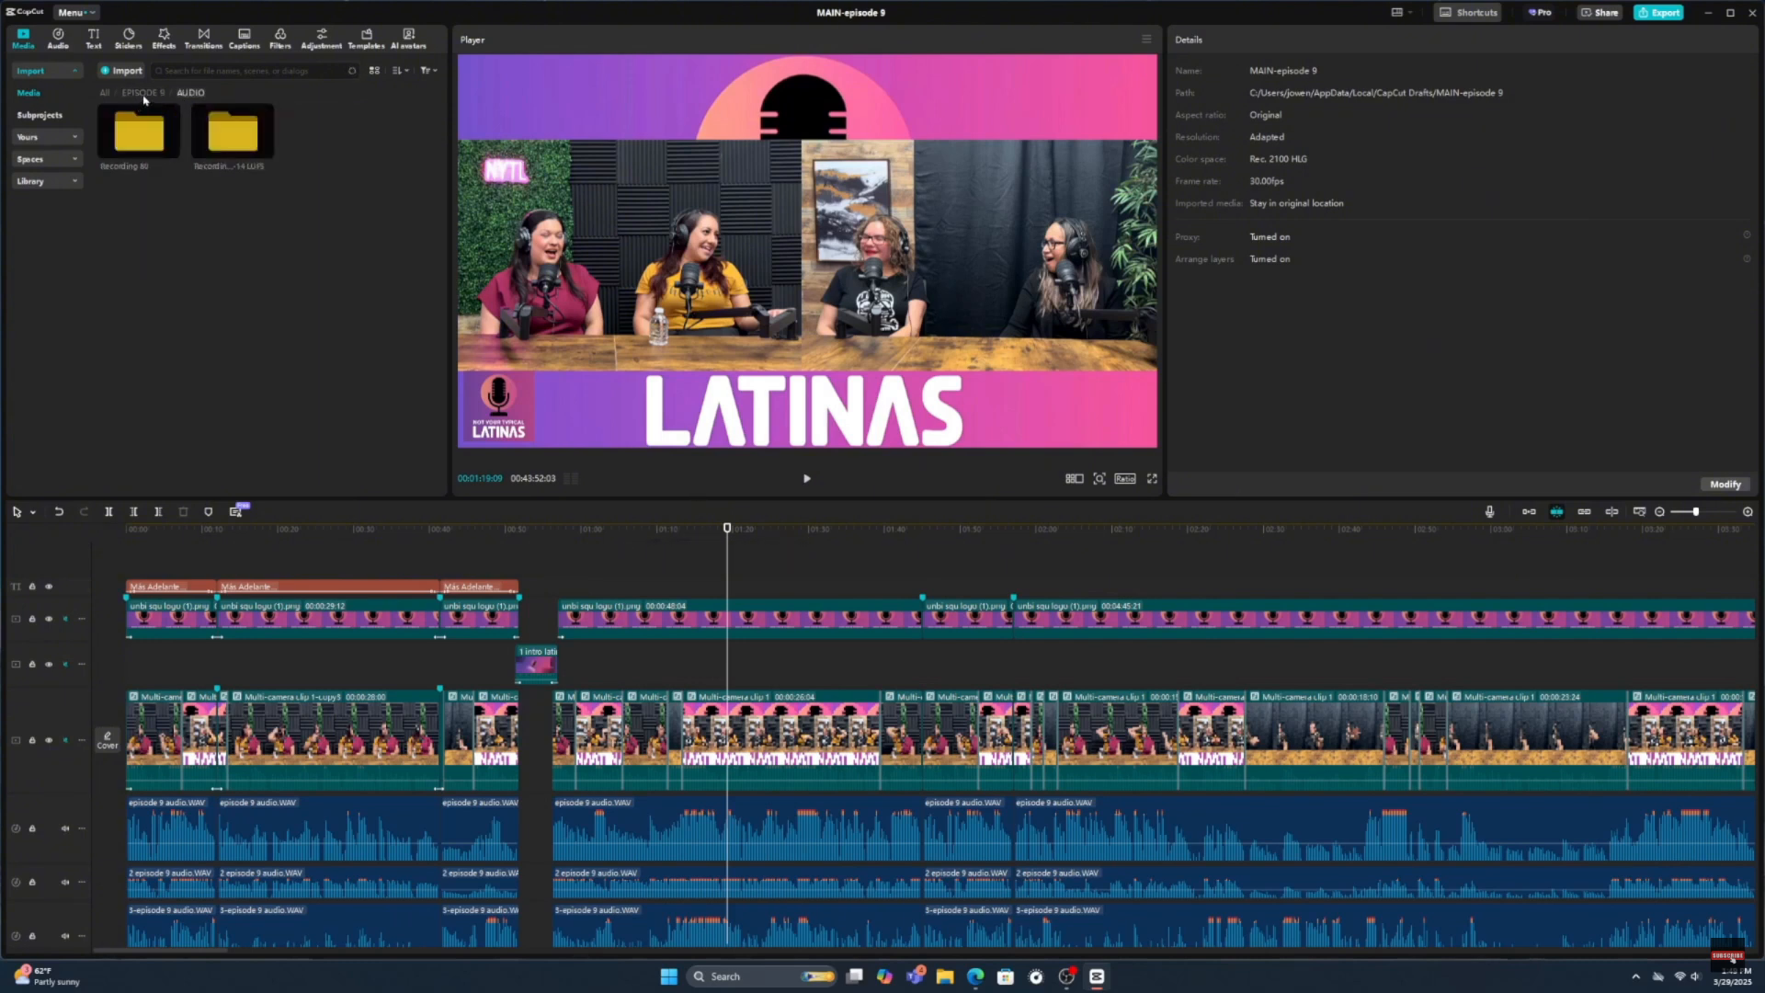
pyautogui.click(146, 95)
pyautogui.doubleClick(213, 151)
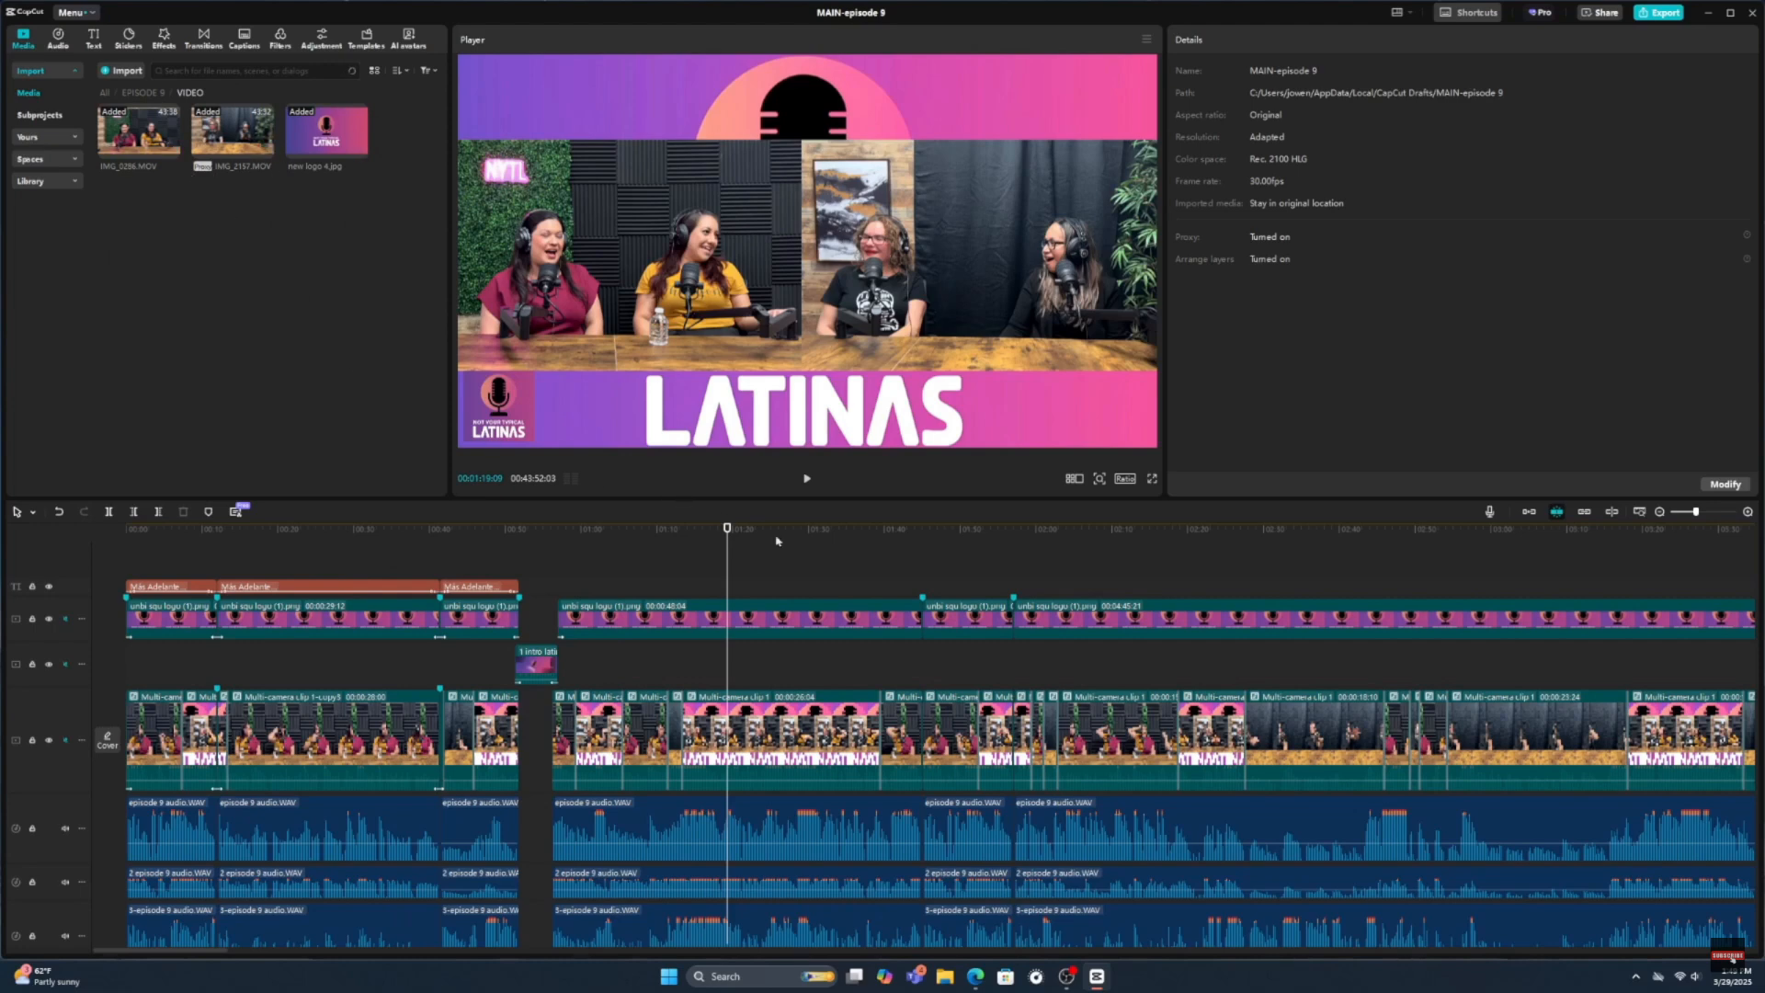
# - Scrub the timeline between about 1:08 and 1:16 to compare the single-camera shots with the combined four-person layout
pyautogui.moveTo(721, 571); pyautogui.dragTo(646, 574)
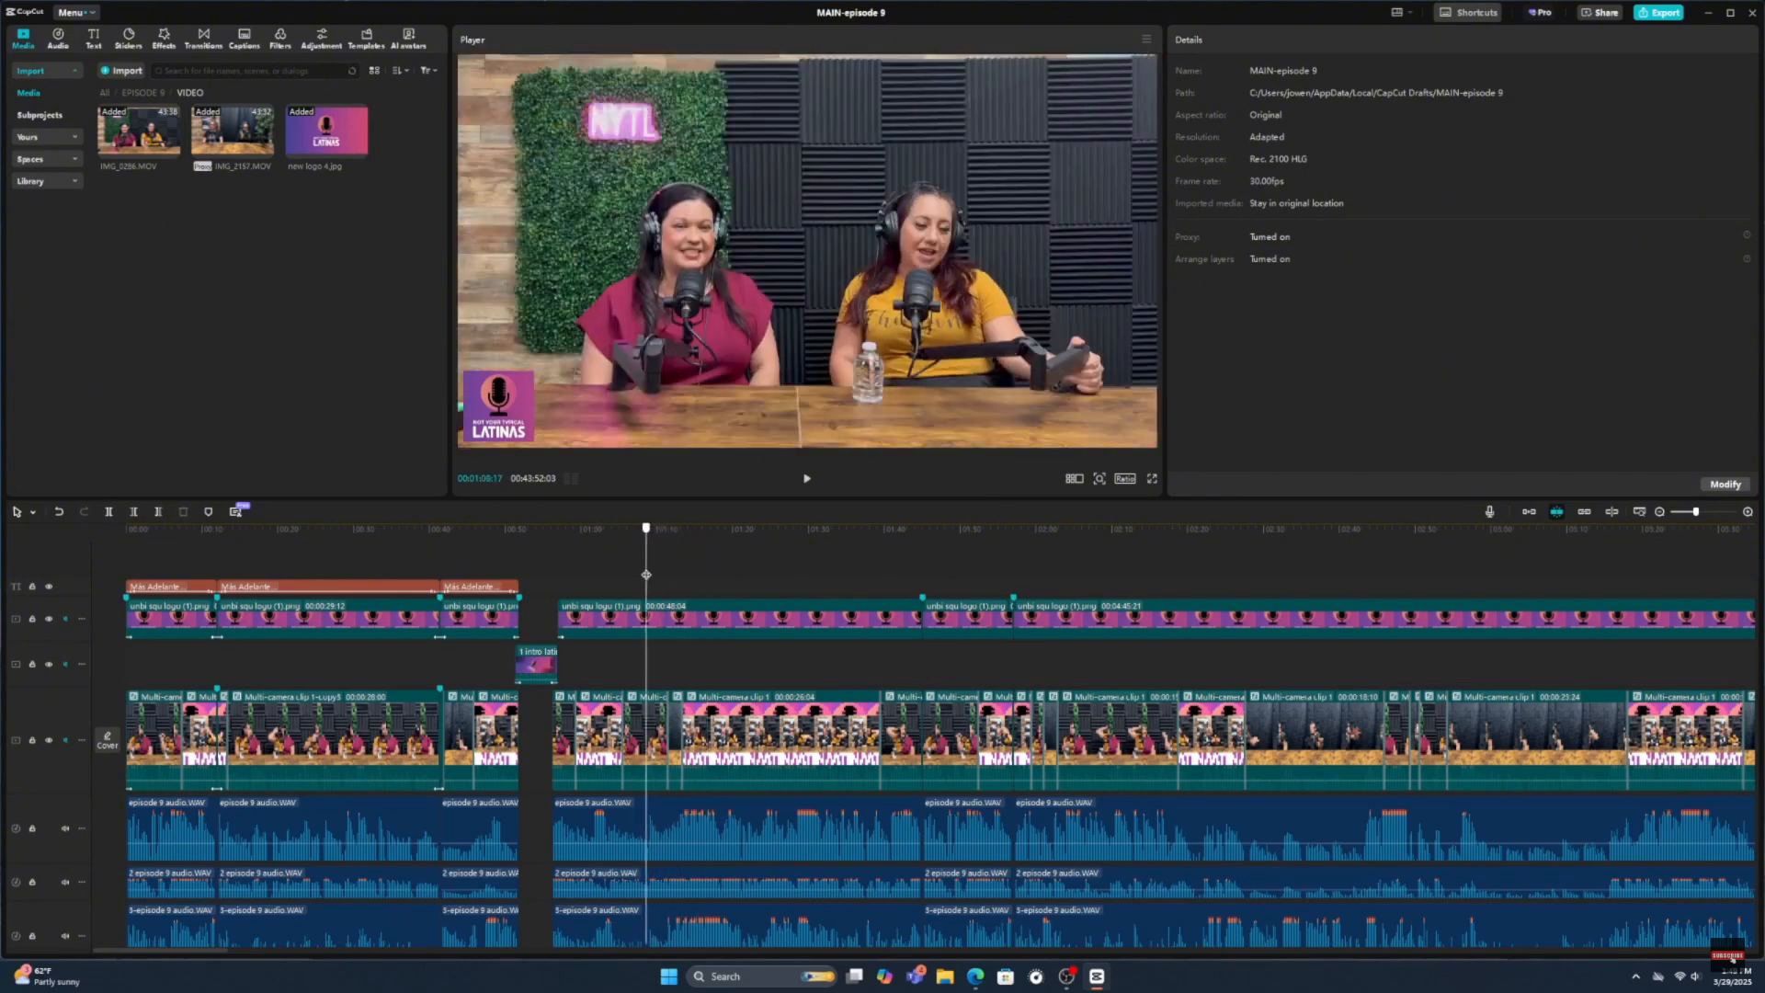
pyautogui.moveTo(649, 548); pyautogui.dragTo(704, 559)
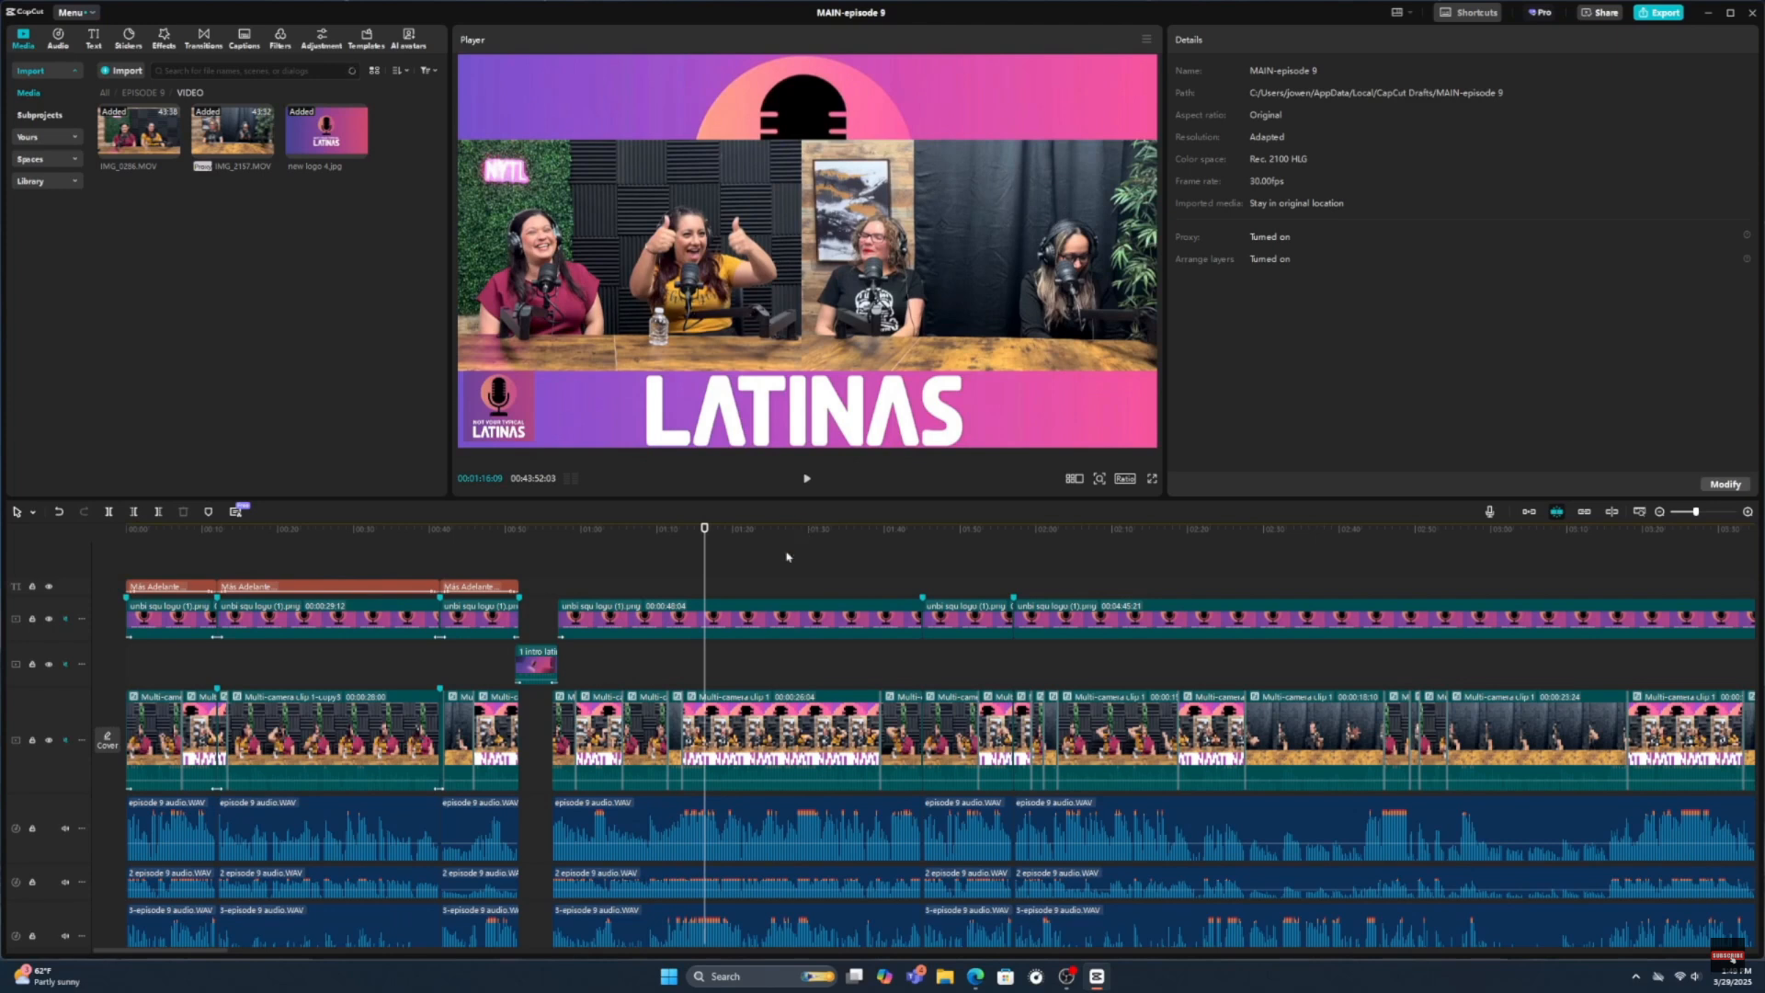
pyautogui.moveTo(705, 565); pyautogui.dragTo(700, 565)
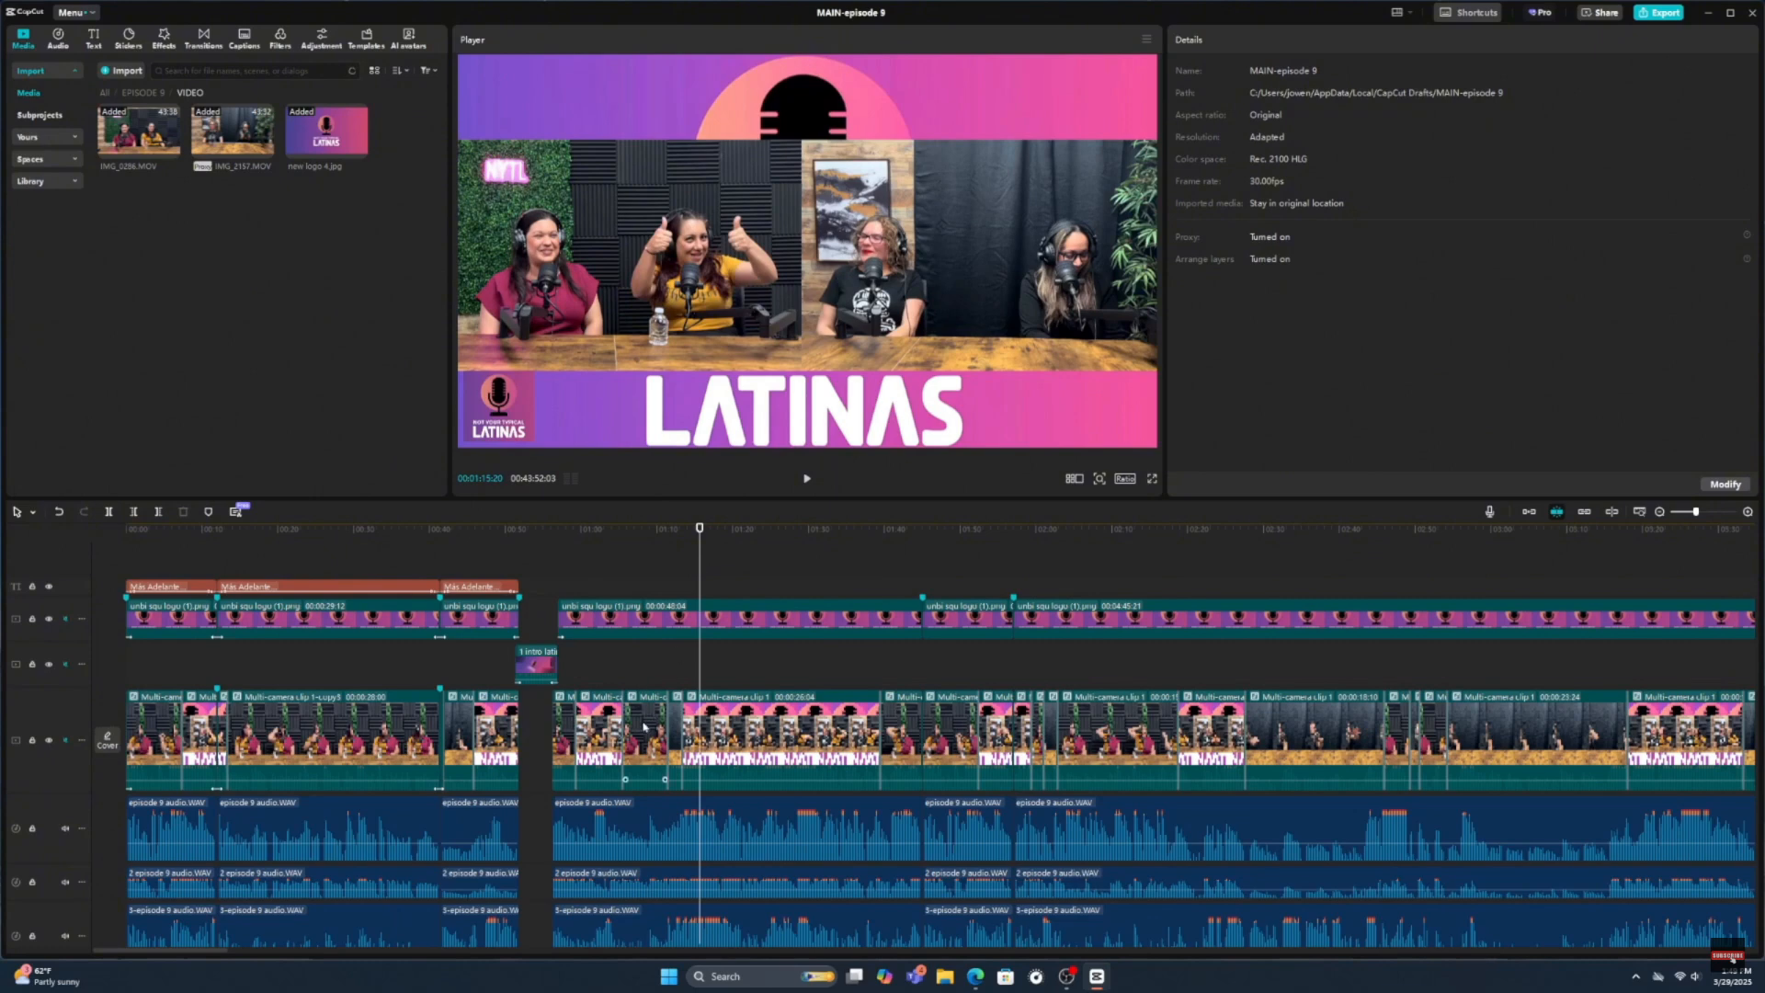
pyautogui.moveTo(701, 593)
pyautogui.mouseDown()
pyautogui.moveTo(653, 597)
pyautogui.moveTo(673, 599)
pyautogui.mouseUp()
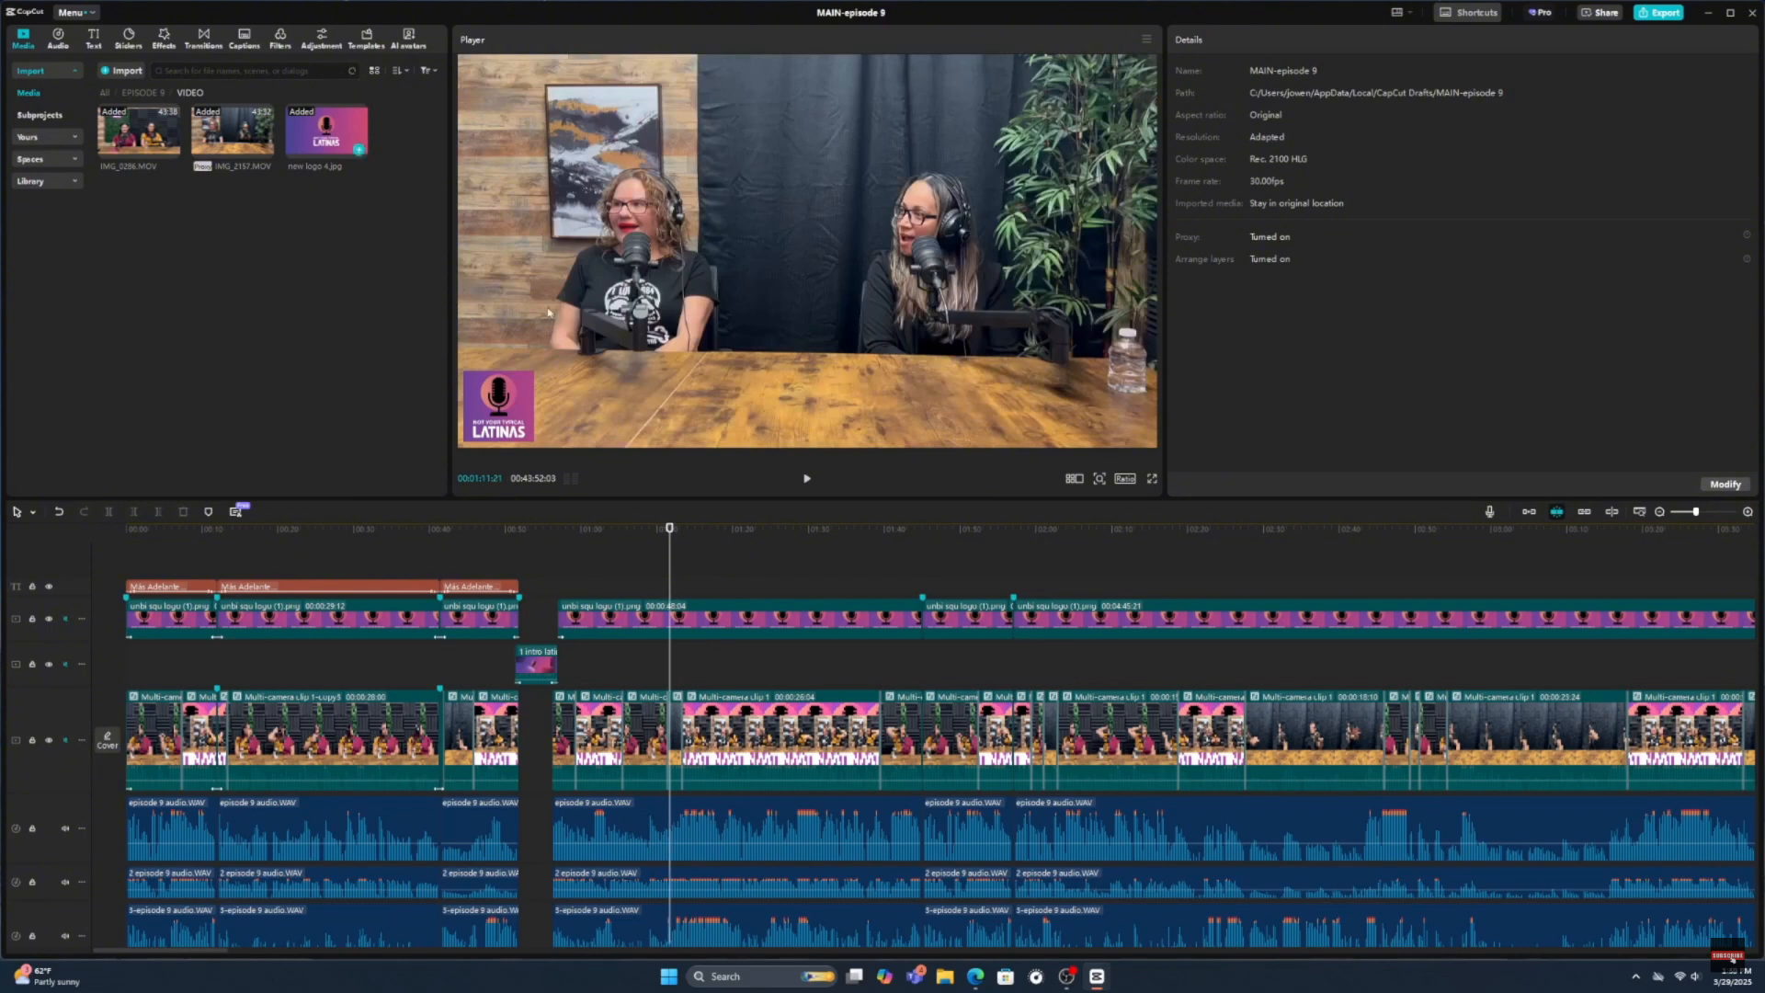
pyautogui.moveTo(670, 565); pyautogui.dragTo(697, 571)
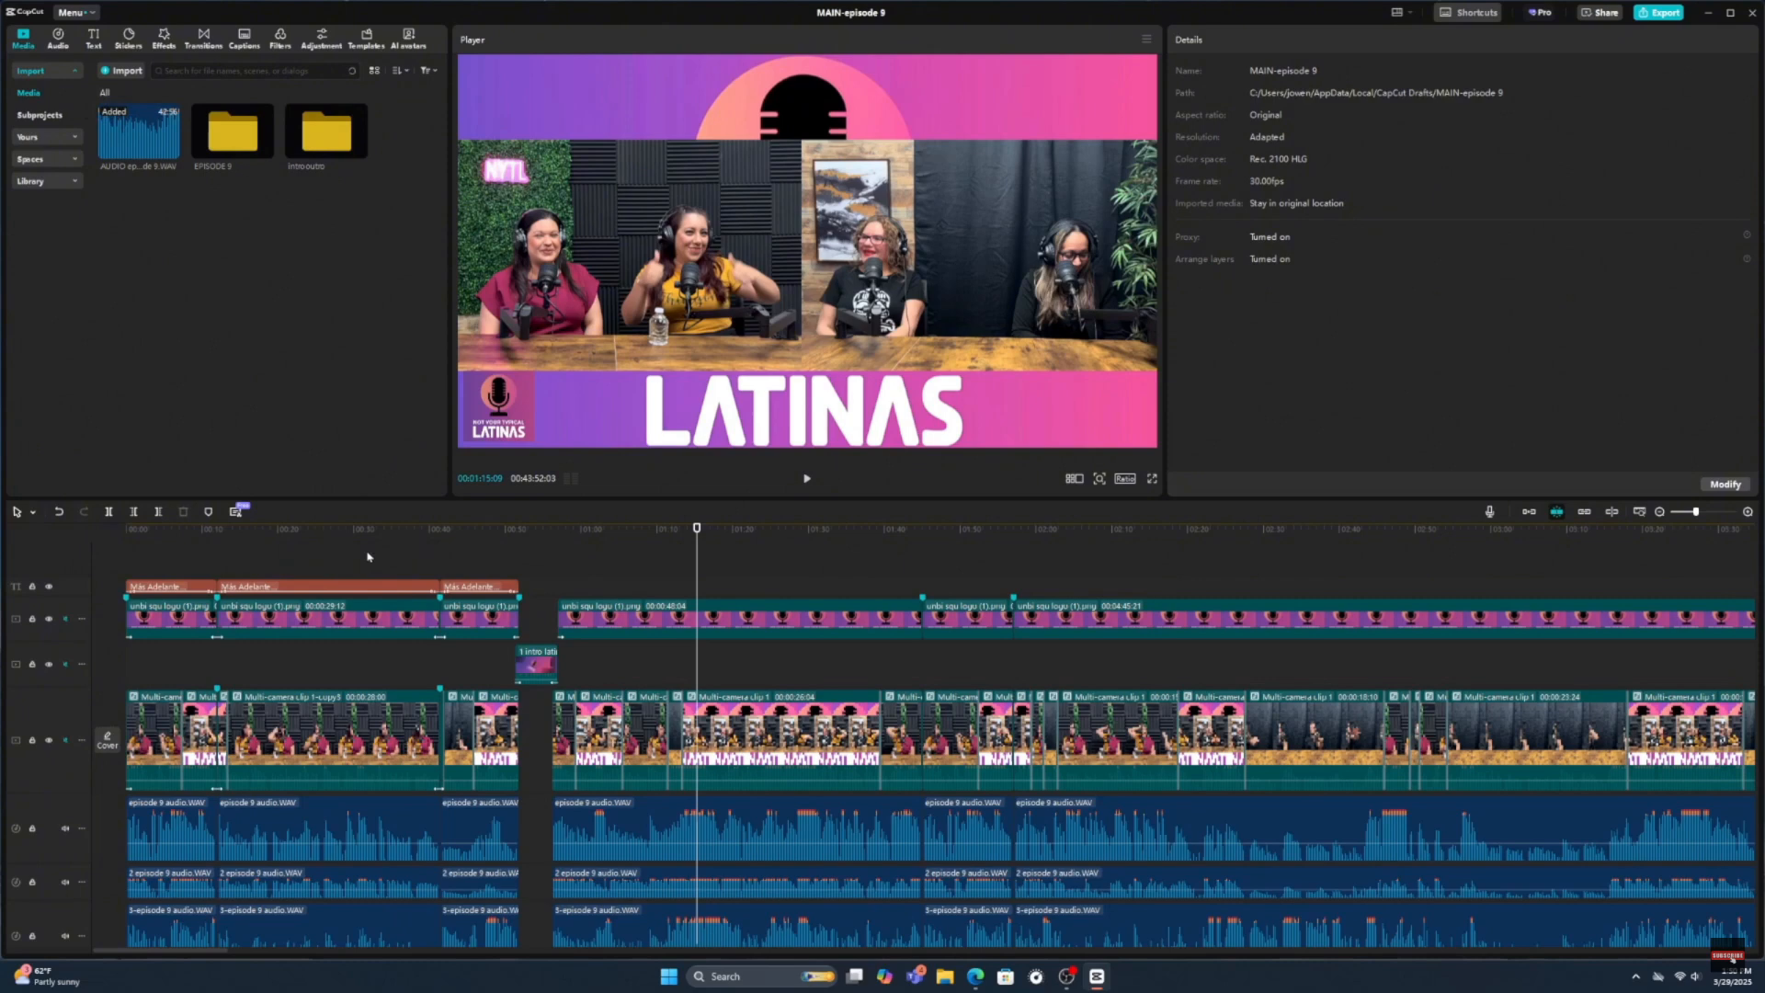
# - Return the playhead to the opening teaser at about 3 seconds and examine the marked segments across the whole episode
pyautogui.click(367, 556)
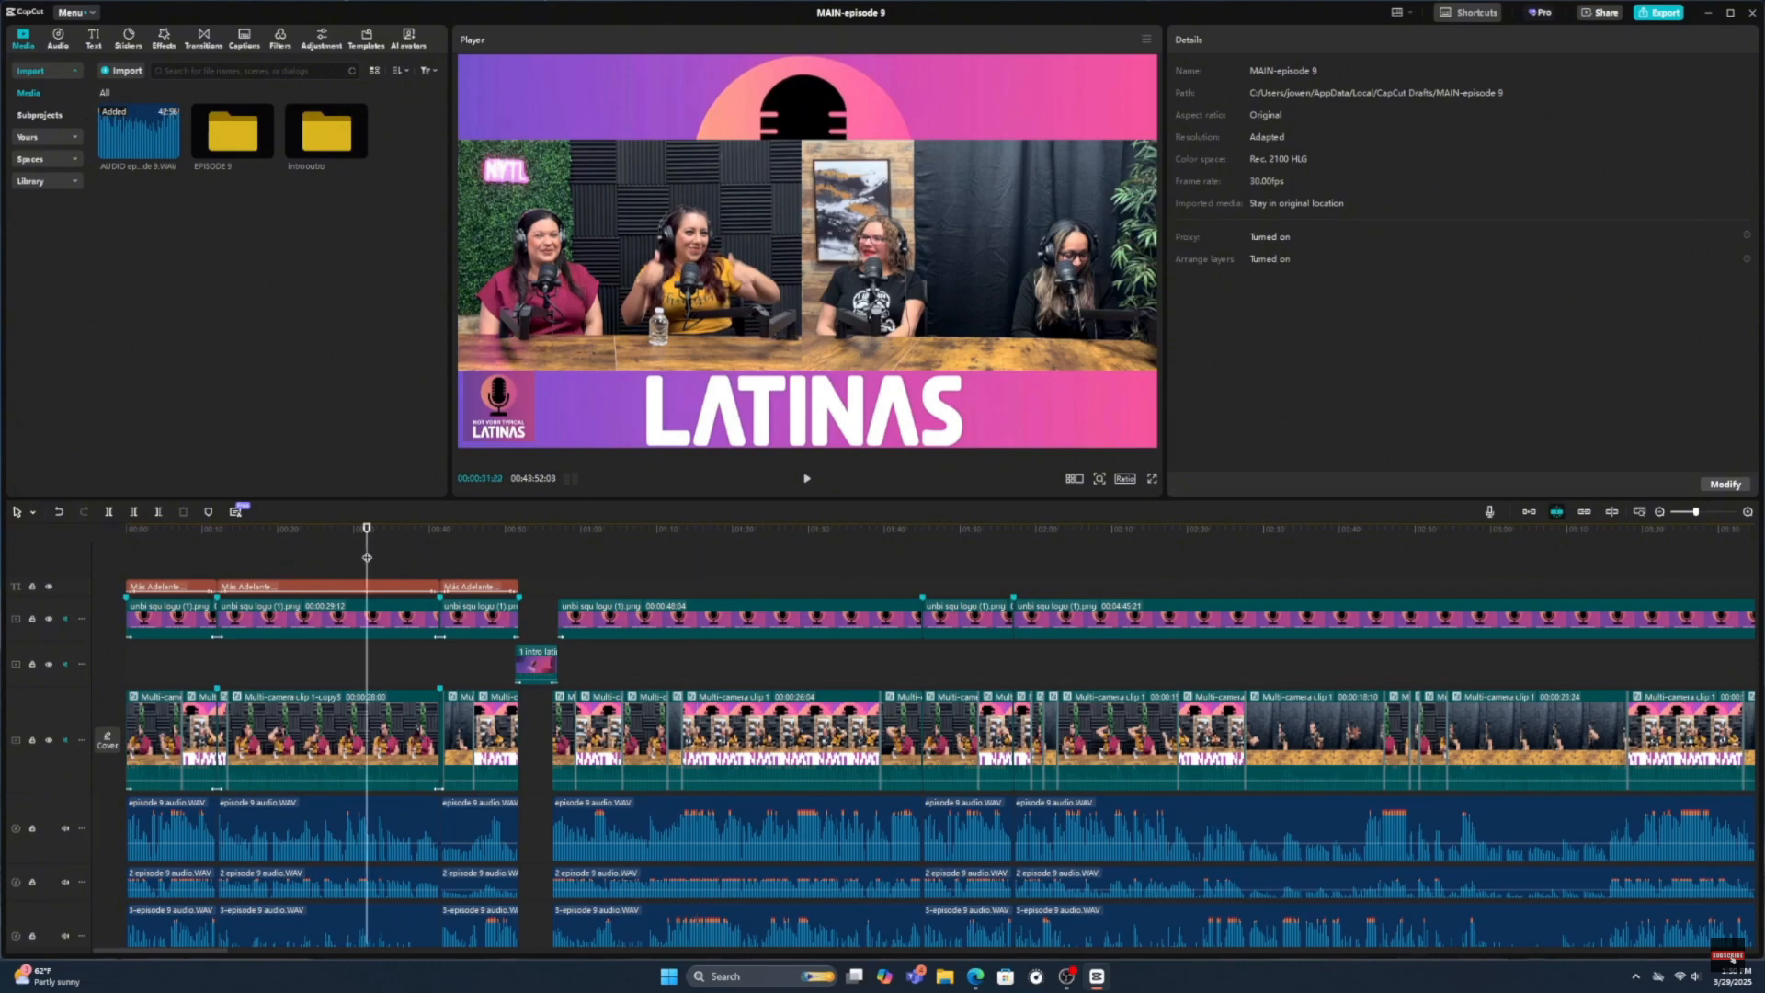
pyautogui.moveTo(367, 532); pyautogui.dragTo(150, 532)
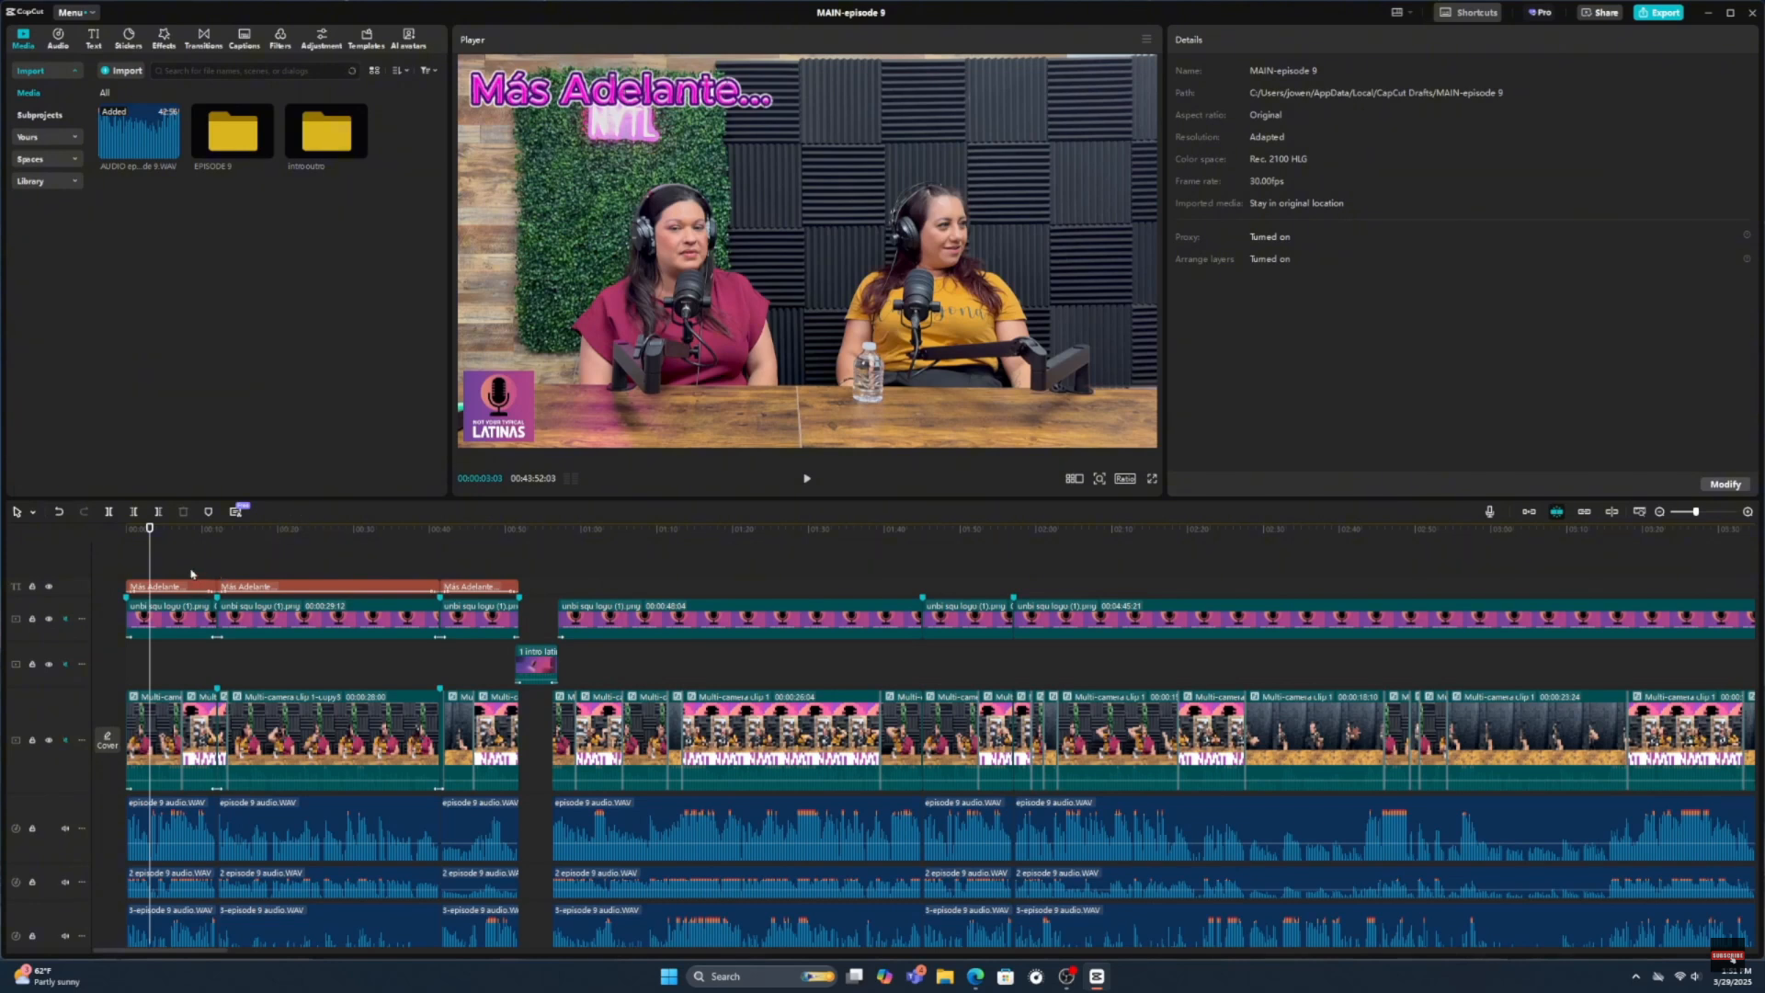
pyautogui.click(1659, 512)
pyautogui.click(1659, 512)
pyautogui.click(1660, 512)
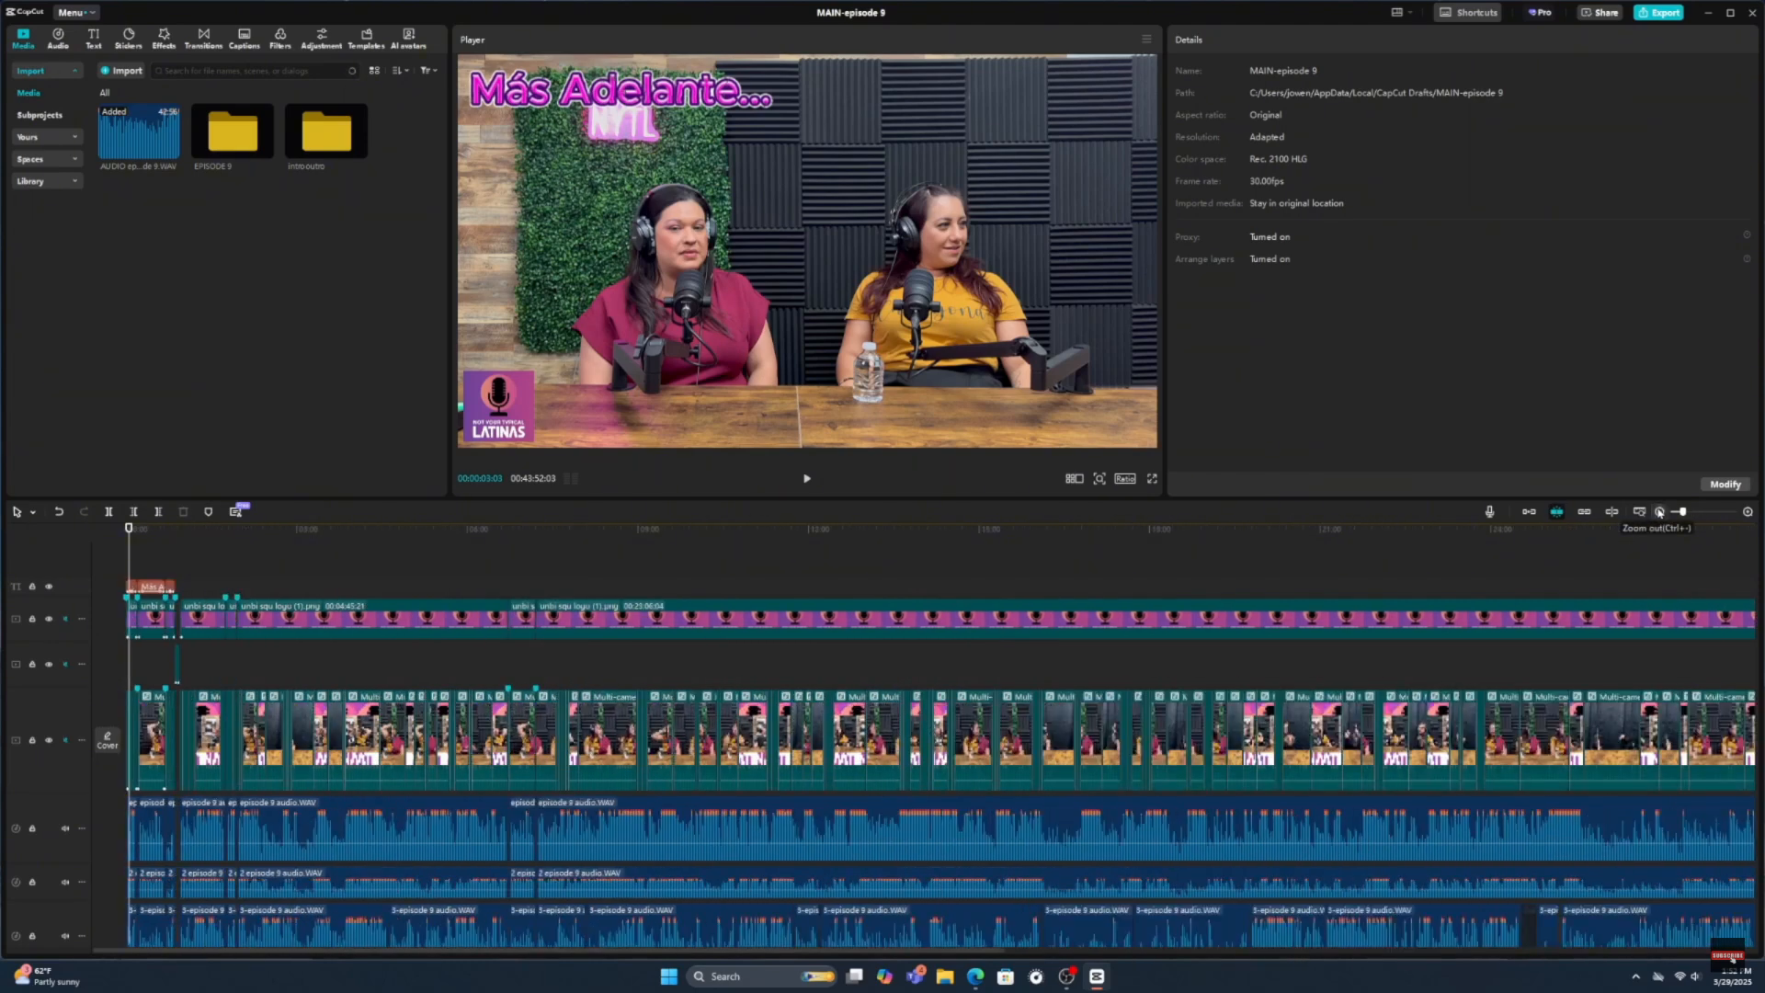
pyautogui.click(1659, 512)
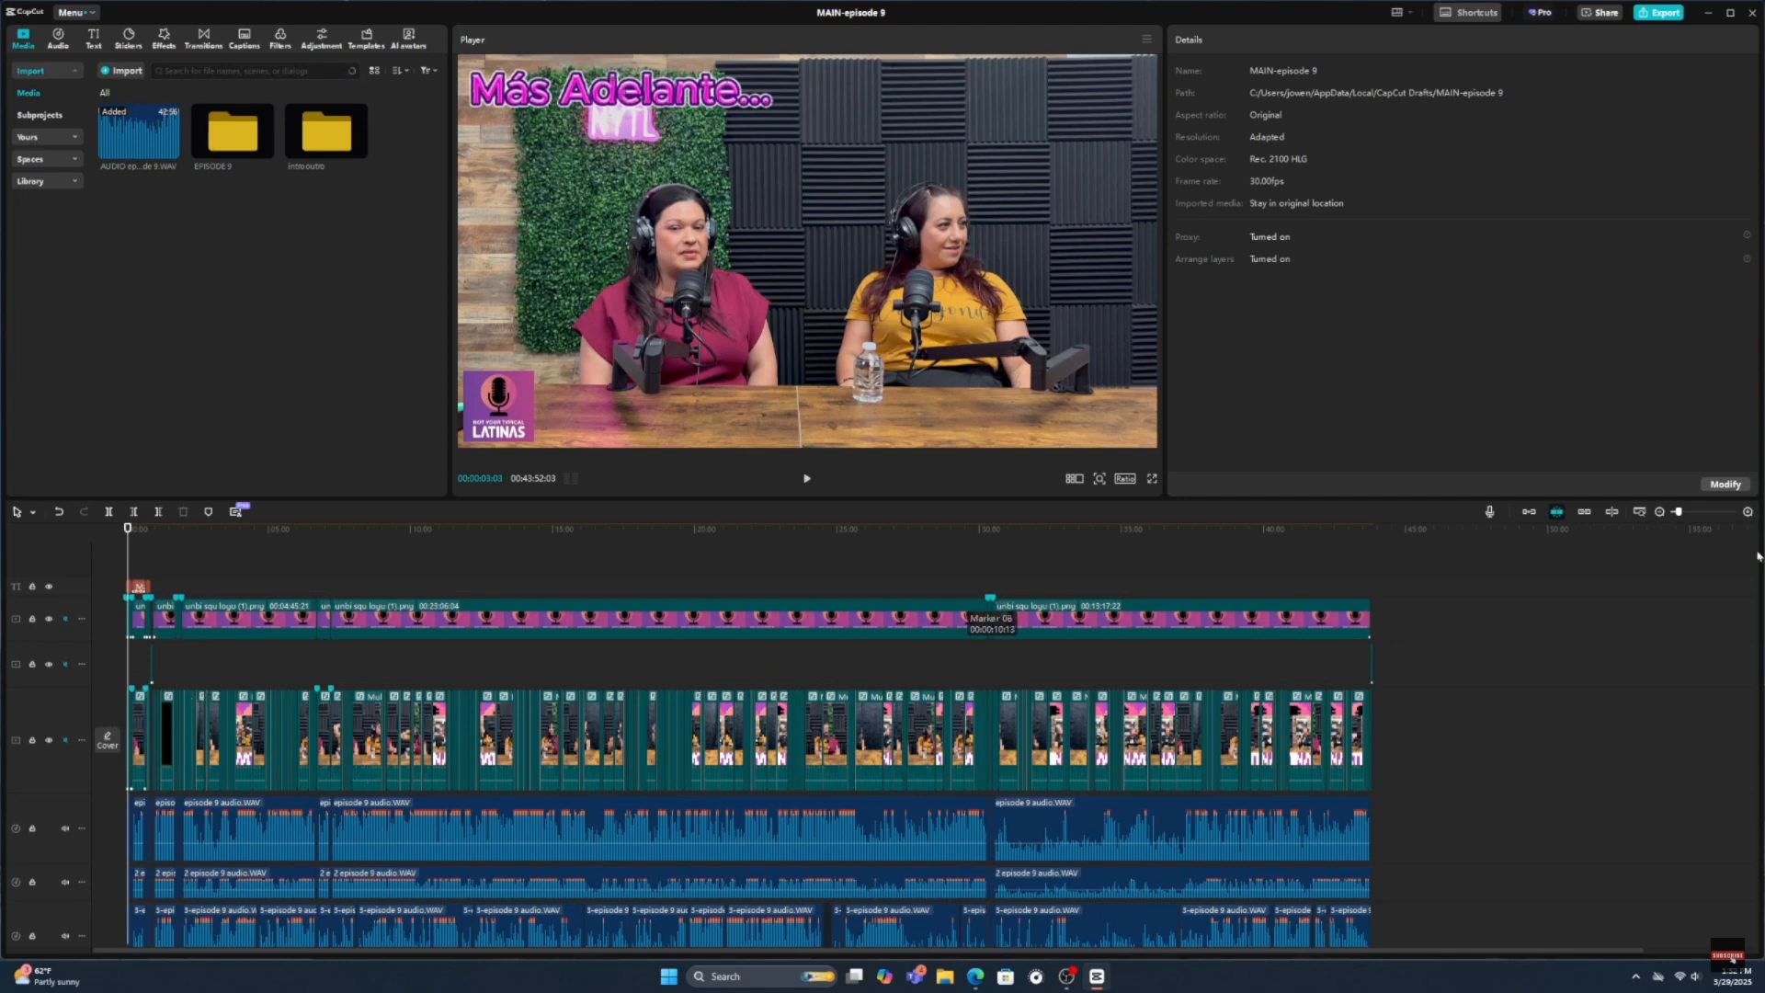
pyautogui.click(1659, 511)
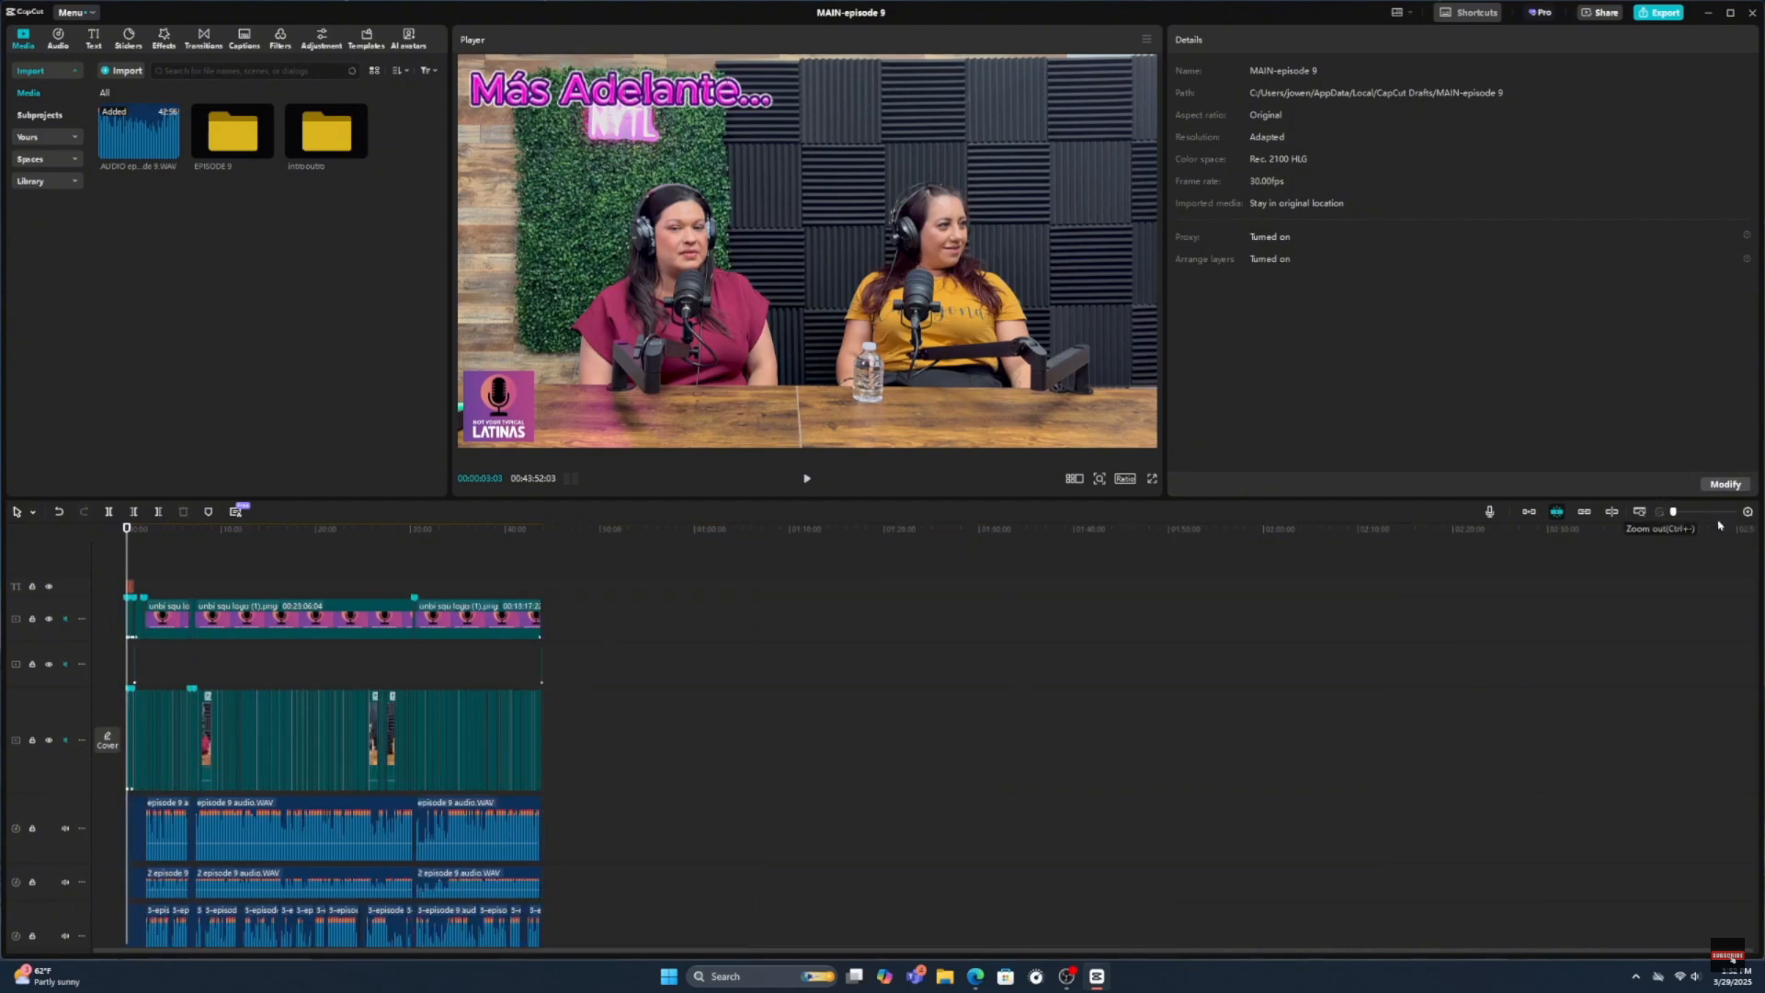
pyautogui.click(1748, 512)
pyautogui.click(1748, 512)
pyautogui.click(1747, 512)
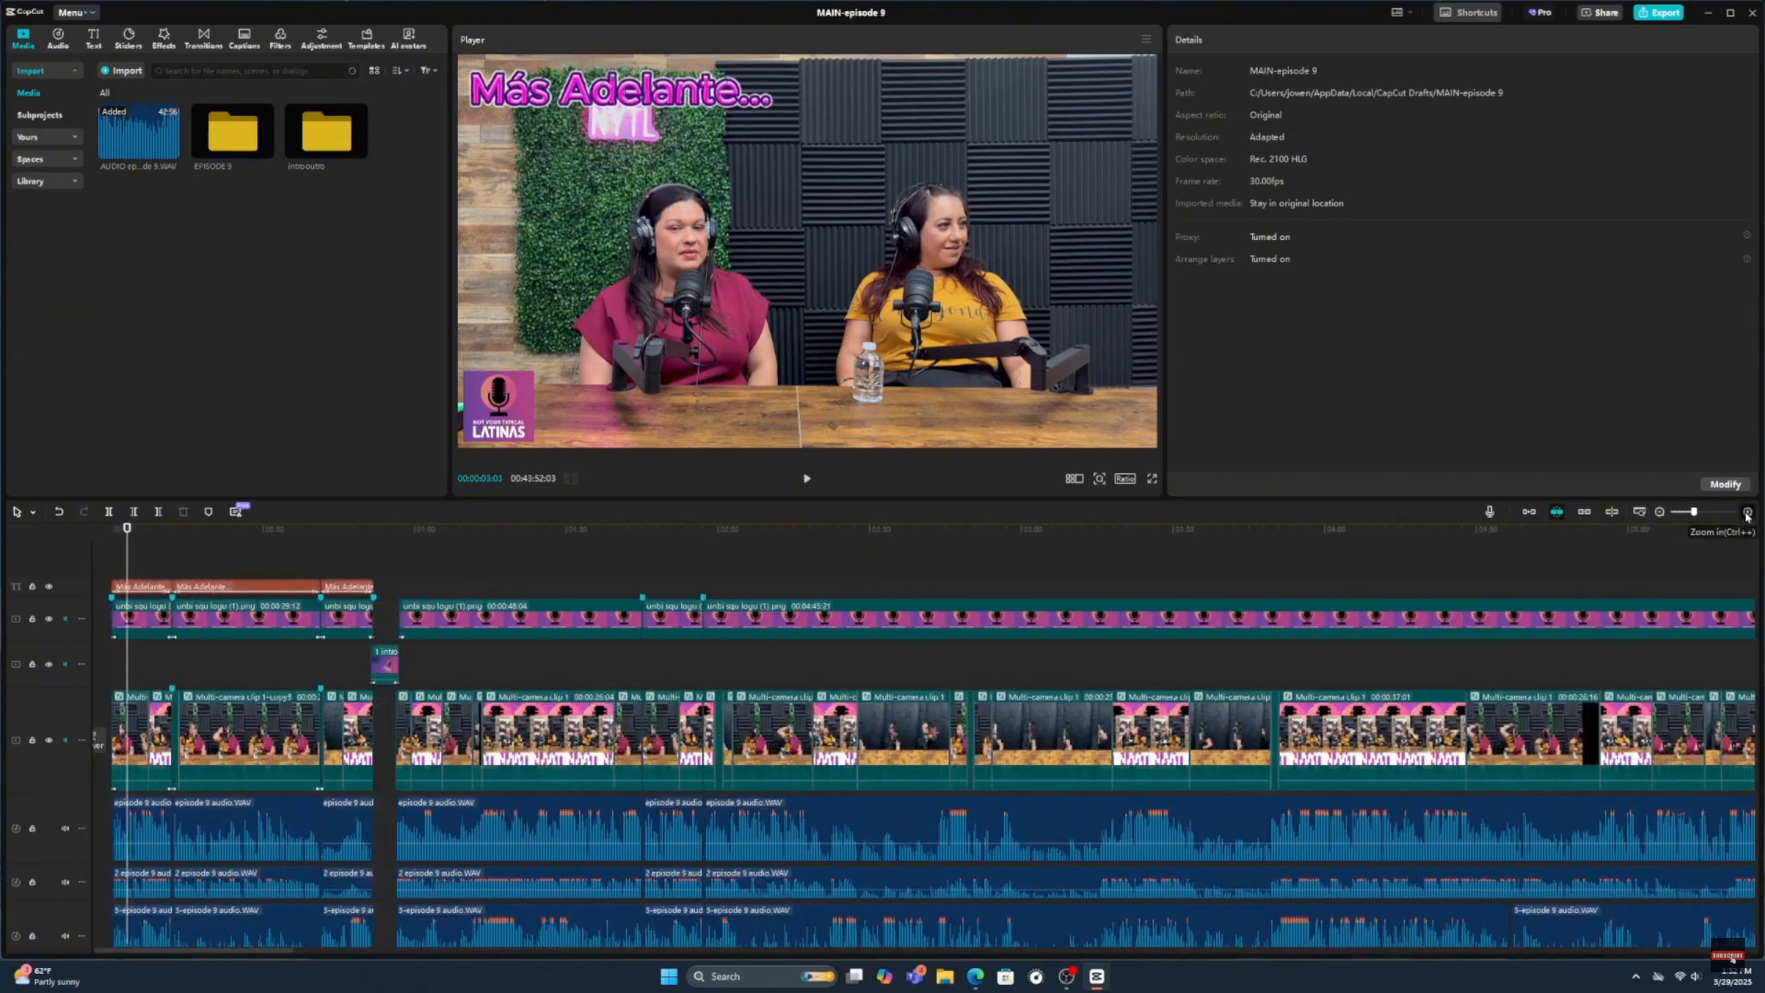
pyautogui.click(1748, 512)
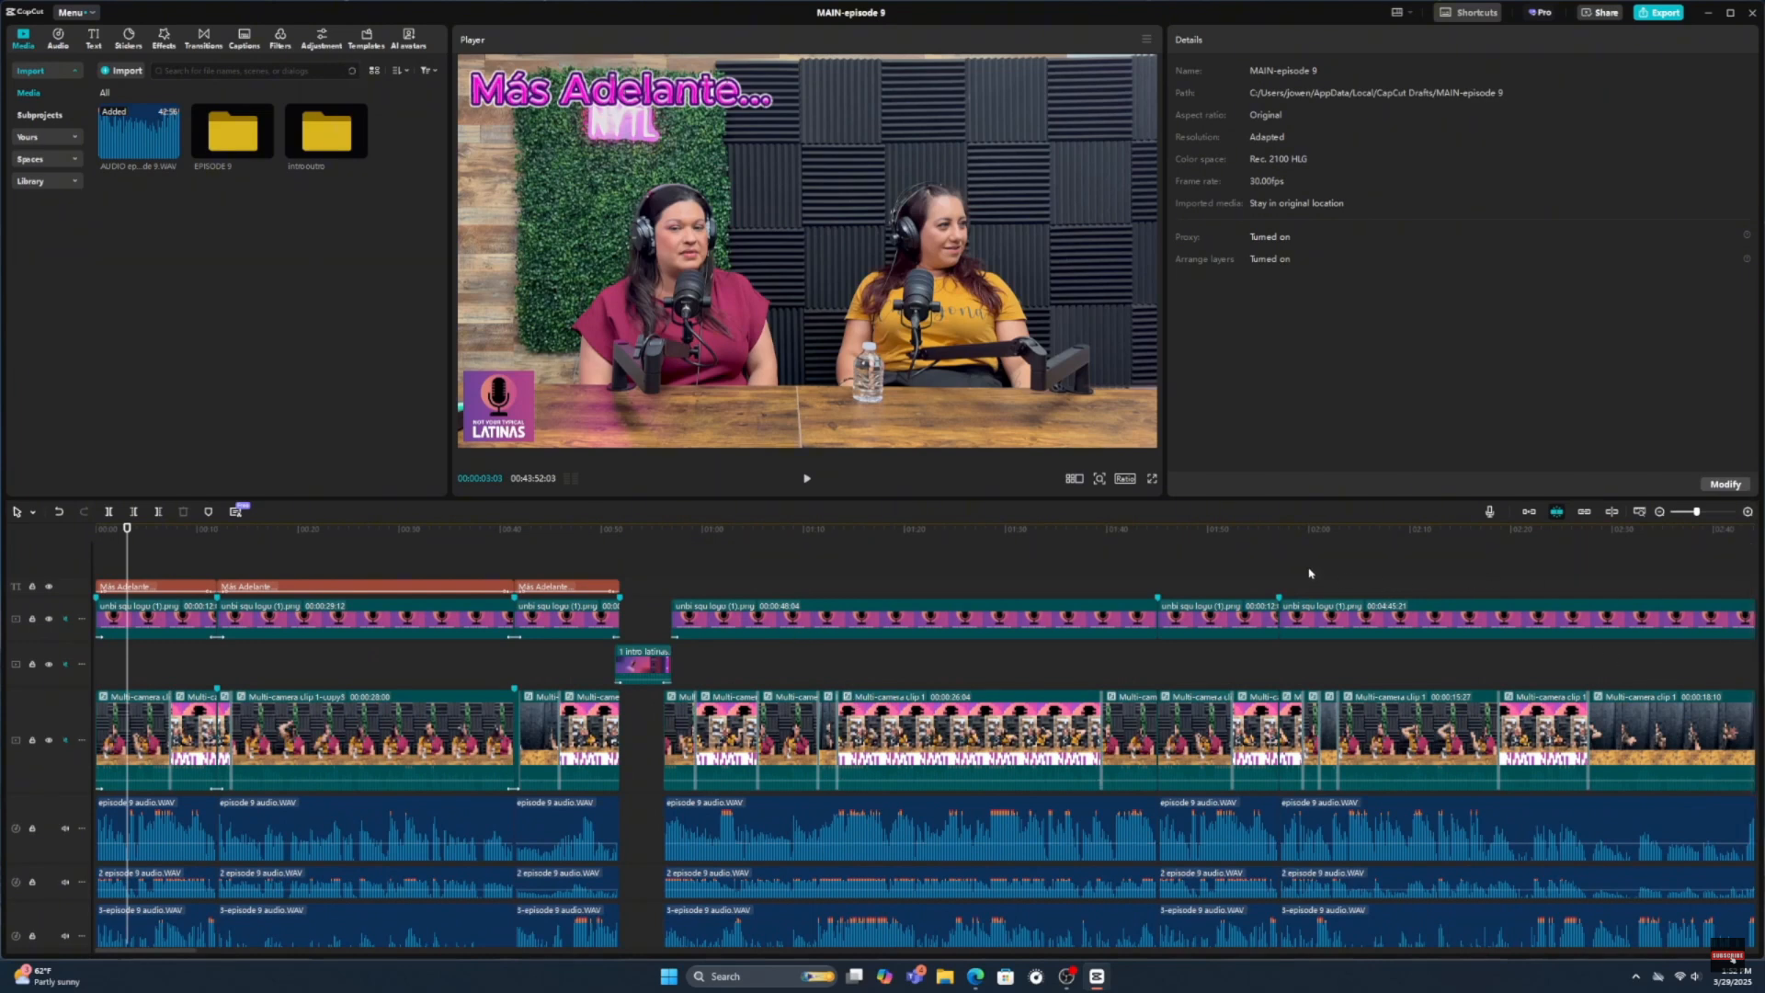
# - Copy the 12-second marked segment across all tracks and place the playhead near the timeline start as the paste position
pyautogui.moveTo(1175, 558); pyautogui.dragTo(1260, 951)
pyautogui.rightClick(1231, 692)
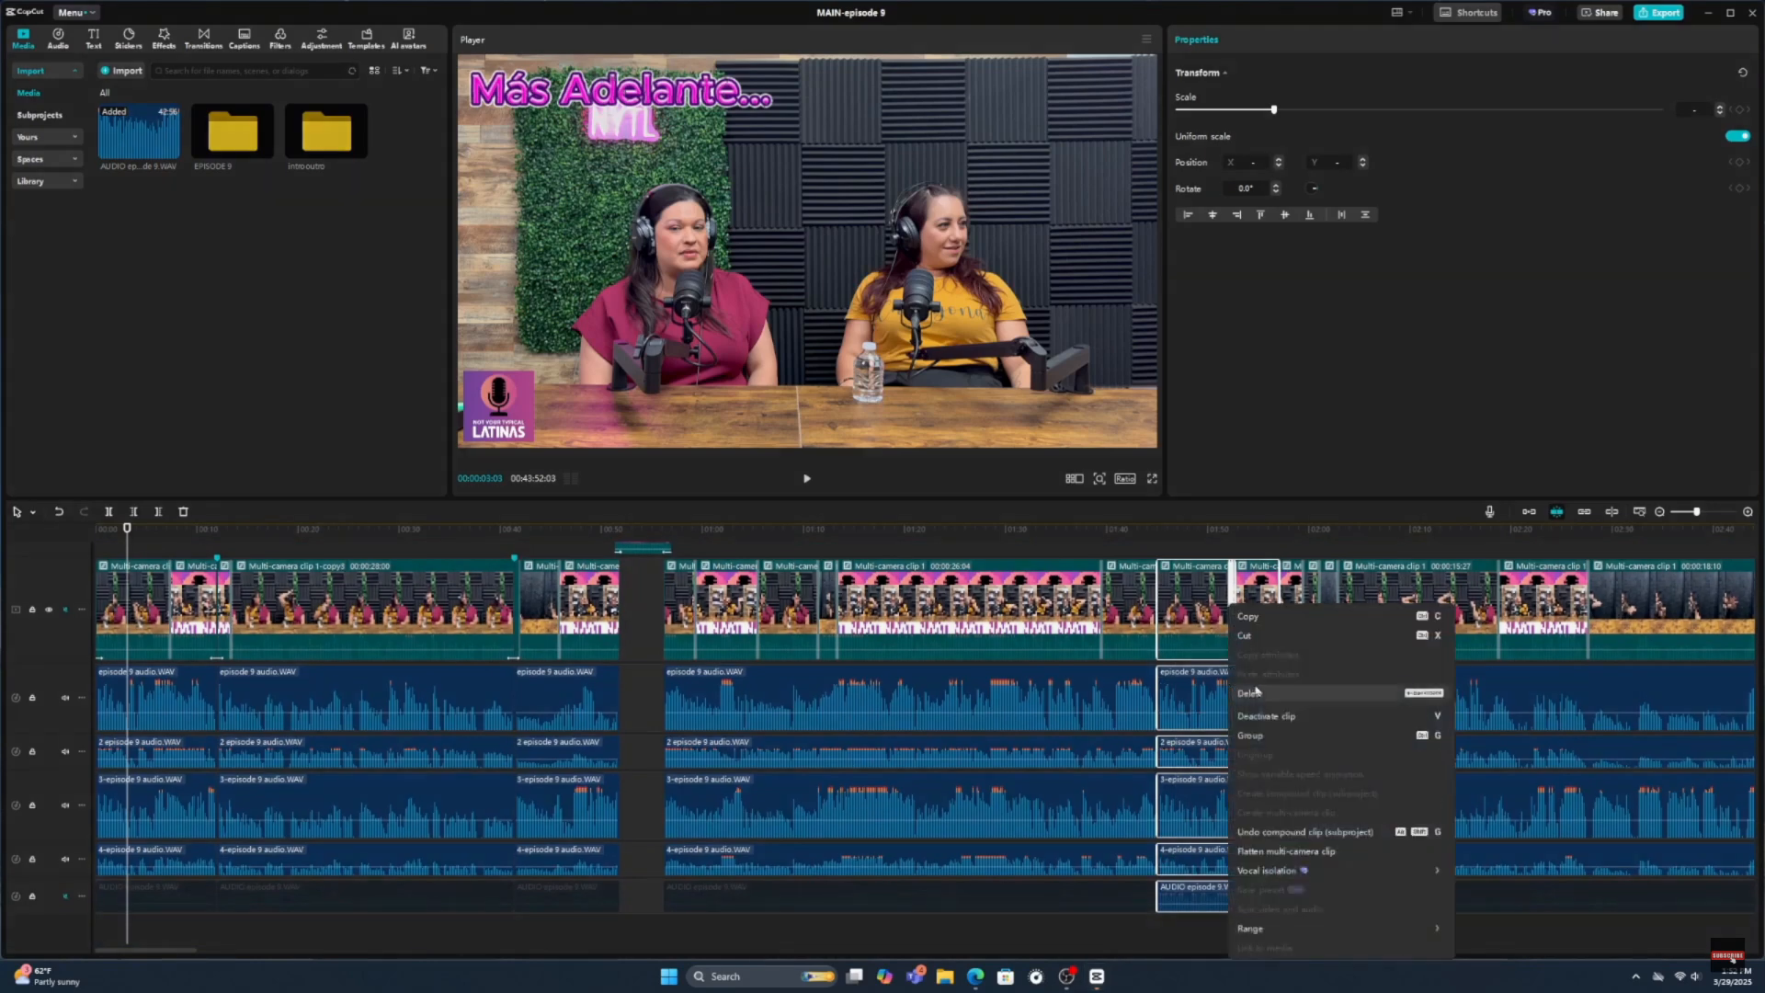
pyautogui.click(1284, 619)
pyautogui.scroll(3, 570, 684)
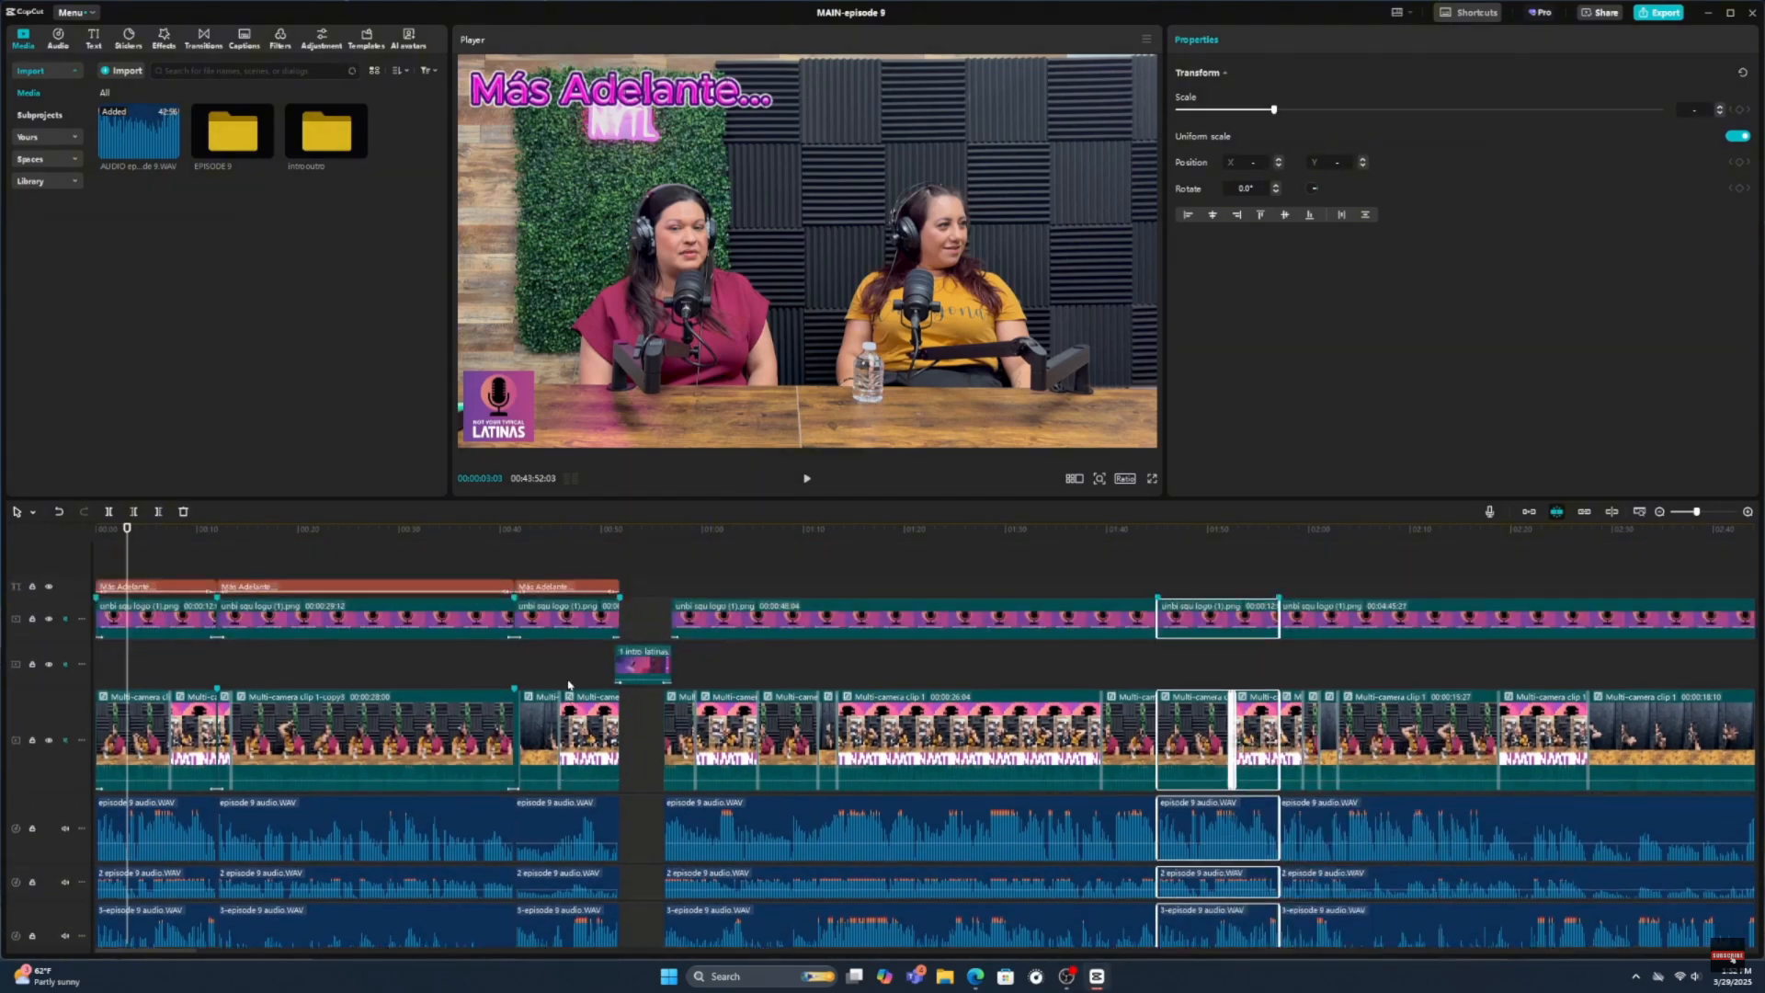
pyautogui.click(110, 543)
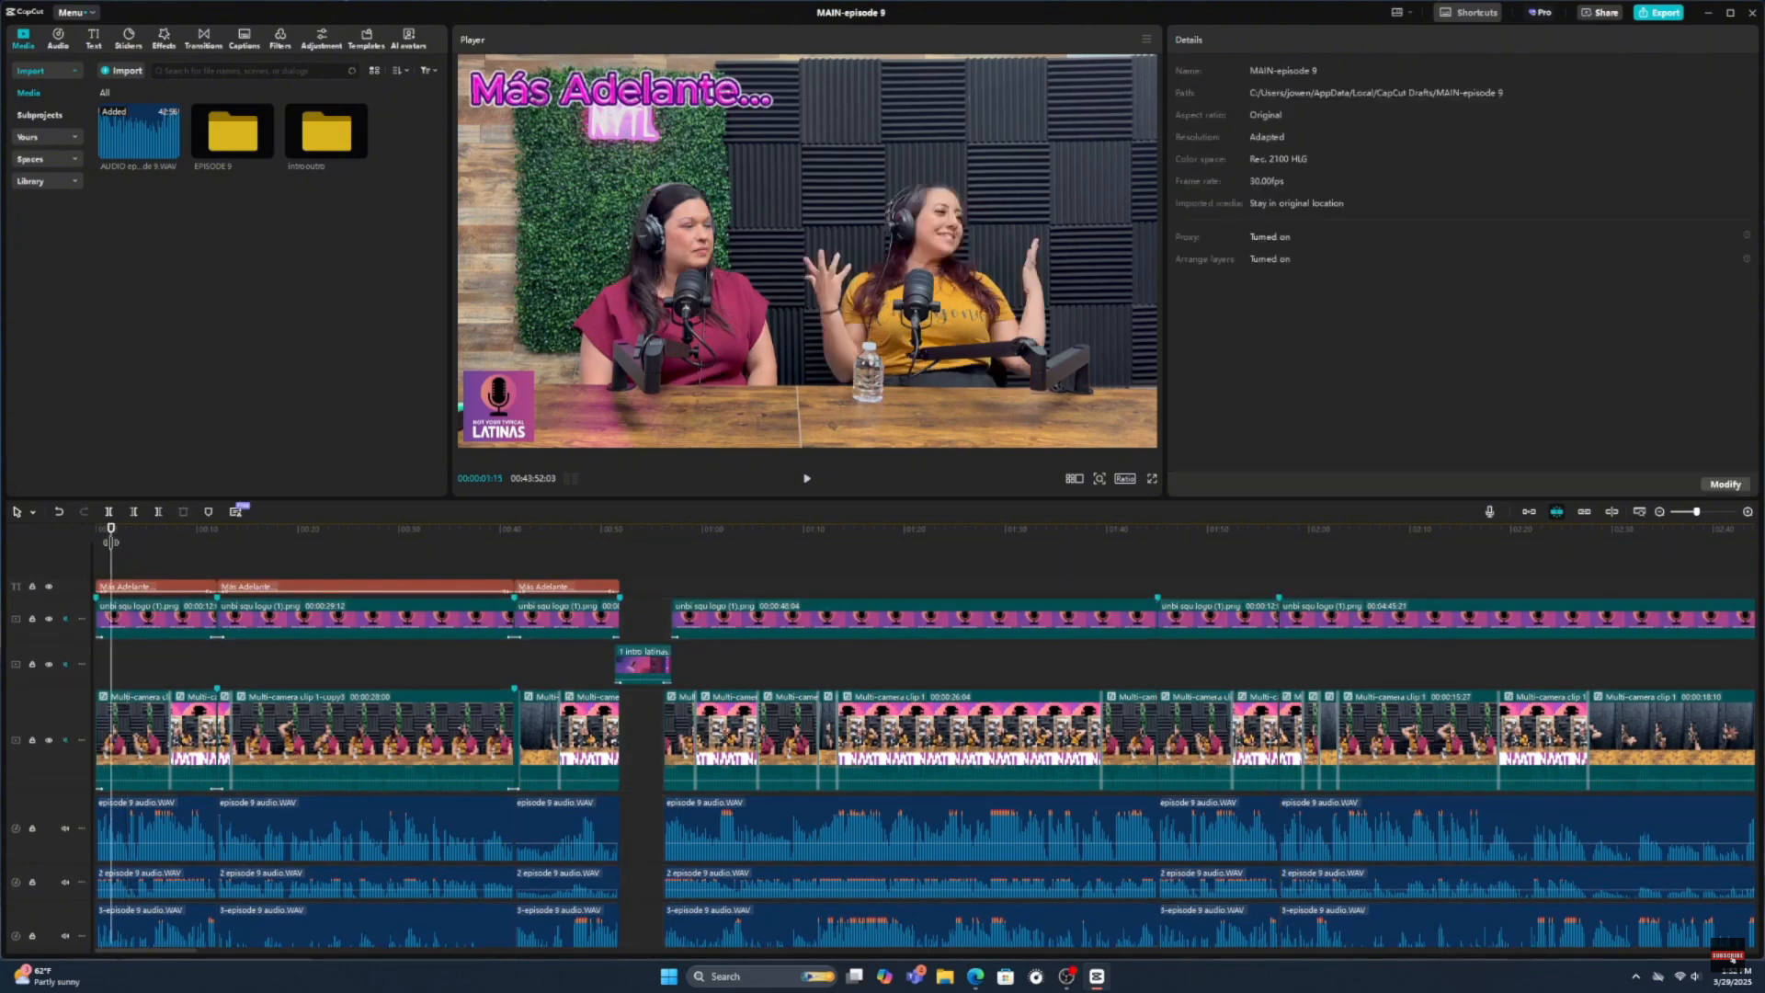
pyautogui.rightClick(113, 547)
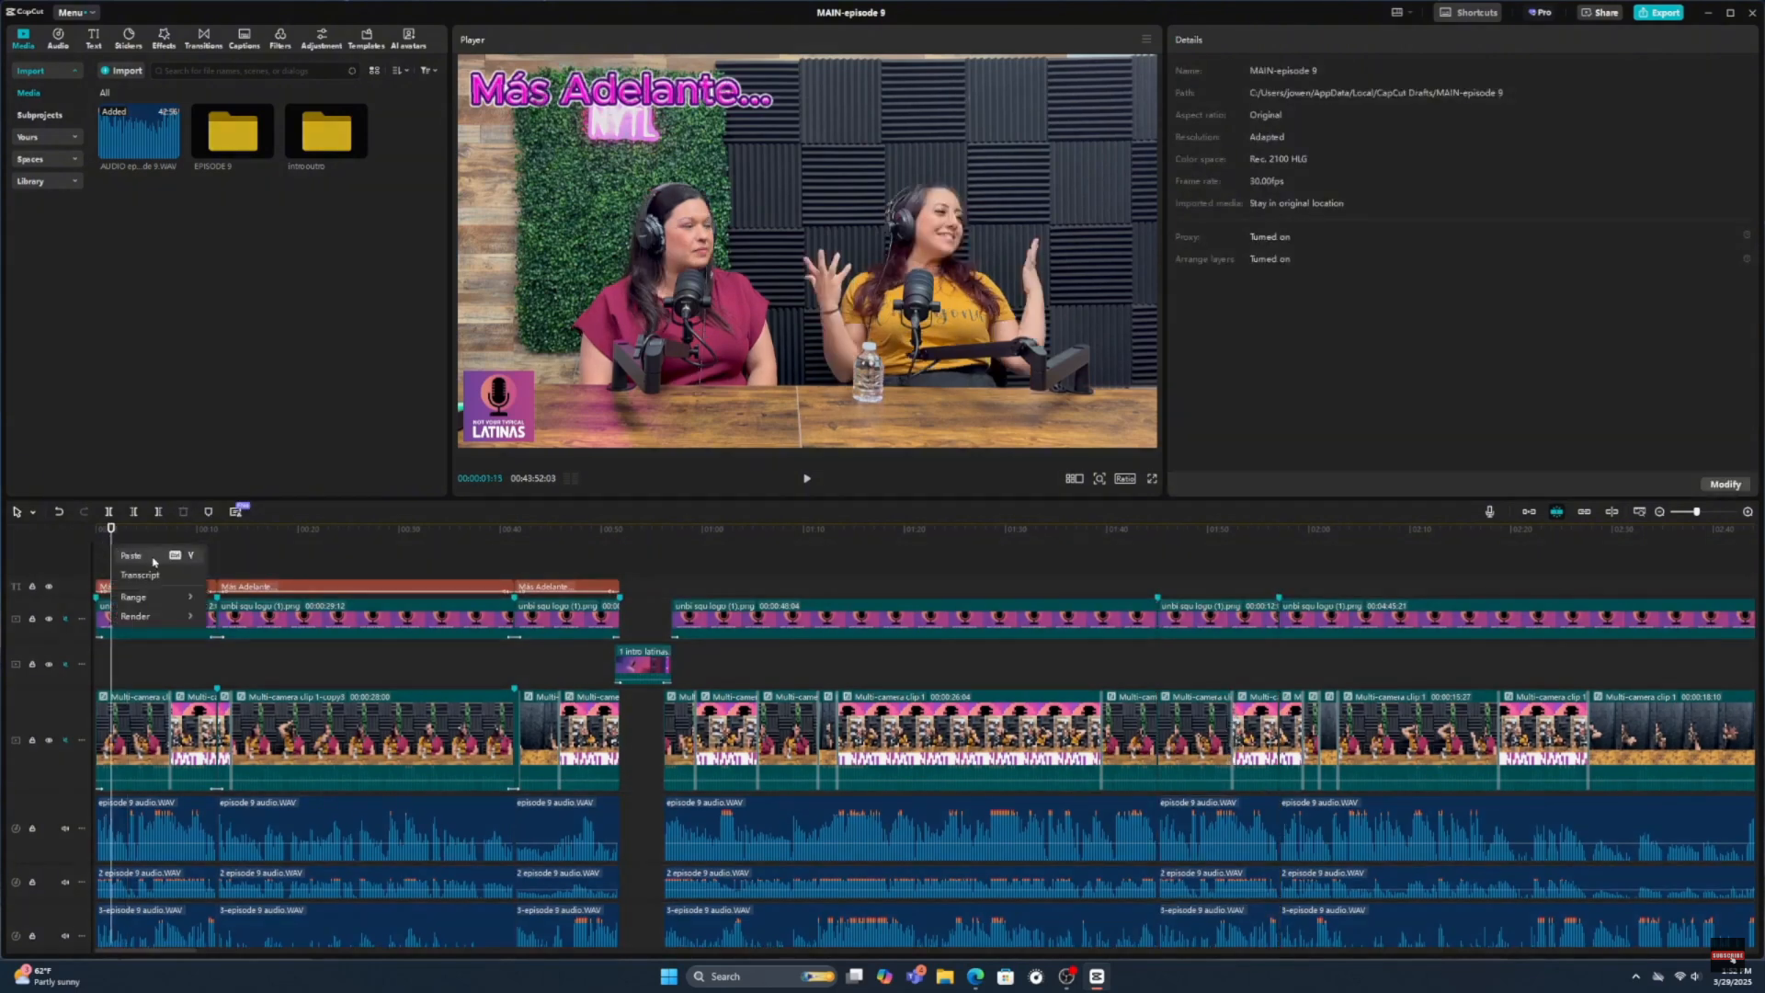
pyautogui.click(335, 561)
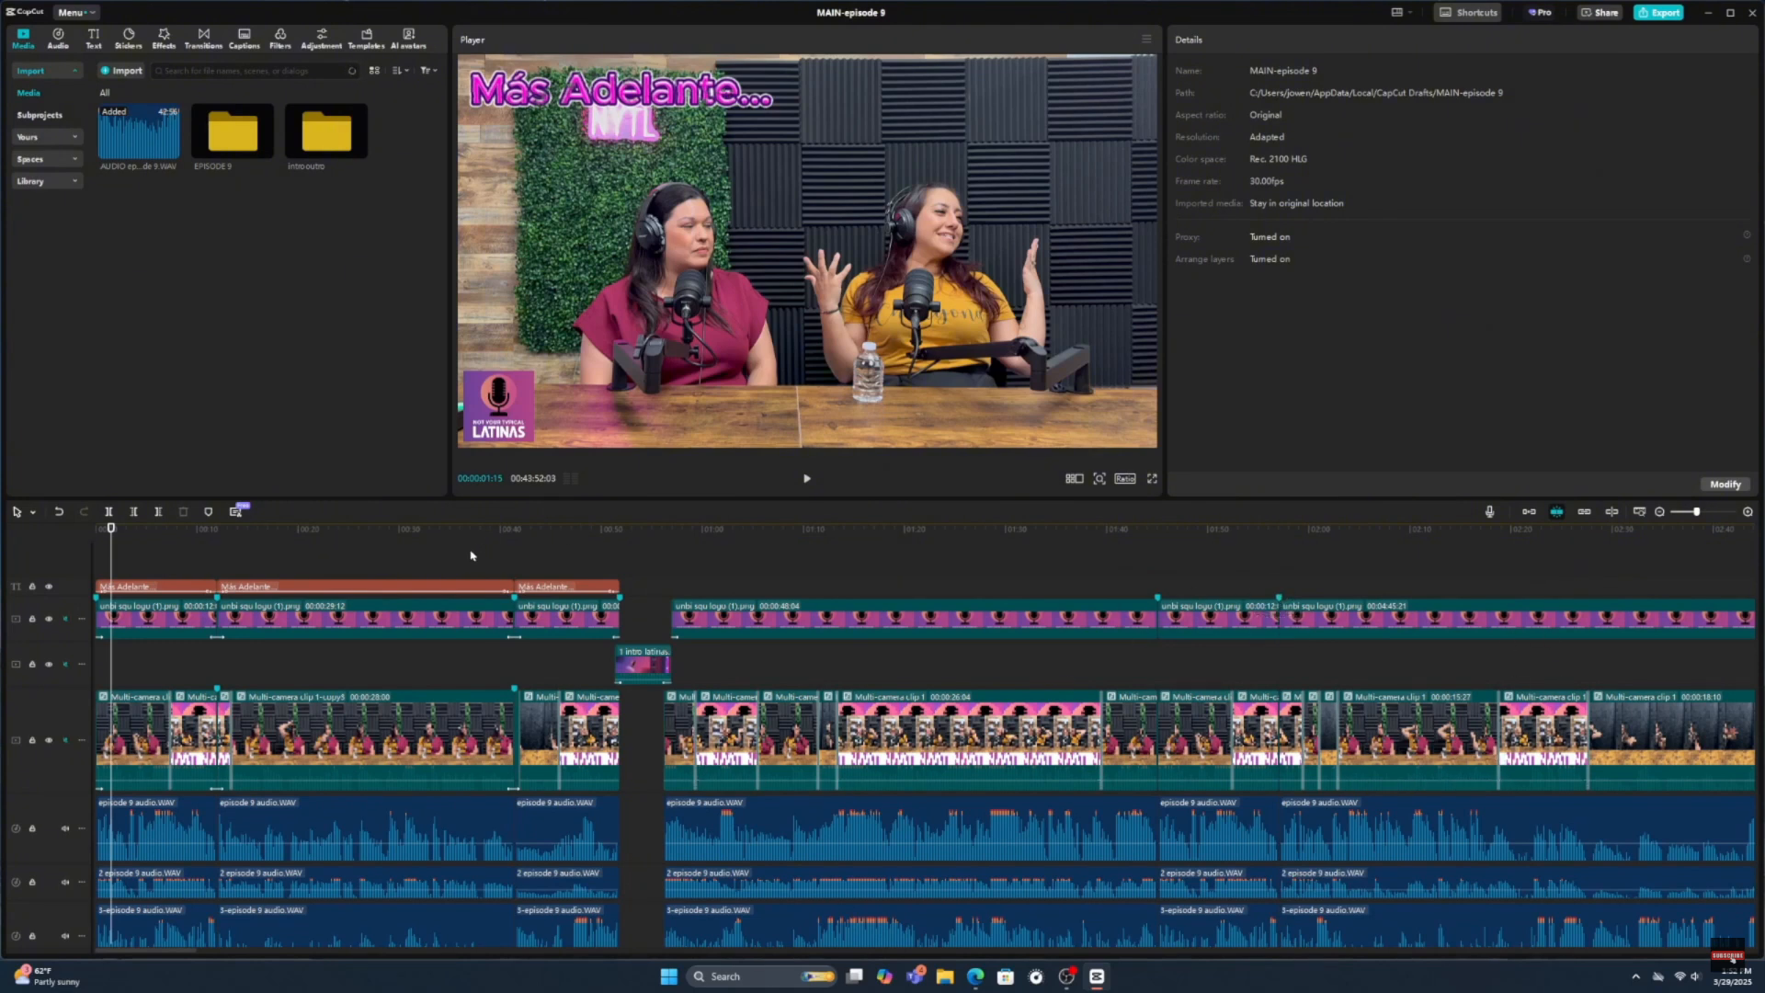
# - Select the opening "Más Adelante..." caption and view its In animation settings
pyautogui.moveTo(112, 549); pyautogui.dragTo(146, 550)
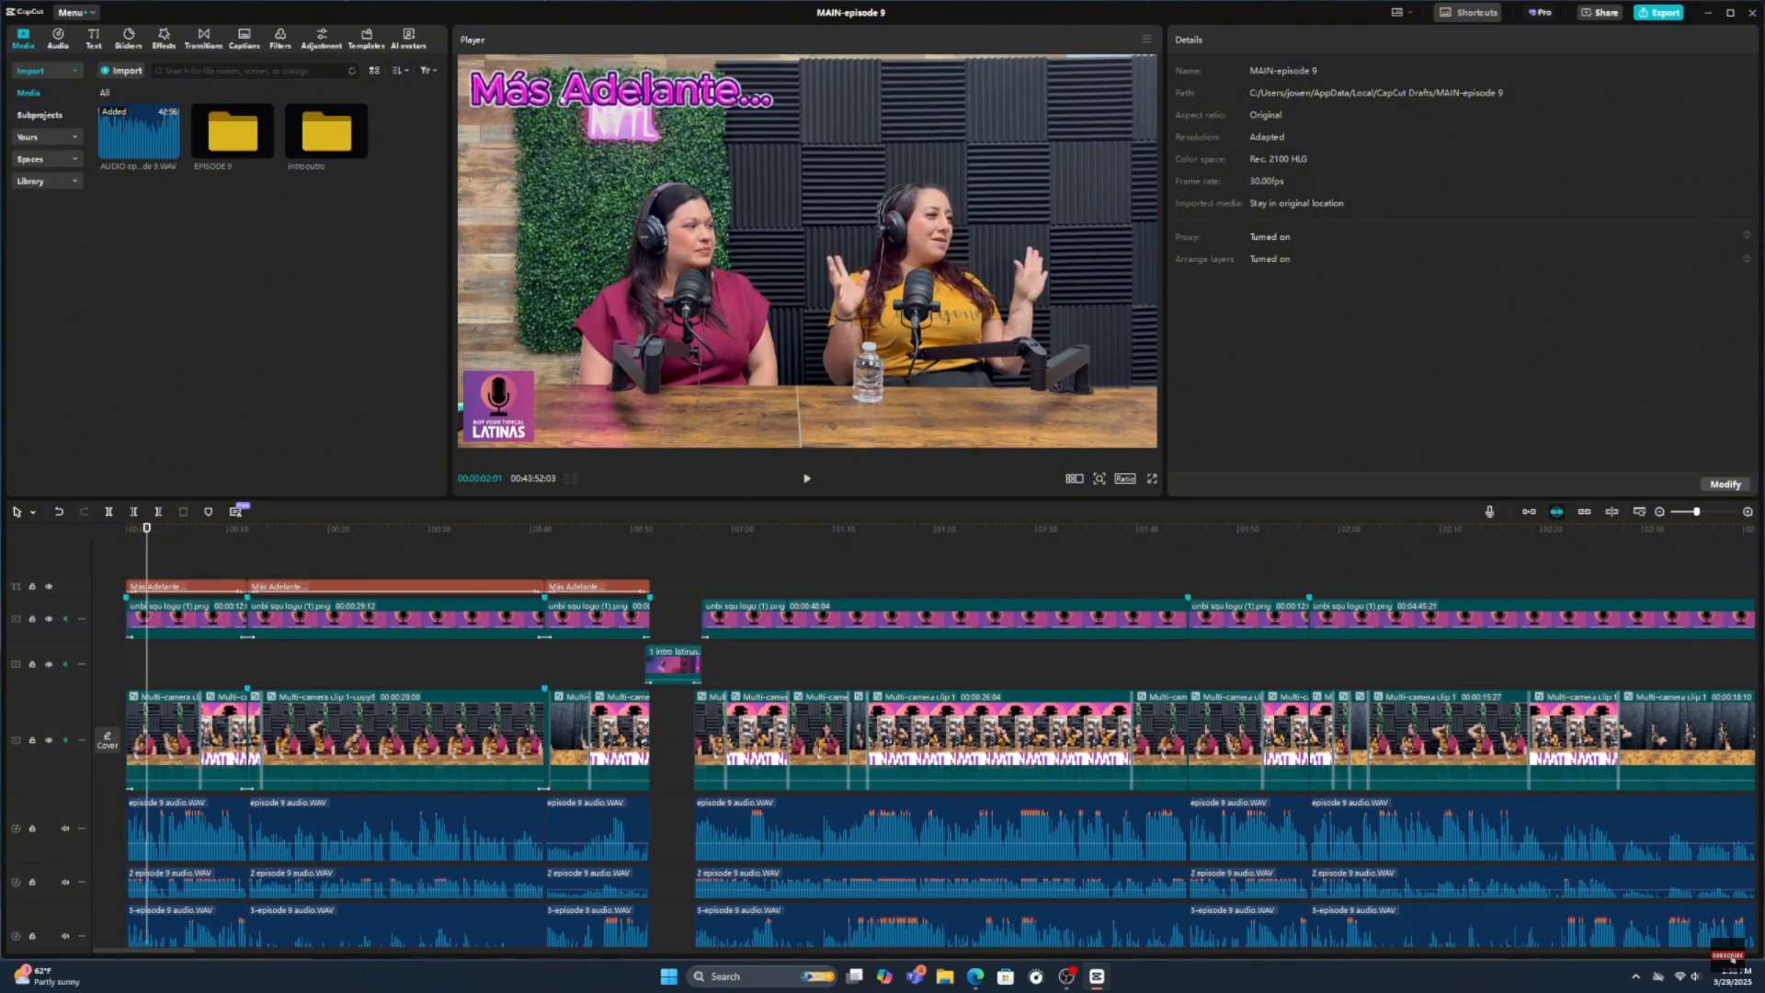
pyautogui.click(621, 92)
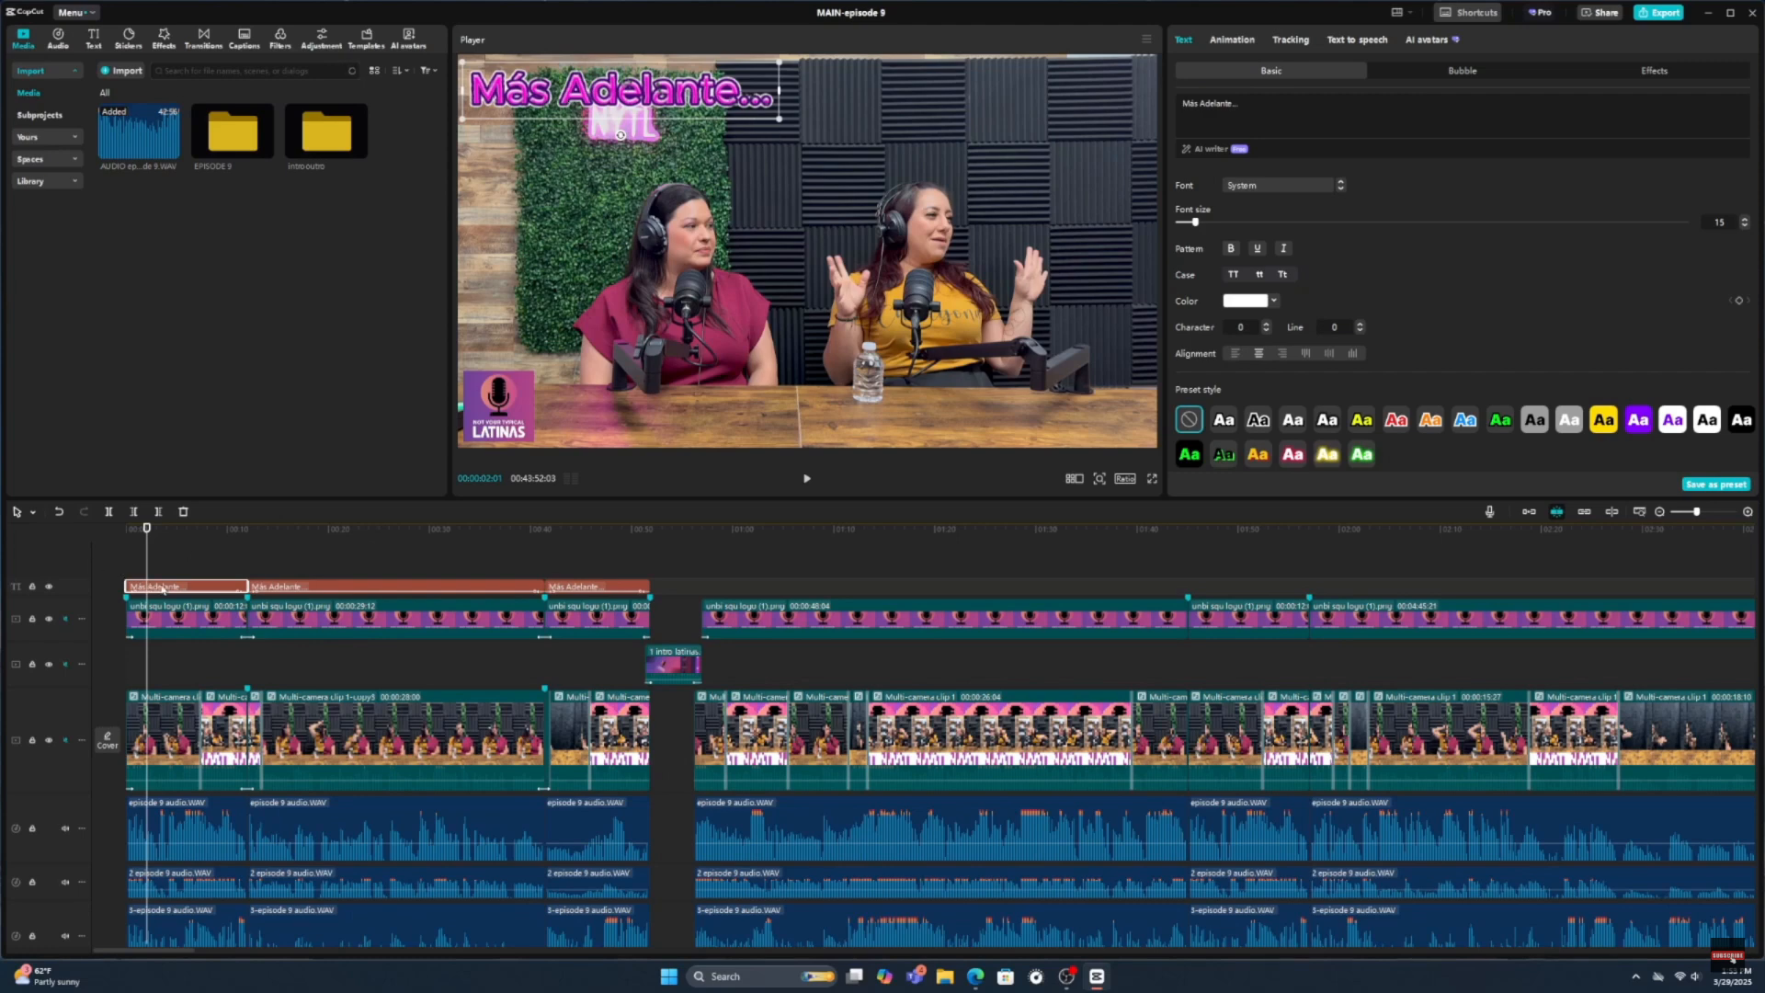
pyautogui.moveTo(147, 558)
pyautogui.mouseDown()
pyautogui.moveTo(212, 561)
pyautogui.moveTo(175, 562)
pyautogui.mouseUp()
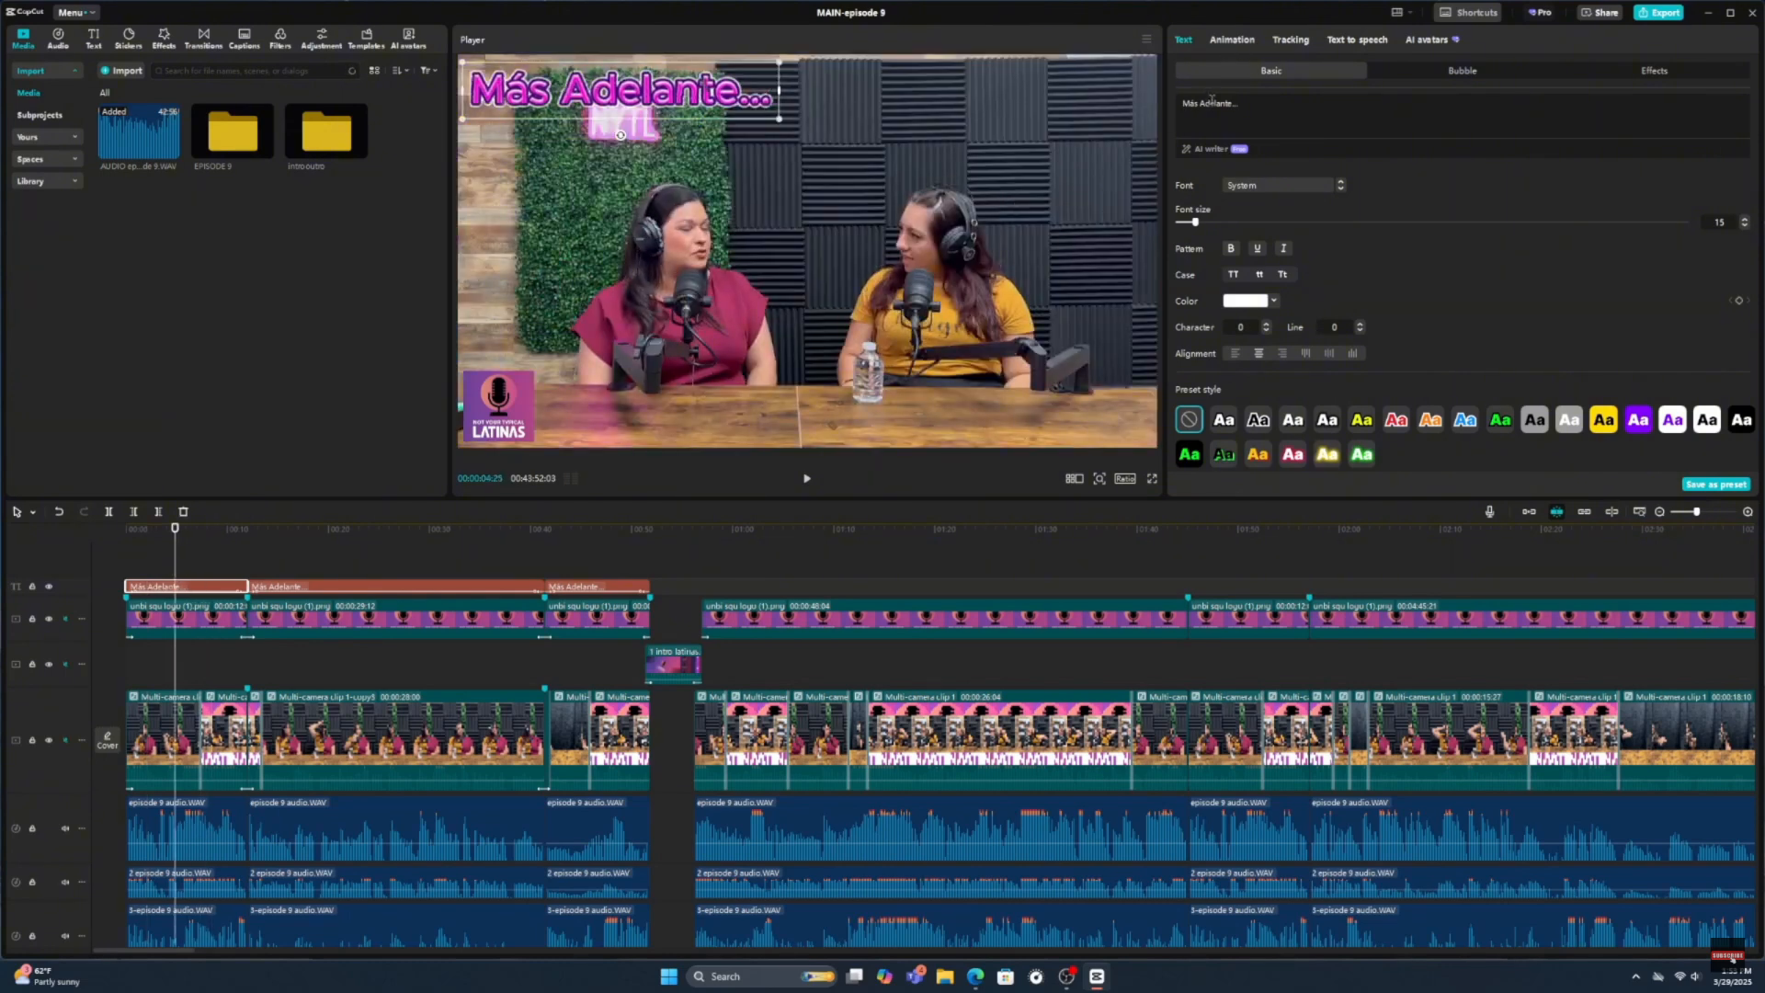
pyautogui.click(1233, 40)
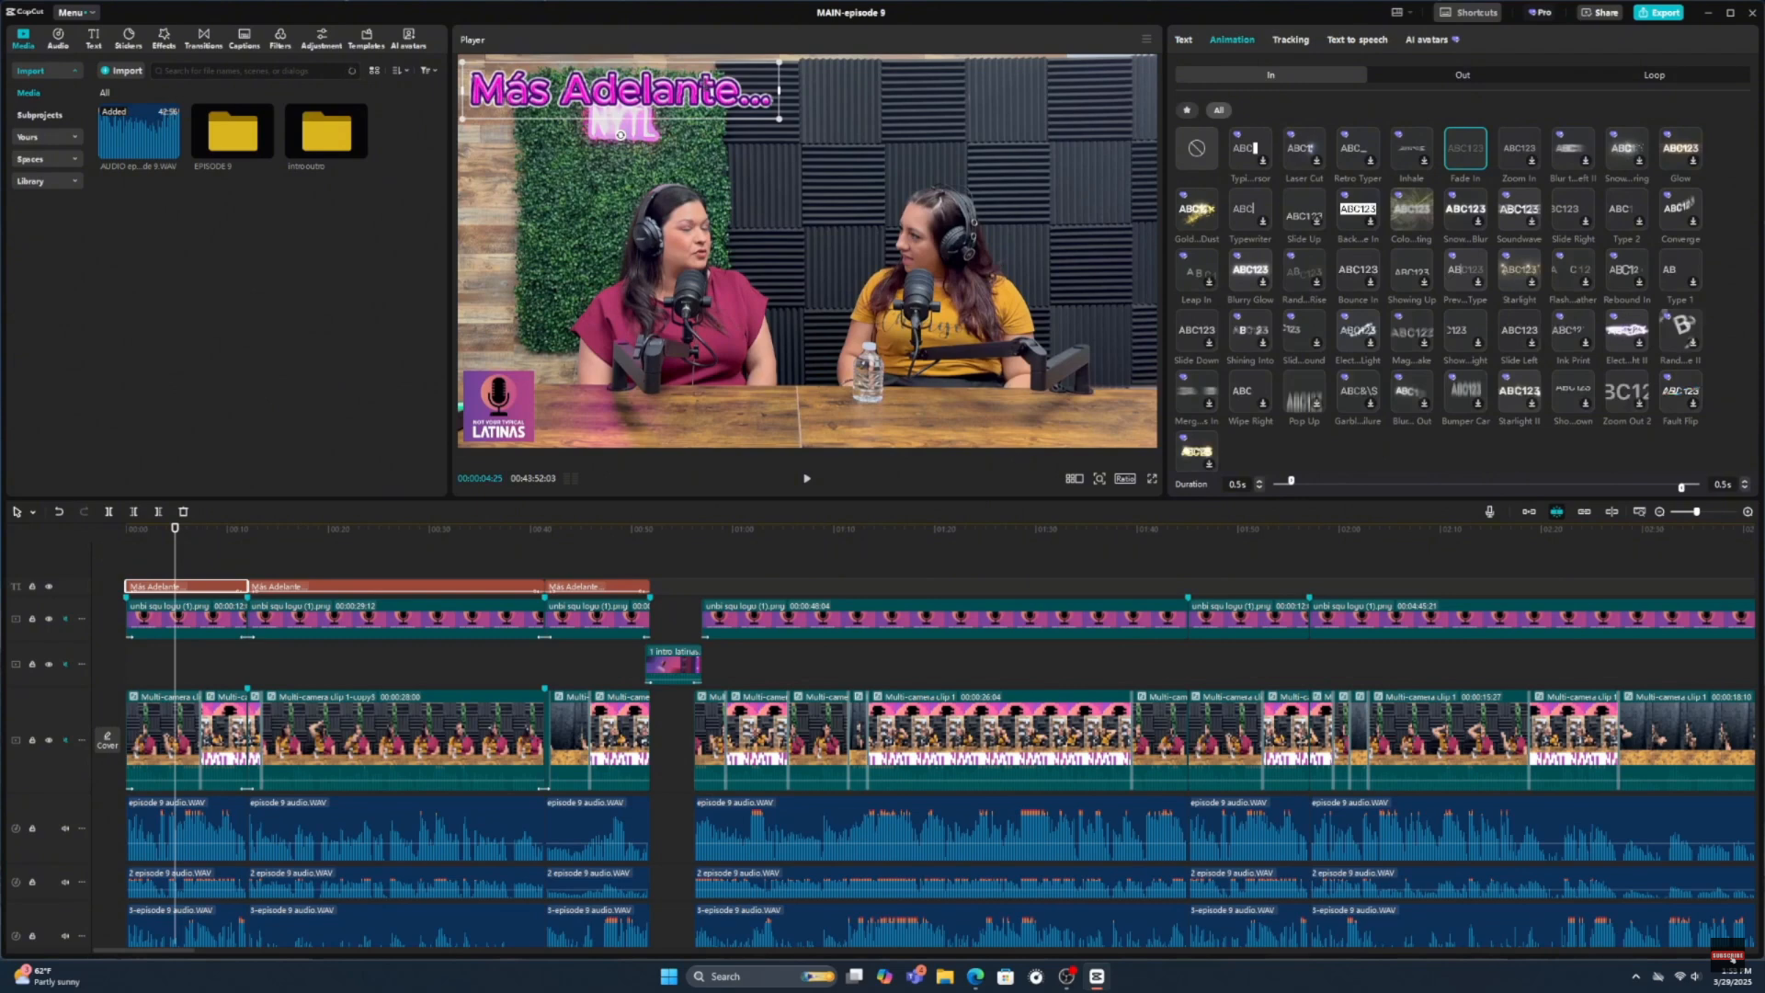
# - Switch to the Trello card "intro coming up captions" and copy the text "Más Adelante..." from its description
pyautogui.moveTo(0, 198); pyautogui.dragTo(1260, 154)
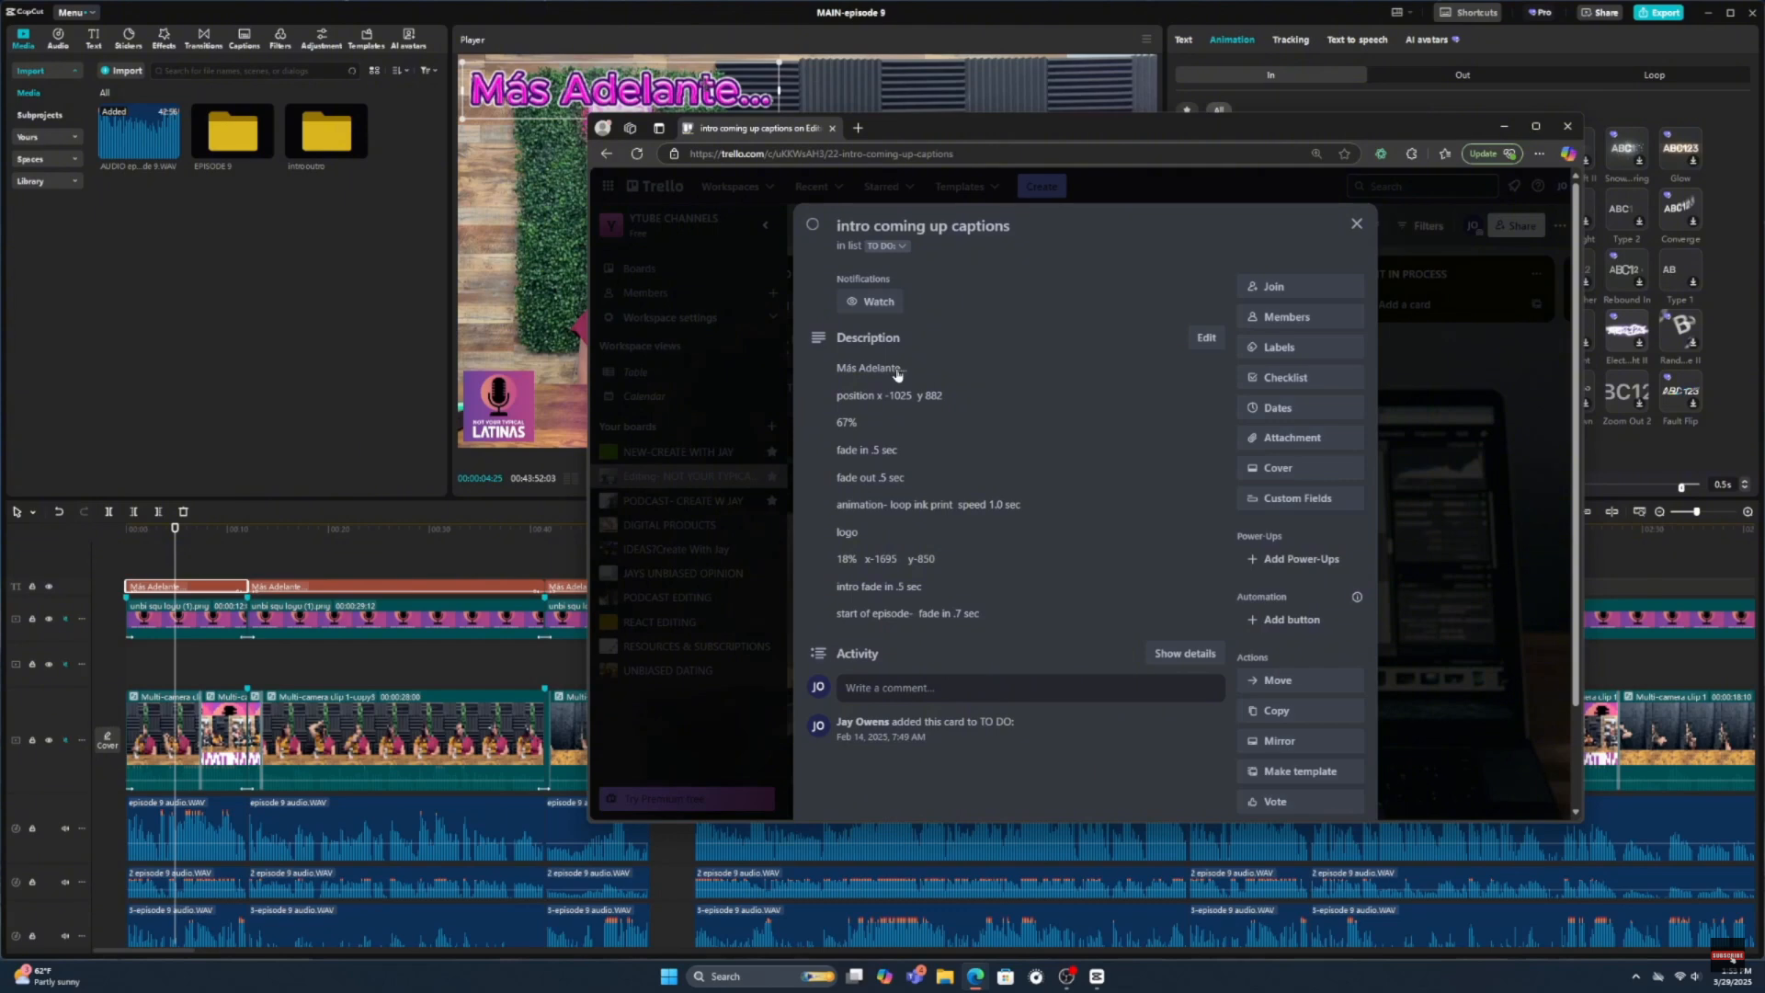
pyautogui.moveTo(1078, 123); pyautogui.dragTo(1276, 115)
pyautogui.click(1059, 367)
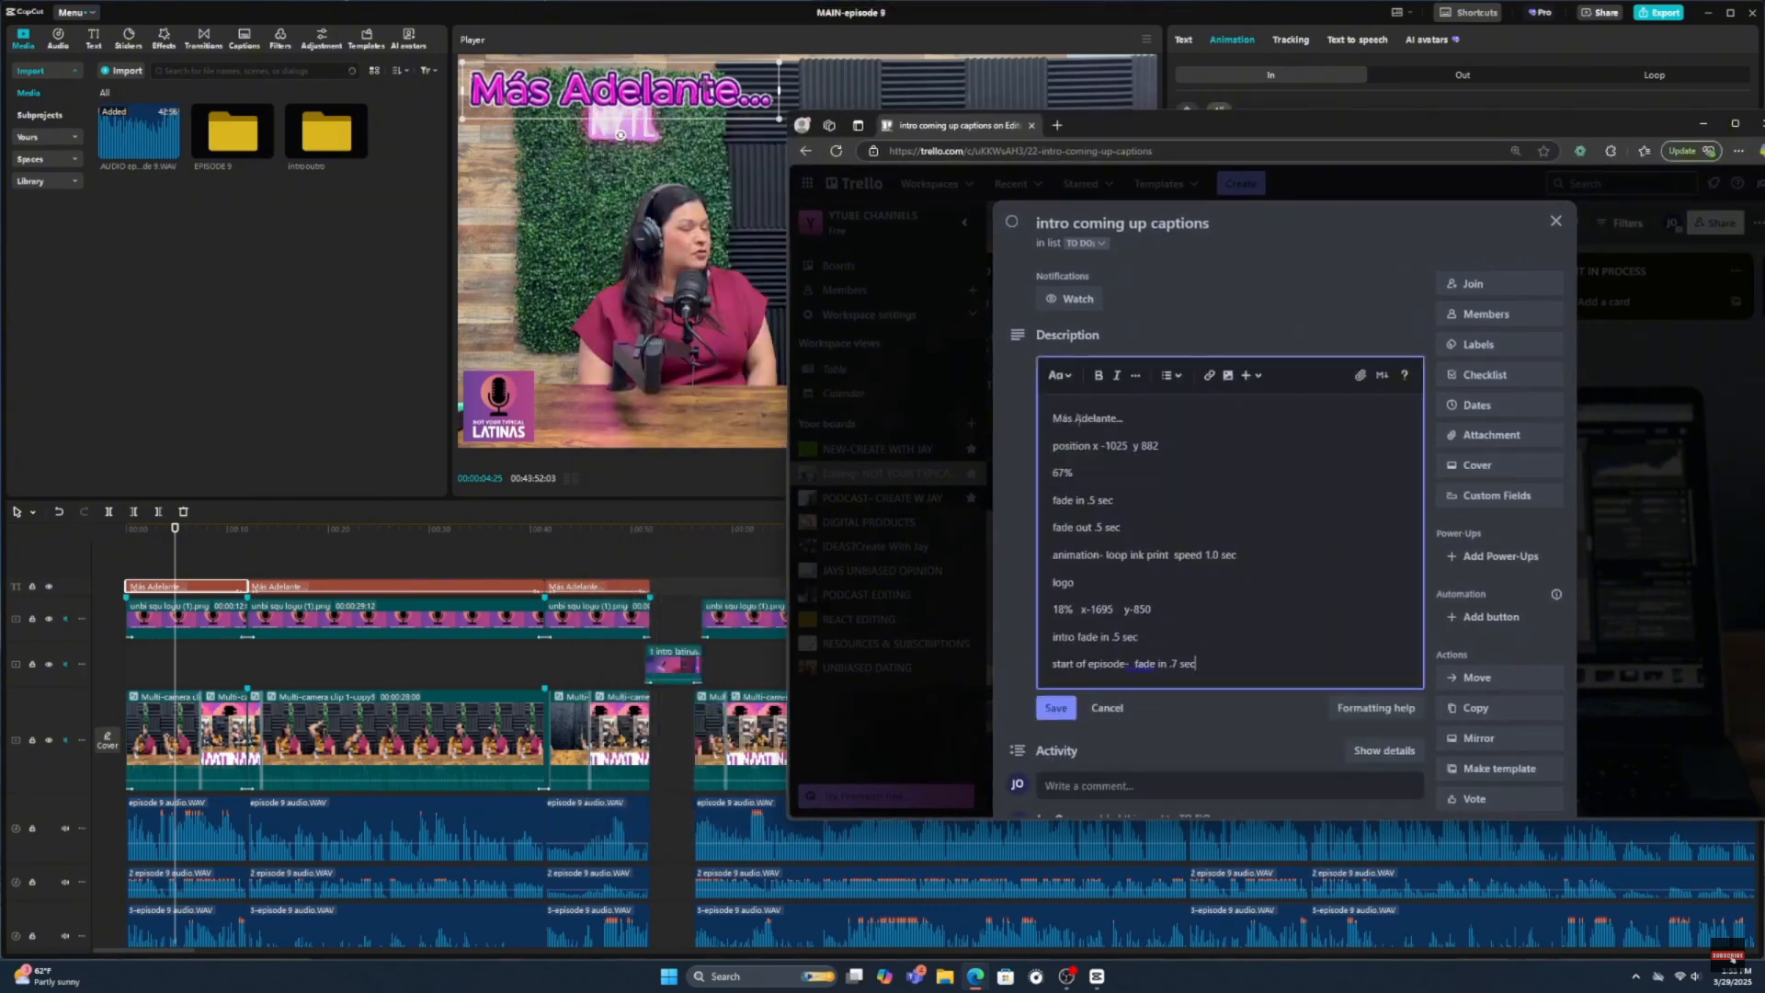
pyautogui.moveTo(1052, 416); pyautogui.dragTo(1128, 417)
pyautogui.rightClick(1114, 416)
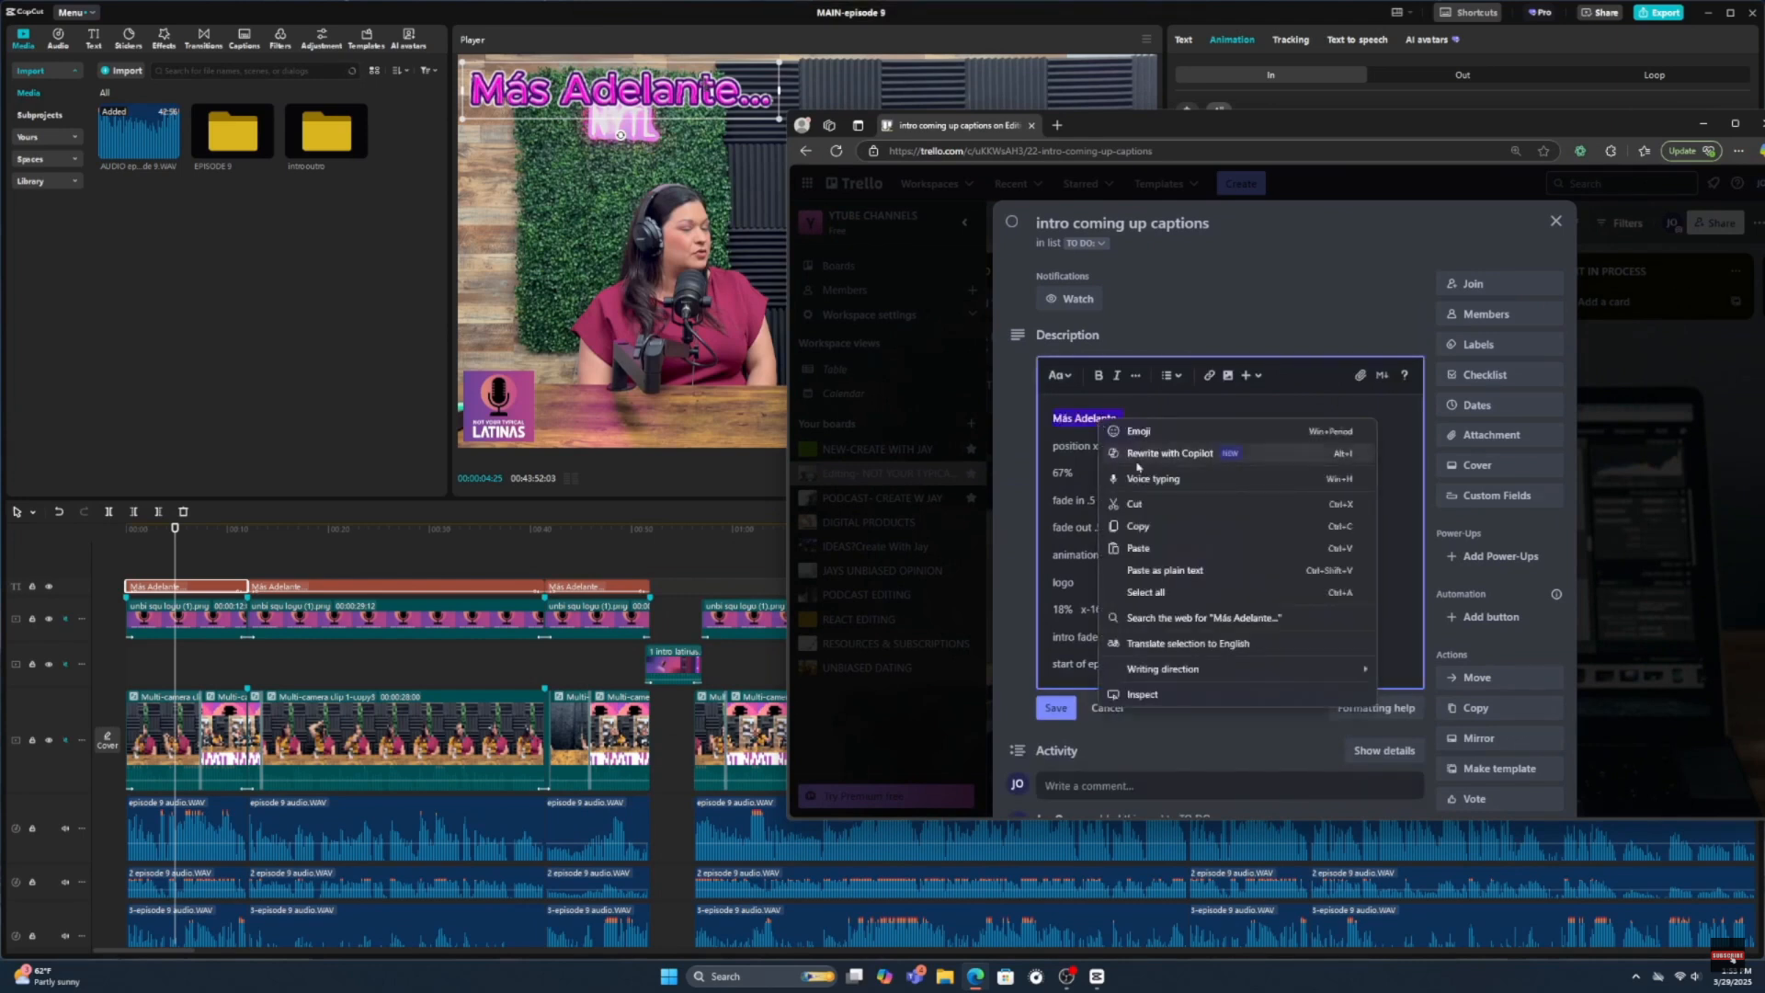
pyautogui.click(1145, 525)
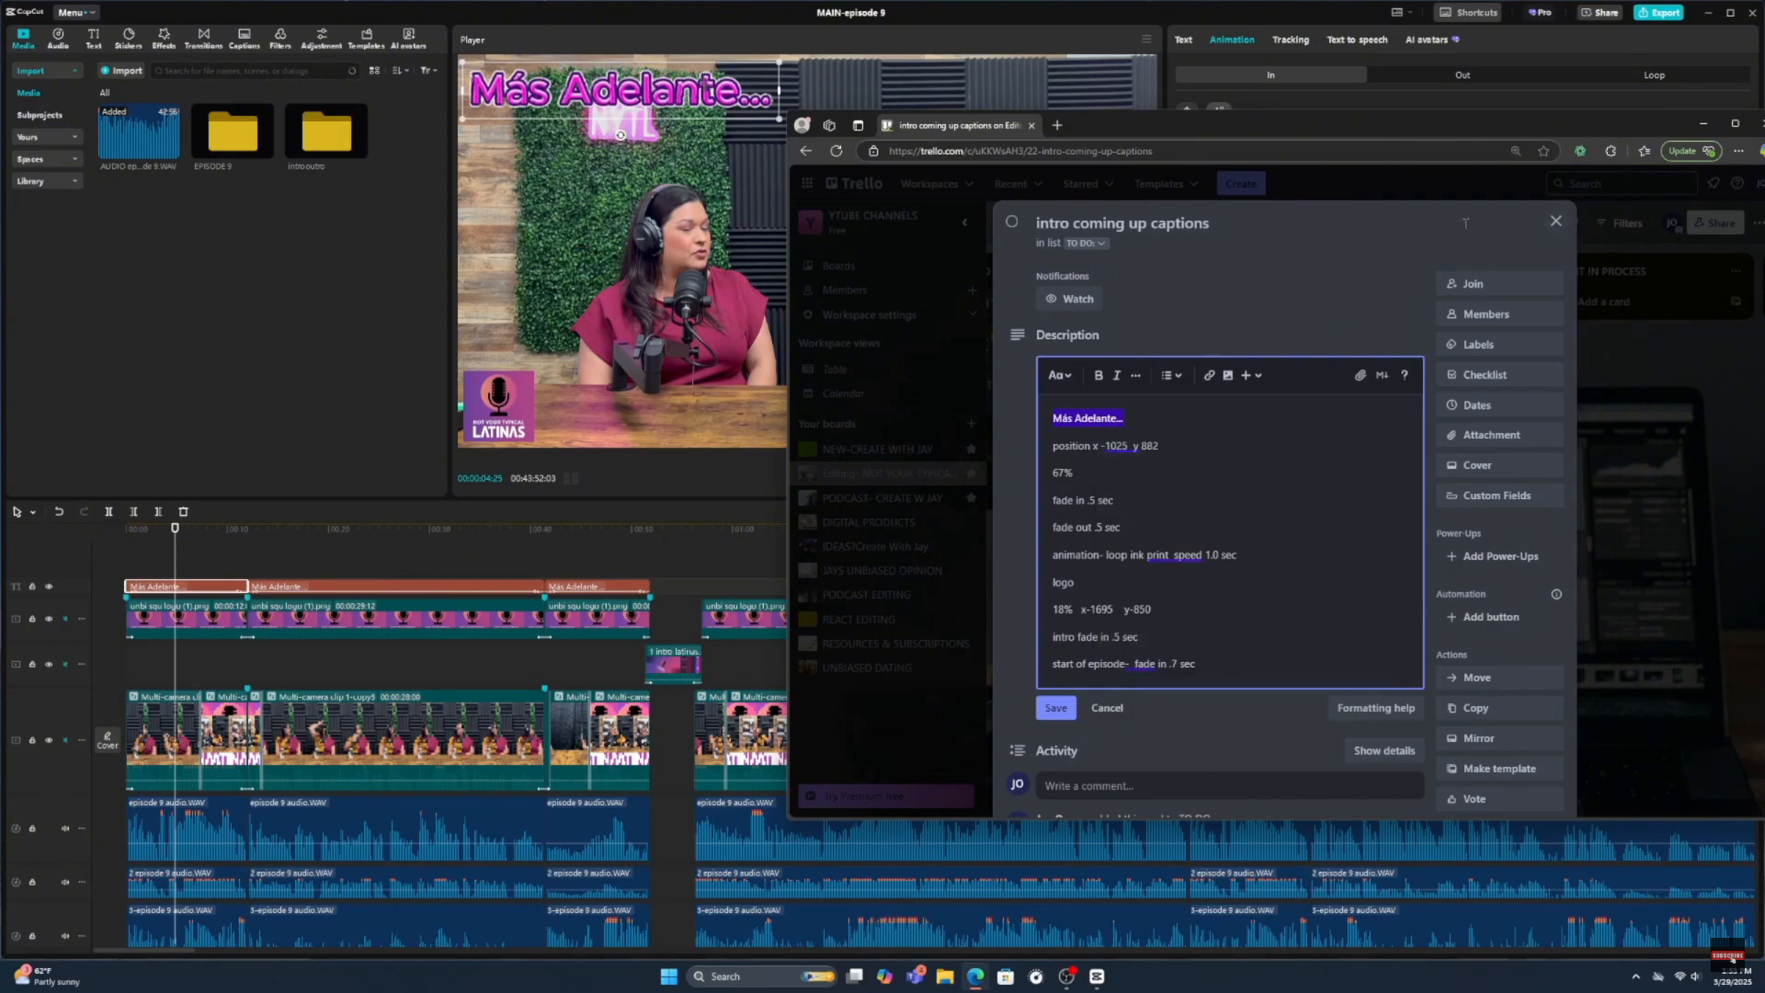
# - Return to CapCut and open the basic text settings of the selected "Más Adelante..." caption
pyautogui.moveTo(1387, 122); pyautogui.dragTo(0, 121)
pyautogui.click(1184, 41)
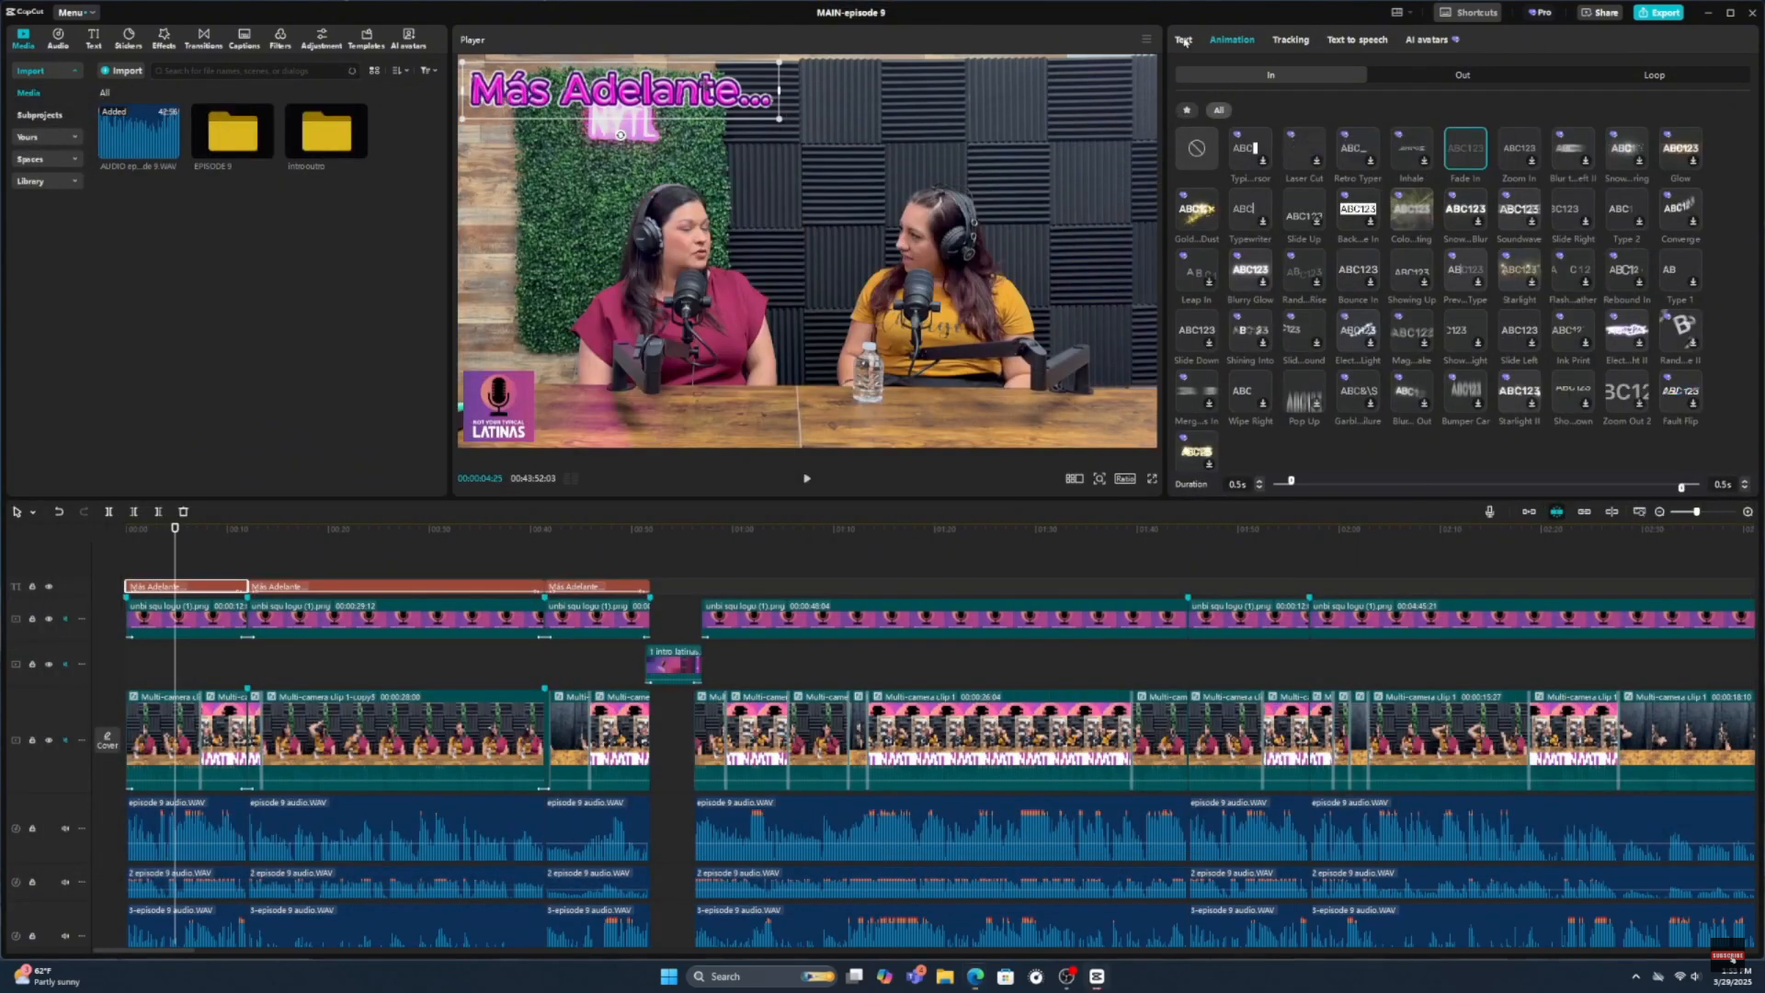
pyautogui.click(1184, 41)
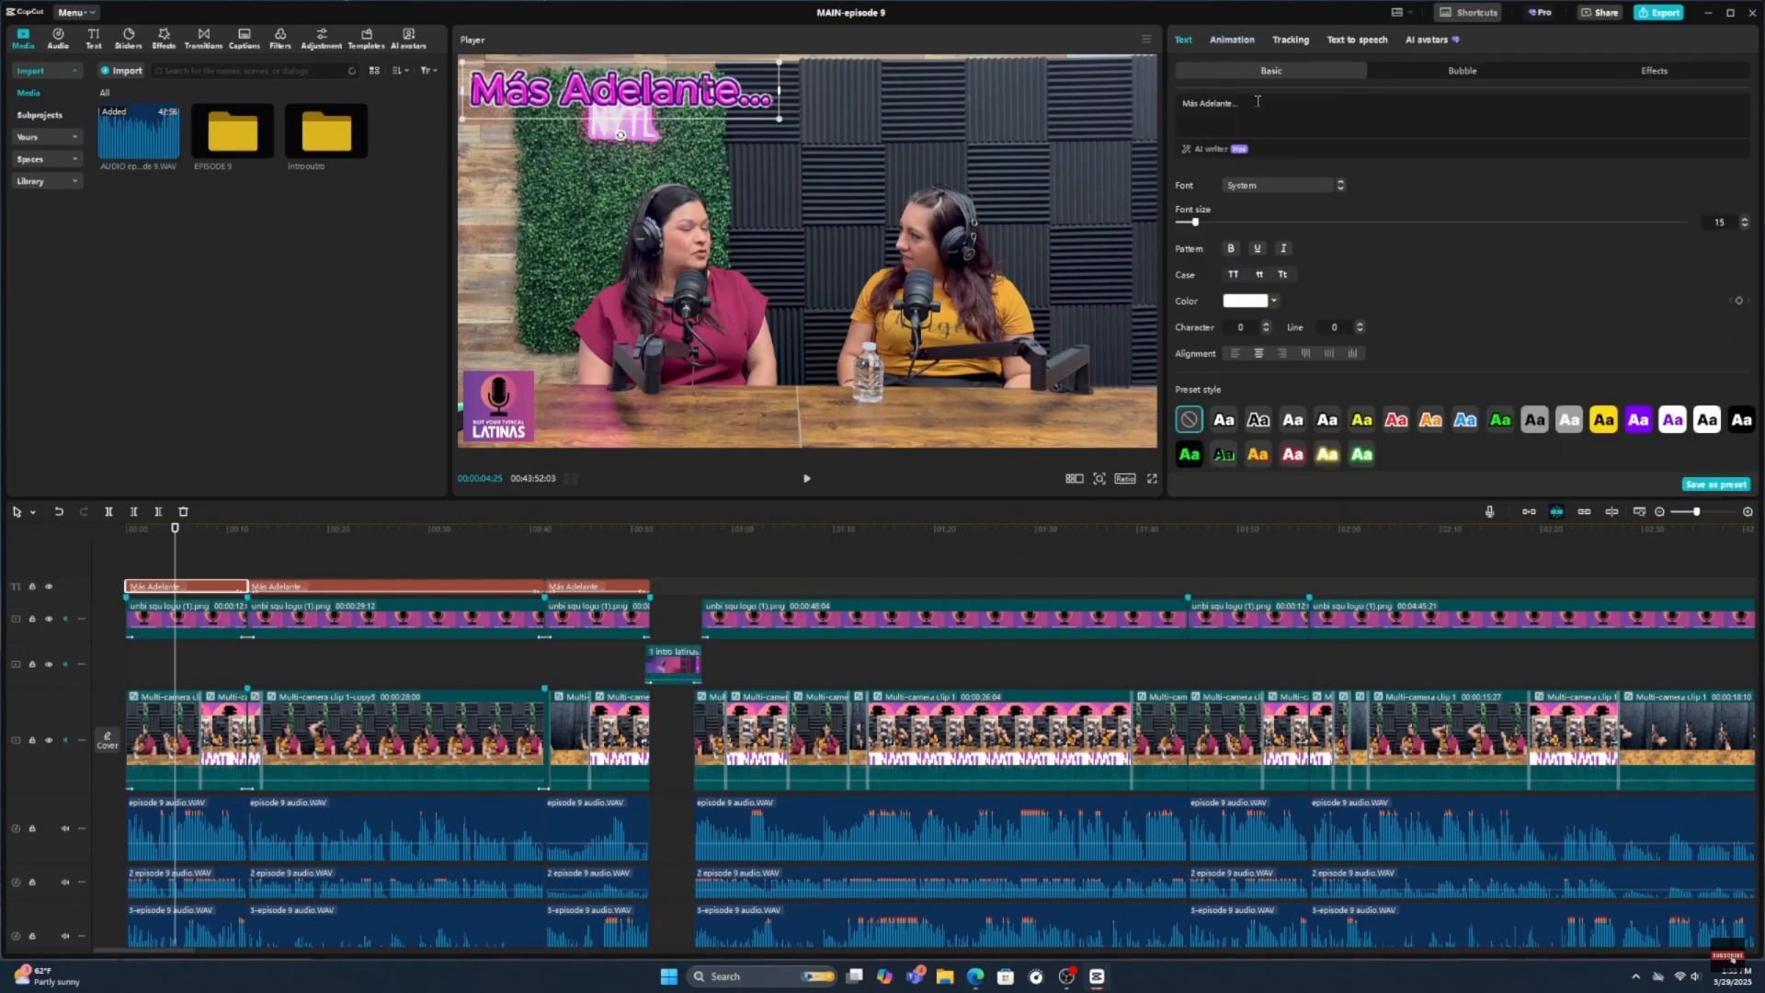
# - Replace the opening caption's text with the copied "Más Adelante..."
pyautogui.moveTo(1257, 102); pyautogui.dragTo(1136, 110)
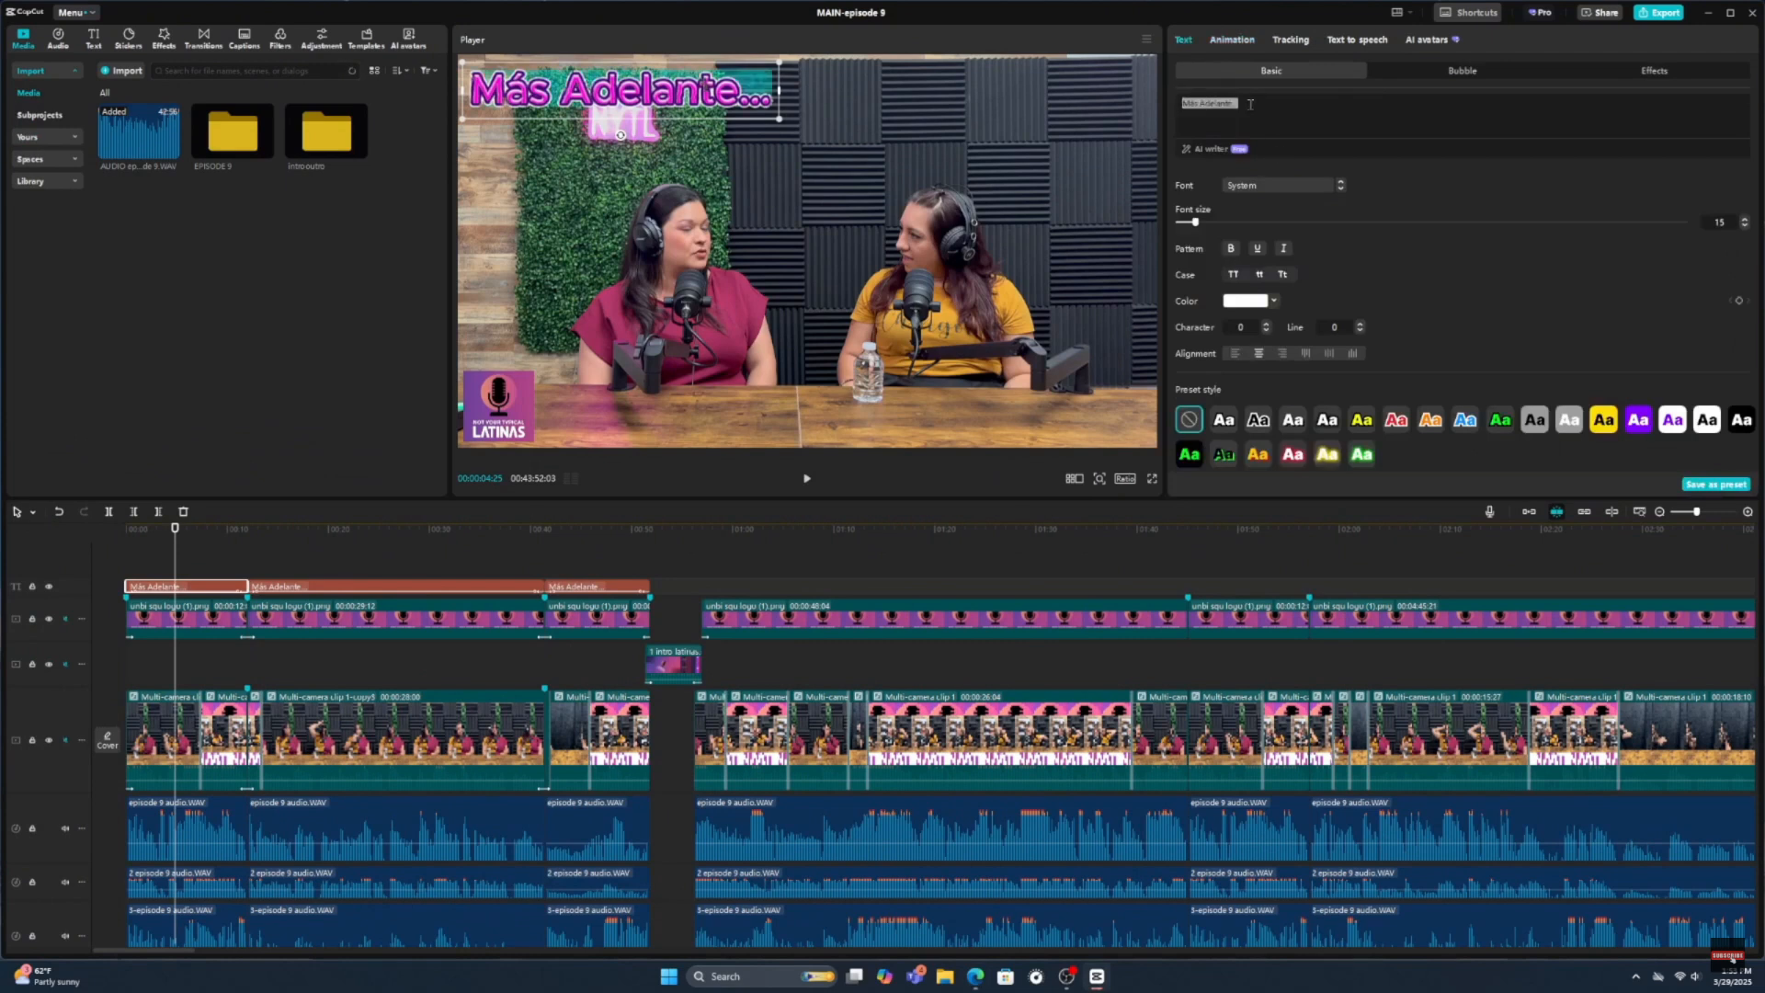
pyautogui.press('BackSpace')
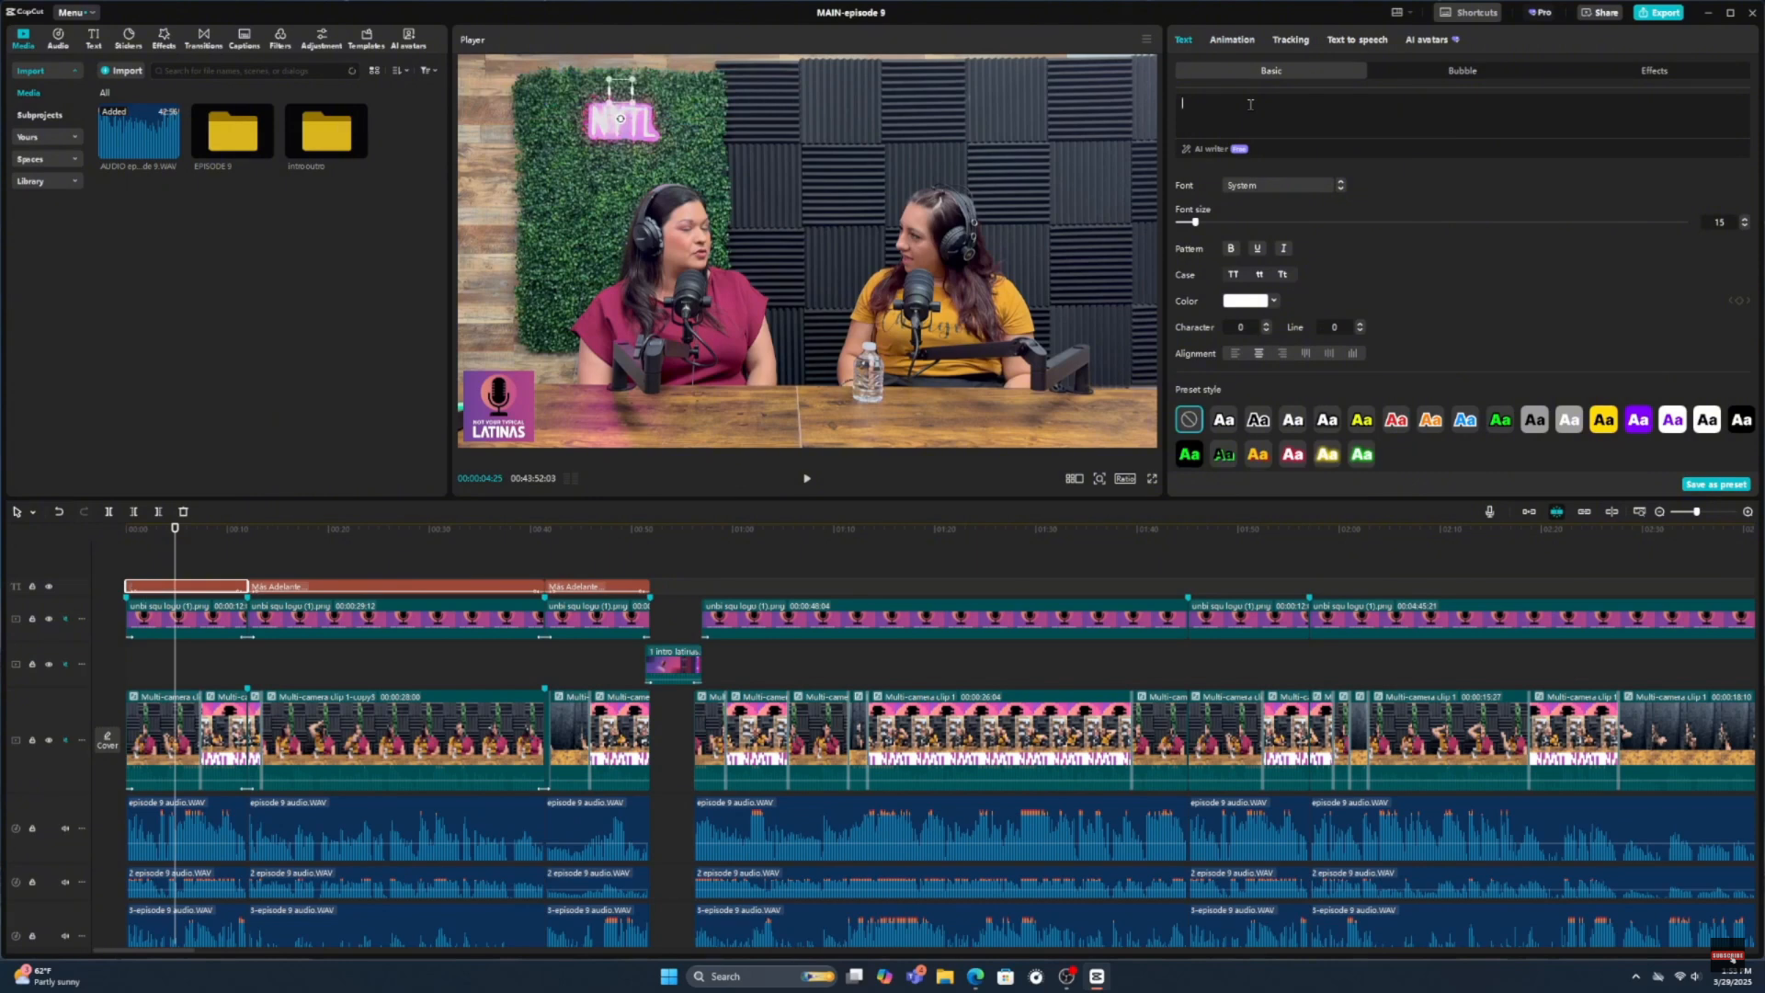
pyautogui.hotkey('ctrl', 'v')
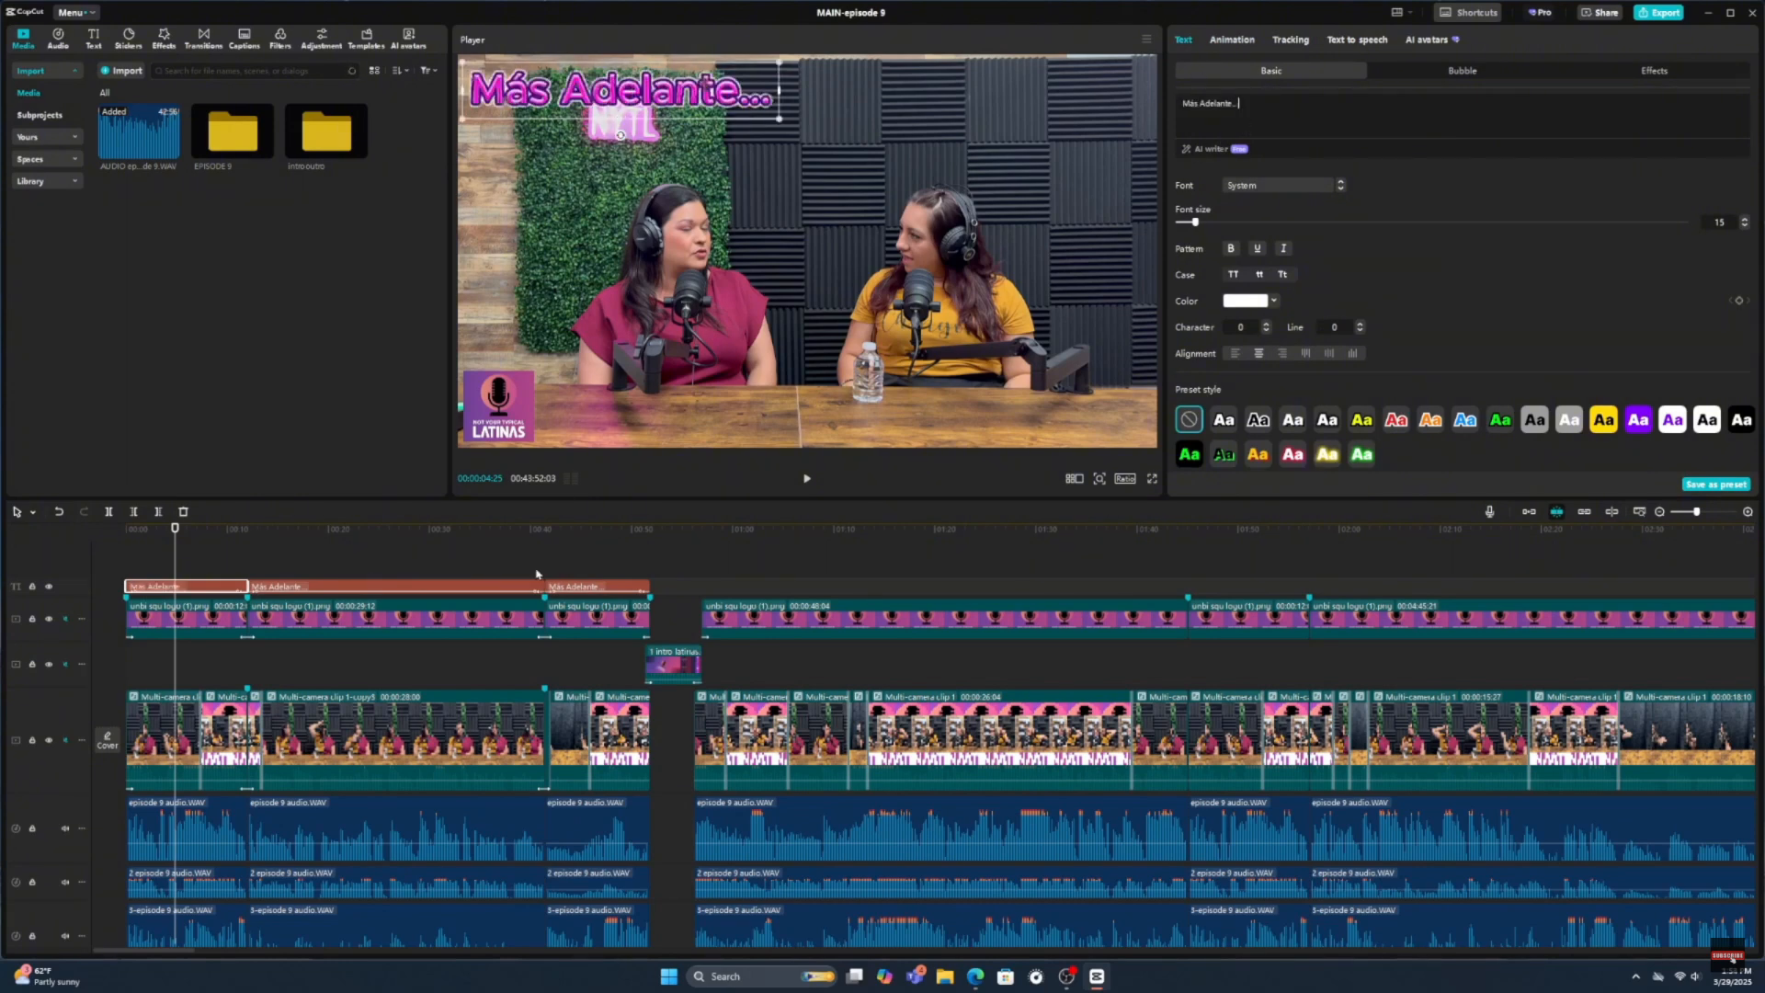
# - Inspect the opening caption's In and Loop animation settings with the playhead near the 9-second mark
pyautogui.moveTo(175, 550); pyautogui.dragTo(216, 553)
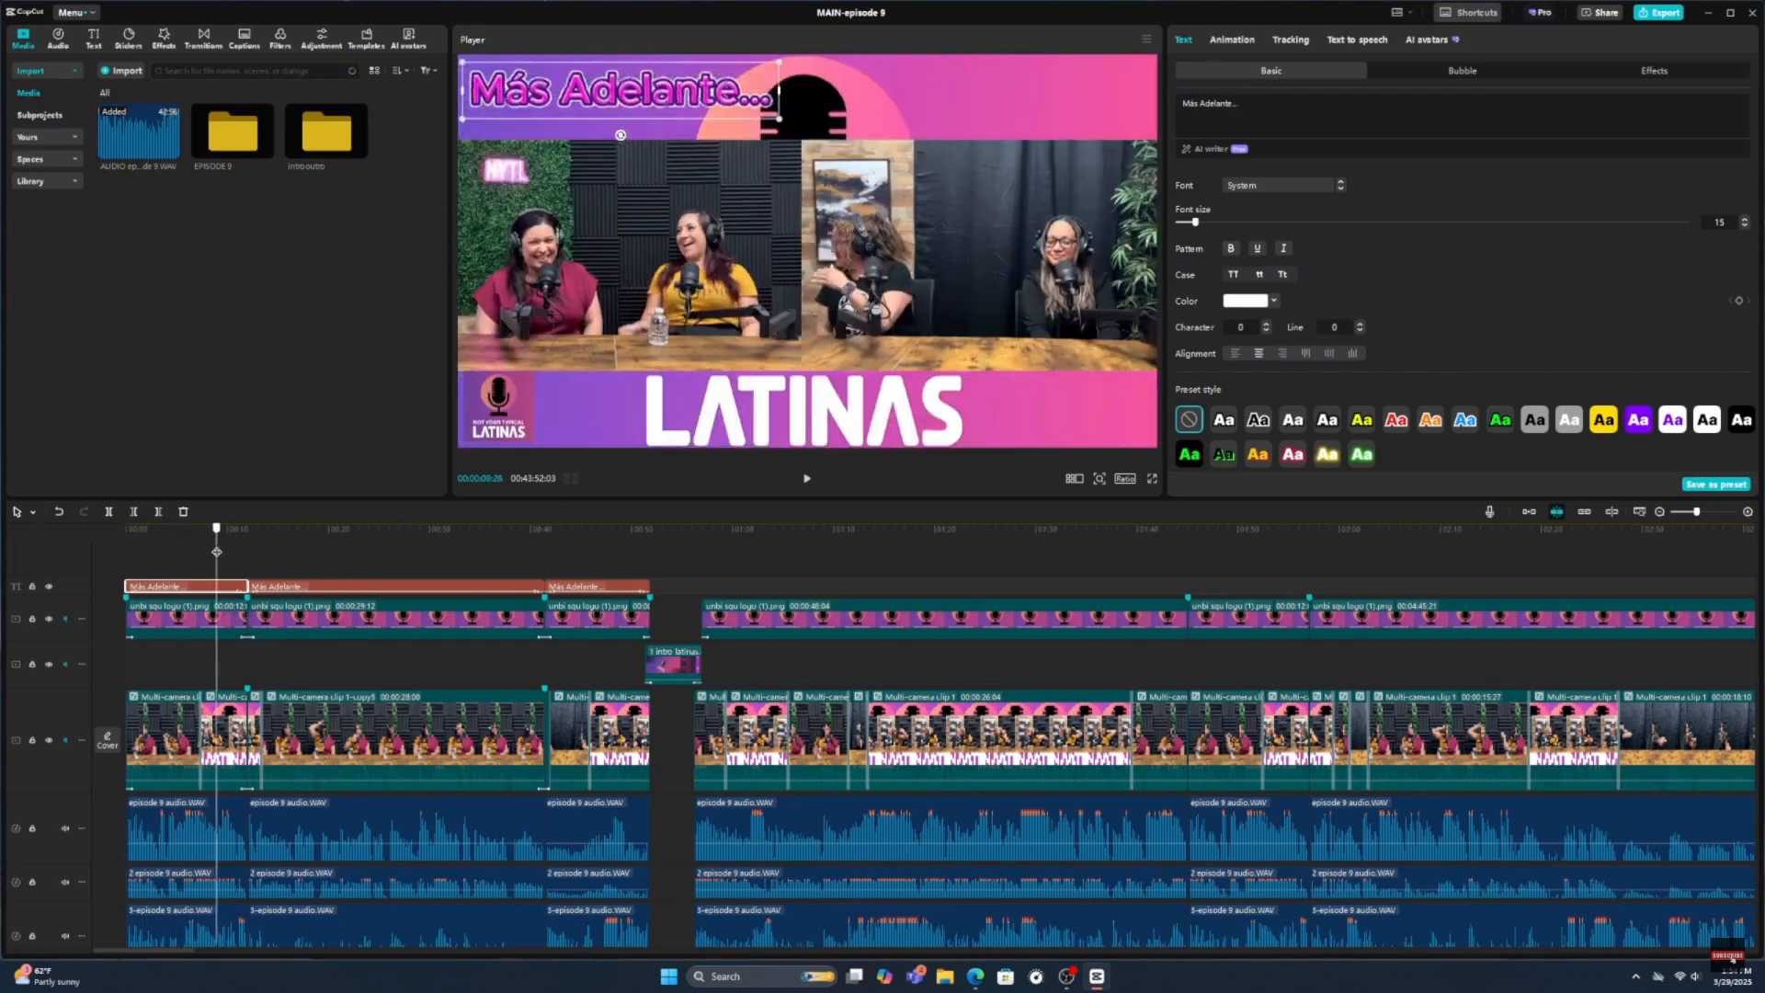
pyautogui.click(1232, 44)
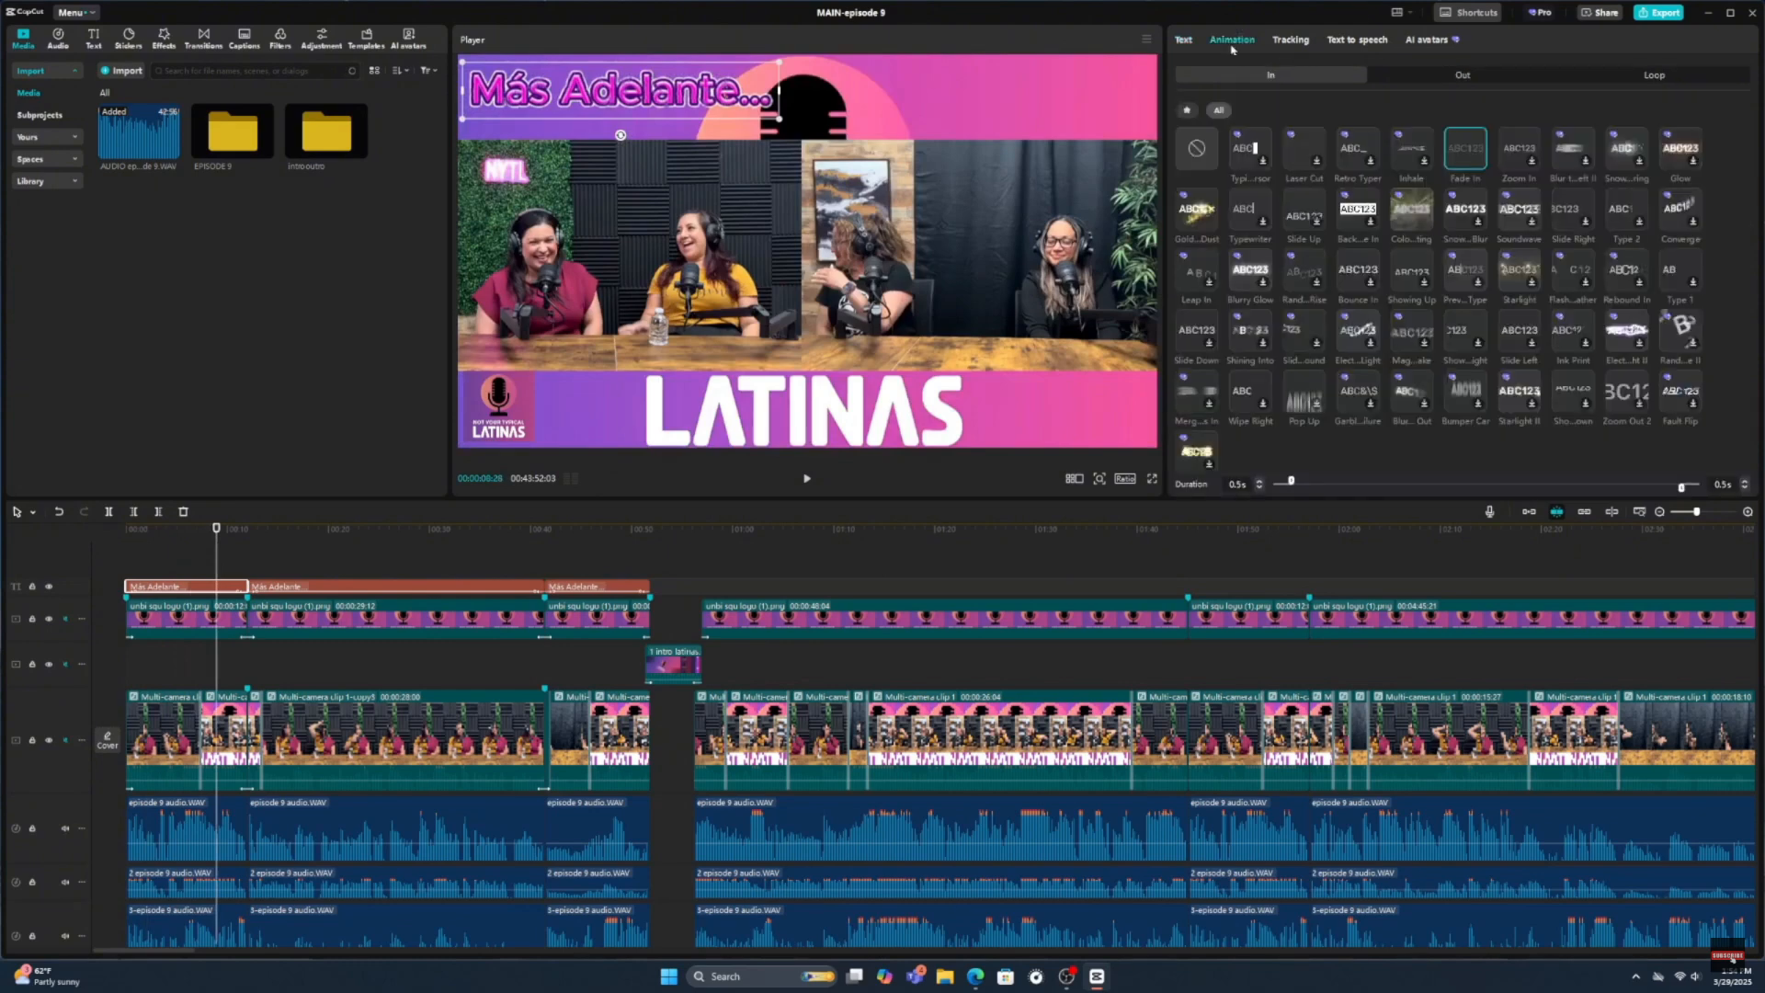
pyautogui.click(1672, 80)
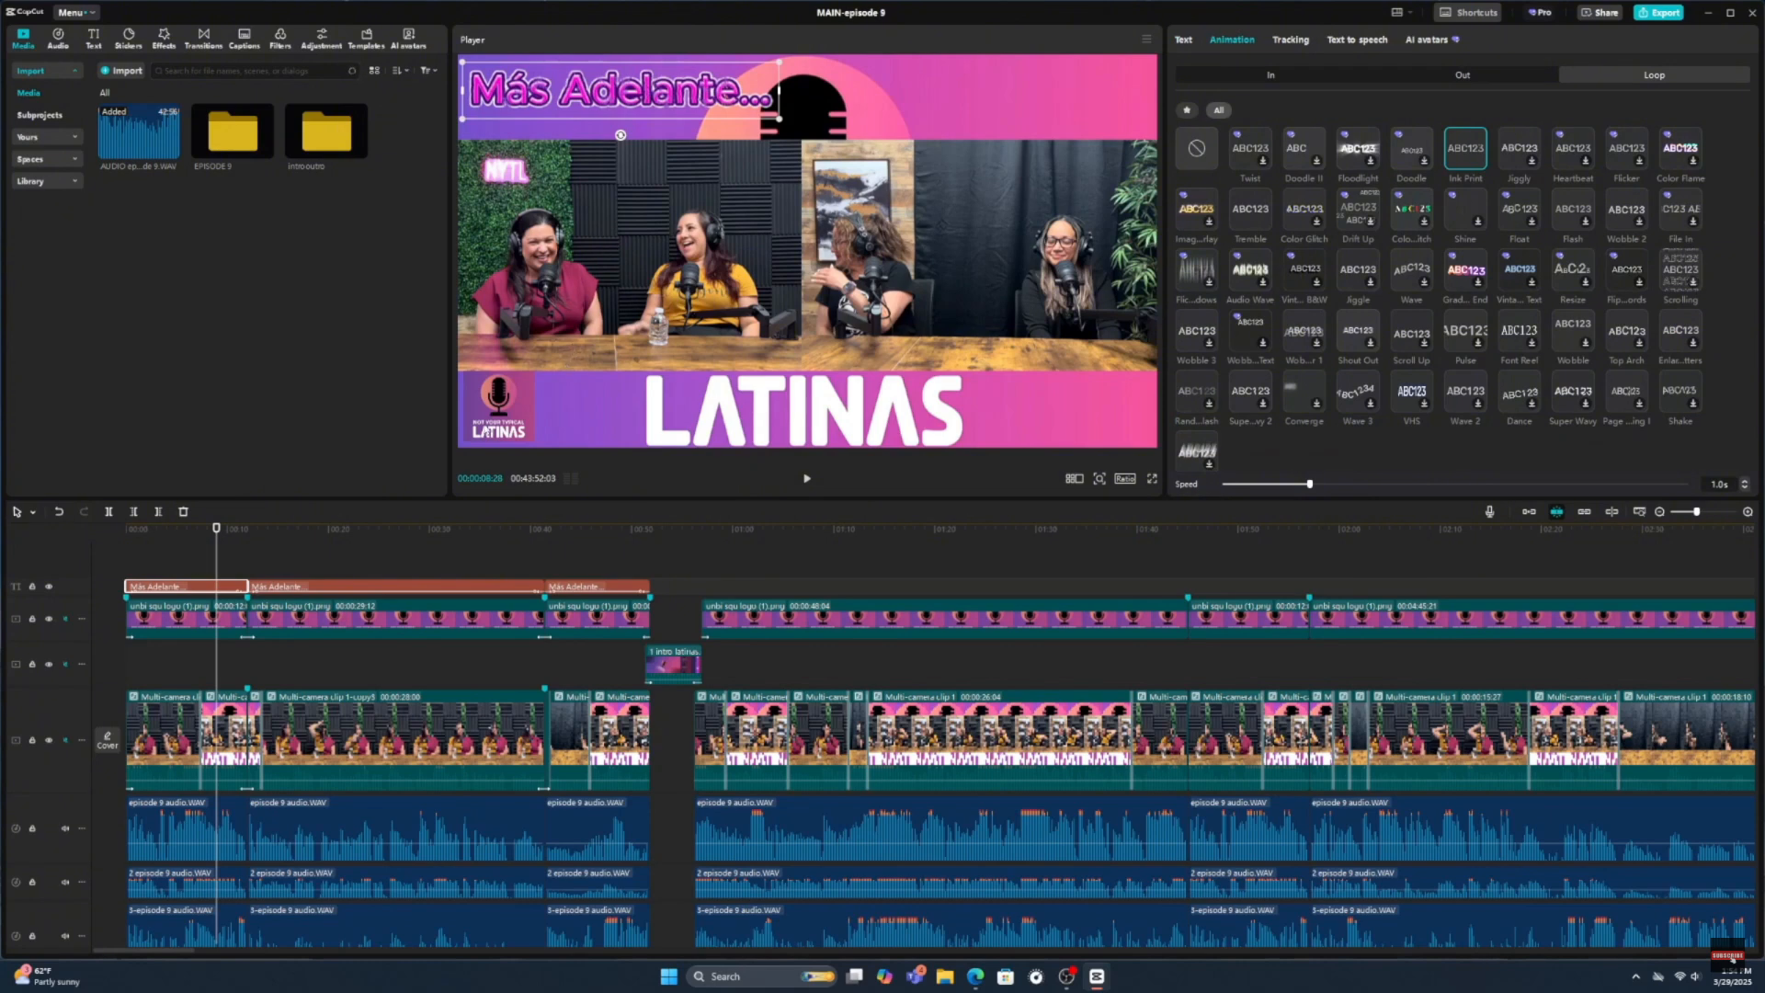
# - Check the first logo overlay's transform settings and scrub through the second teaser segment, returning to just before its start
pyautogui.click(181, 628)
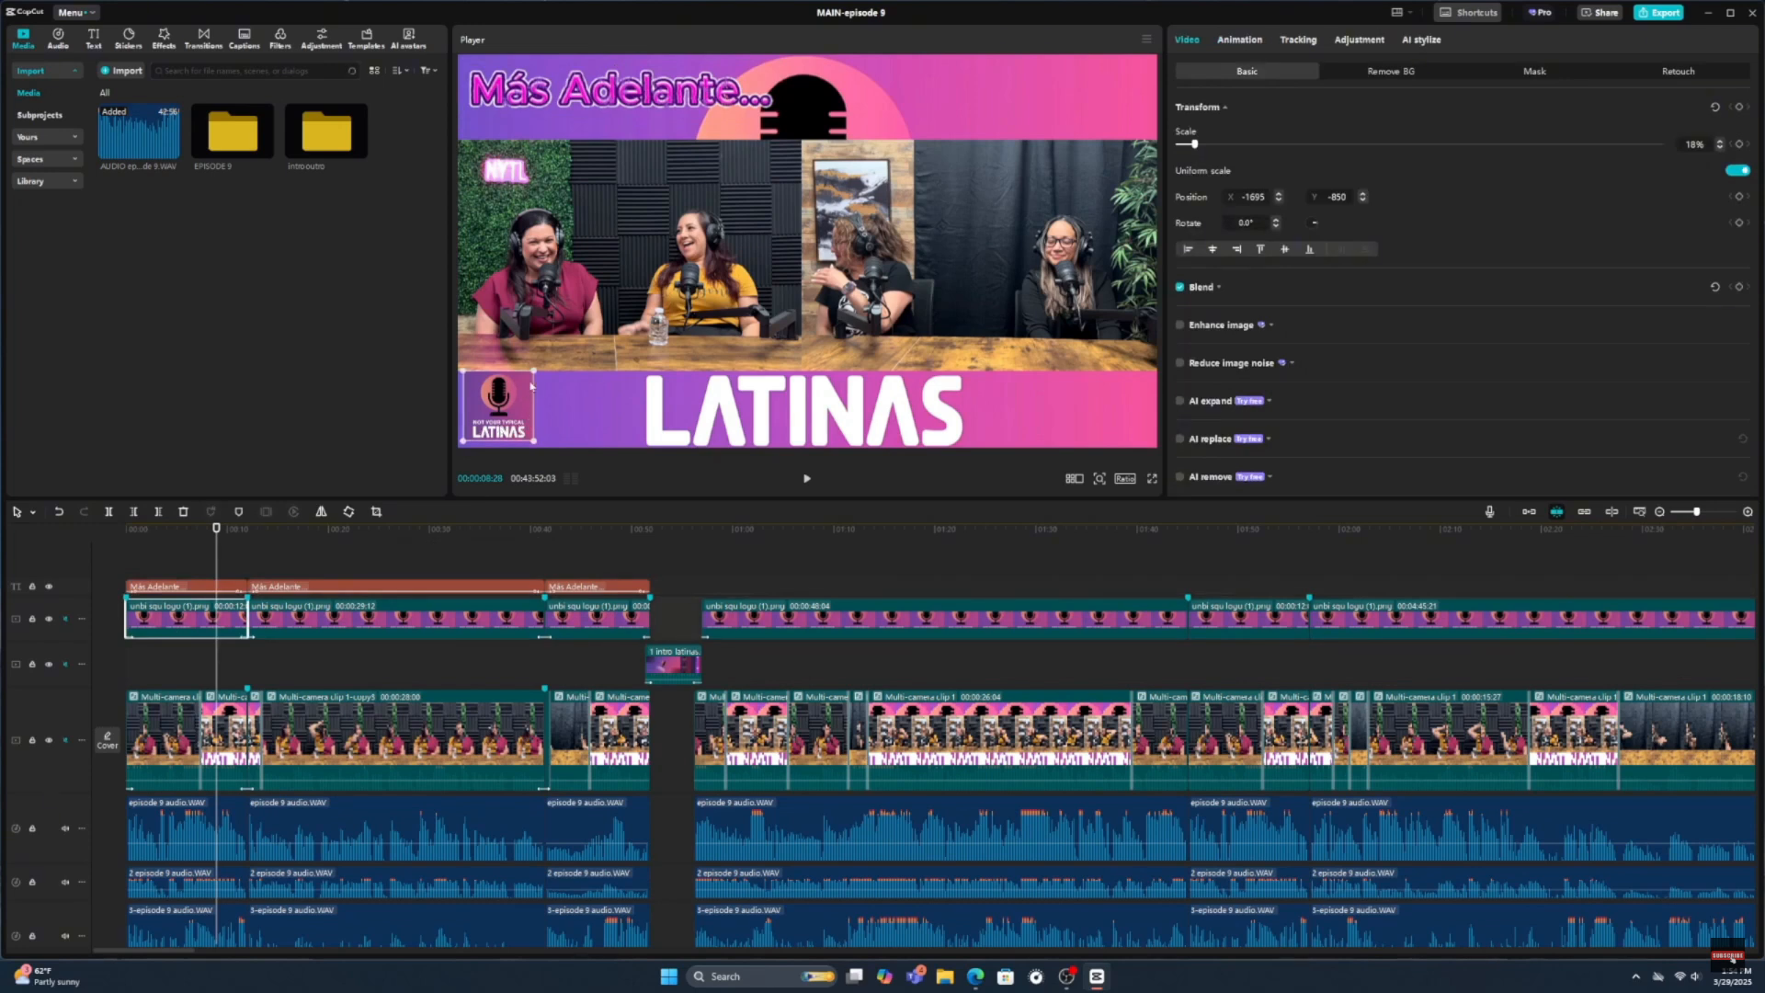
pyautogui.moveTo(217, 556); pyautogui.dragTo(541, 559)
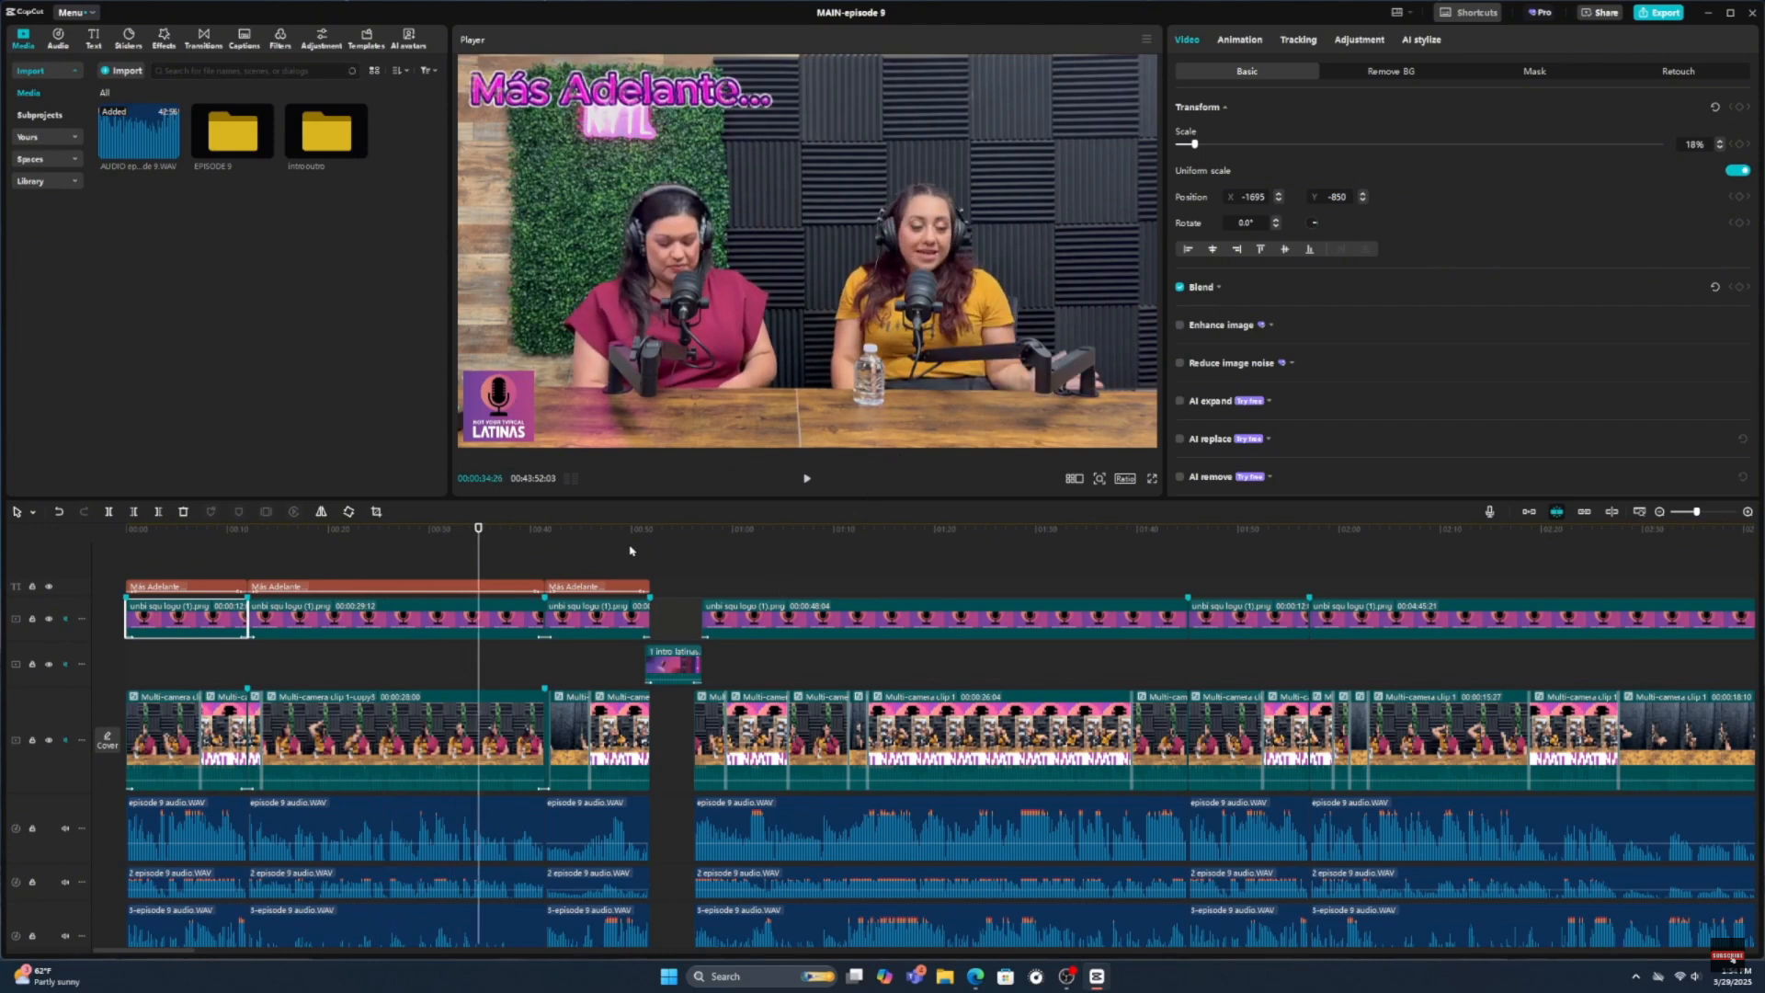
pyautogui.click(237, 551)
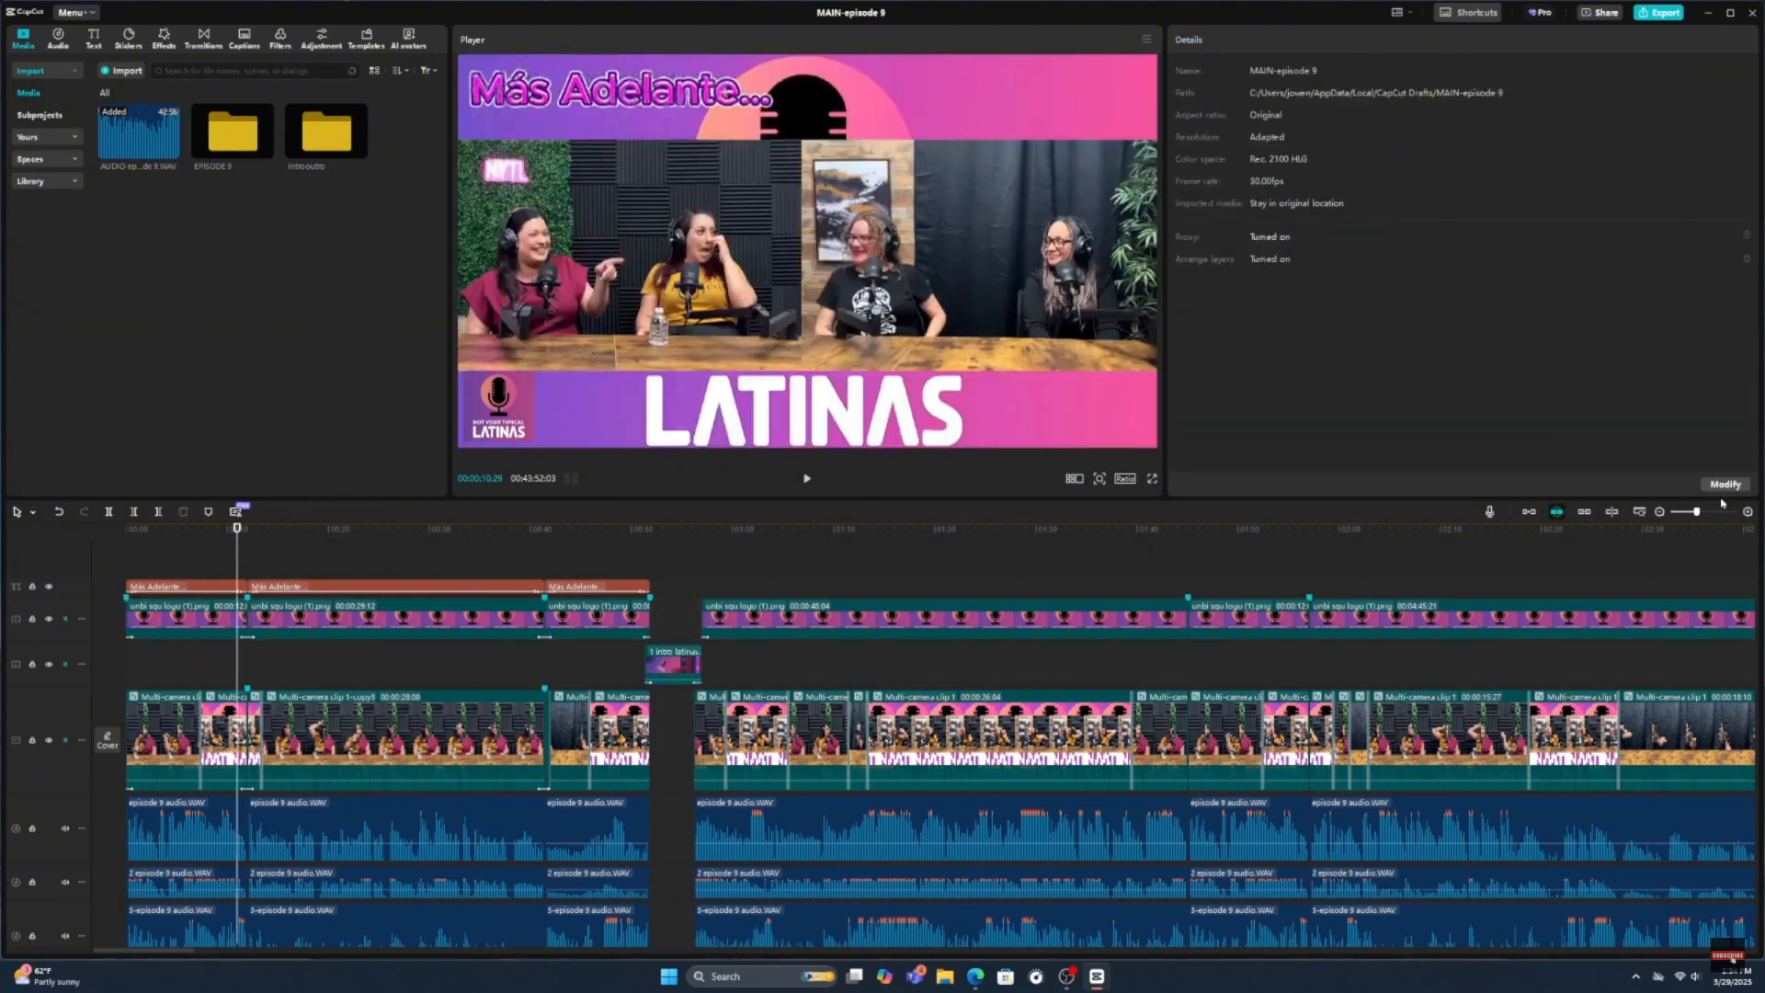
# - Examine the join between the first and second teaser segments up close, including the audio tracks beneath them
pyautogui.click(1748, 511)
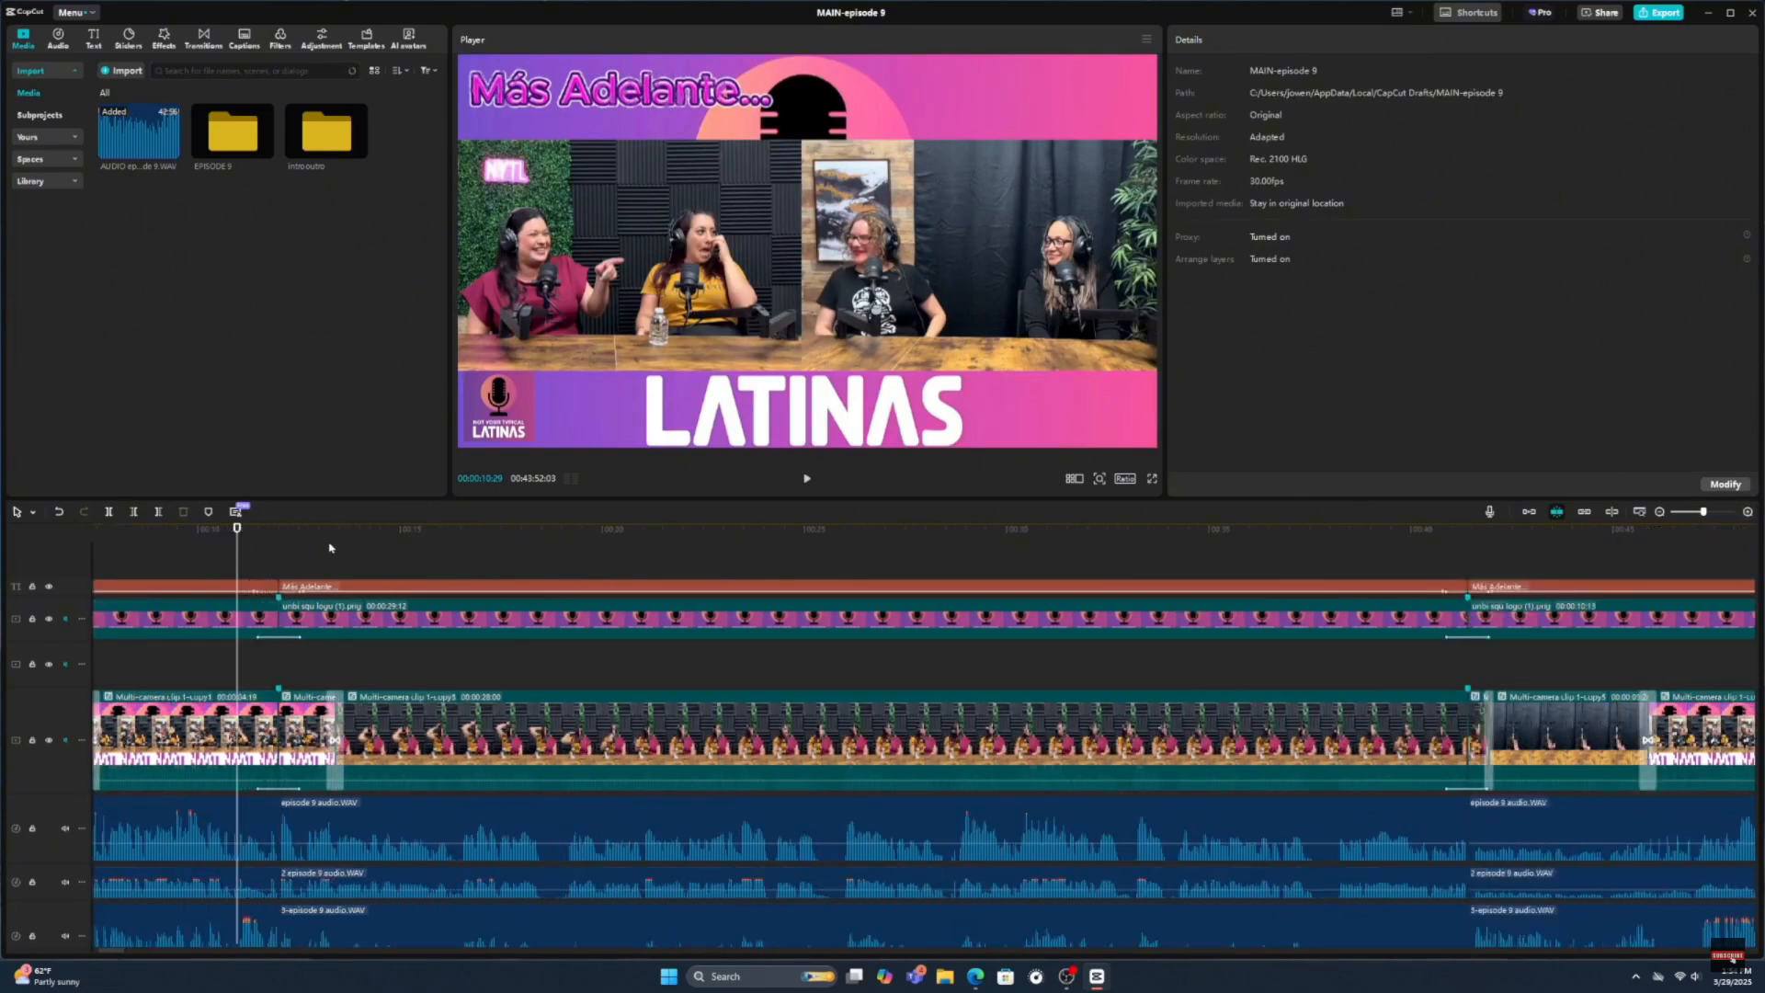
pyautogui.moveTo(237, 550); pyautogui.dragTo(318, 559)
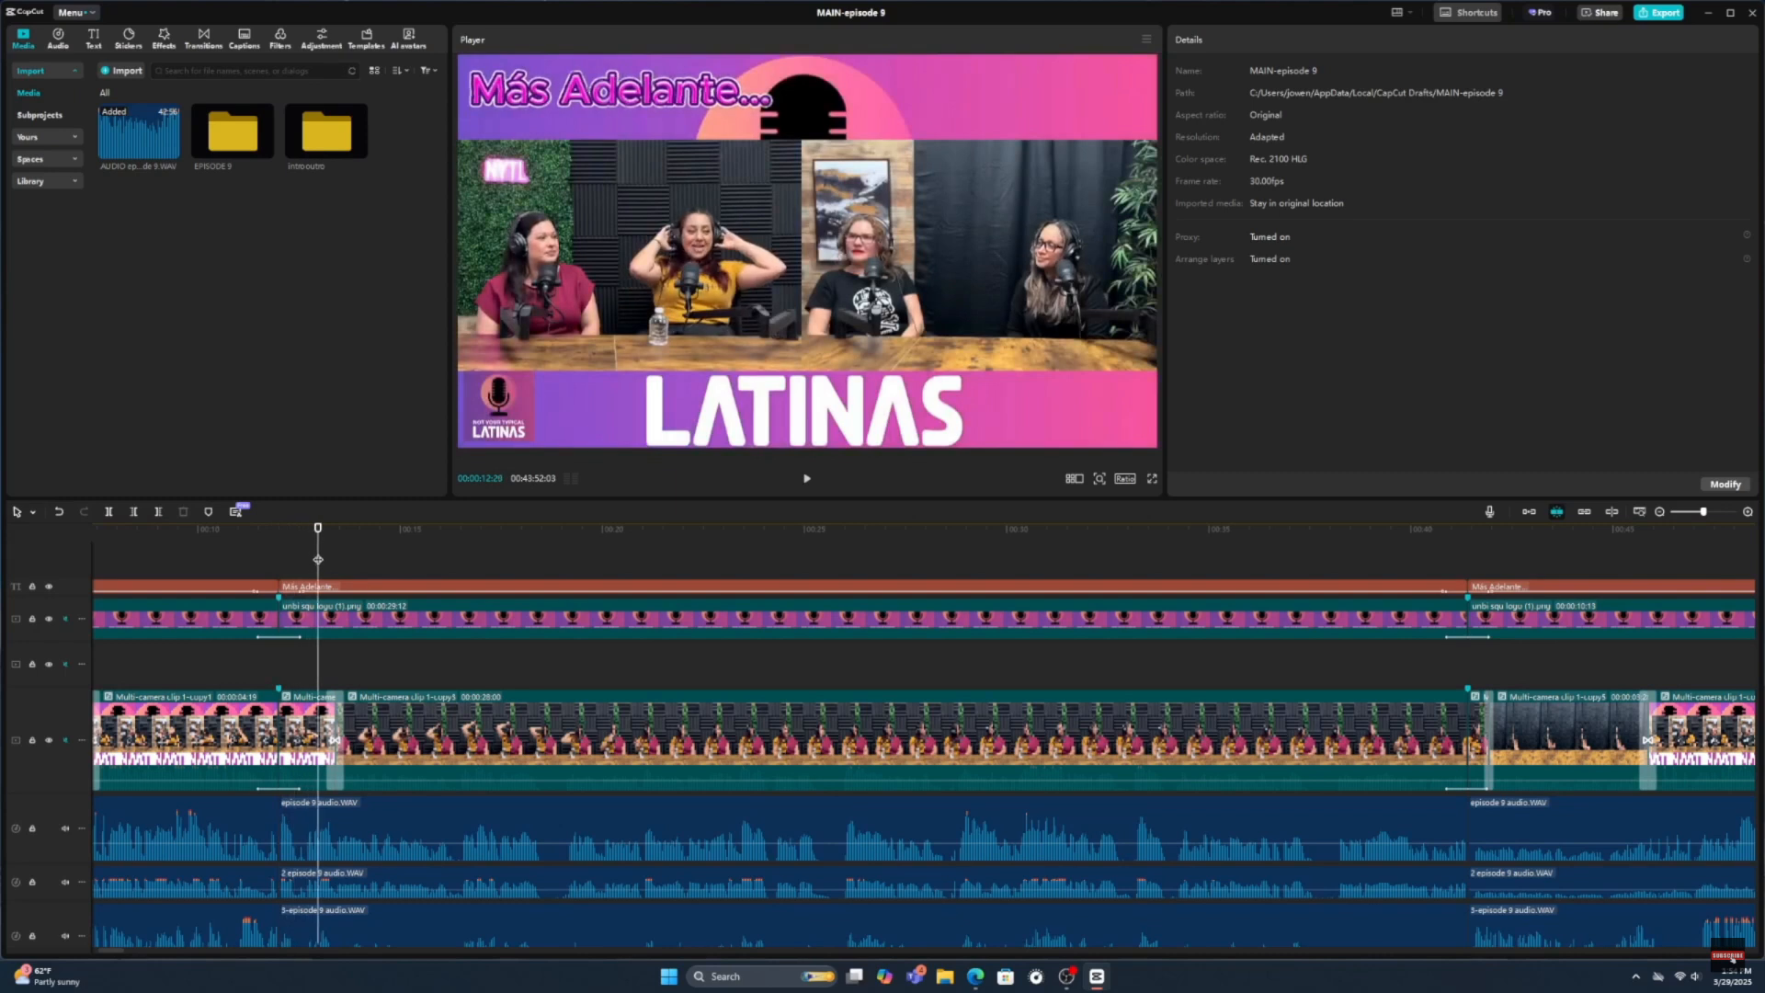
pyautogui.moveTo(318, 559); pyautogui.dragTo(542, 582)
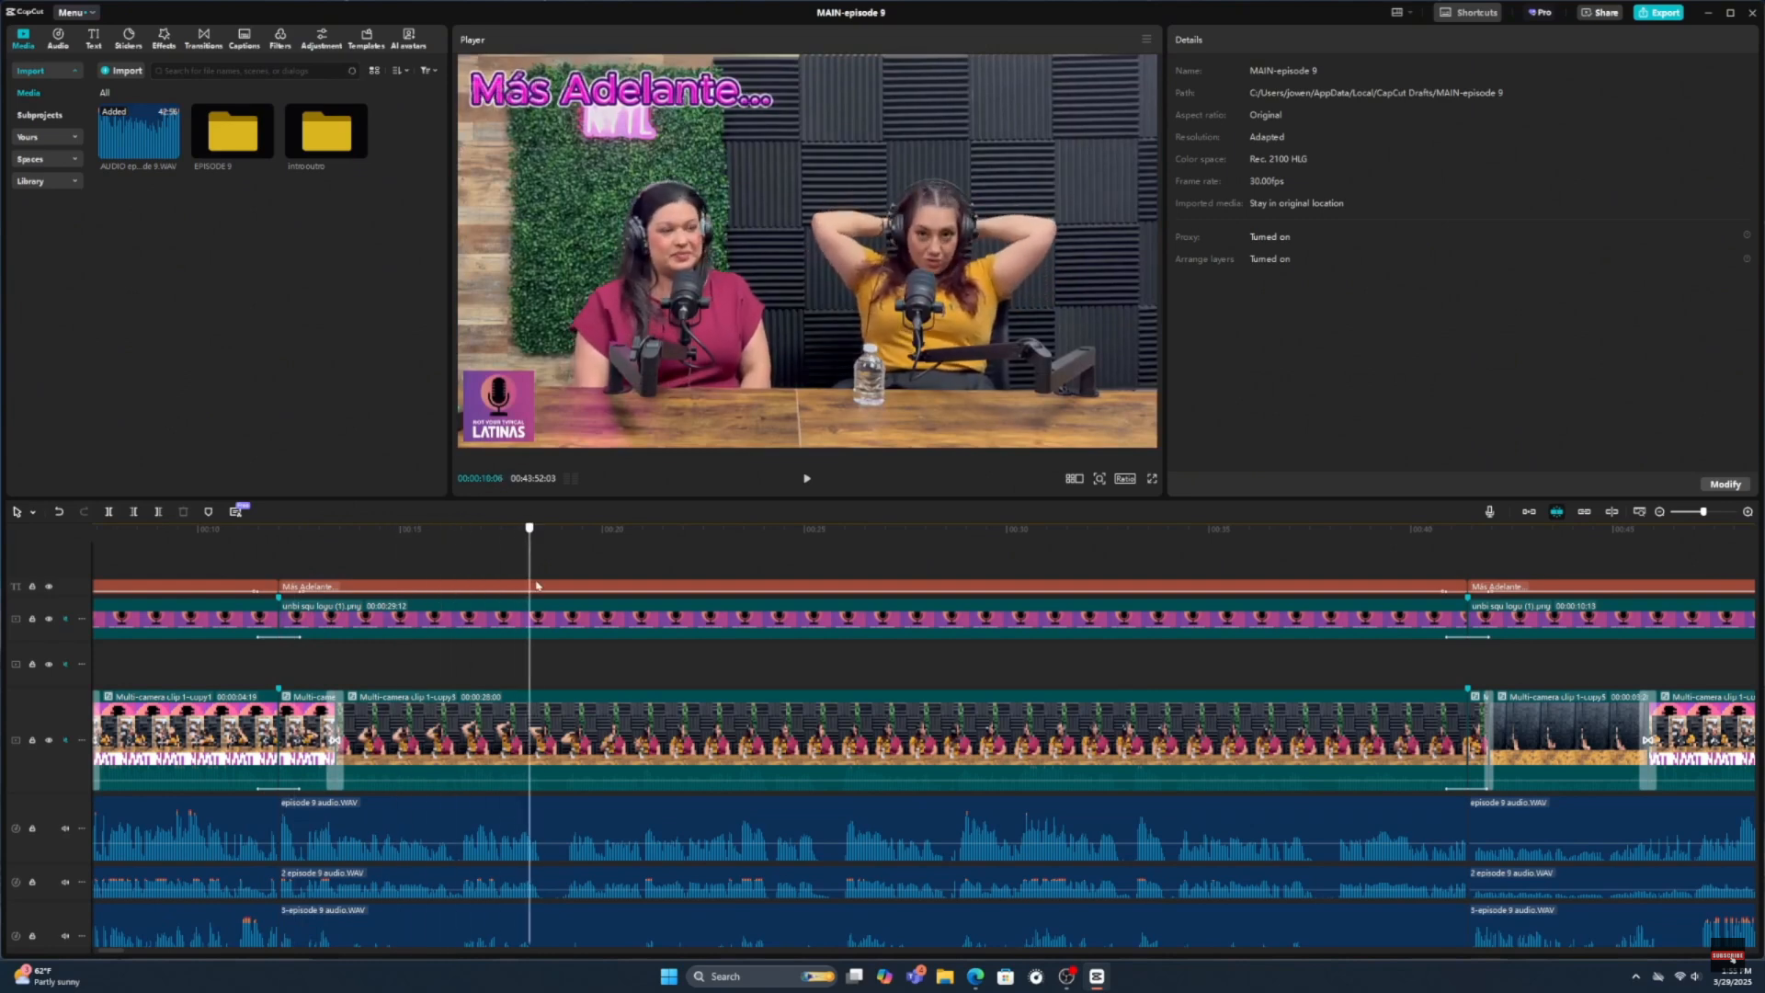
pyautogui.scroll(-3, 656, 833)
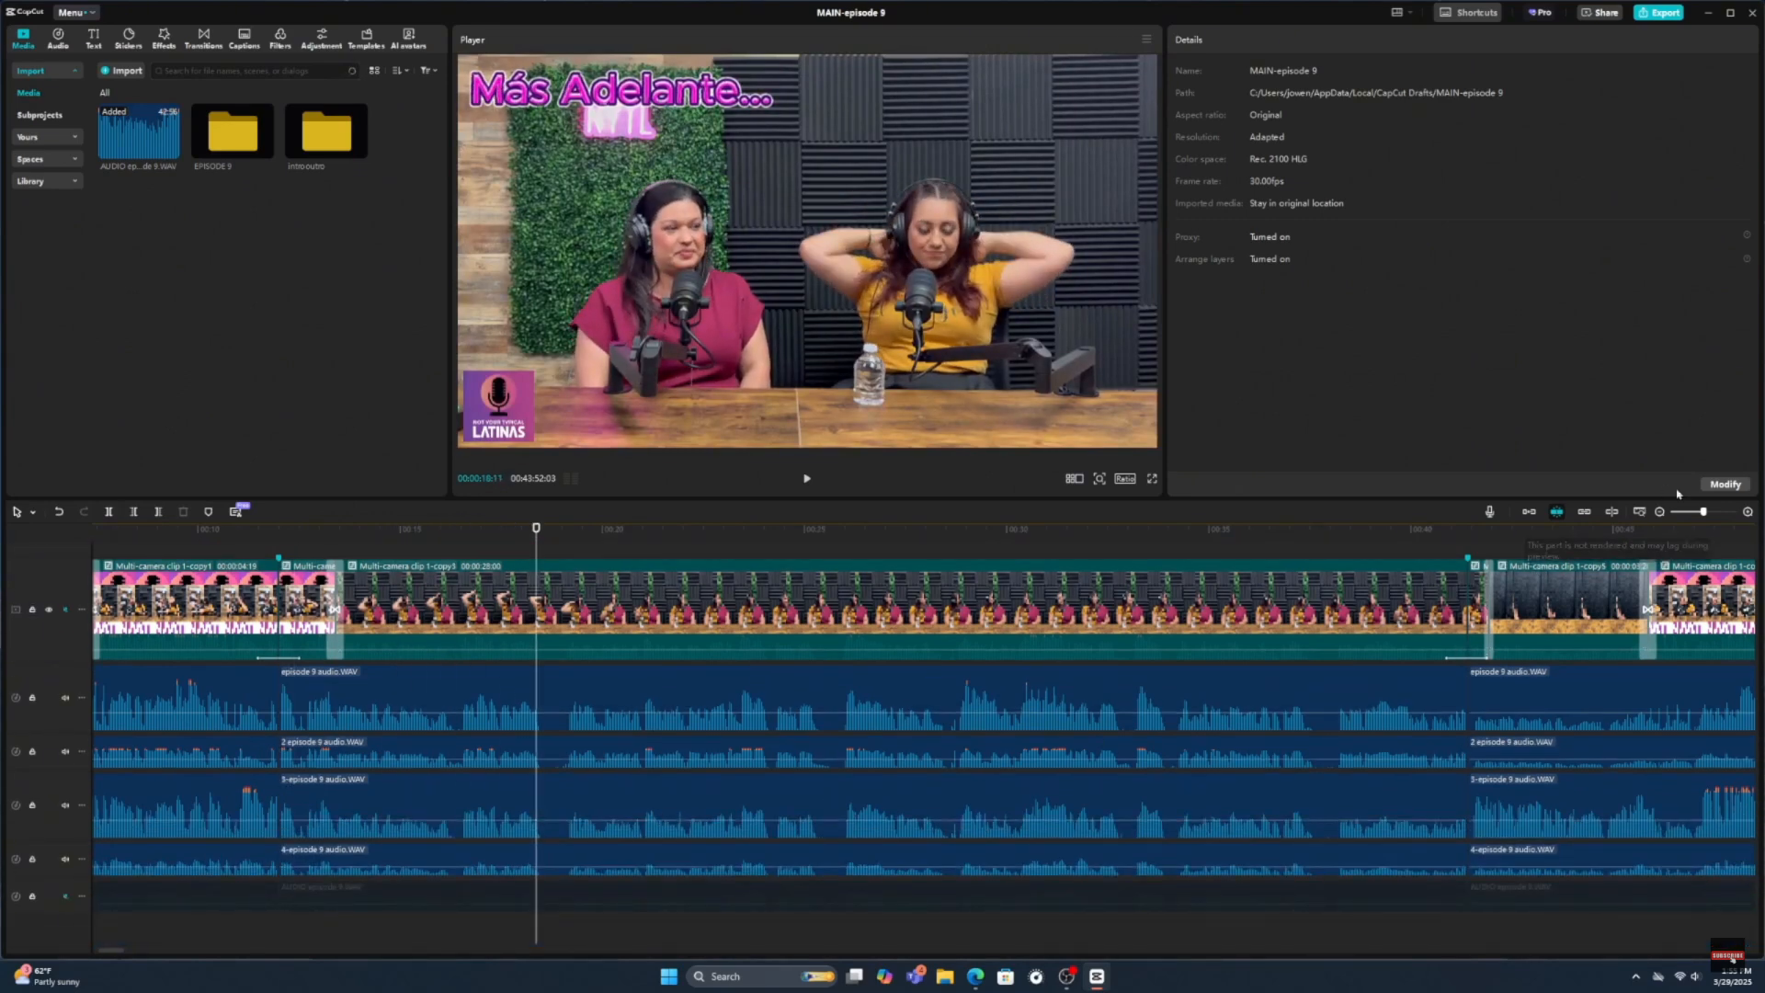
pyautogui.click(1660, 512)
pyautogui.scroll(3, 1177, 643)
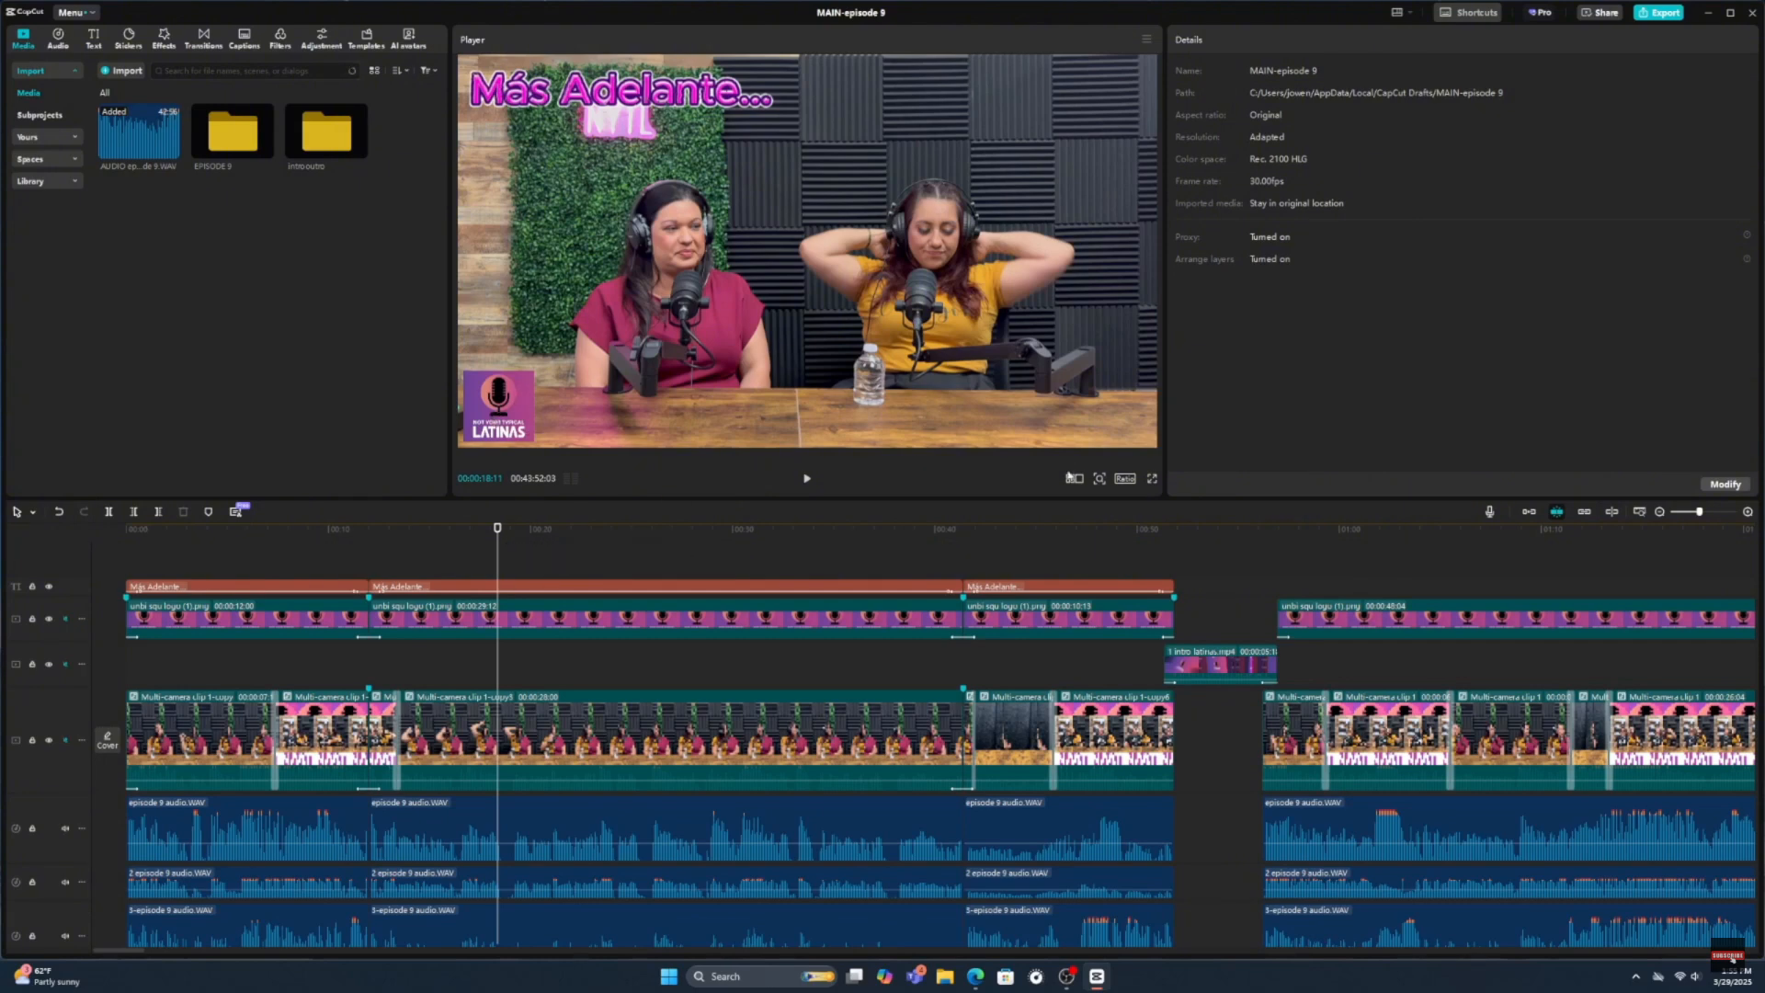
# - Play back the transition from the last teaser segment into the intro clip, starting at about 49 seconds
pyautogui.moveTo(952, 554); pyautogui.dragTo(1104, 553)
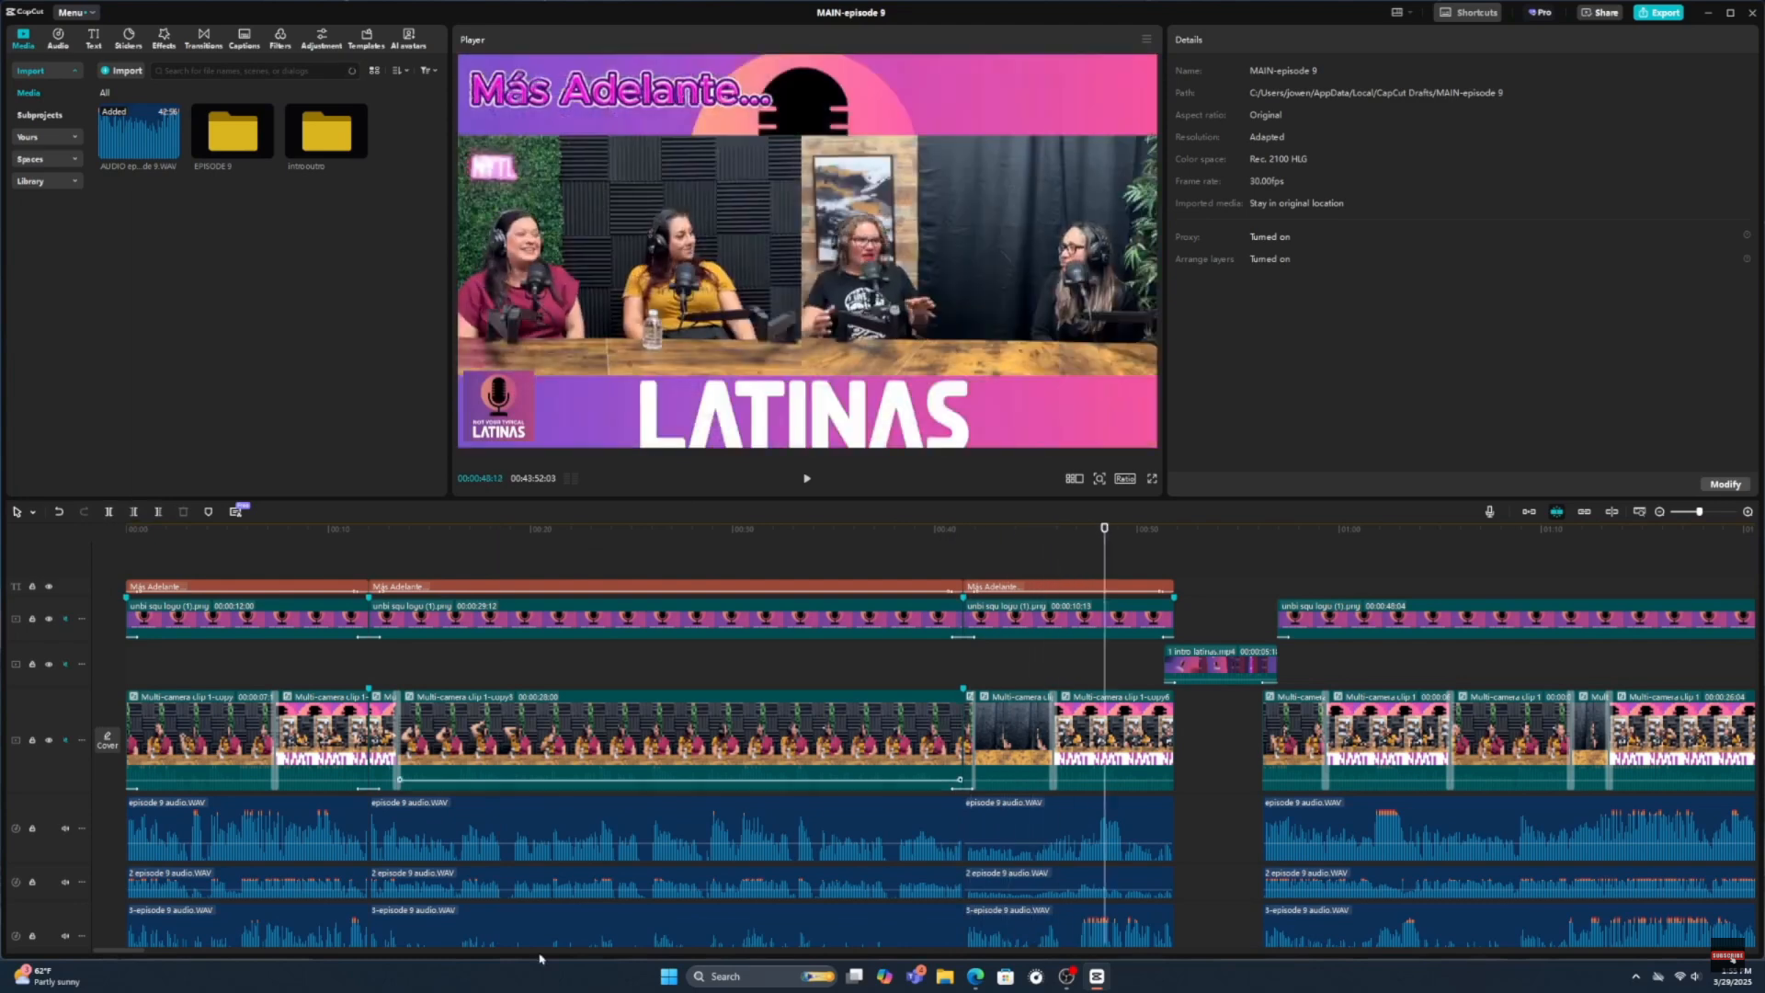
pyautogui.moveTo(137, 951); pyautogui.dragTo(154, 951)
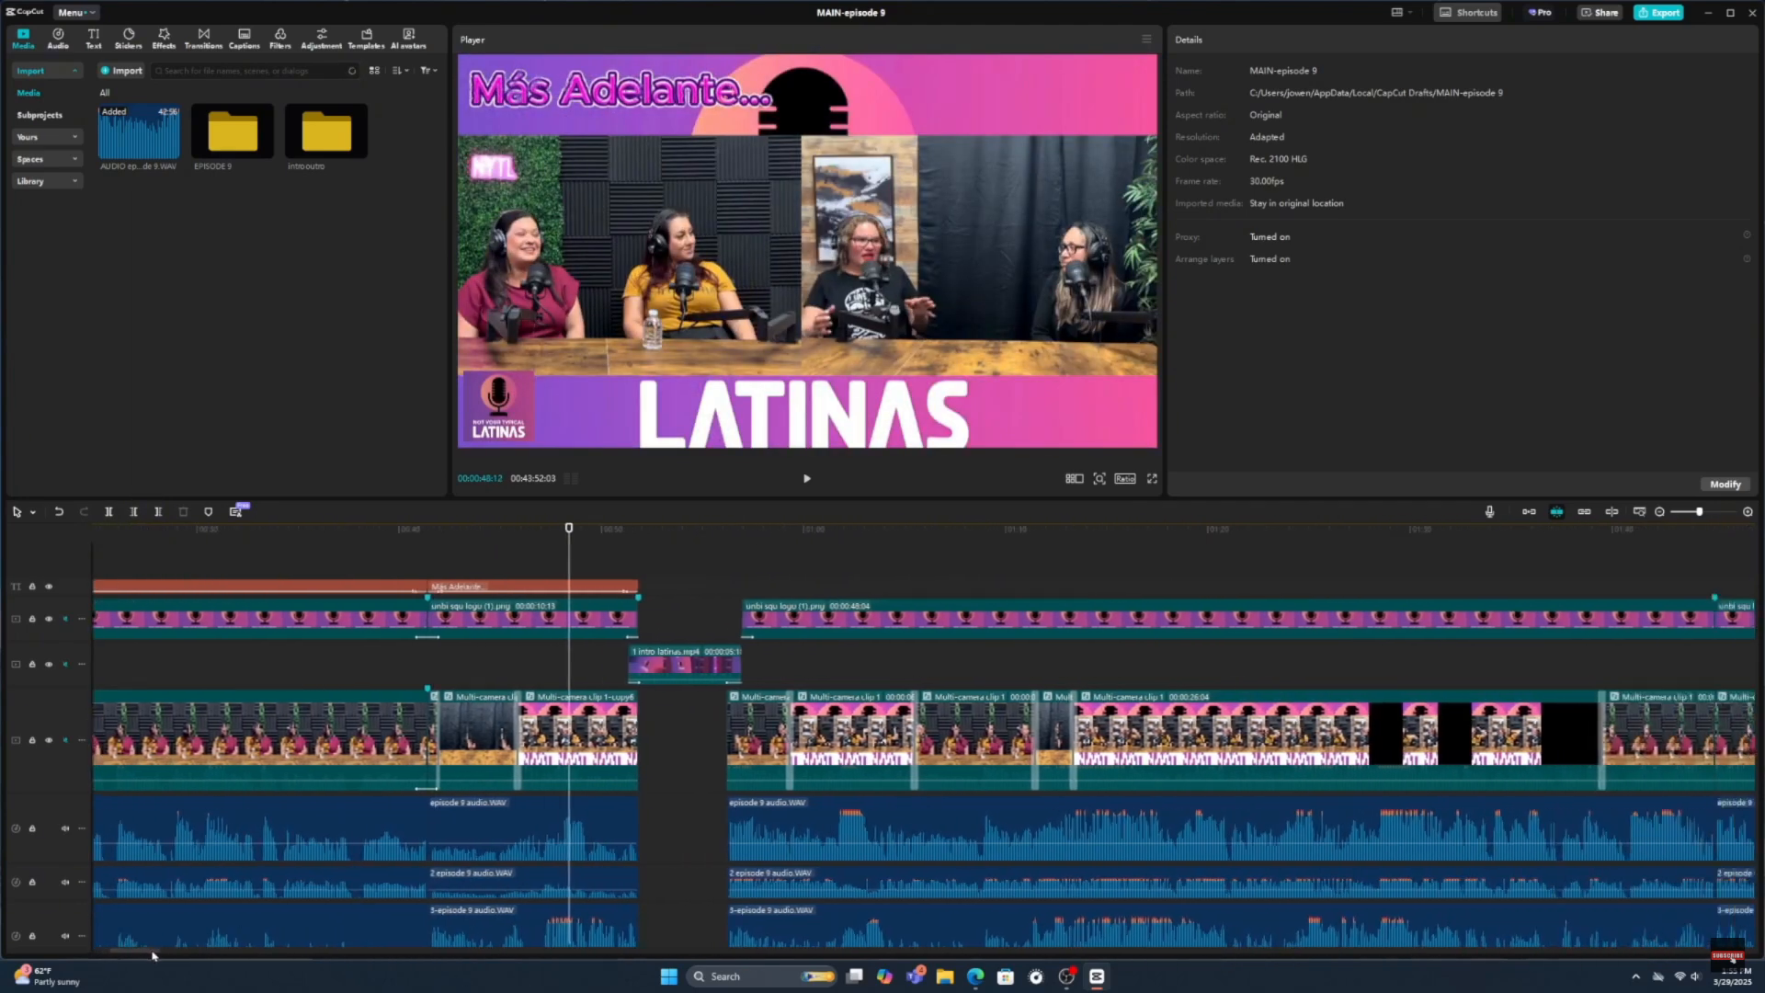
pyautogui.click(1749, 512)
pyautogui.click(1748, 513)
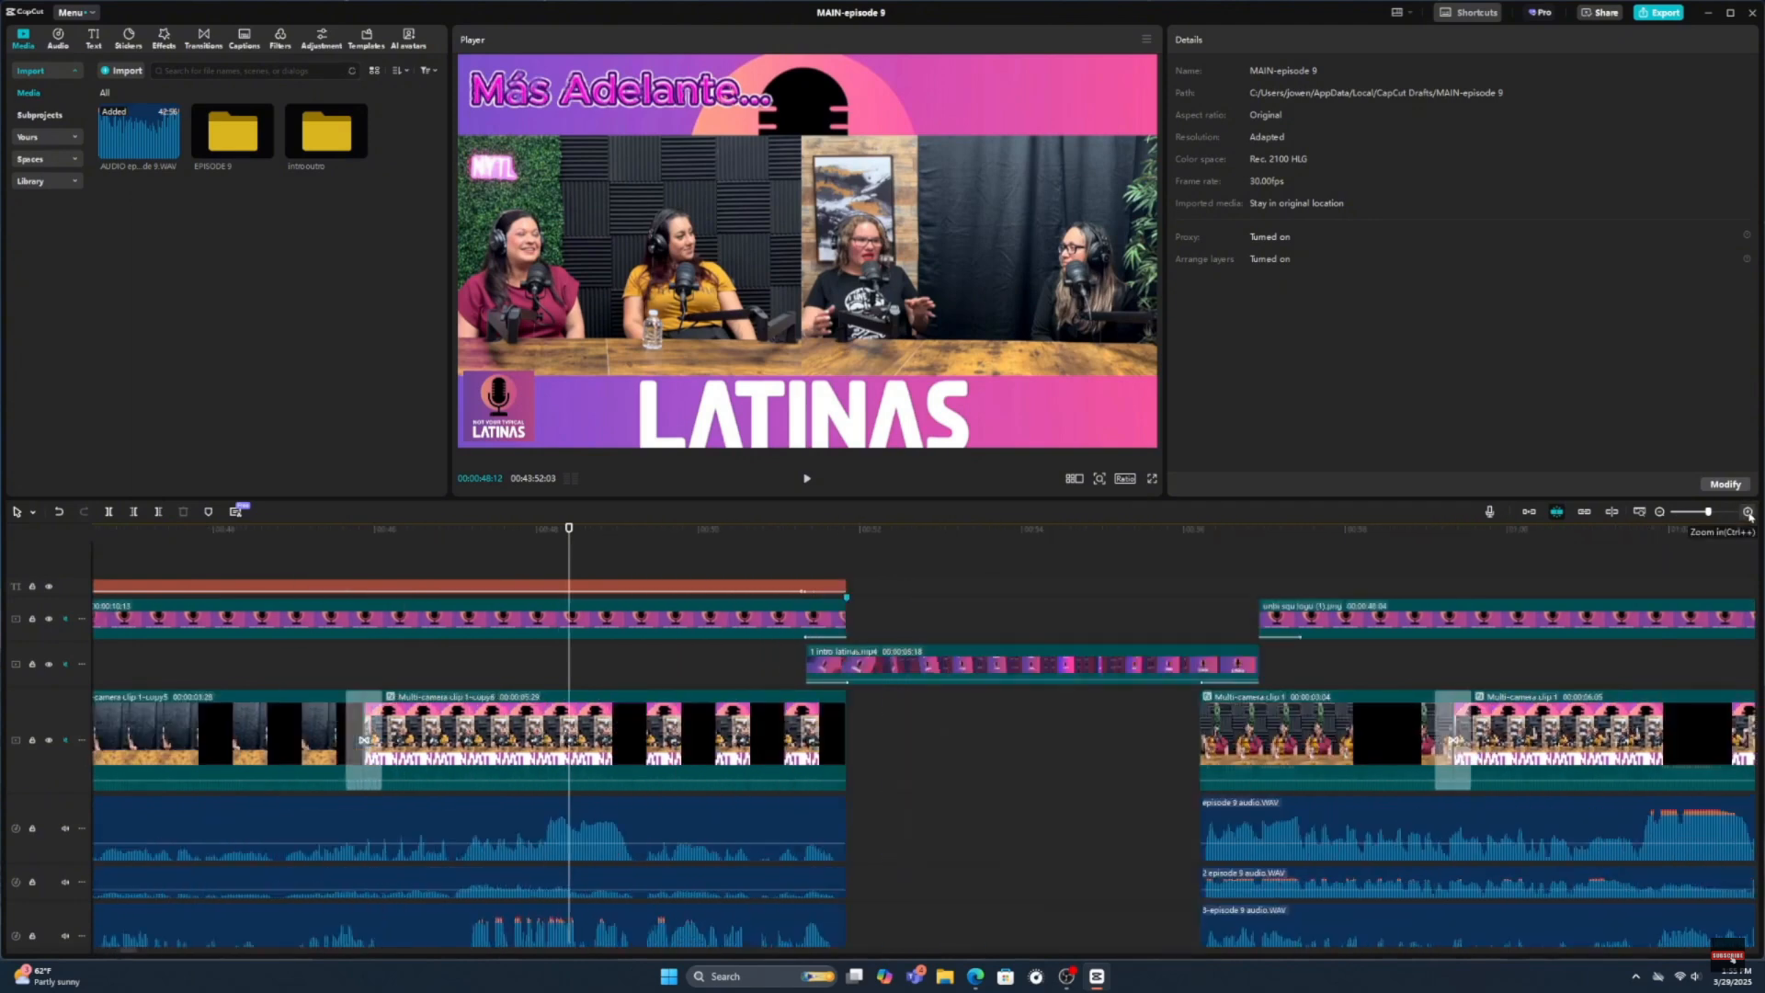
pyautogui.click(785, 551)
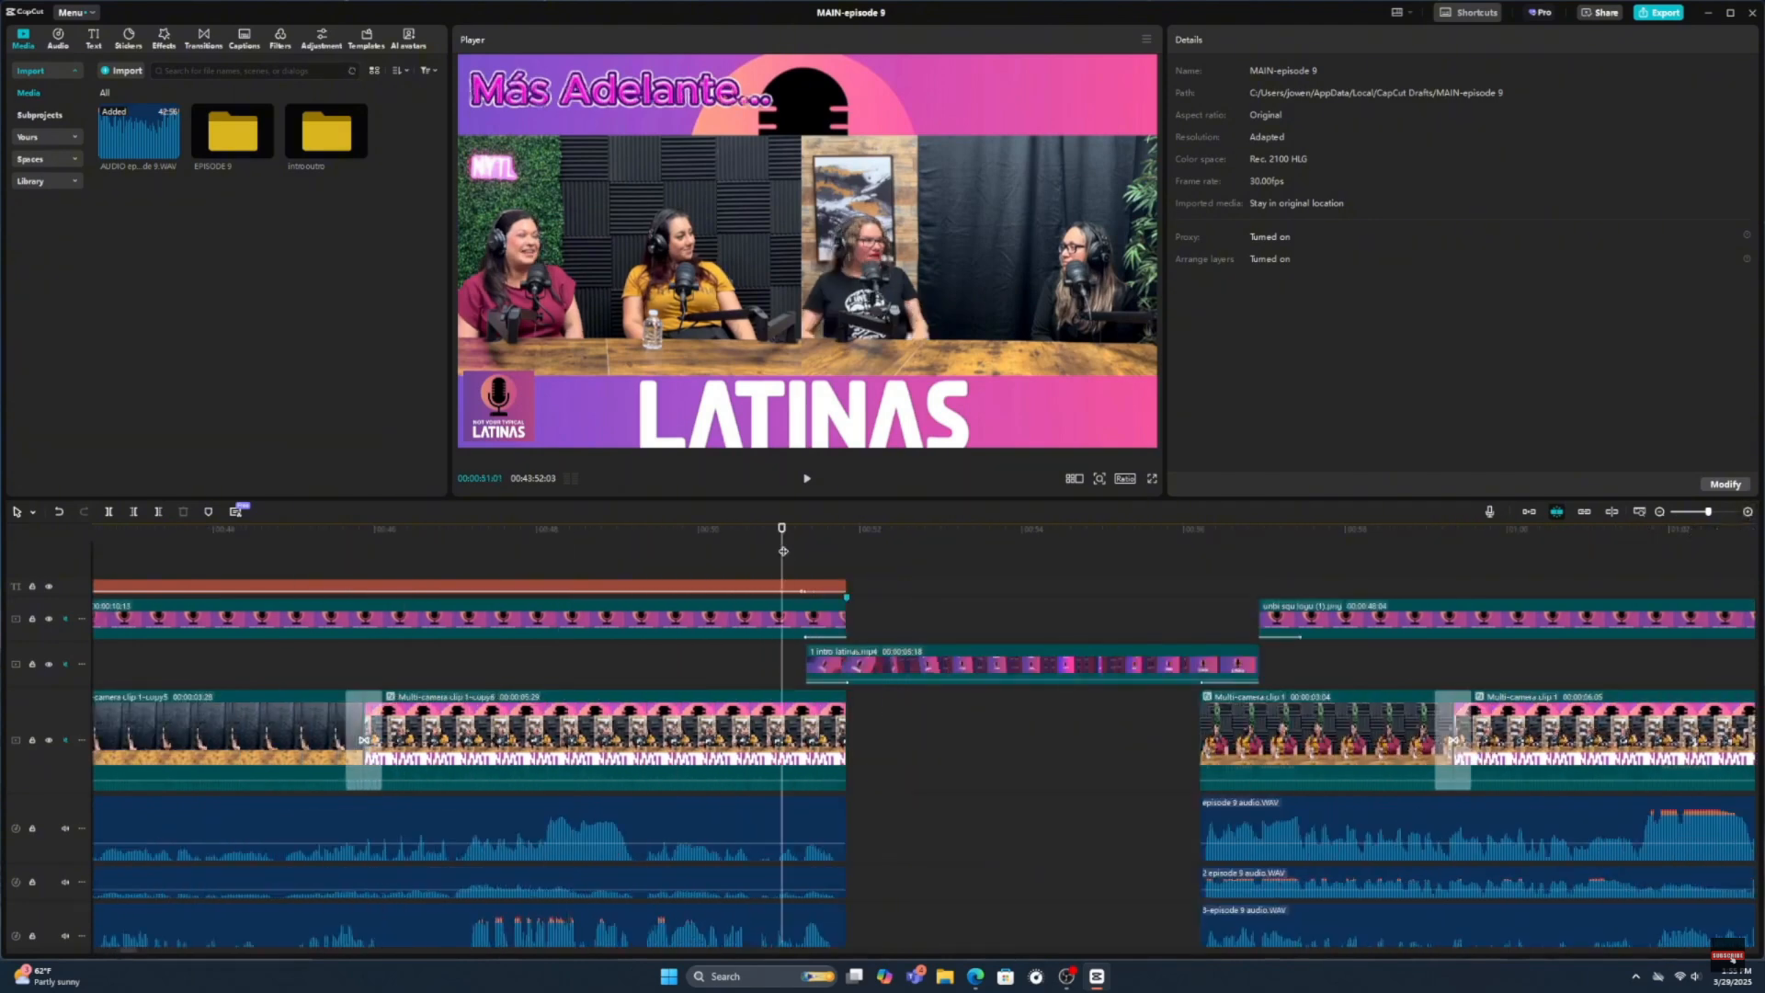
pyautogui.moveTo(784, 551); pyautogui.dragTo(645, 555)
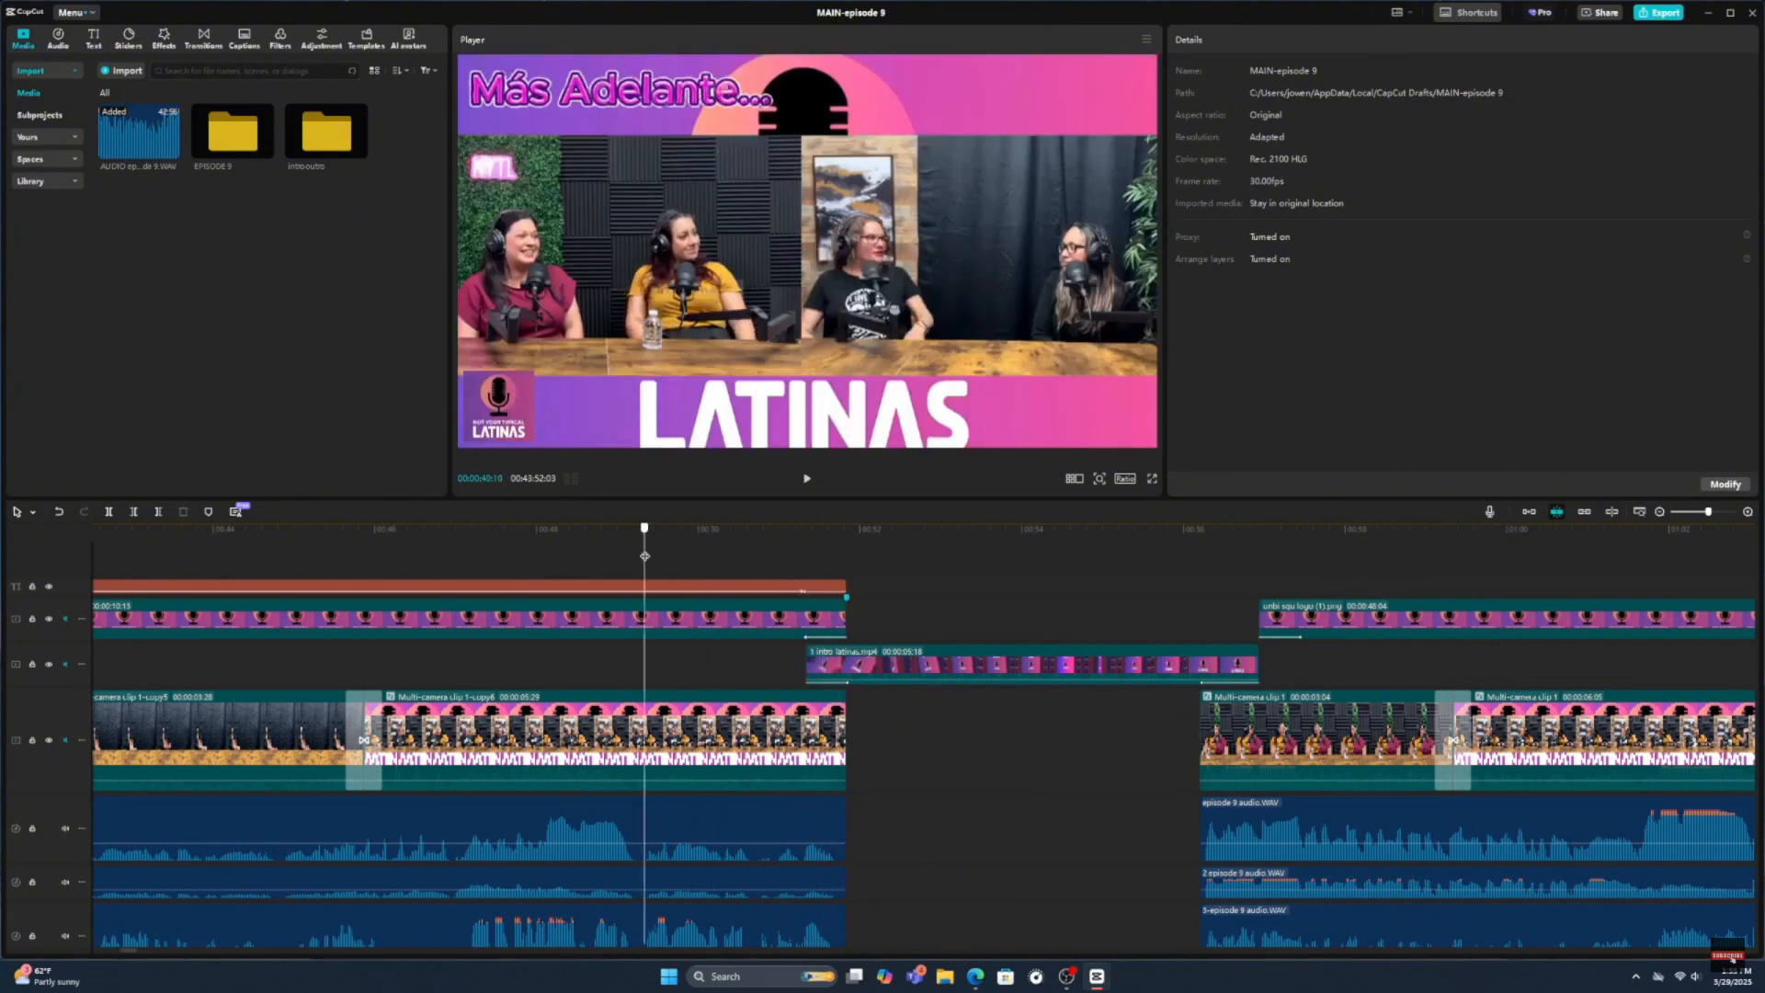
pyautogui.click(807, 480)
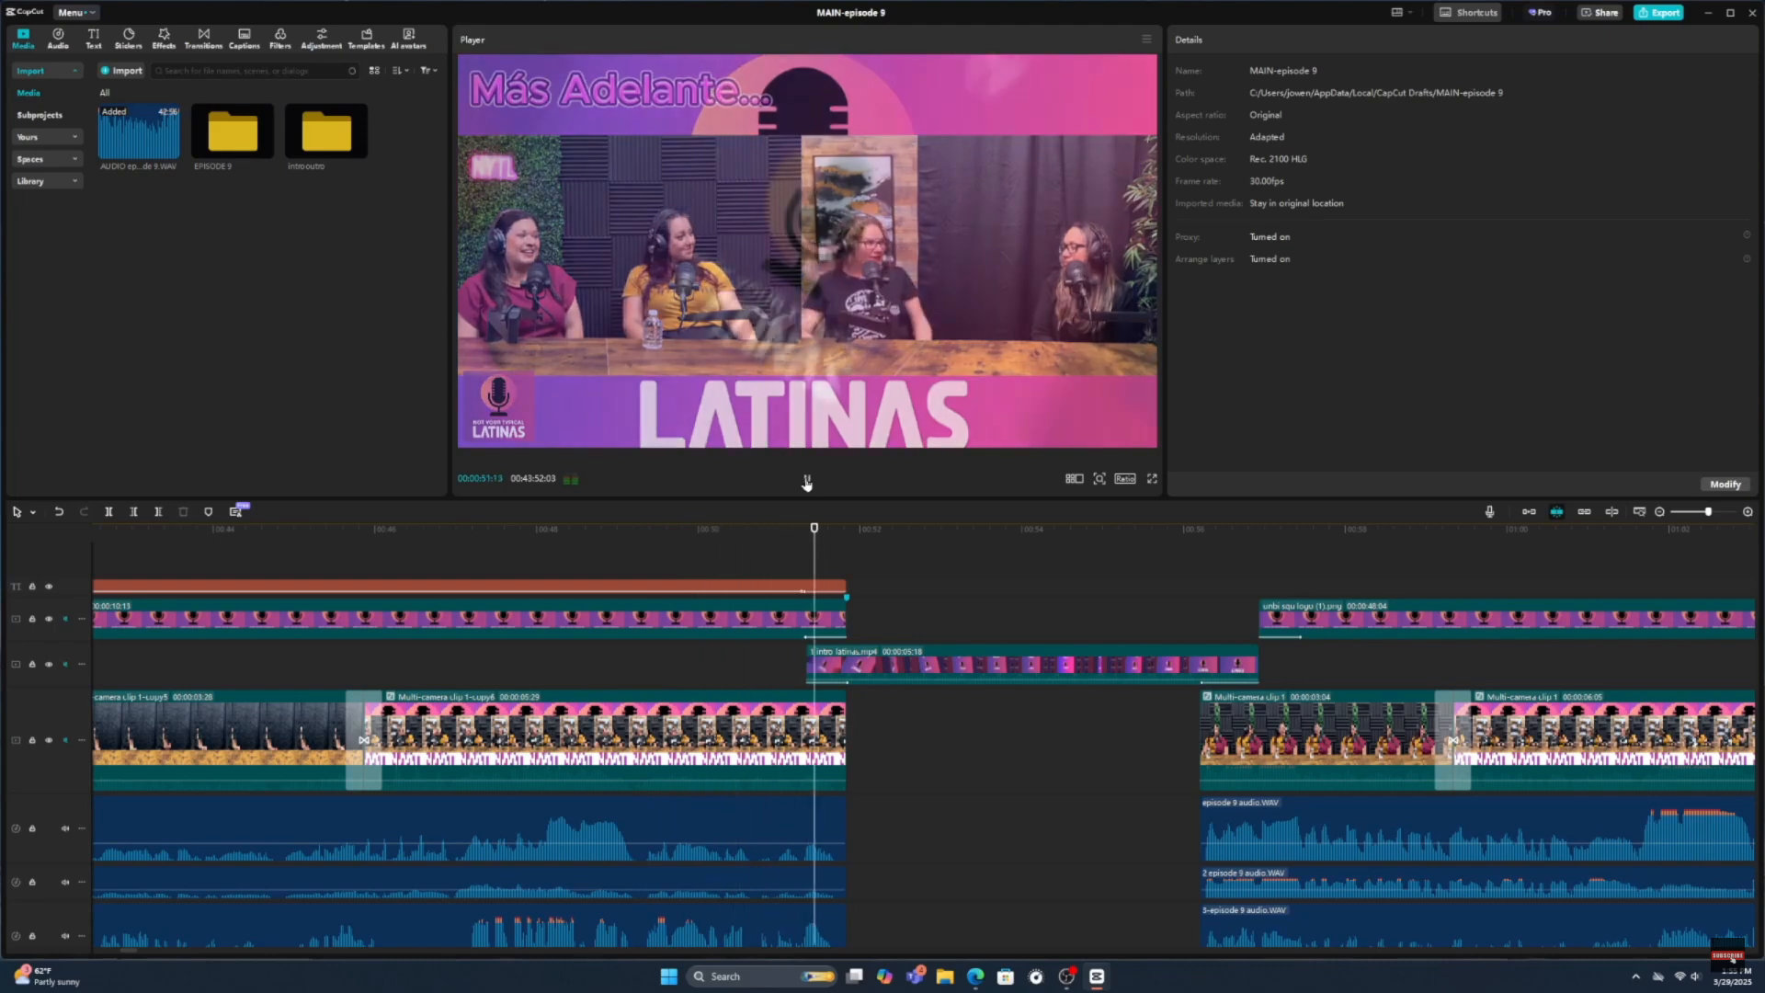
pyautogui.click(806, 479)
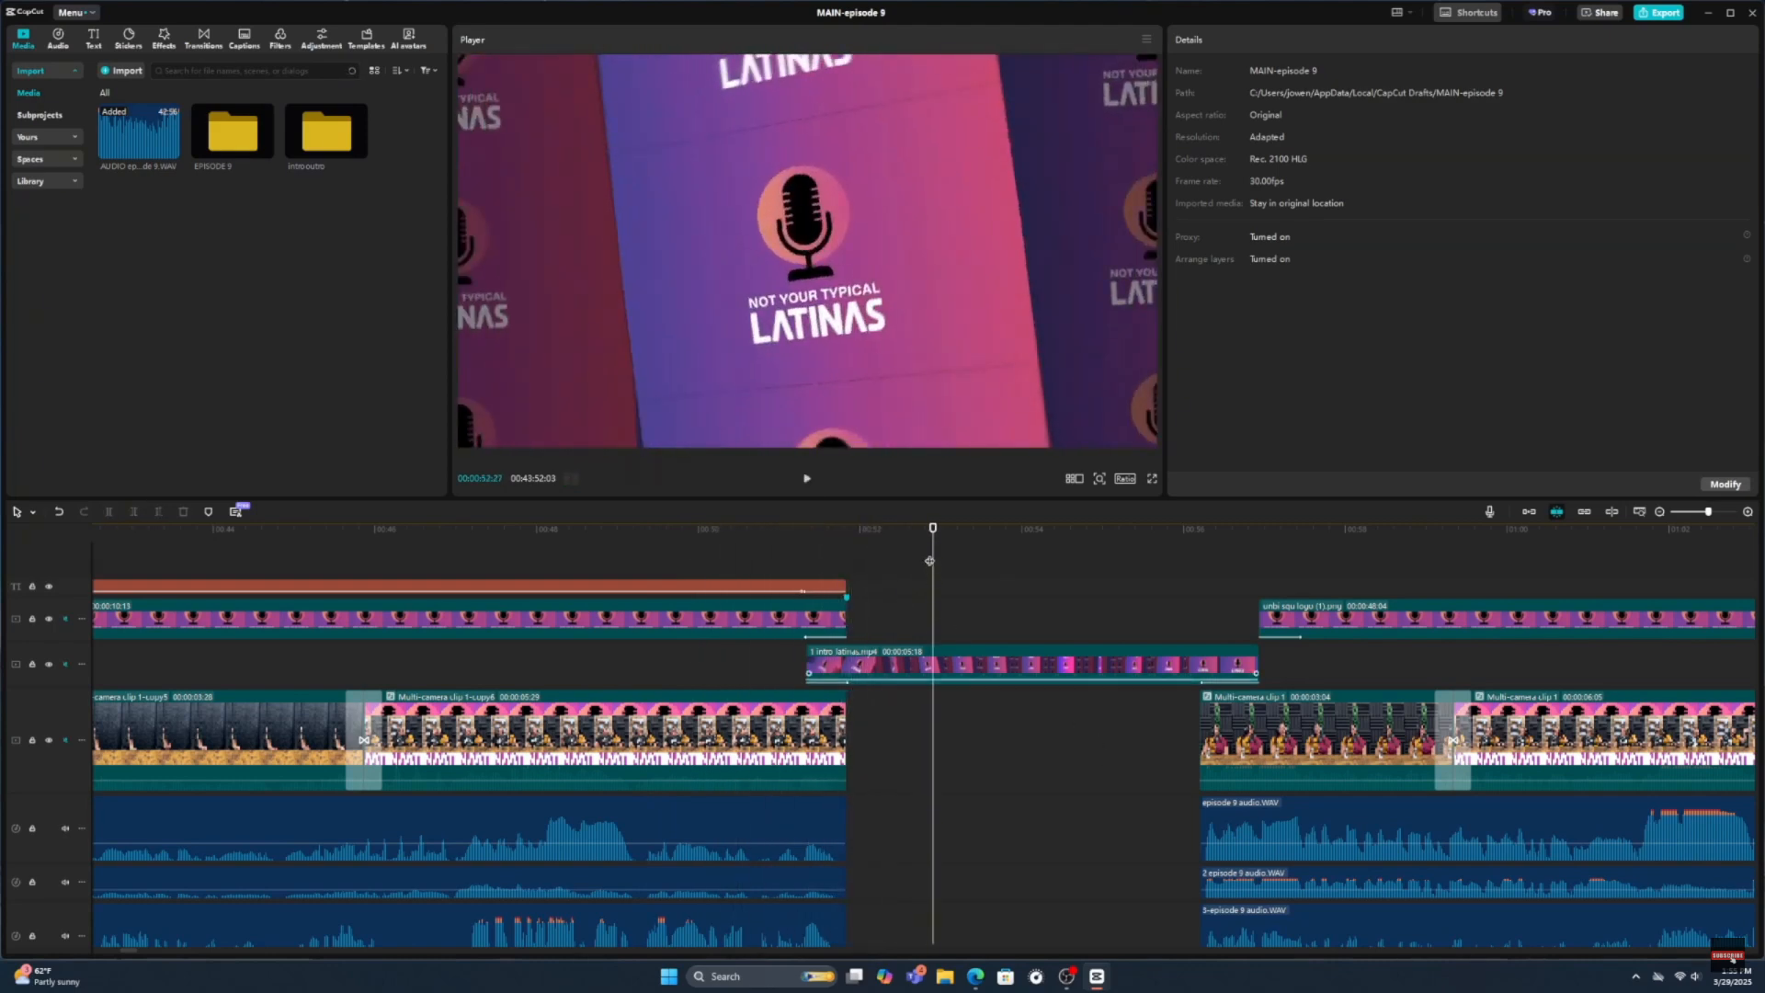
# - Select the intro latinas.mp4 clip in the gap after the teasers and unmute its track
pyautogui.scroll(-3, 877, 607)
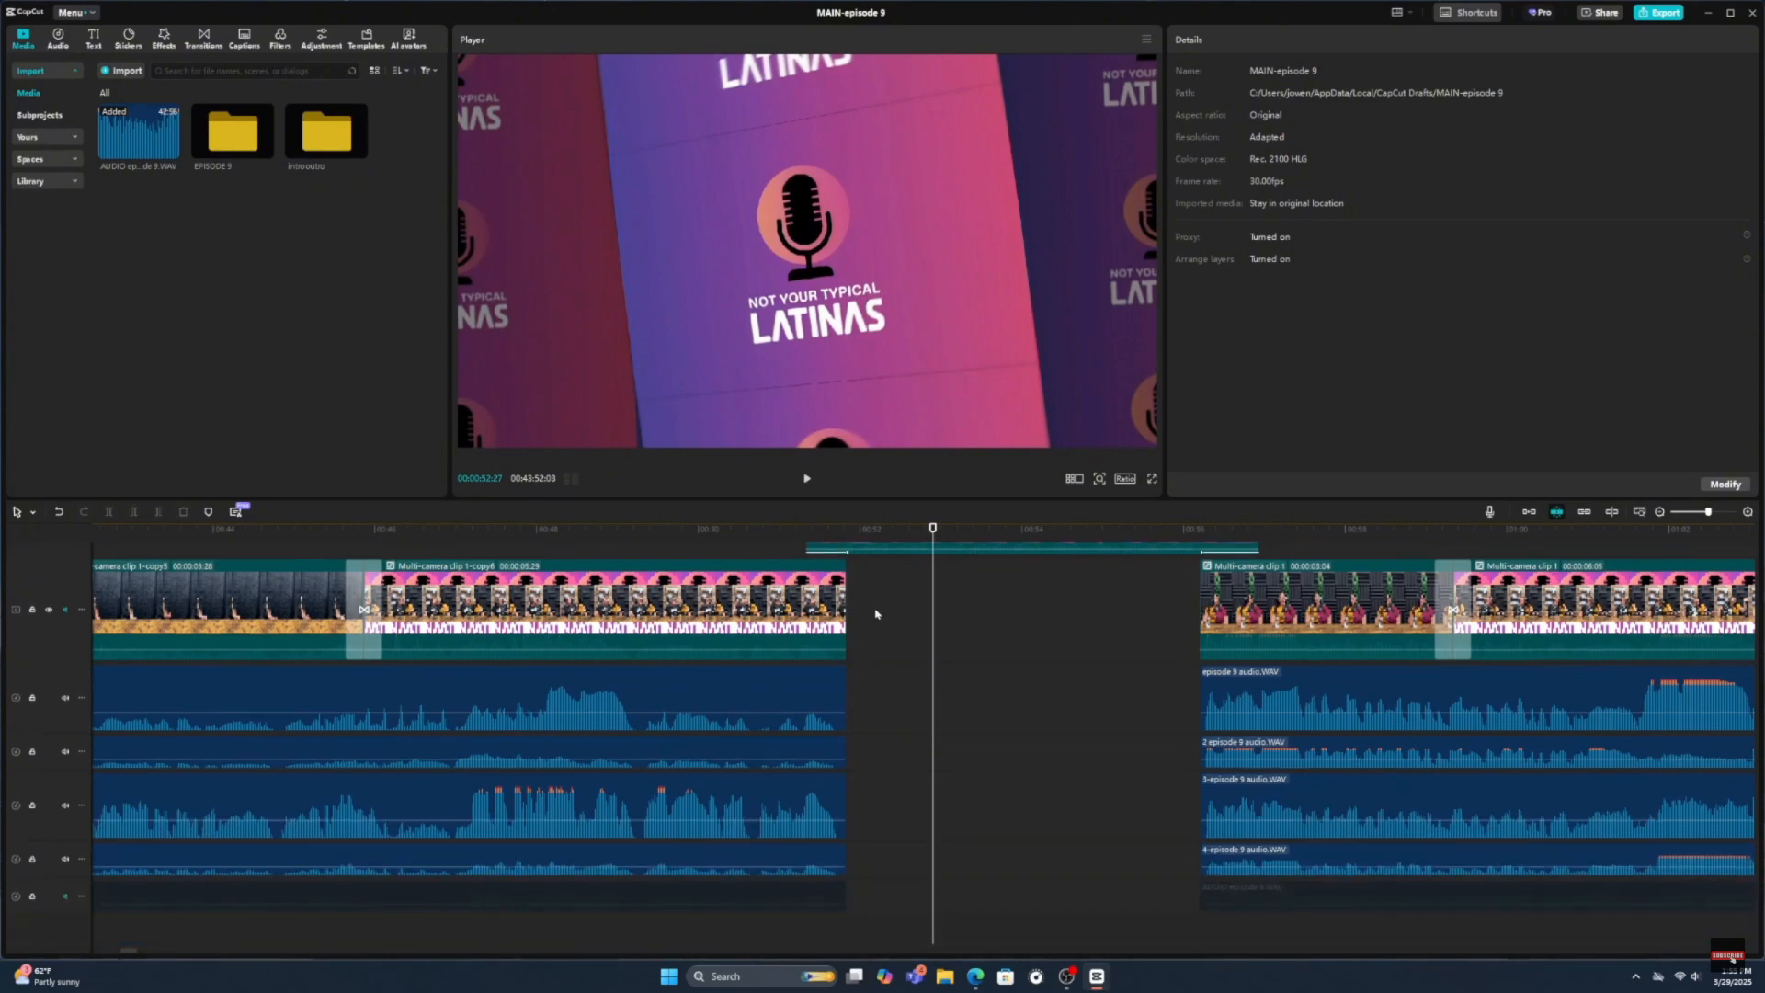
pyautogui.click(1660, 512)
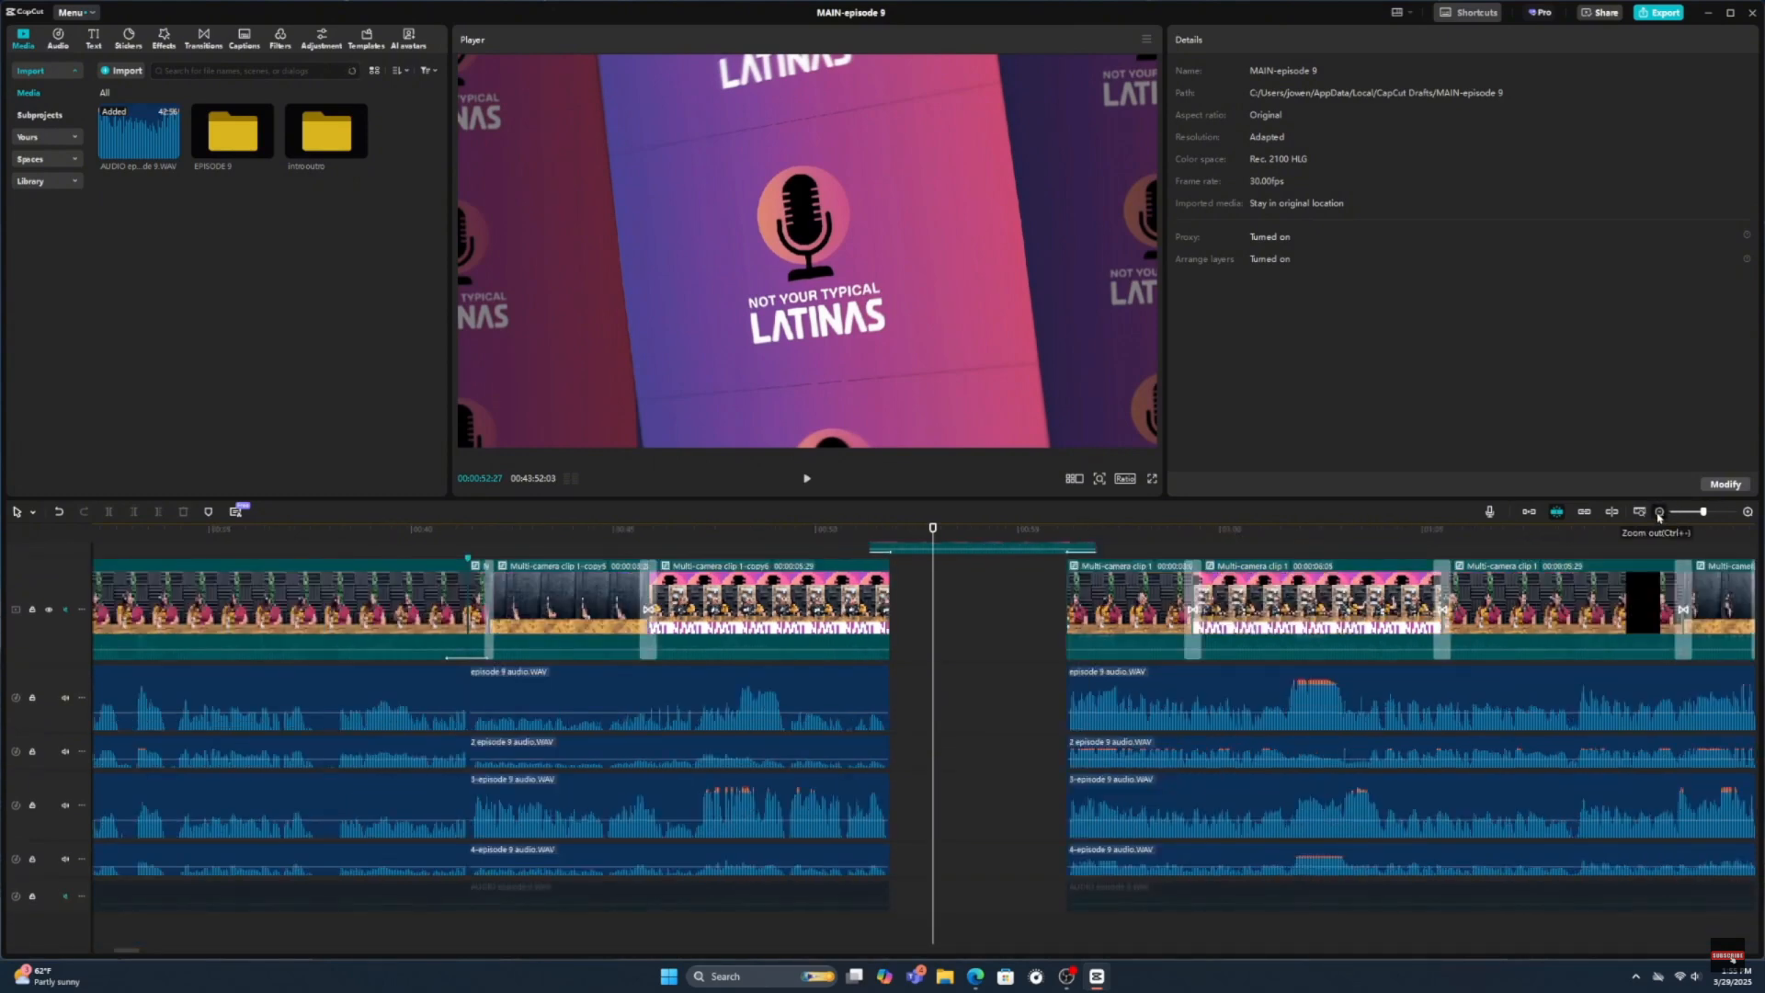
pyautogui.click(1660, 512)
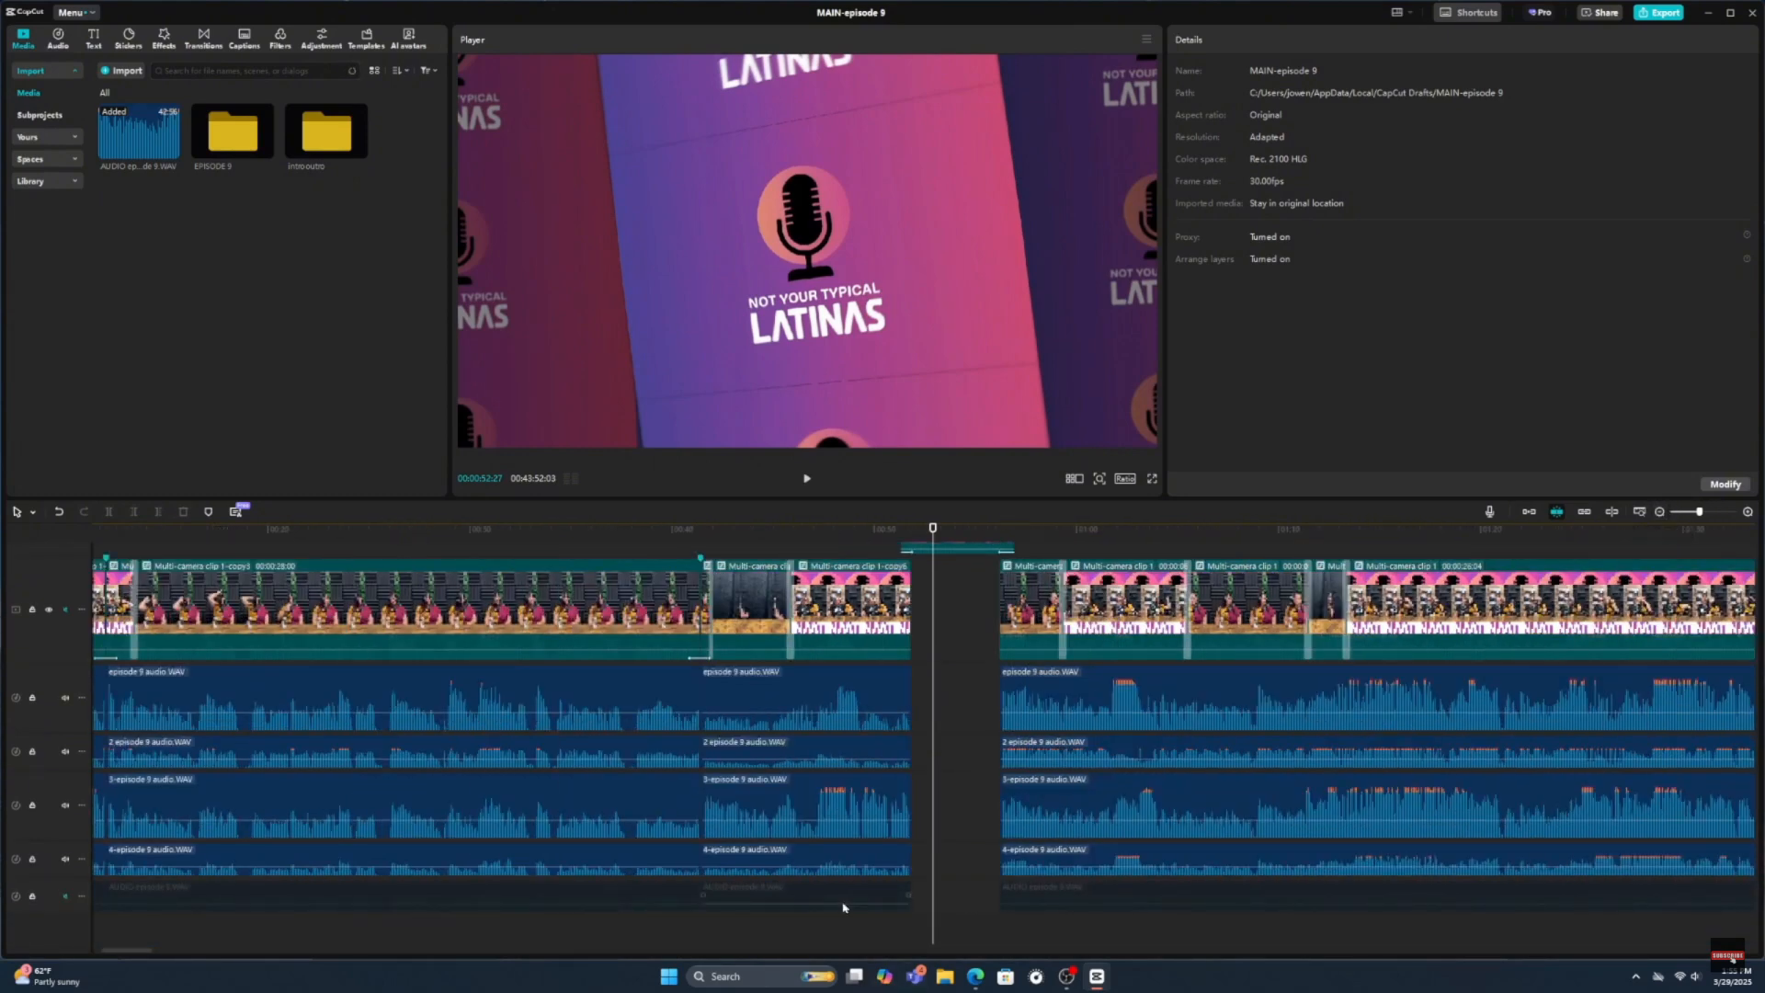
pyautogui.scroll(2, 899, 864)
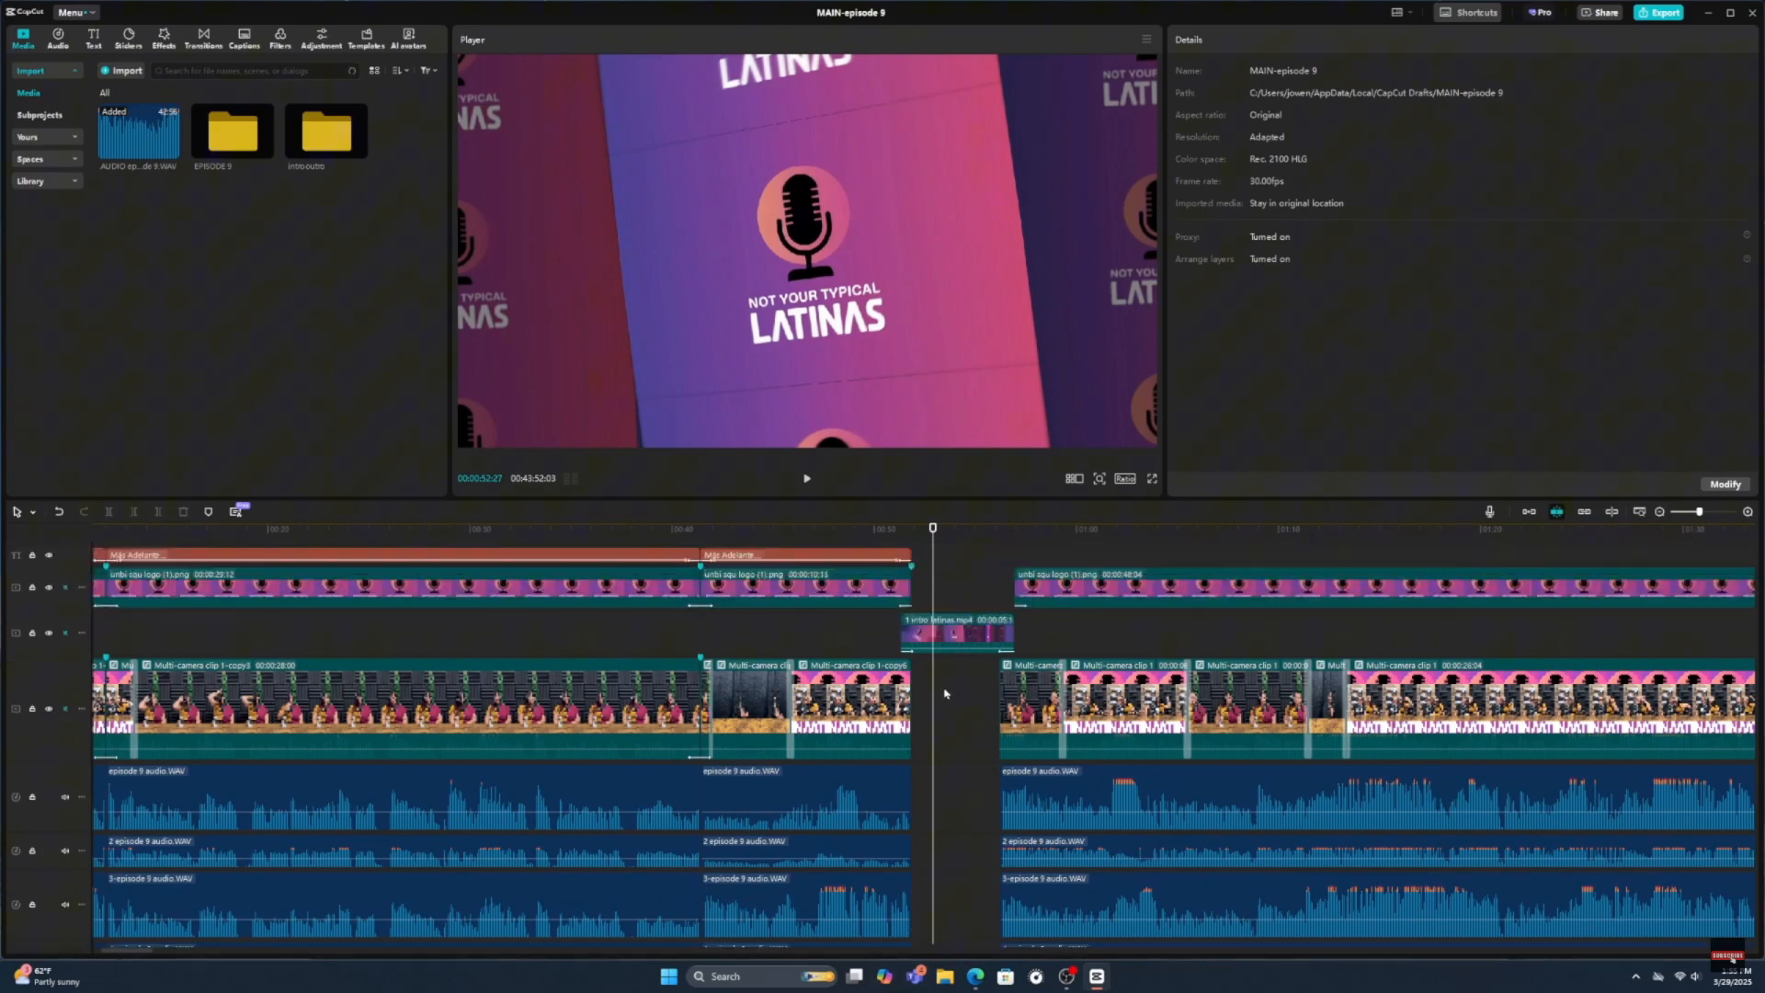
pyautogui.click(956, 634)
pyautogui.click(65, 632)
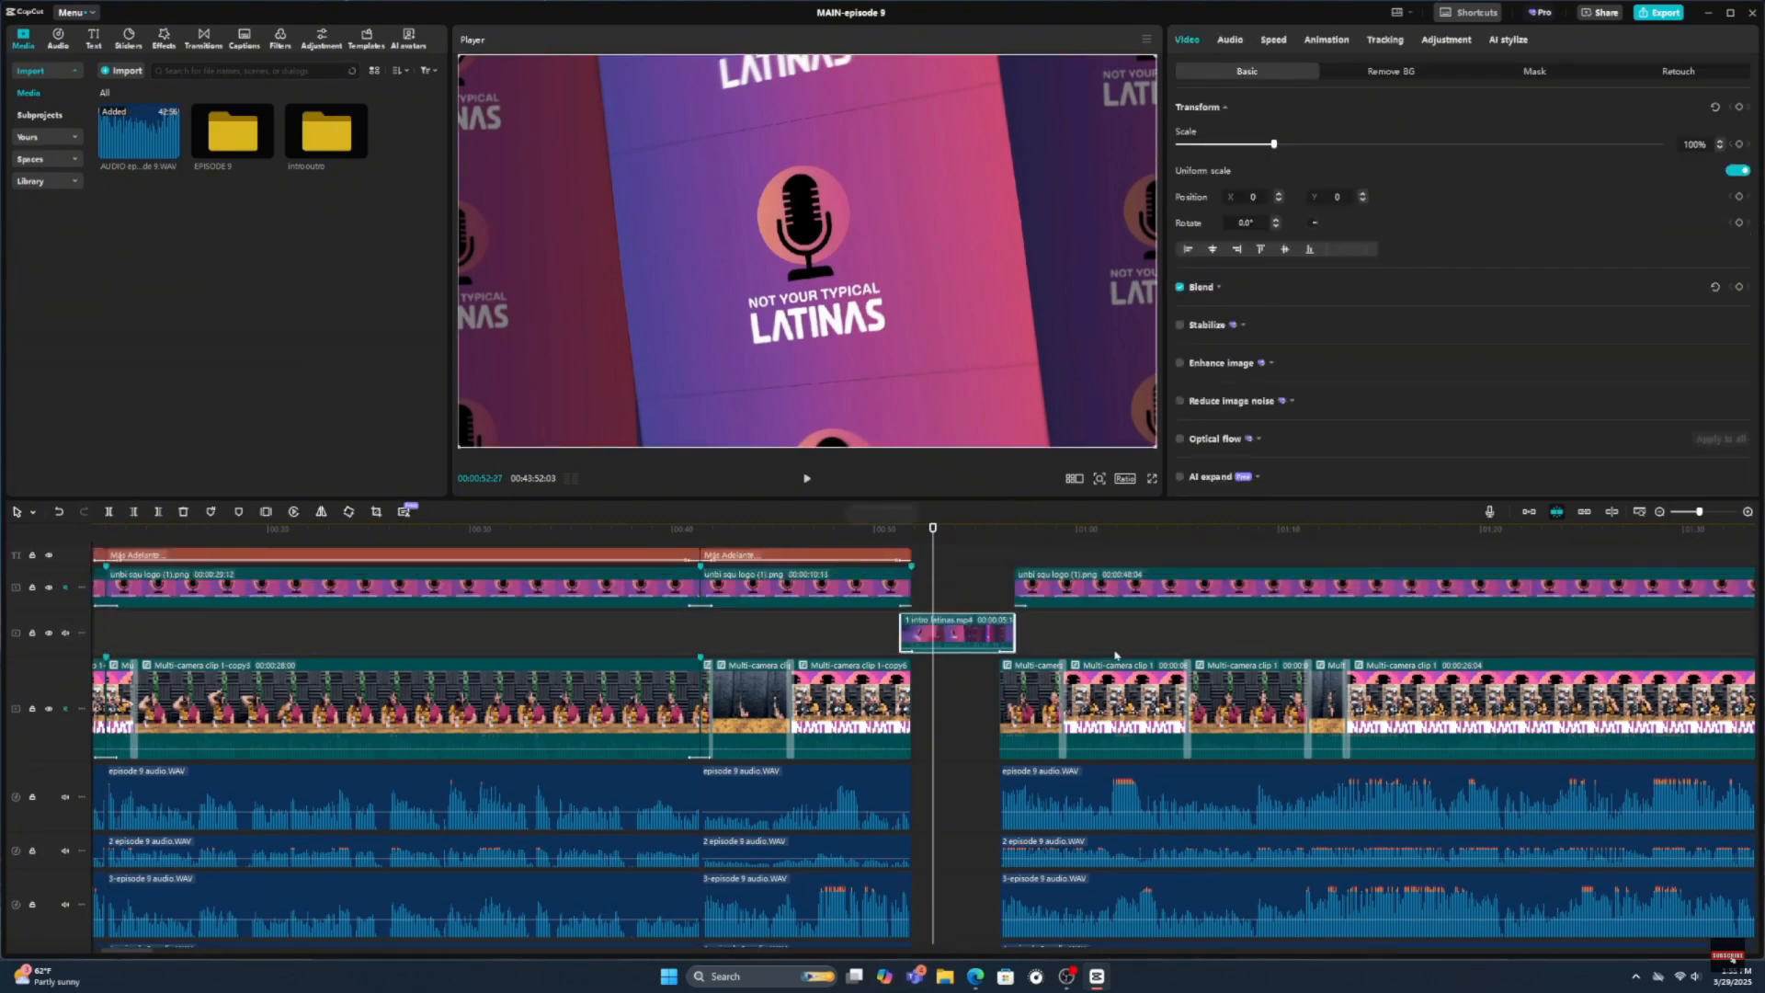
# - Replay the change from the last teaser to the intro clip with its sound, starting at about 50 seconds
pyautogui.moveTo(934, 542); pyautogui.dragTo(878, 543)
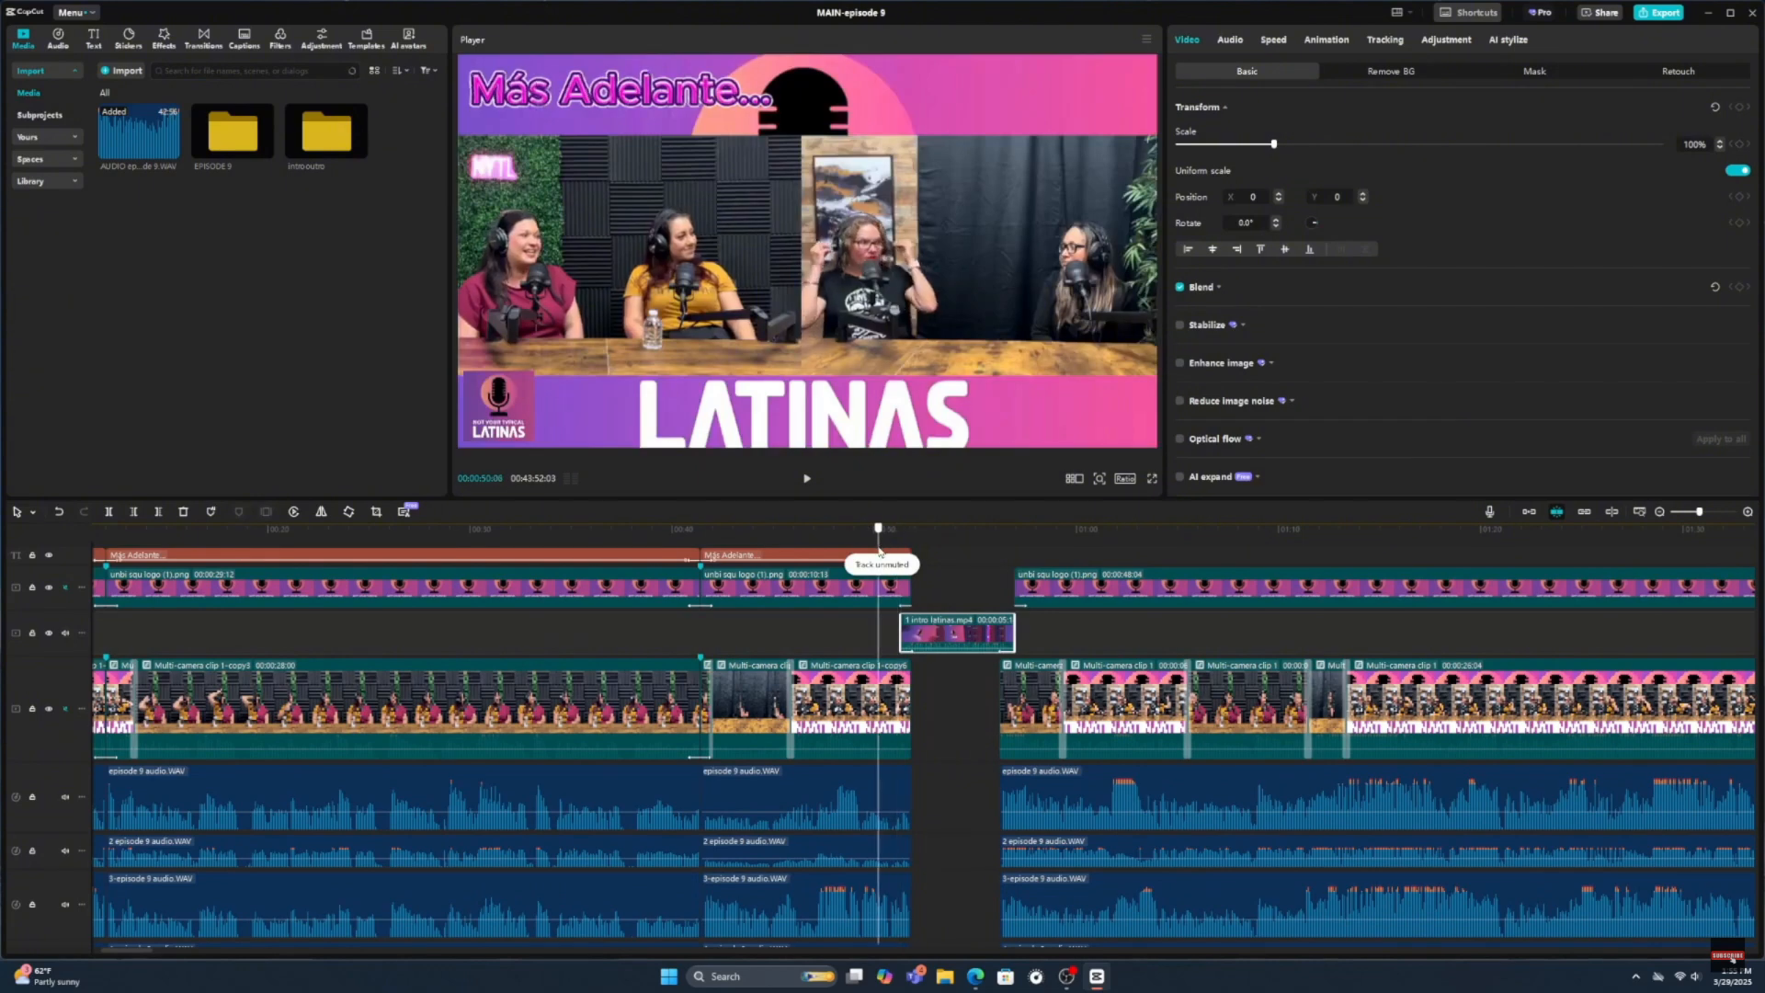
pyautogui.click(807, 478)
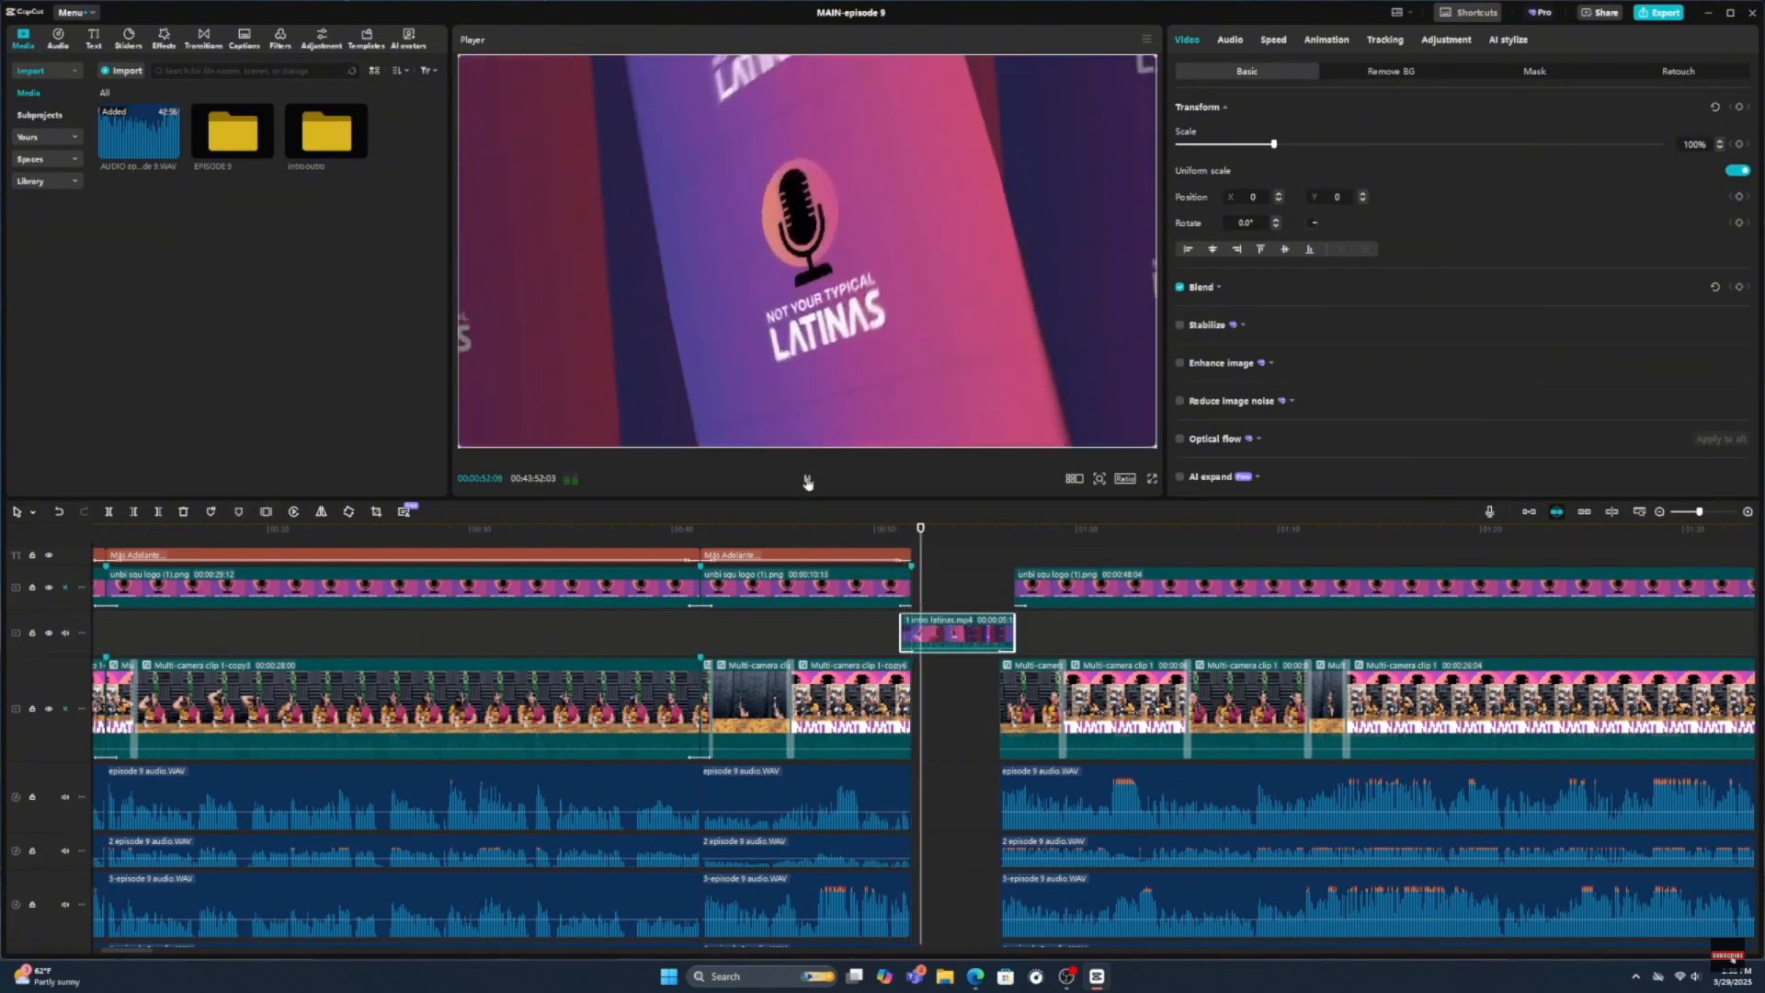
pyautogui.click(807, 478)
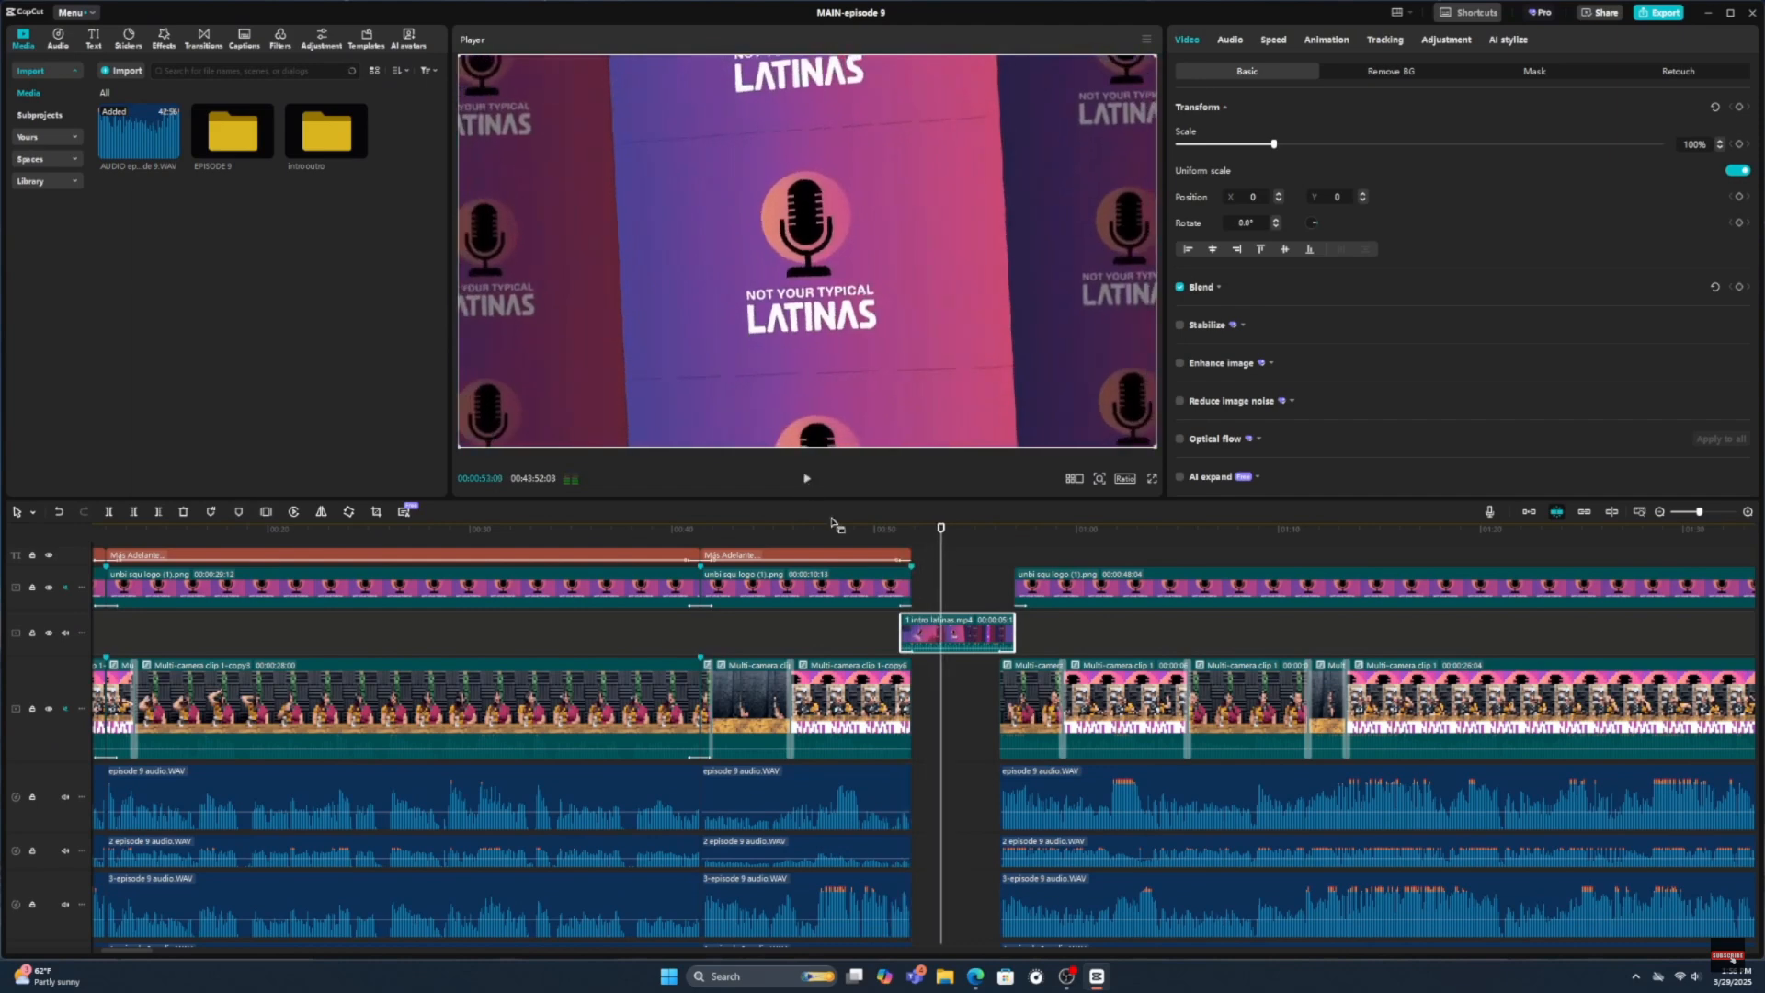
# - Examine the last teaser's logo overlay and multi-camera clip up close, scrubbing from about 50 to 51 seconds towards the intro clip
pyautogui.click(878, 629)
pyautogui.click(1747, 513)
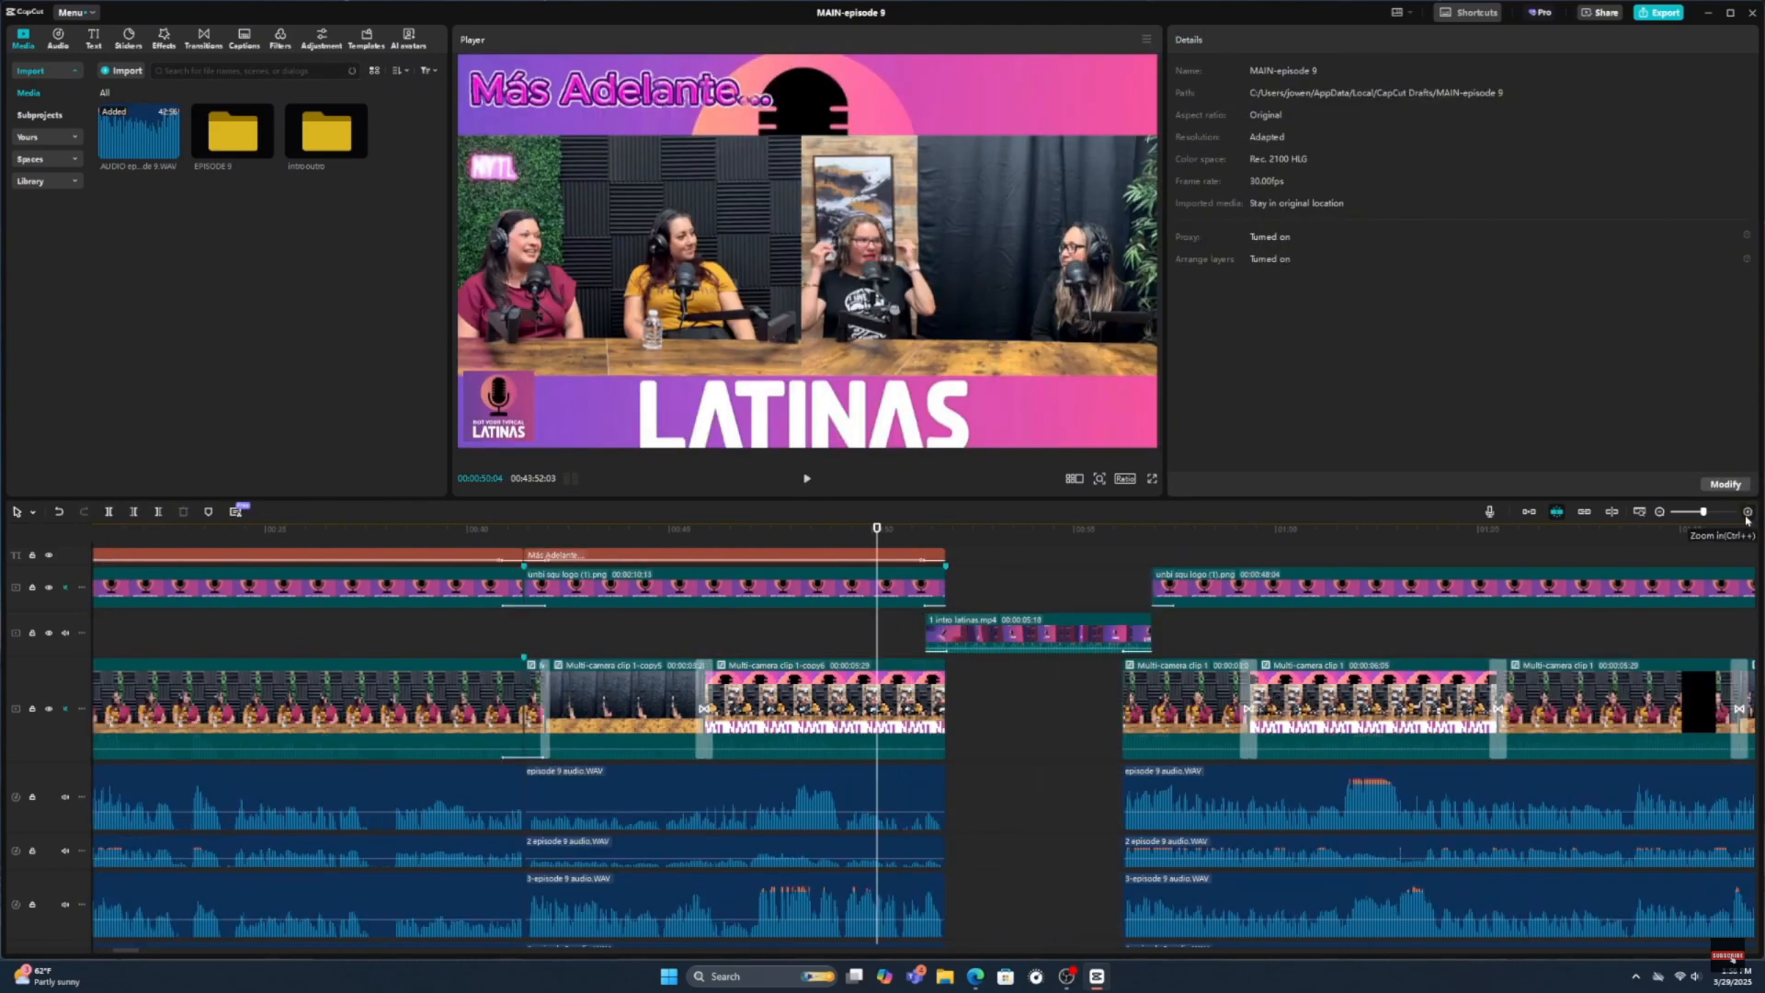
pyautogui.click(1747, 513)
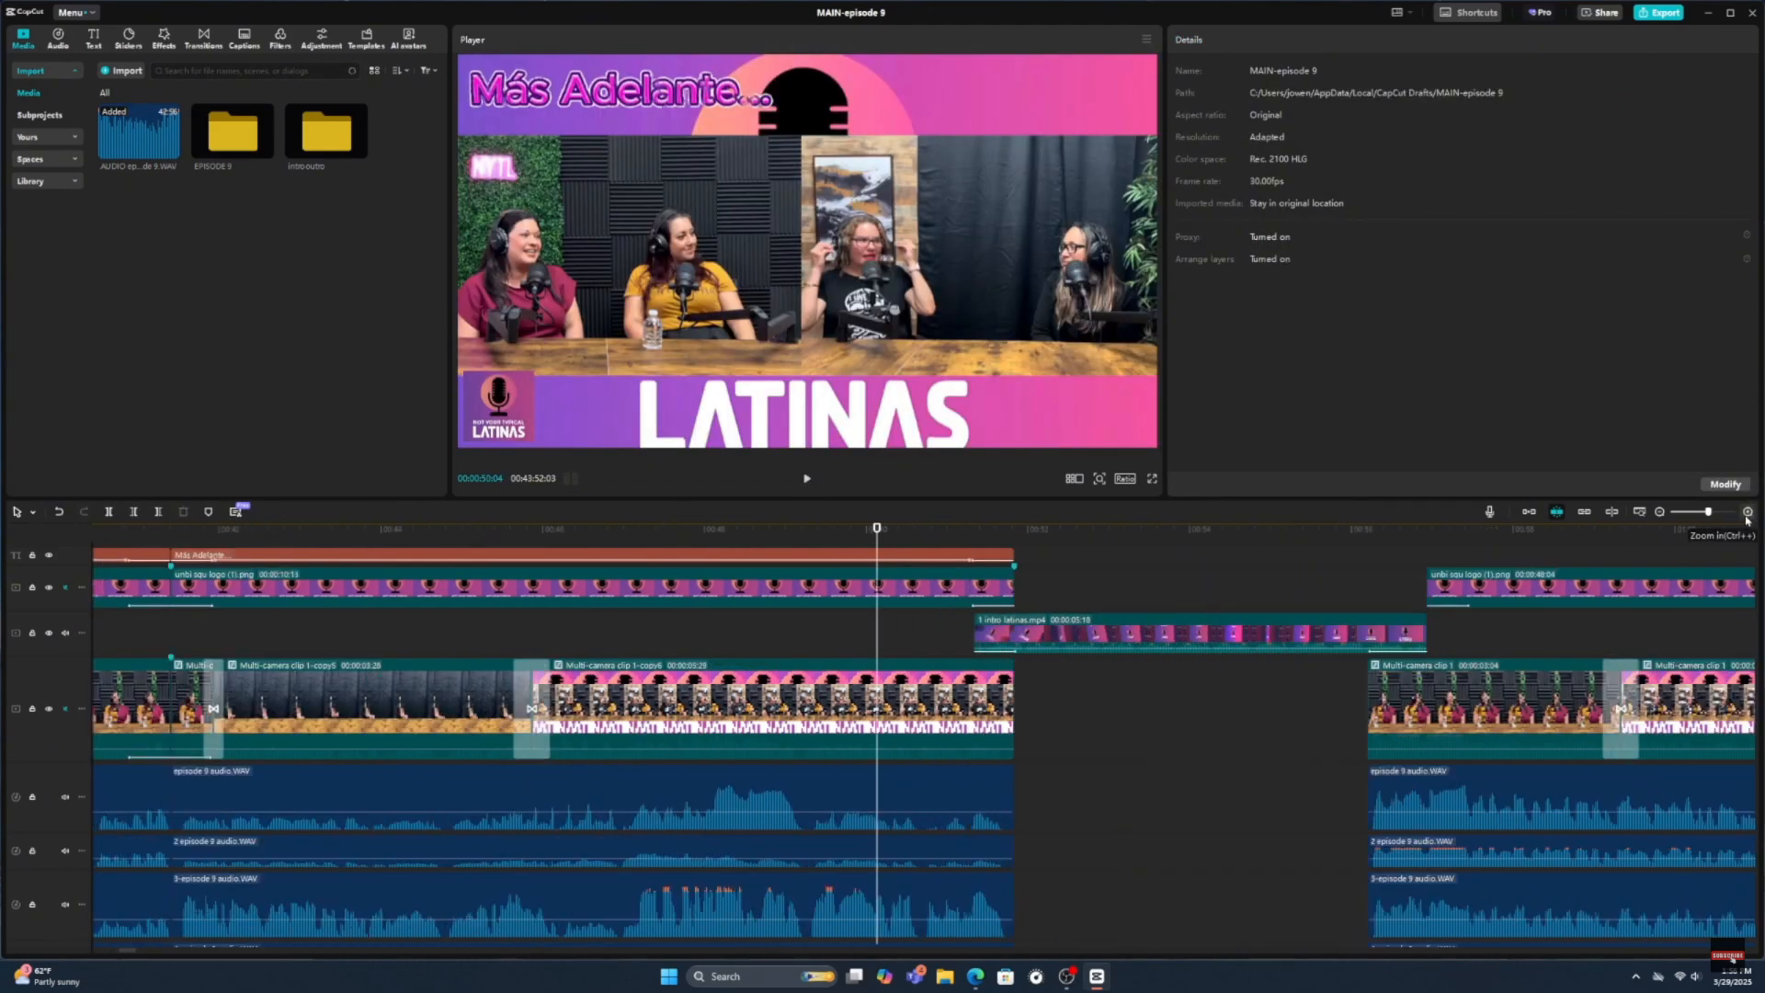
pyautogui.click(947, 591)
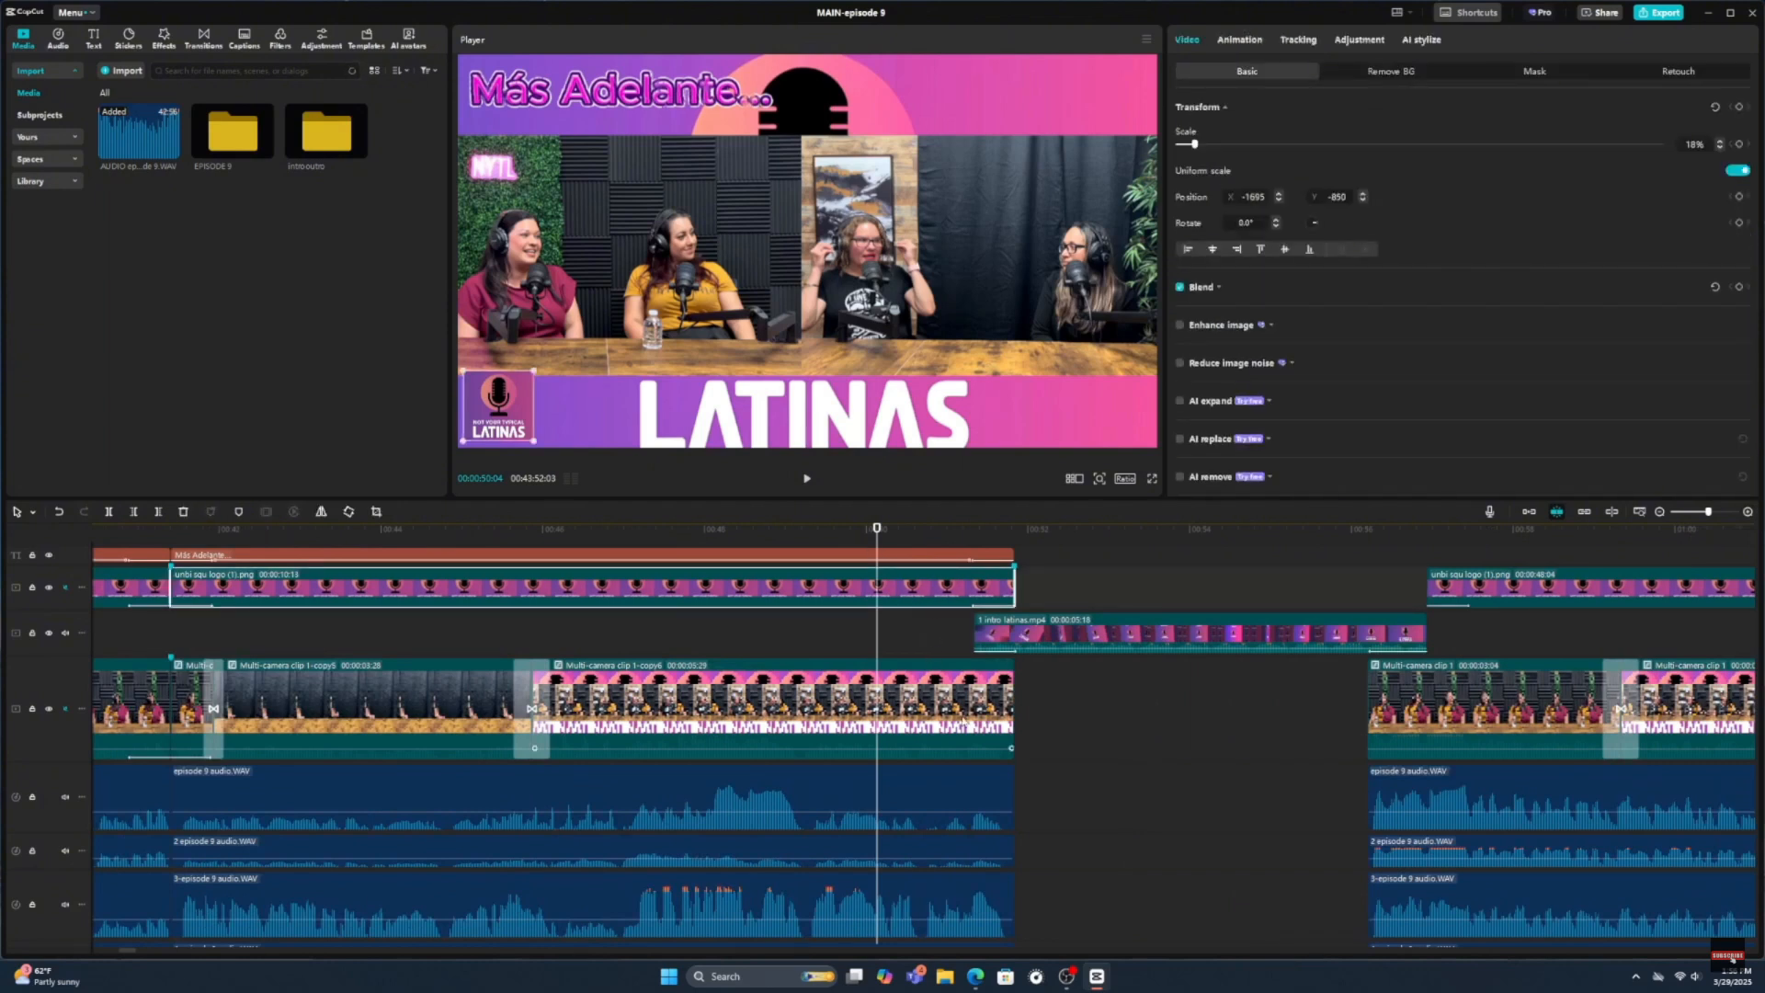
pyautogui.click(878, 698)
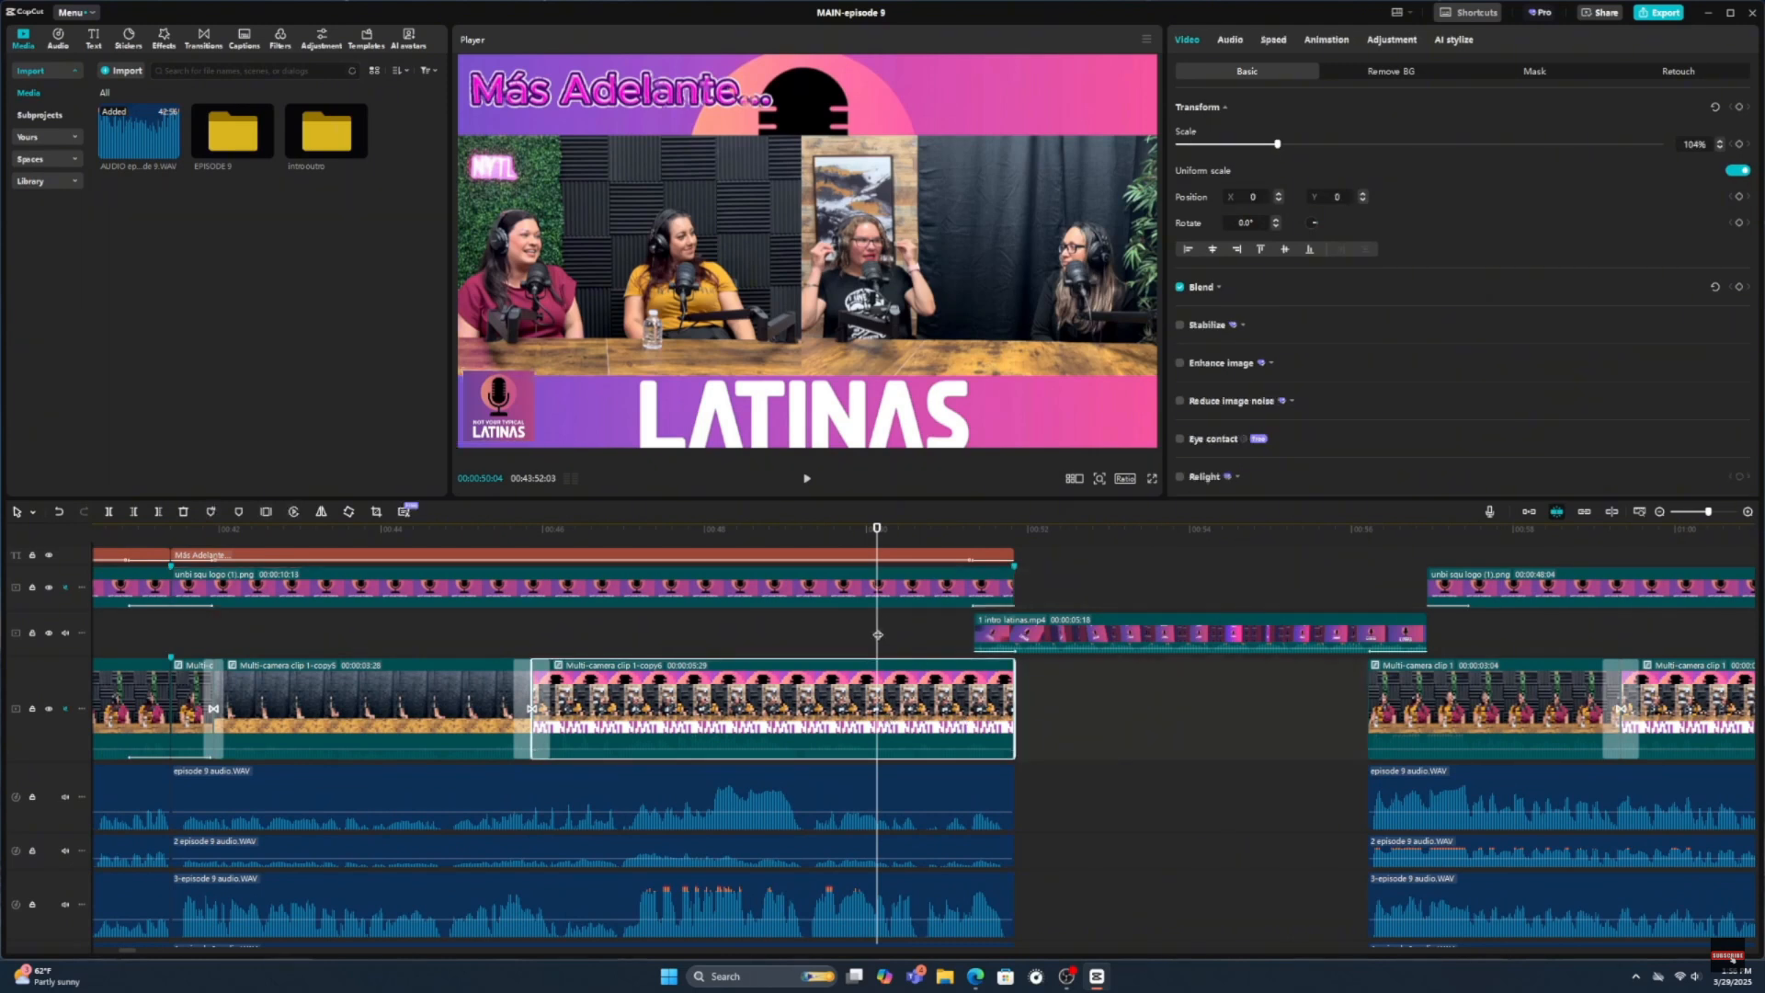
pyautogui.moveTo(814, 639); pyautogui.dragTo(948, 627)
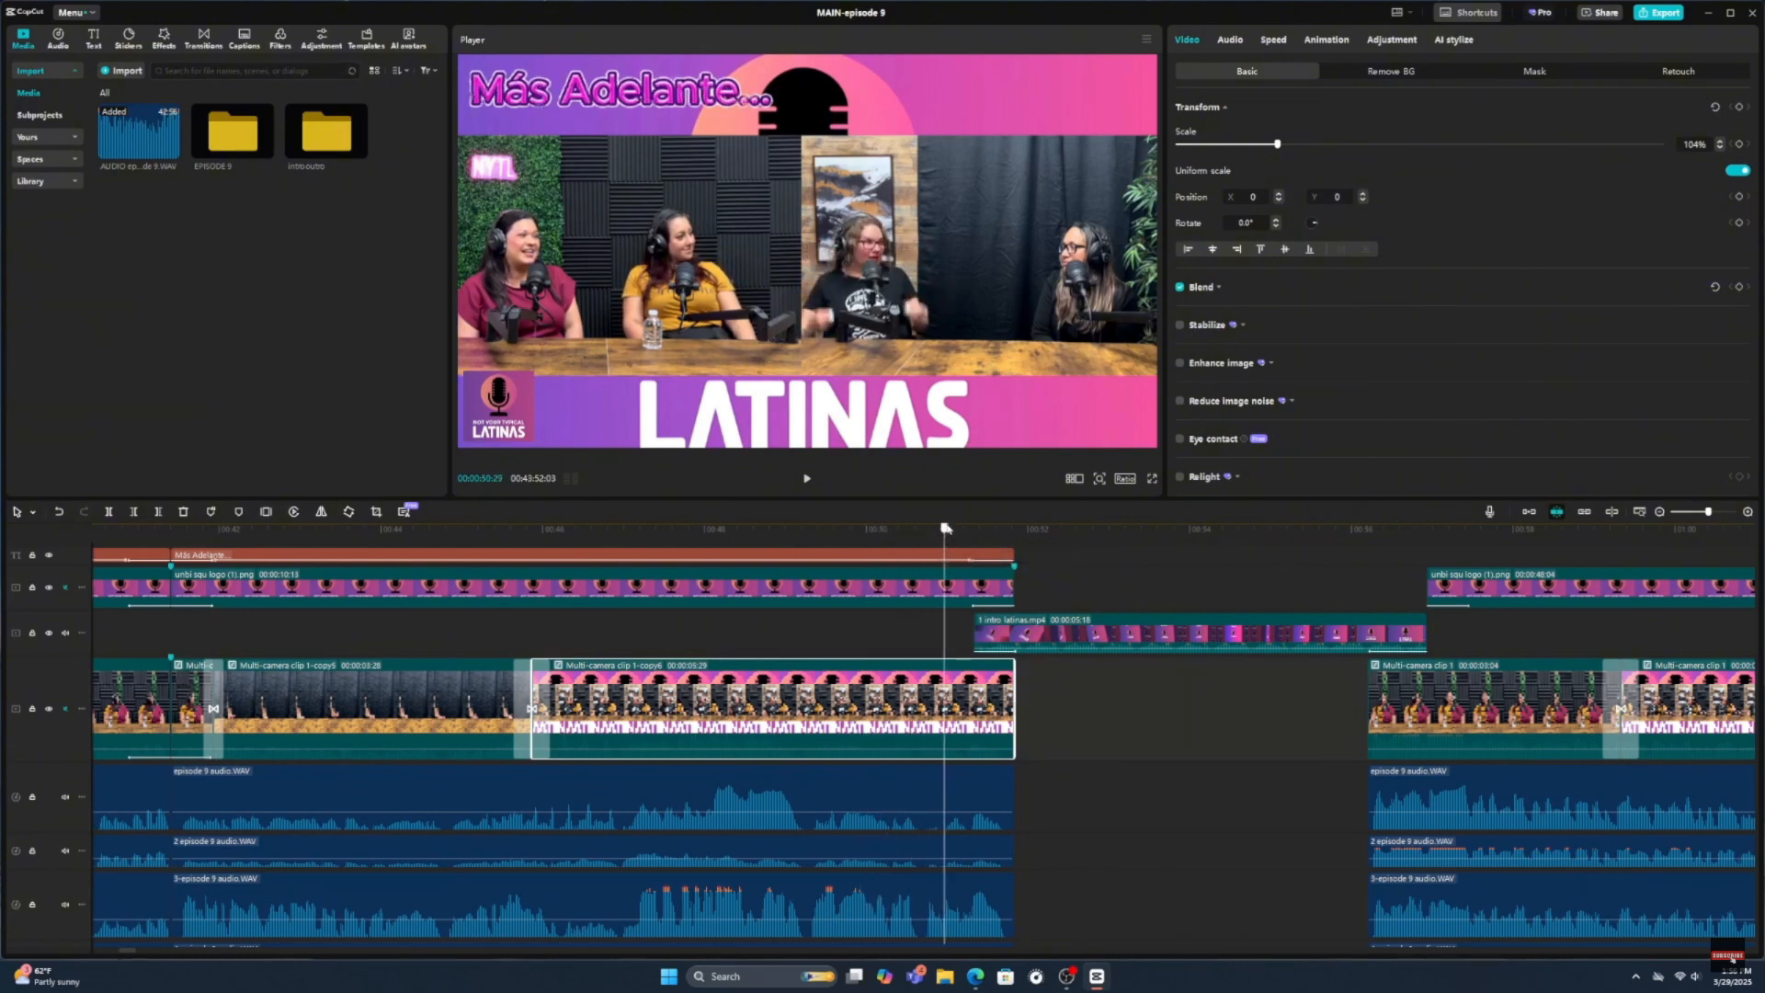
pyautogui.moveTo(944, 529); pyautogui.dragTo(961, 529)
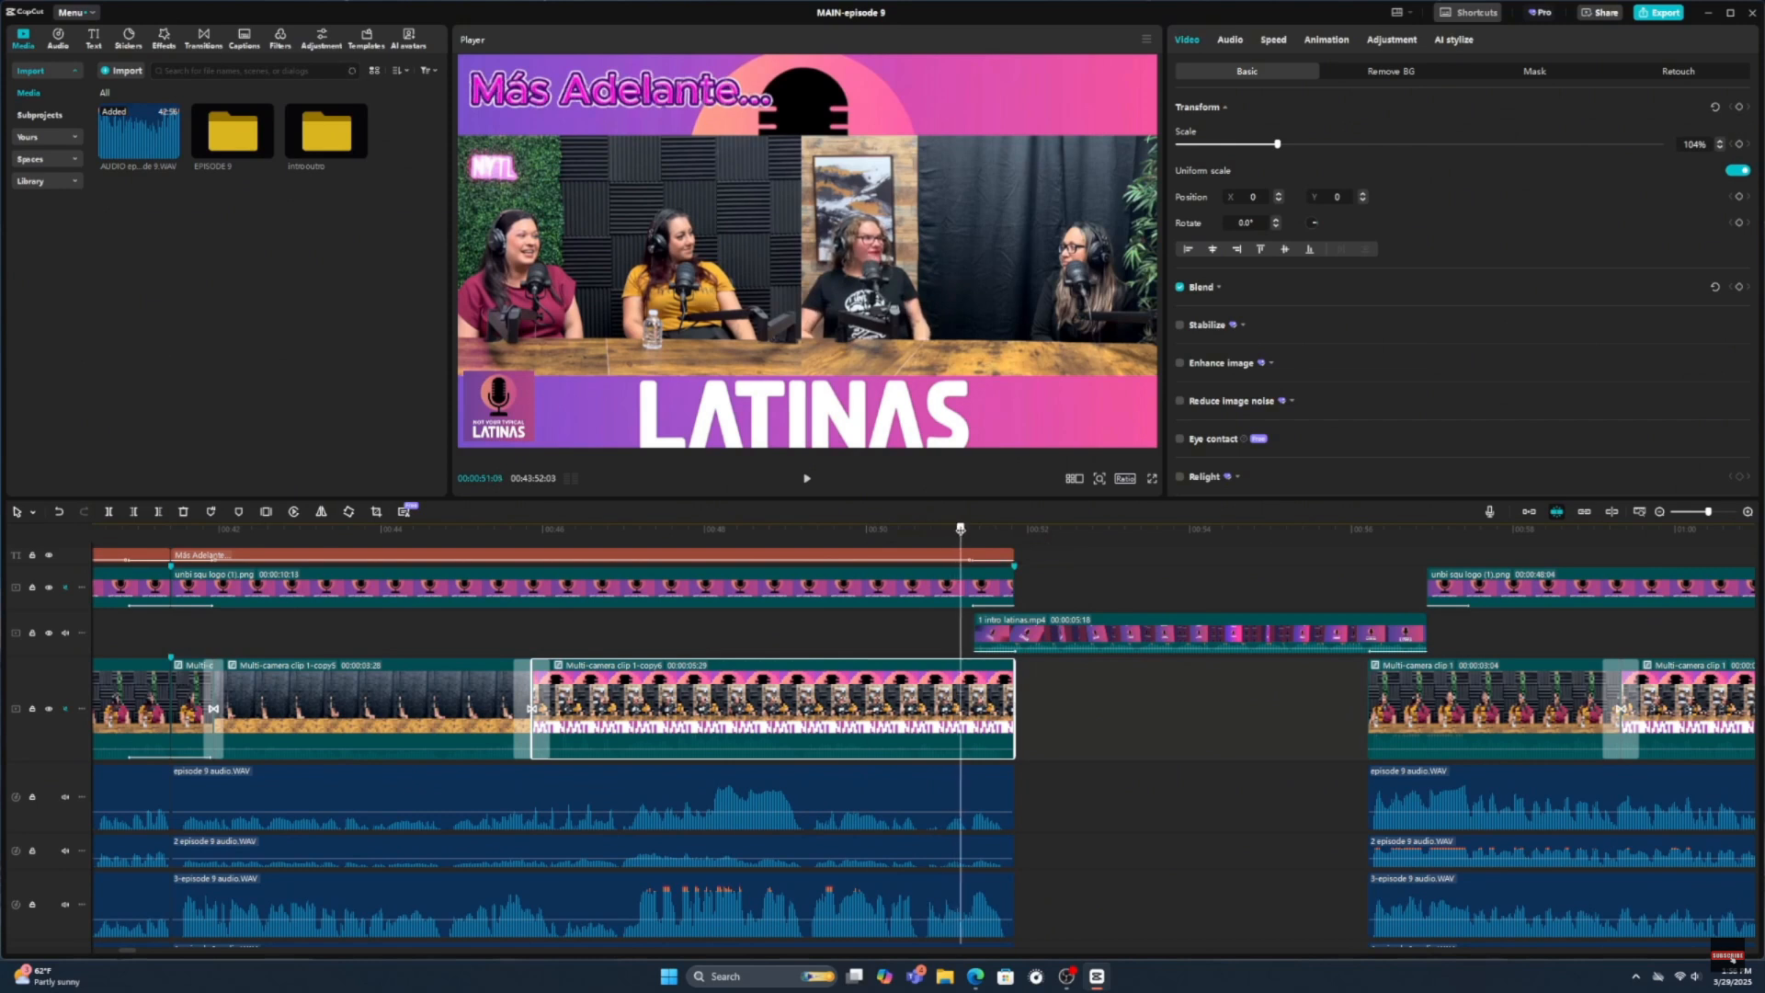
# - Try trimming the end of the intro latinas.mp4 clip and placing it on the main track directly after the last teaser clip
pyautogui.click(1050, 642)
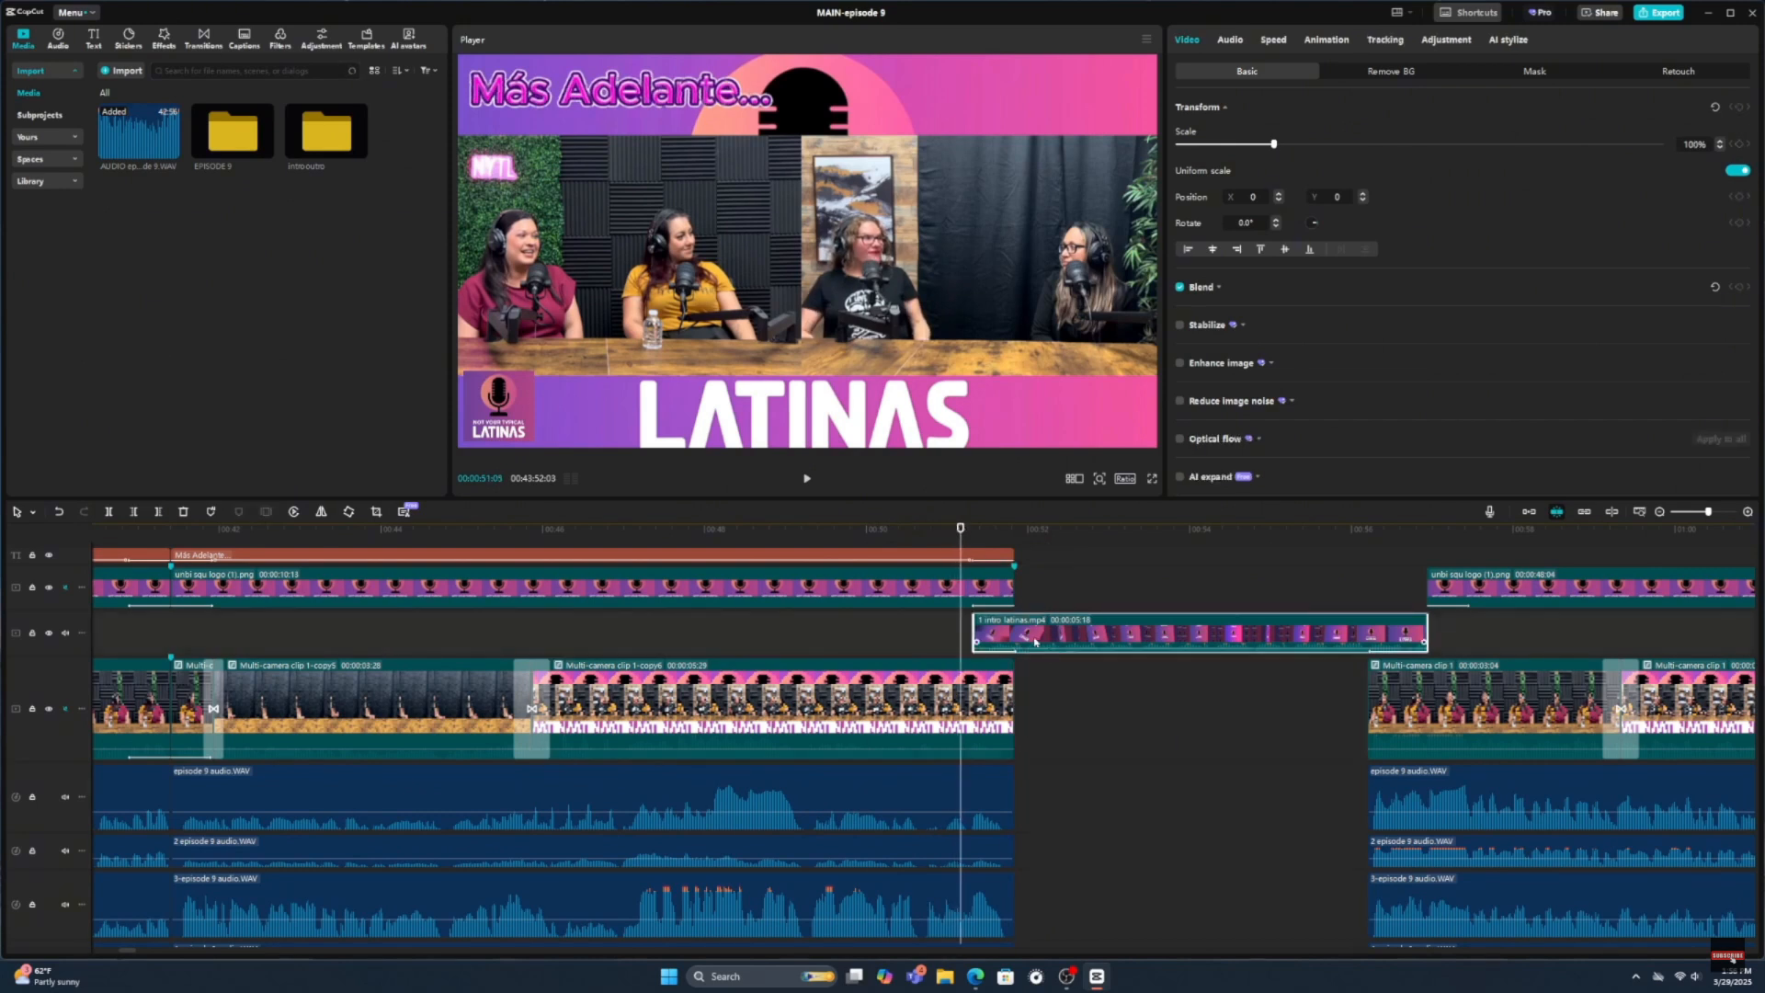
pyautogui.moveTo(1030, 642); pyautogui.dragTo(1071, 724)
pyautogui.moveTo(1048, 660); pyautogui.dragTo(1039, 733)
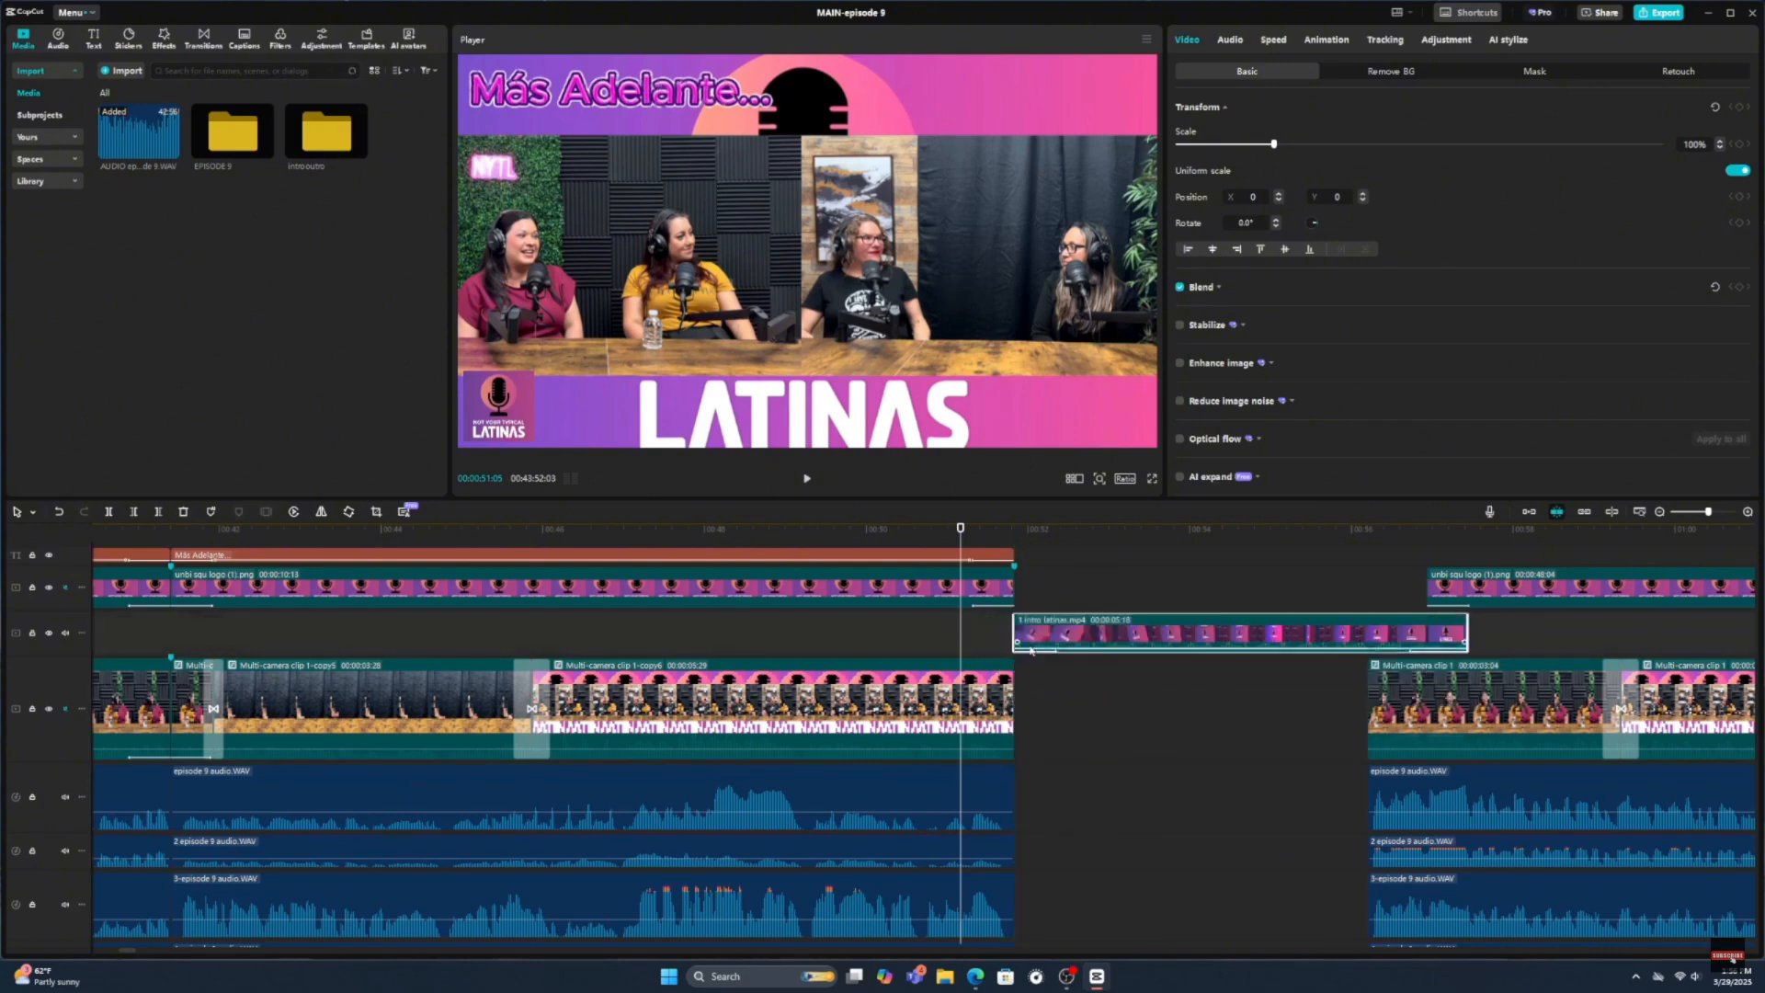
pyautogui.moveTo(1031, 639)
pyautogui.mouseDown()
pyautogui.moveTo(1028, 732)
pyautogui.moveTo(1027, 635)
pyautogui.mouseUp()
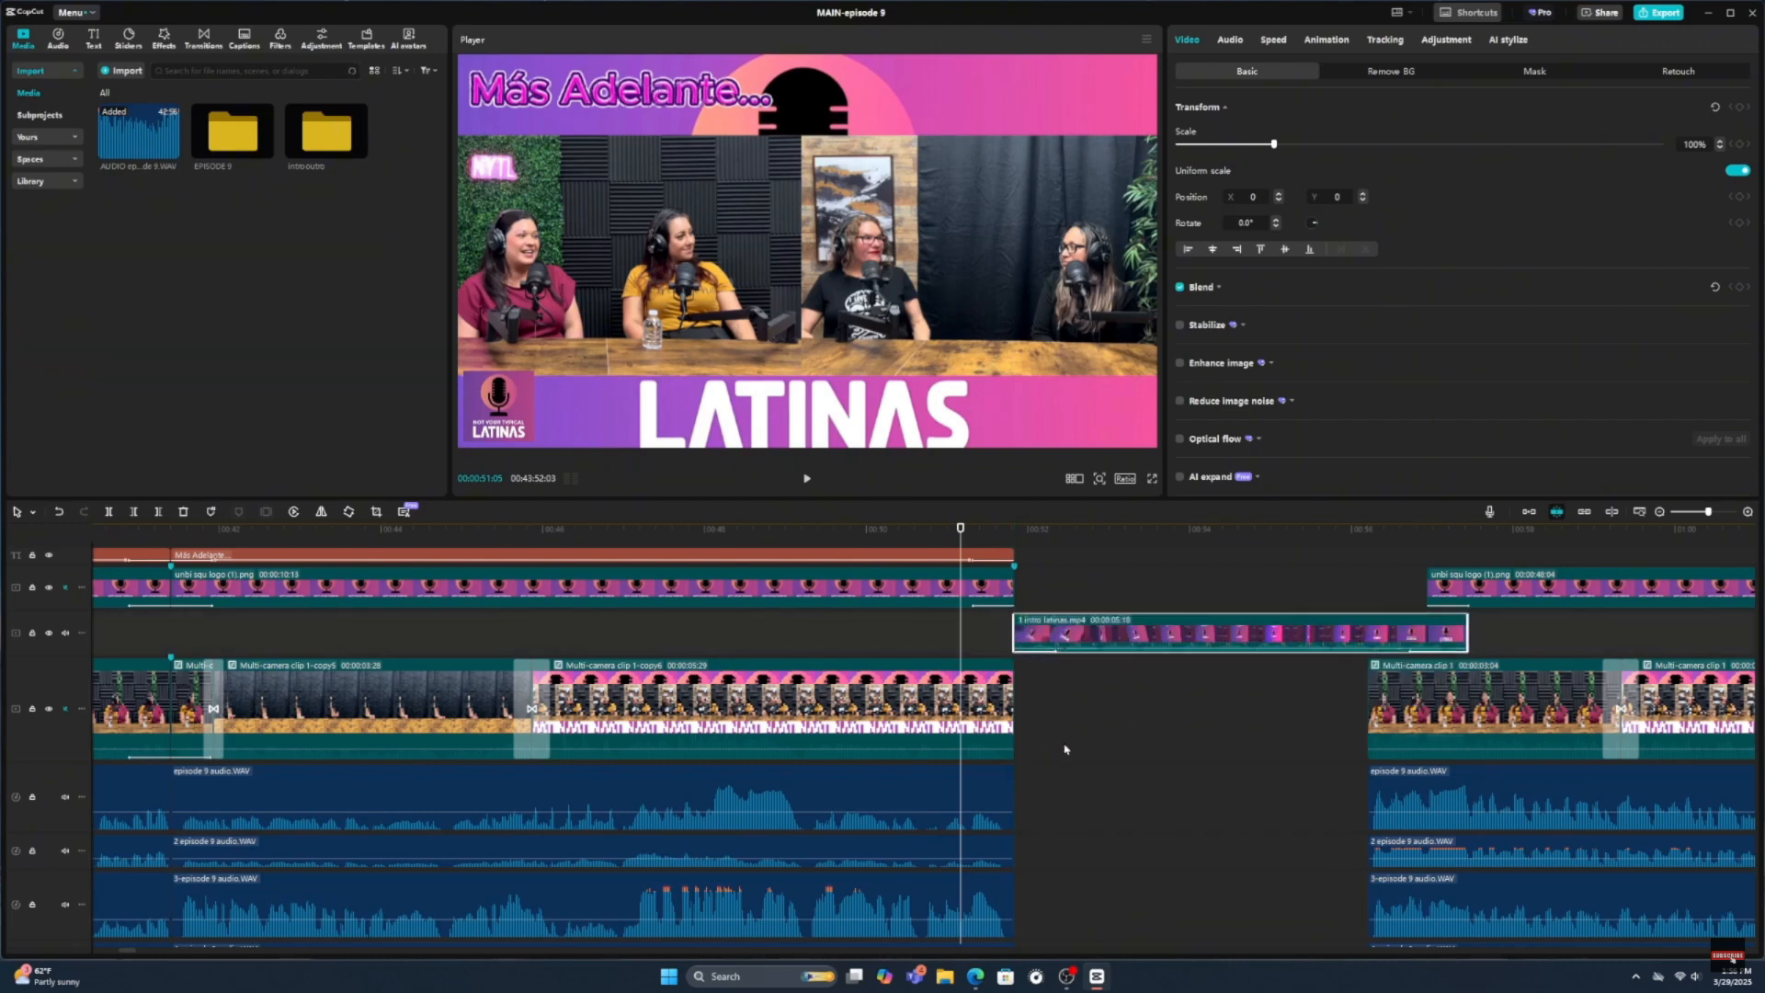
pyautogui.moveTo(1467, 635); pyautogui.dragTo(1274, 720)
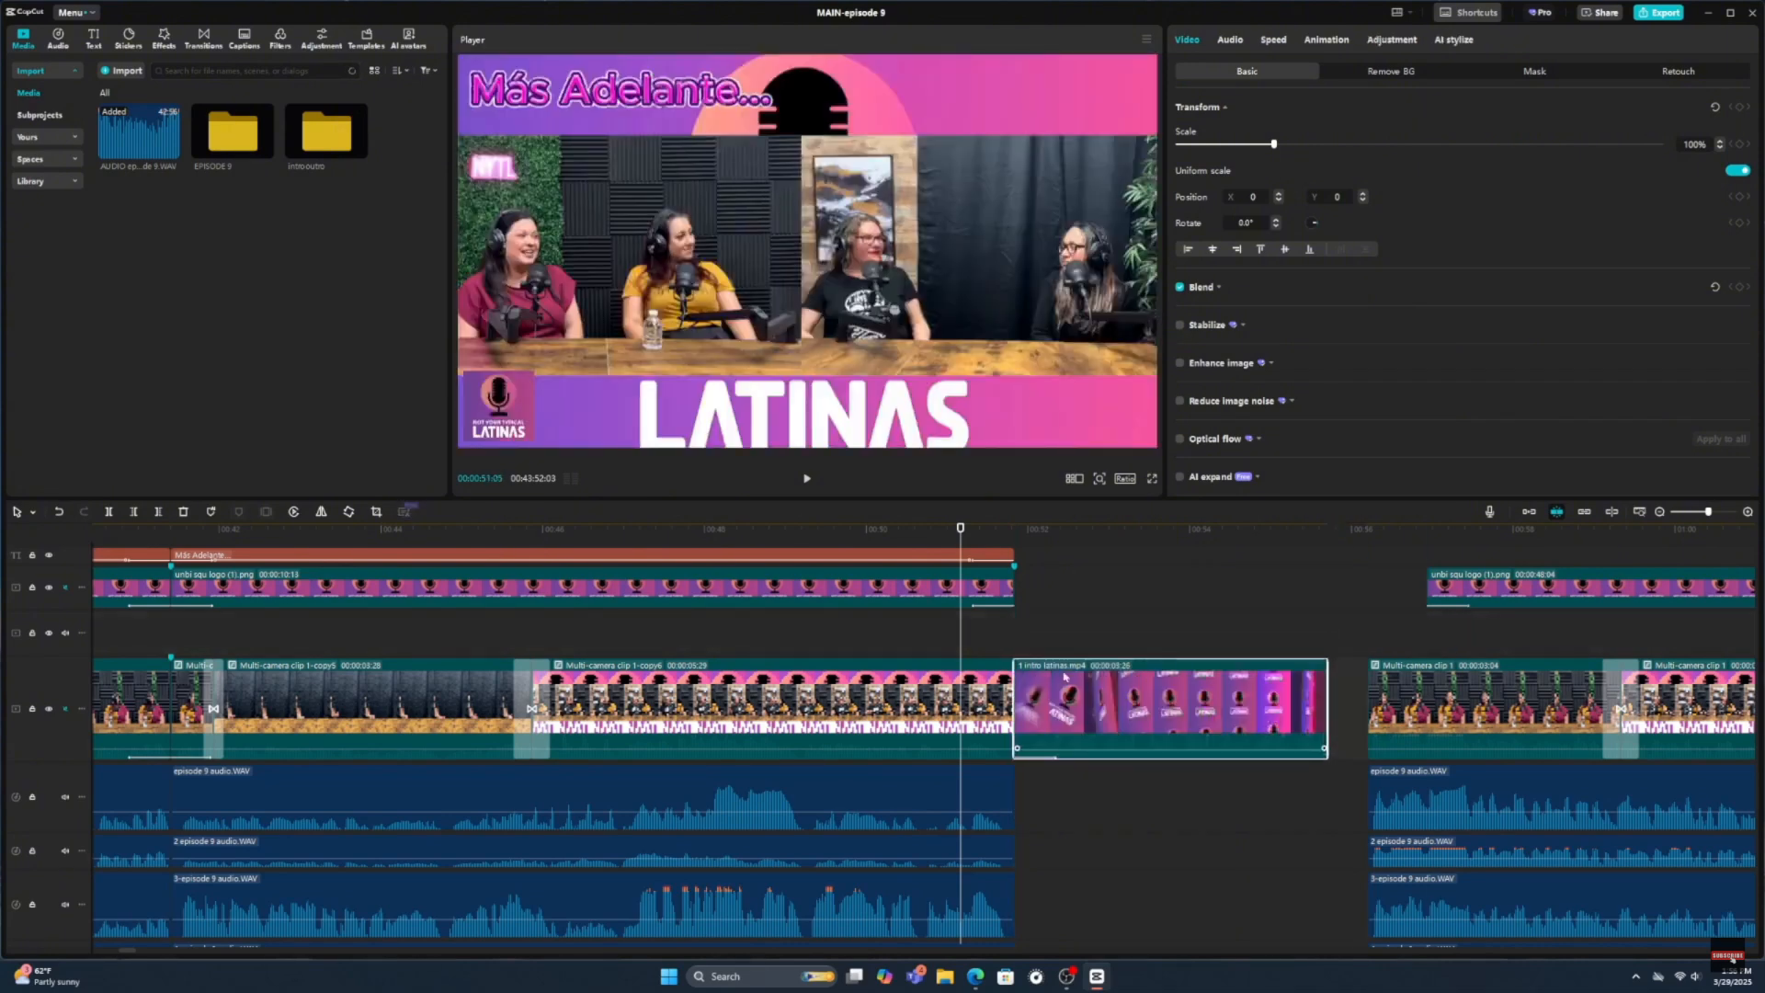
# - Add a Mix transition between the last teaser clip and the intro clip, accepting duplicate frames to cover it
pyautogui.click(204, 37)
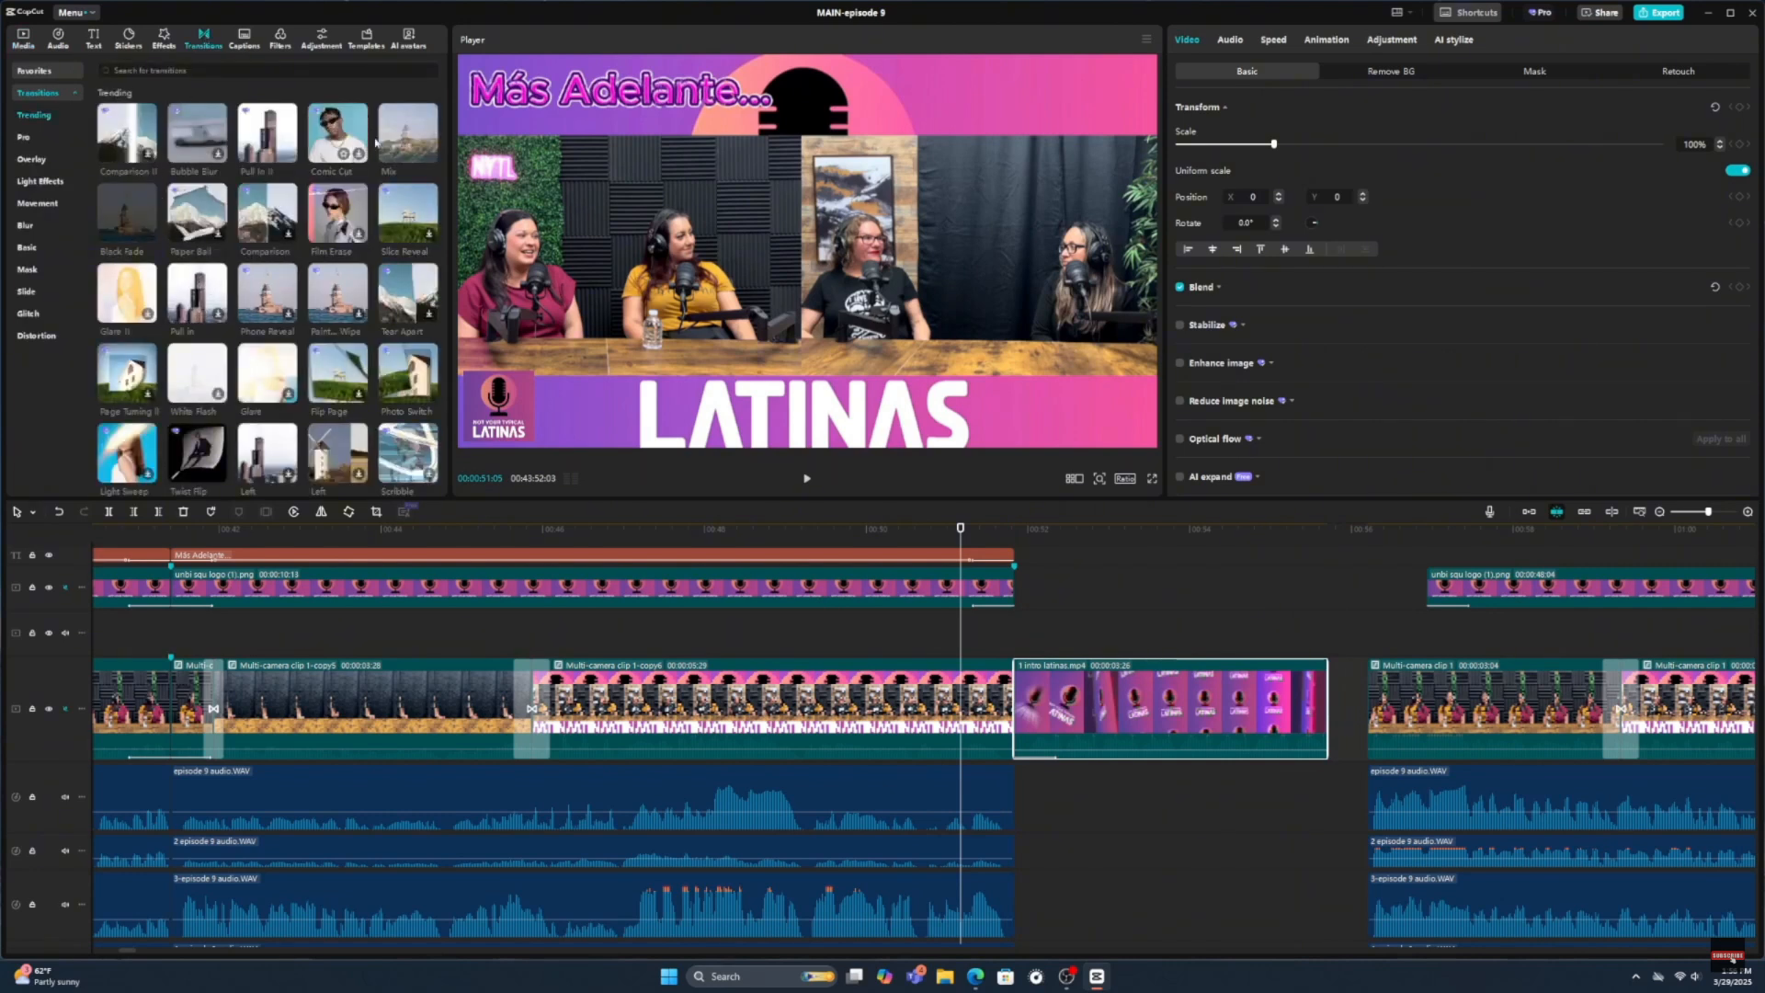
pyautogui.moveTo(397, 136); pyautogui.dragTo(1002, 706)
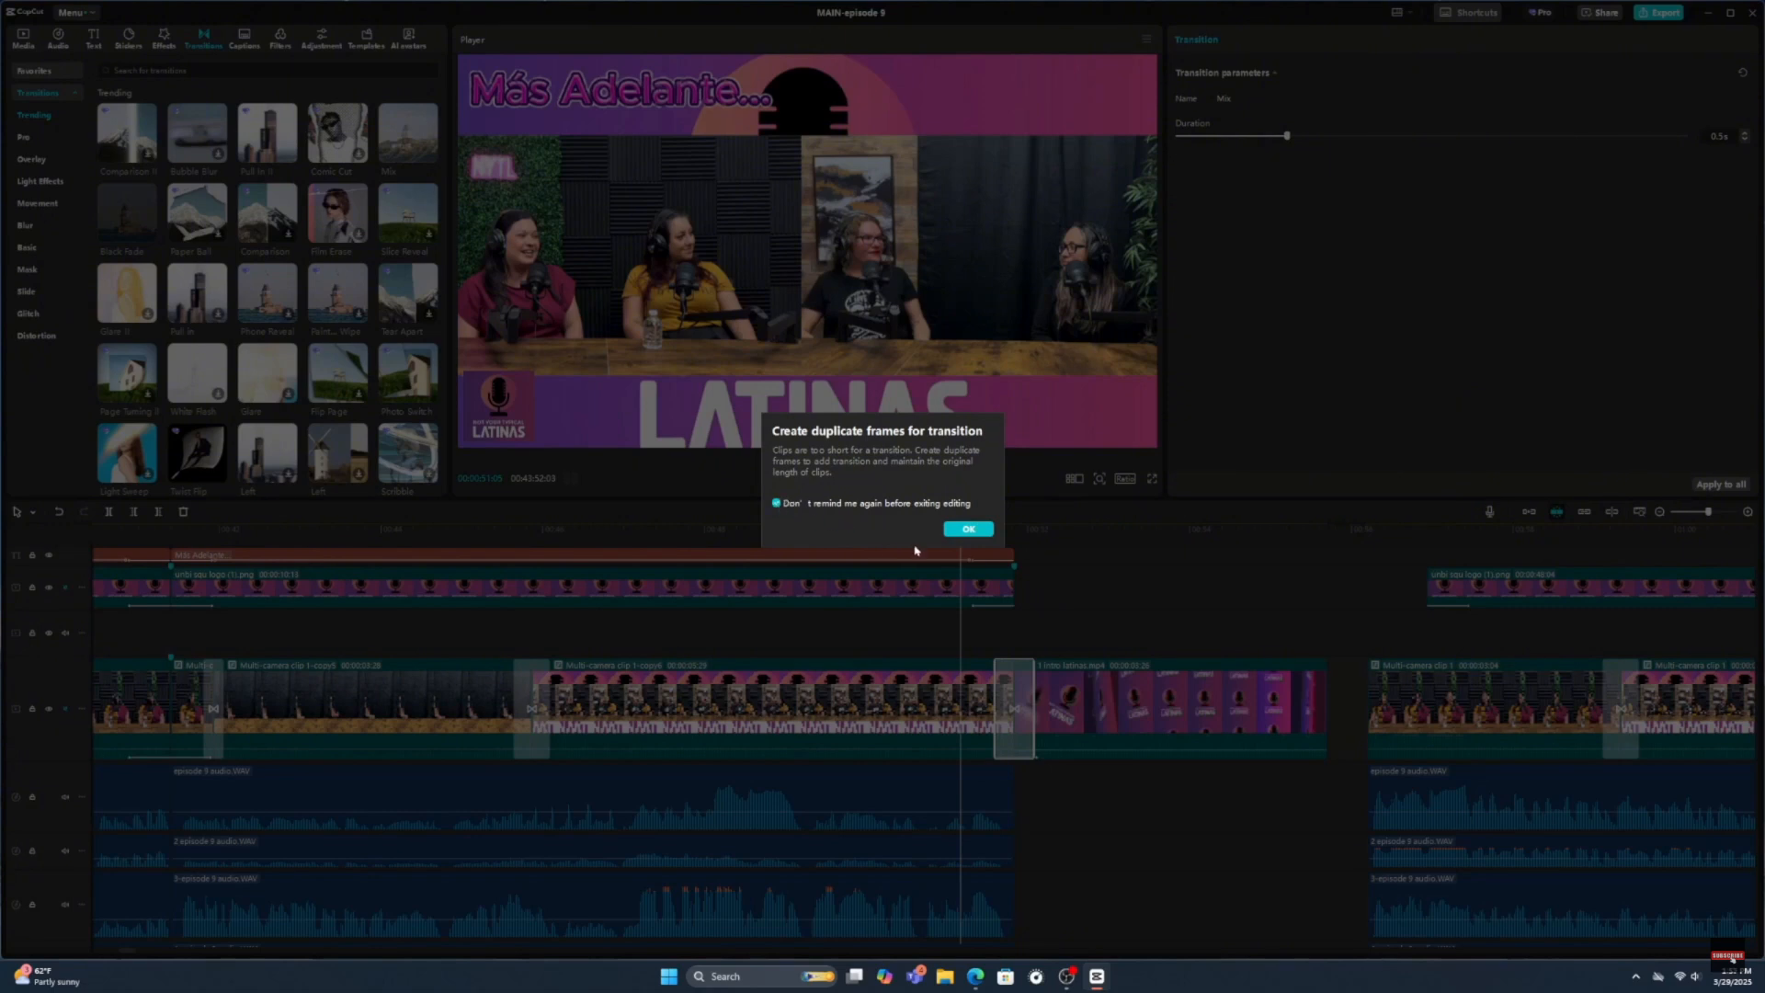
pyautogui.click(968, 529)
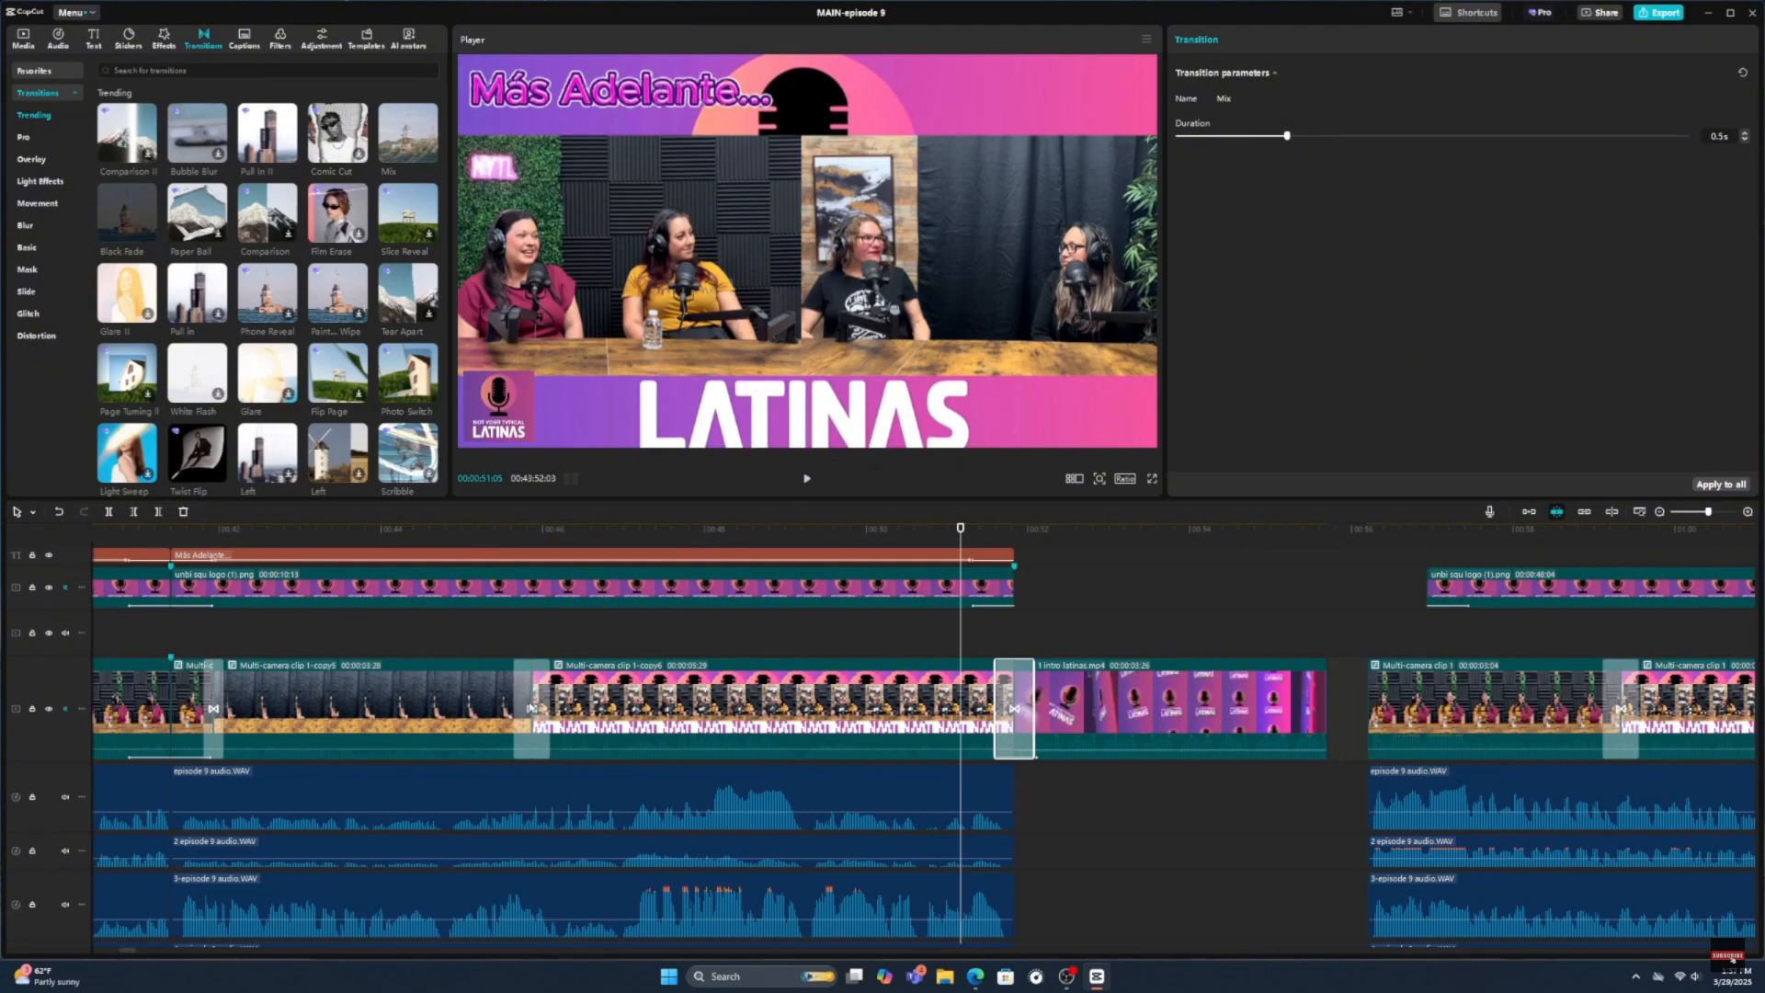
pyautogui.click(496, 639)
pyautogui.moveTo(498, 637); pyautogui.dragTo(965, 722)
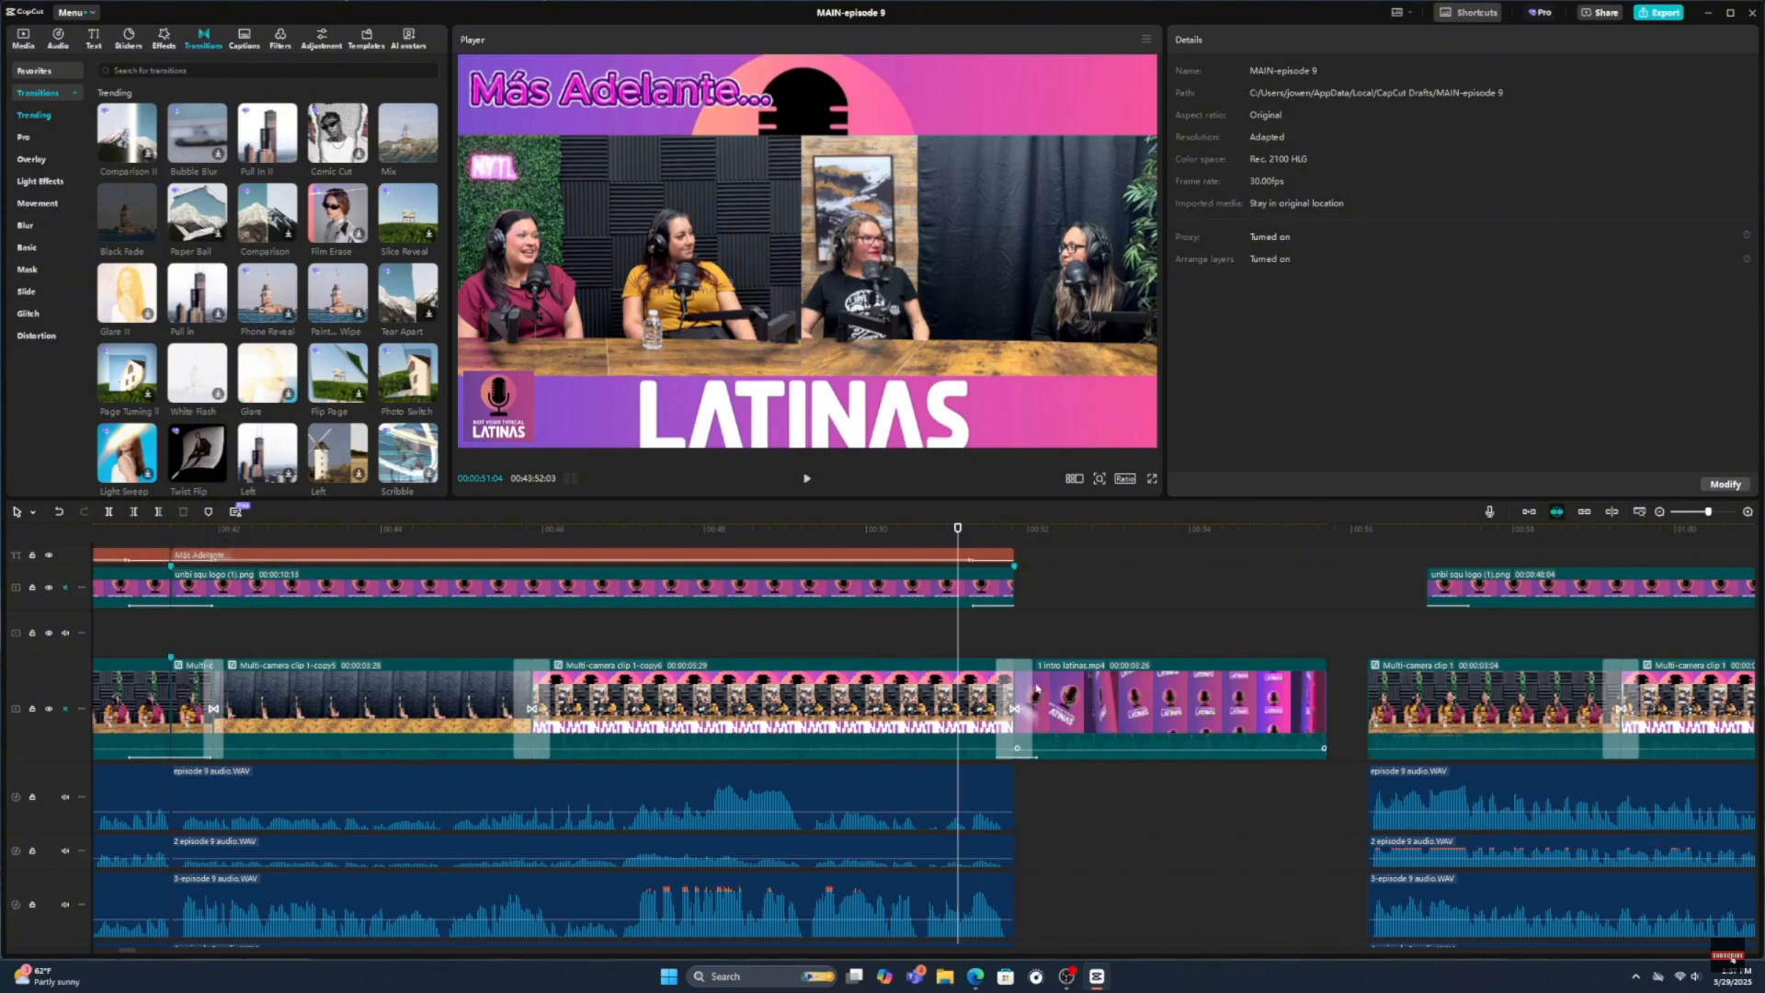
# - Undo the Mix transition along with the trimming and repositioning of the intro clip
pyautogui.click(58, 512)
pyautogui.click(59, 512)
pyautogui.click(58, 513)
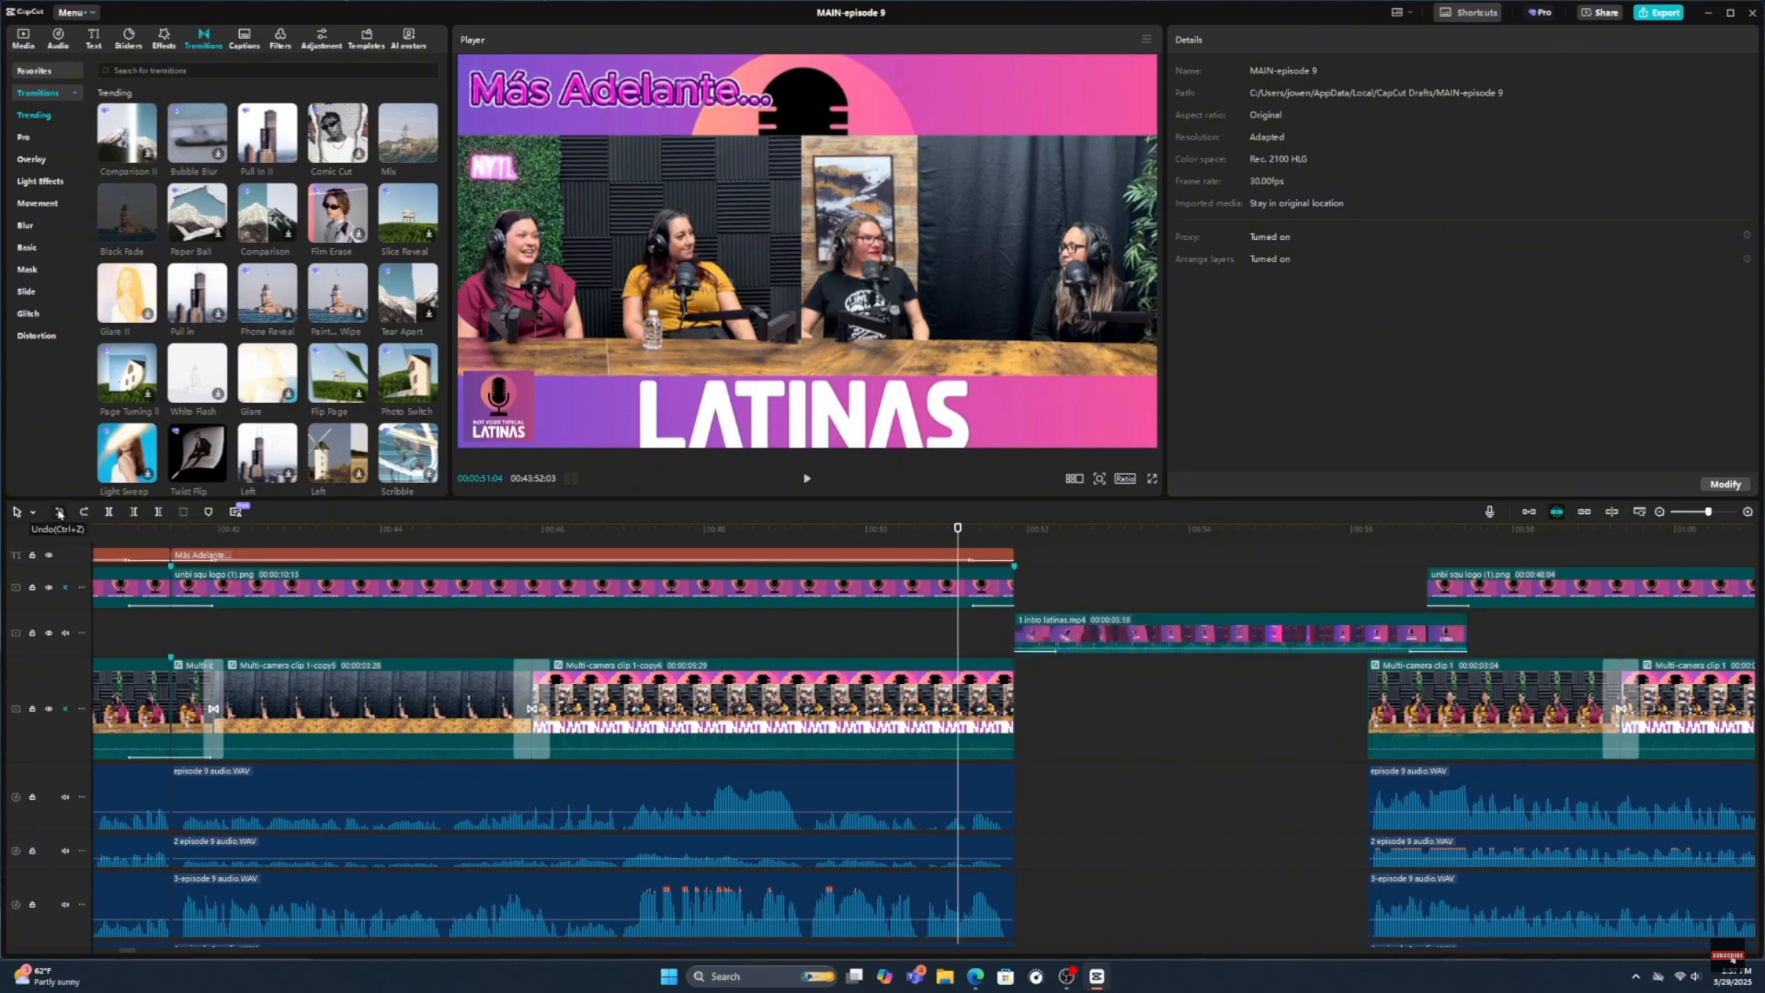
pyautogui.click(59, 512)
pyautogui.click(58, 512)
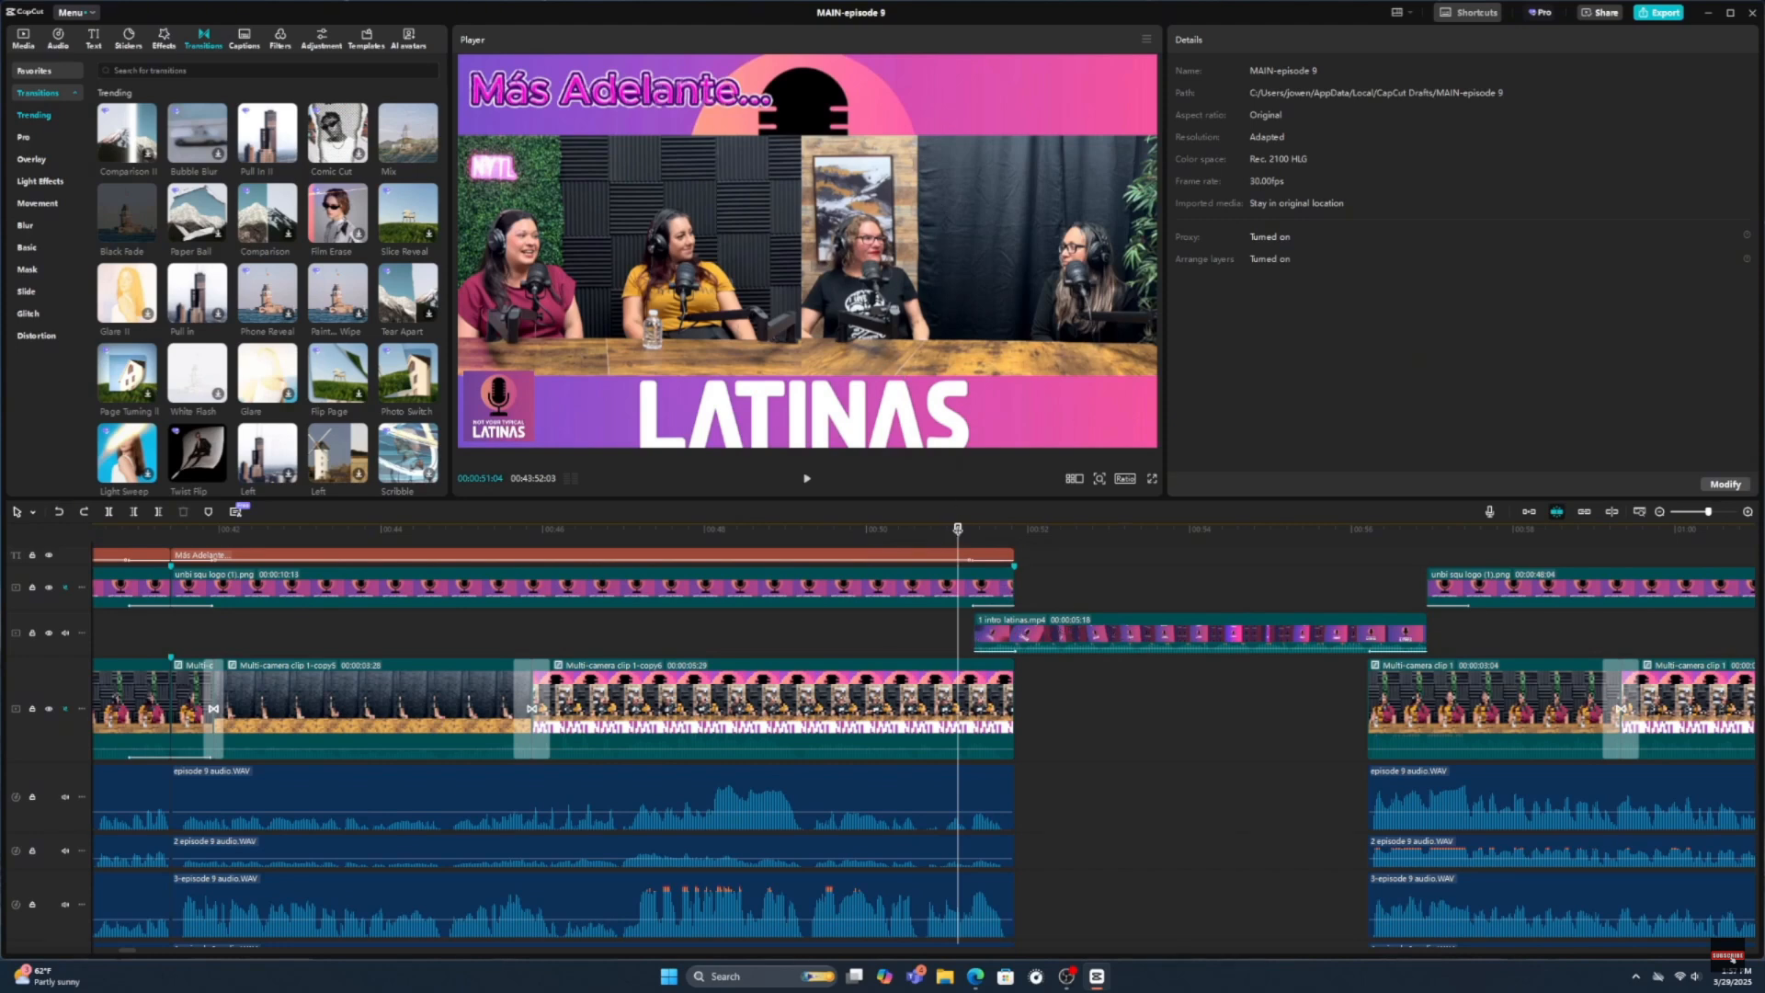
# - Inspect the intro clip's Fade In animation and scrub through its overlap with the last teaser clip, around 51 seconds
pyautogui.moveTo(958, 531)
pyautogui.mouseDown()
pyautogui.moveTo(1007, 542)
pyautogui.moveTo(949, 541)
pyautogui.mouseUp()
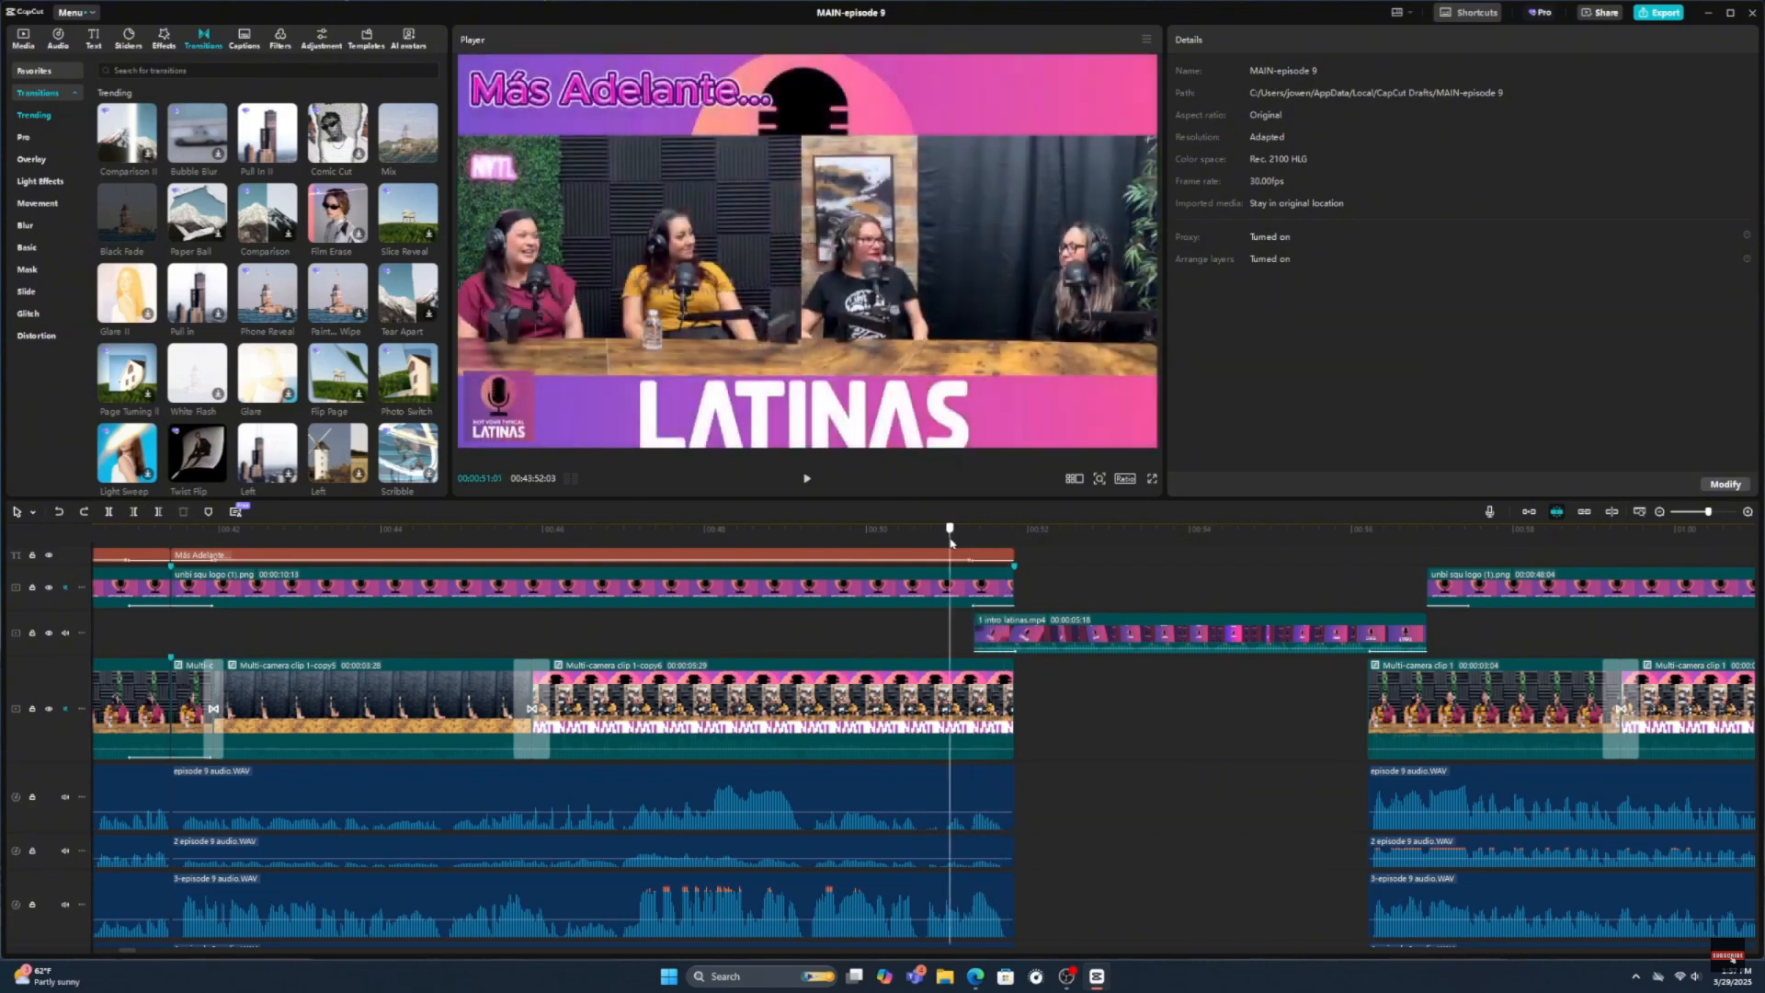
pyautogui.click(1089, 639)
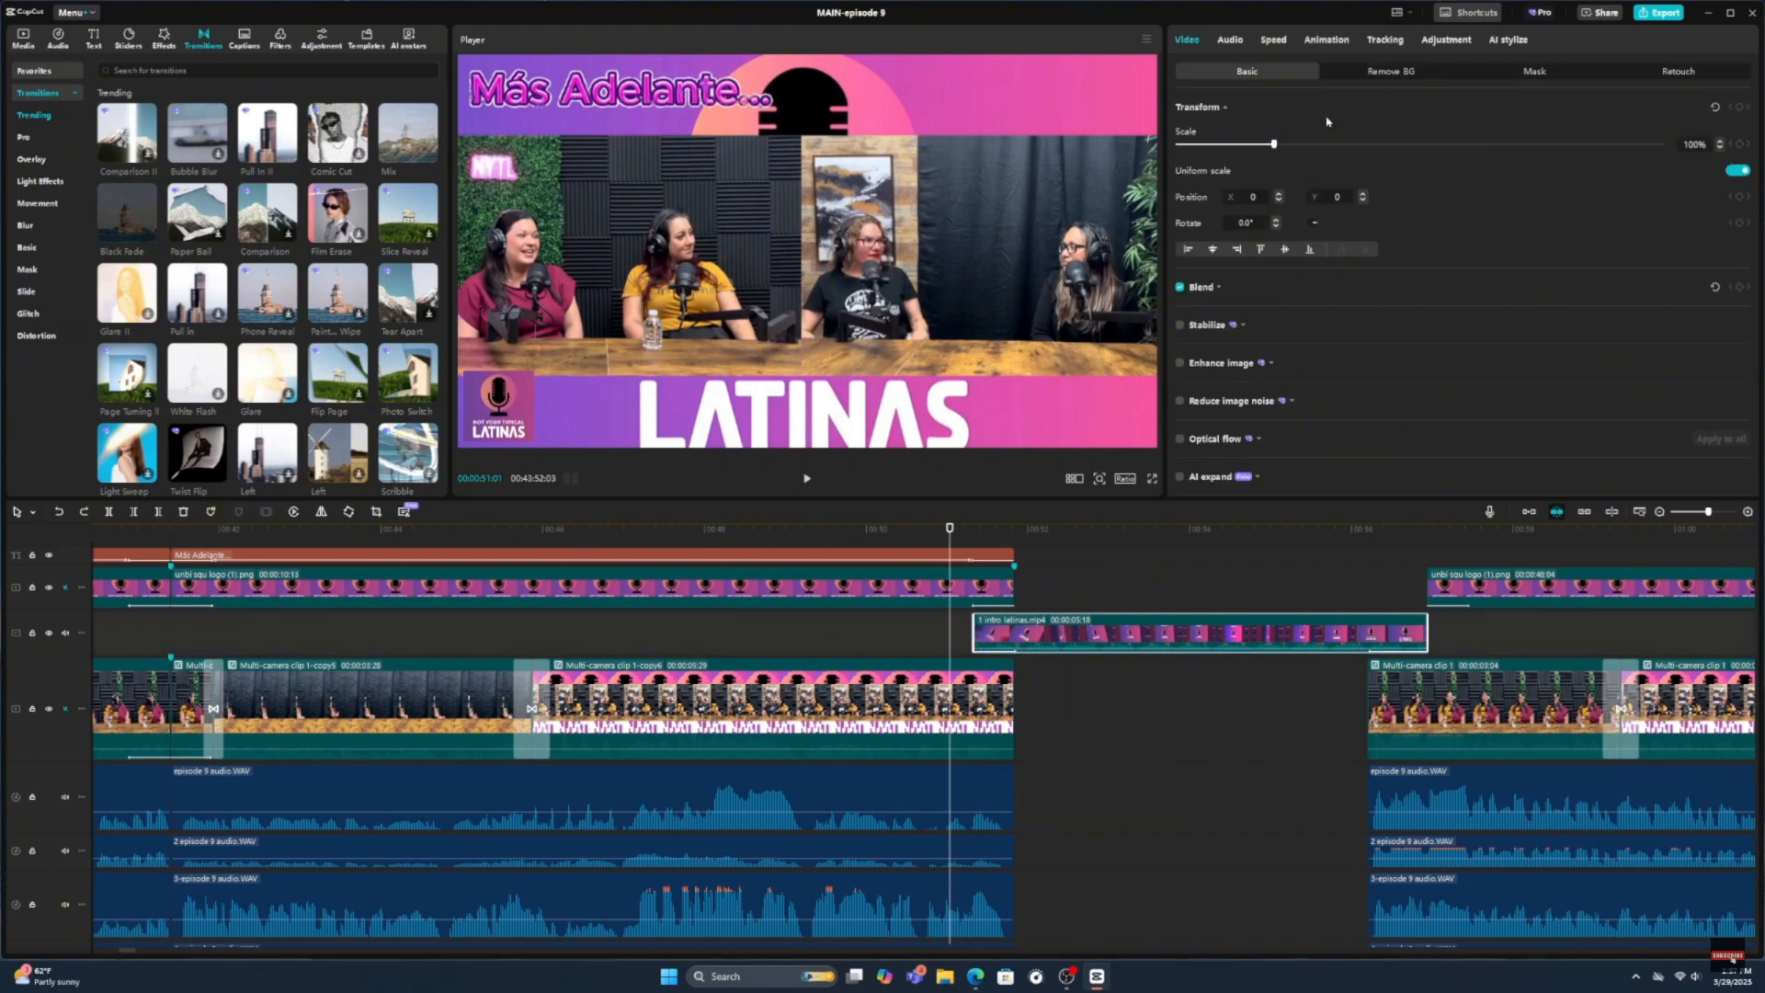
pyautogui.click(1332, 41)
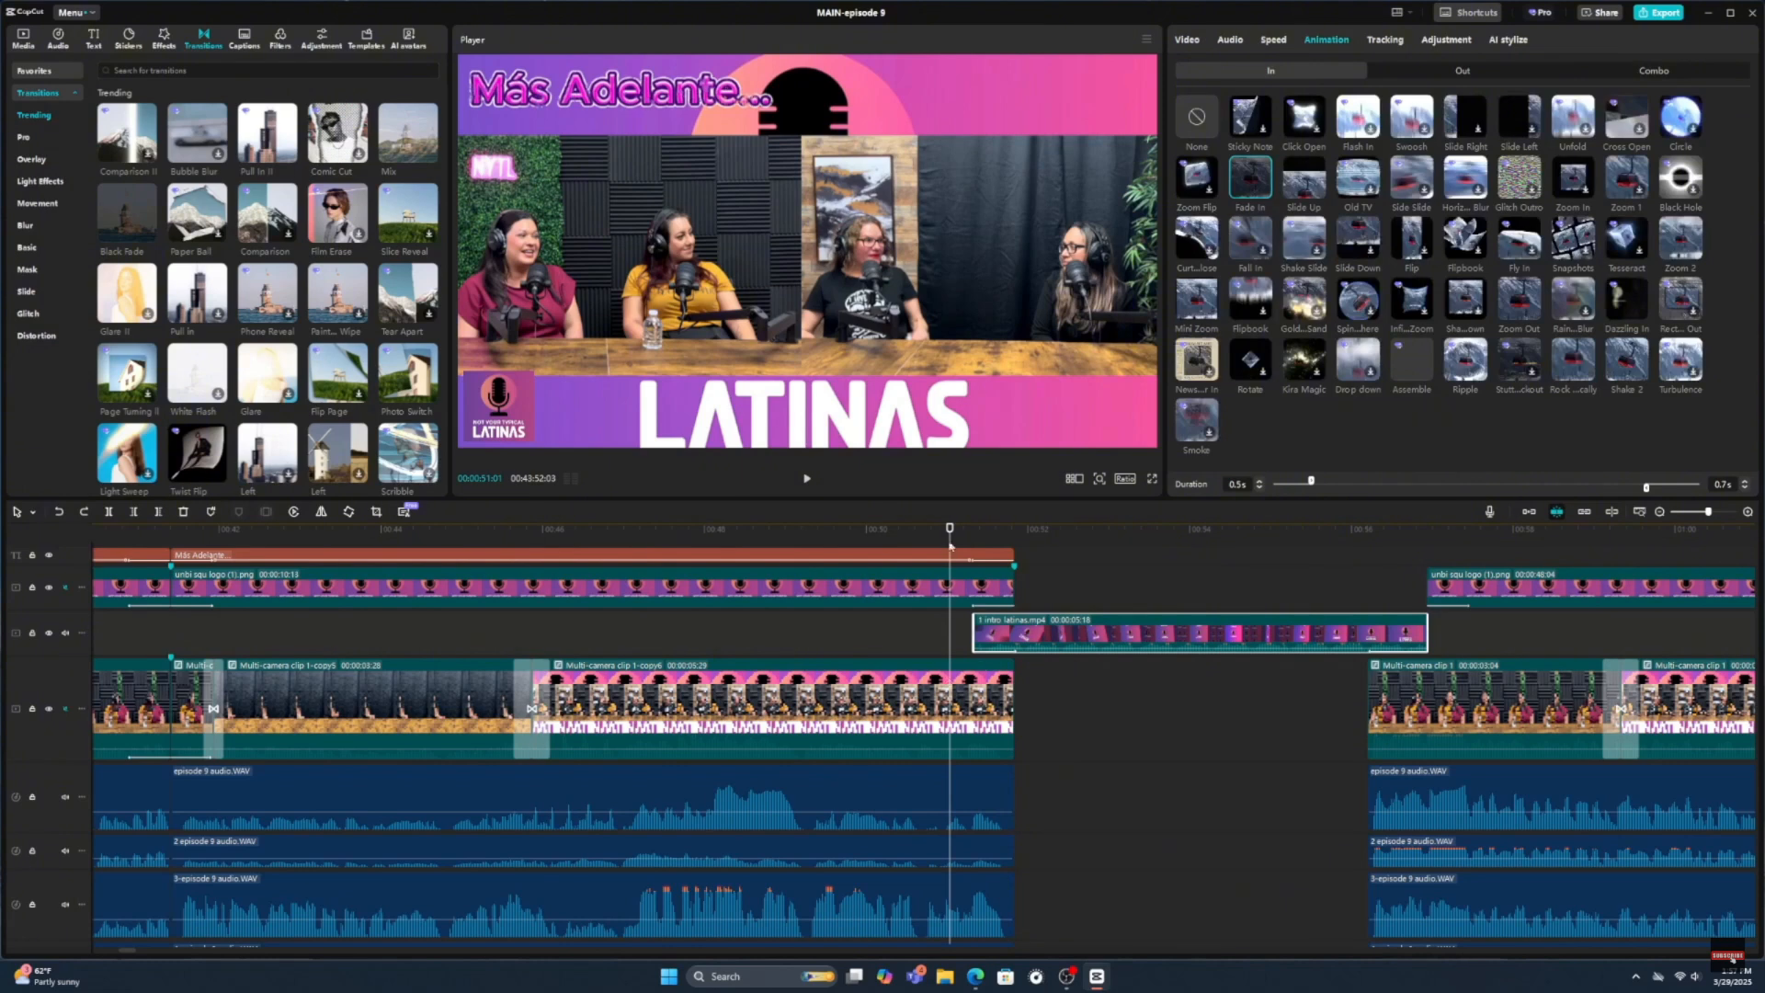
pyautogui.moveTo(949, 530)
pyautogui.mouseDown()
pyautogui.moveTo(1115, 551)
pyautogui.moveTo(973, 554)
pyautogui.mouseUp()
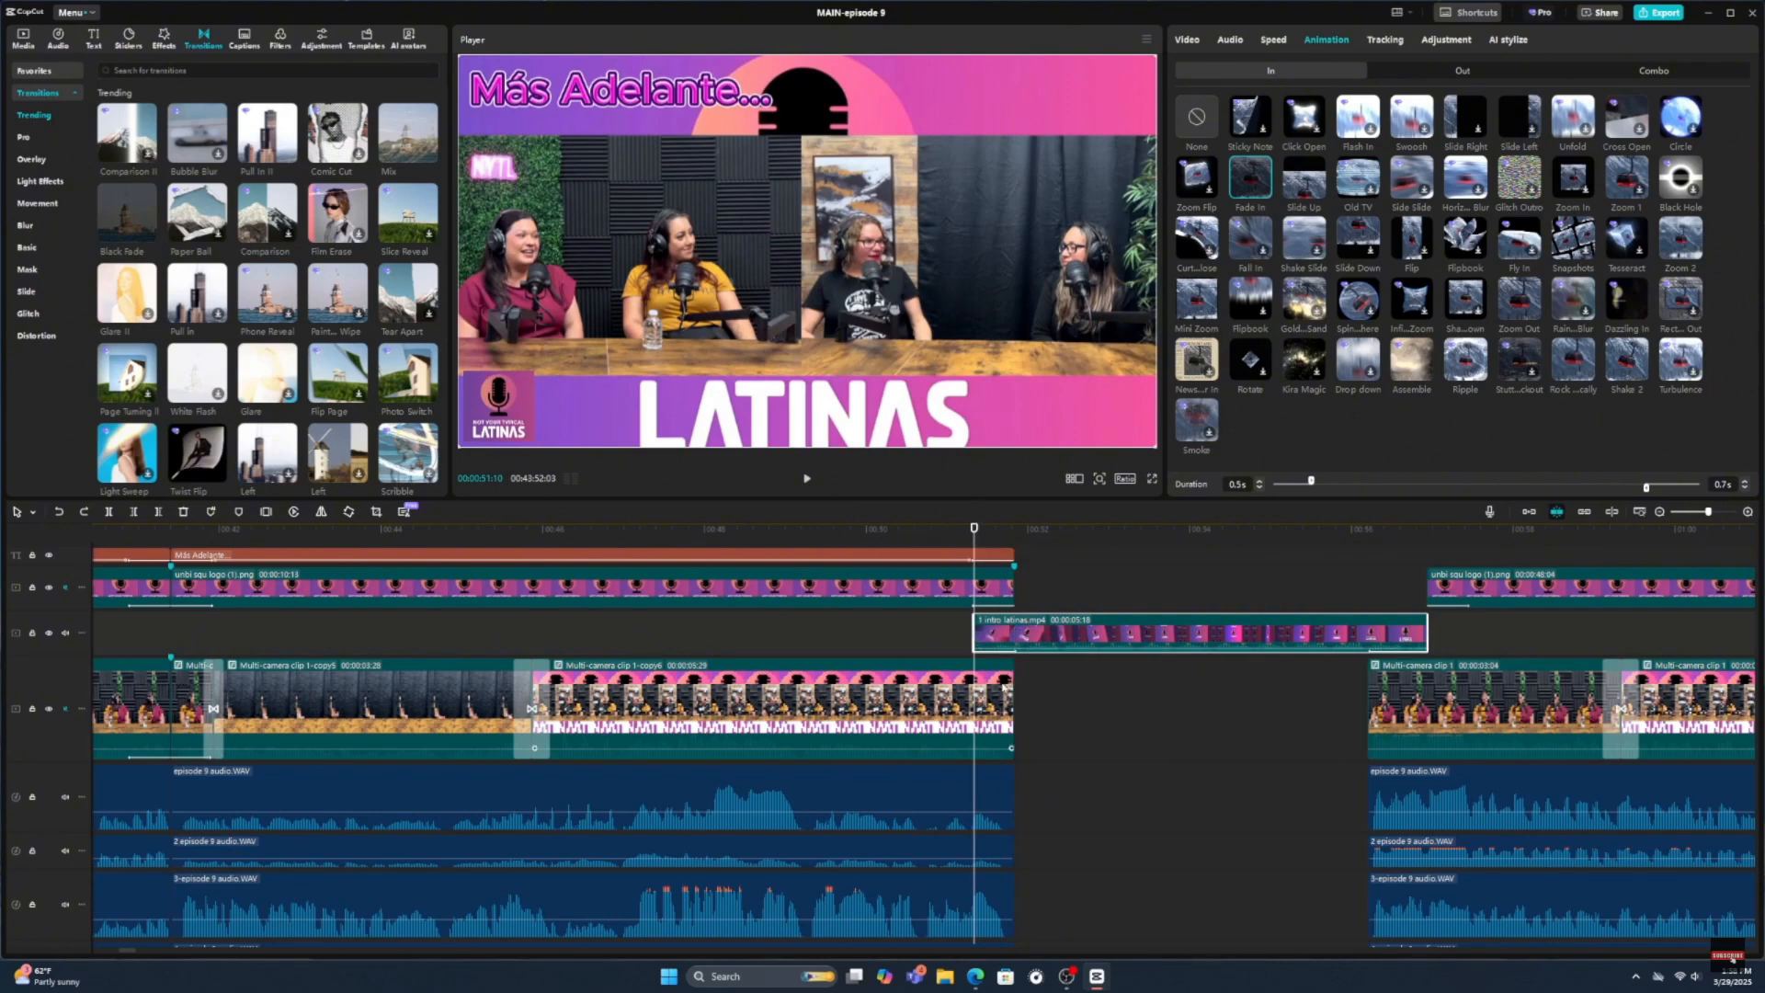
pyautogui.click(1005, 687)
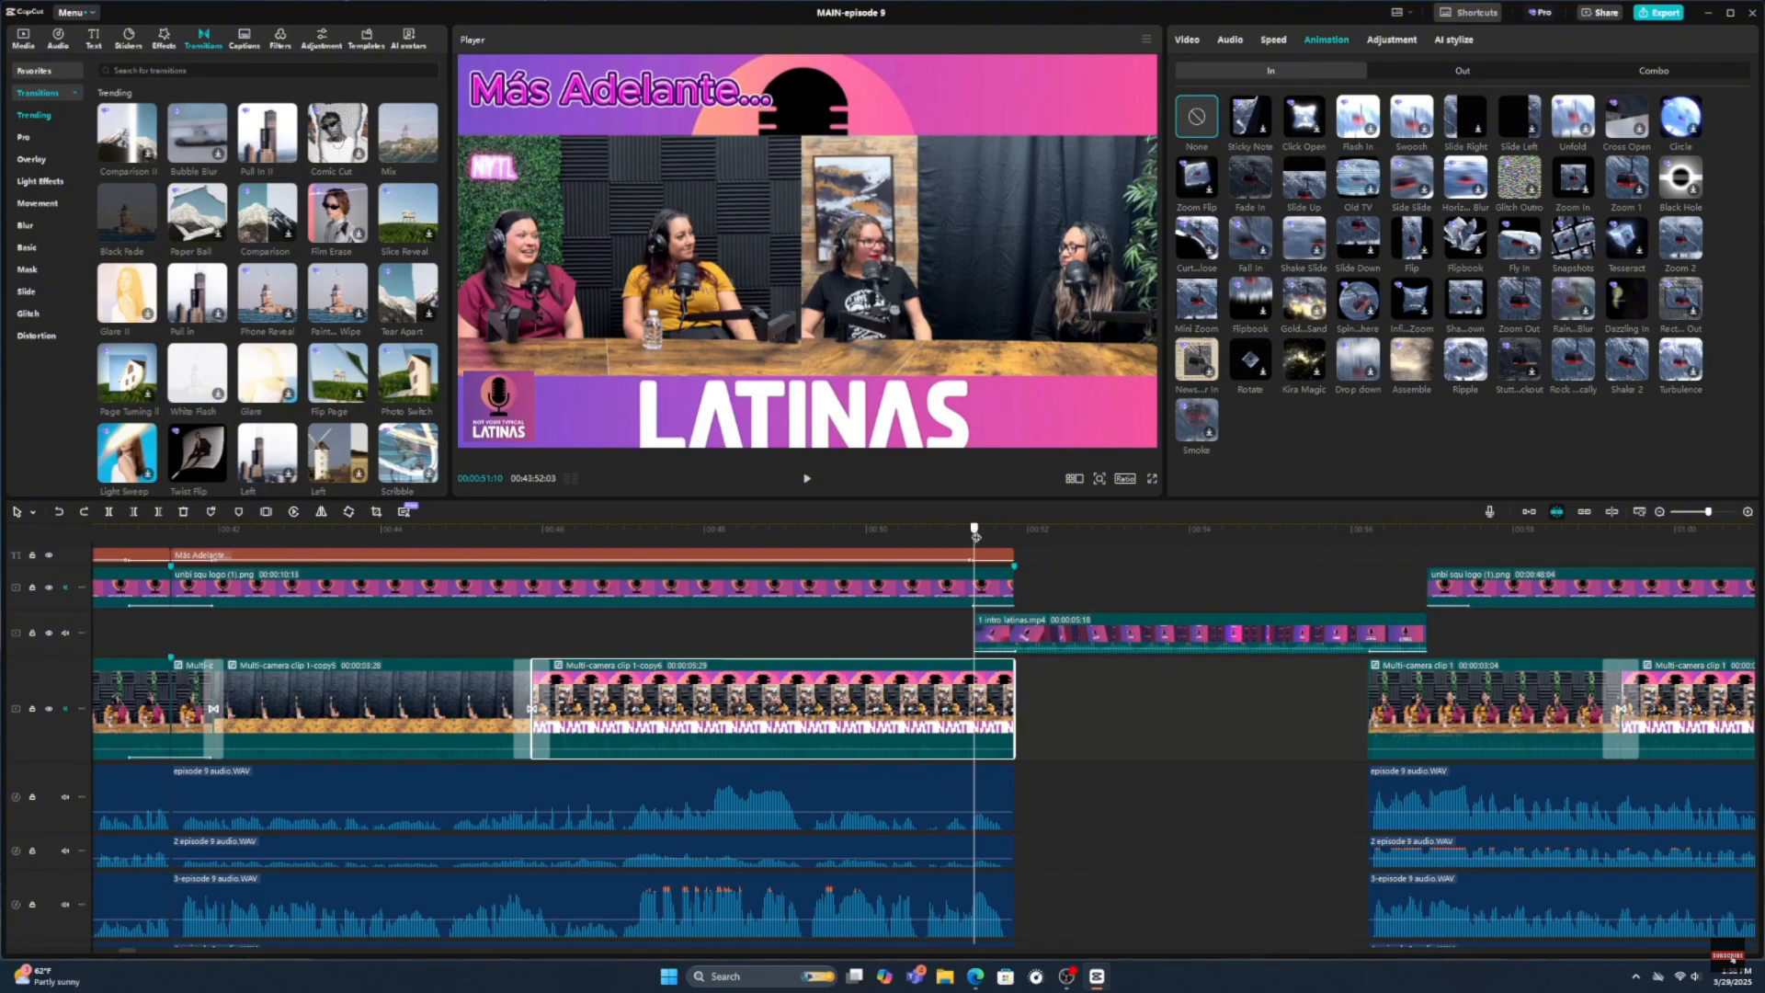
pyautogui.moveTo(974, 532)
pyautogui.mouseDown()
pyautogui.moveTo(1015, 535)
pyautogui.moveTo(987, 535)
pyautogui.mouseUp()
pyautogui.click(1048, 636)
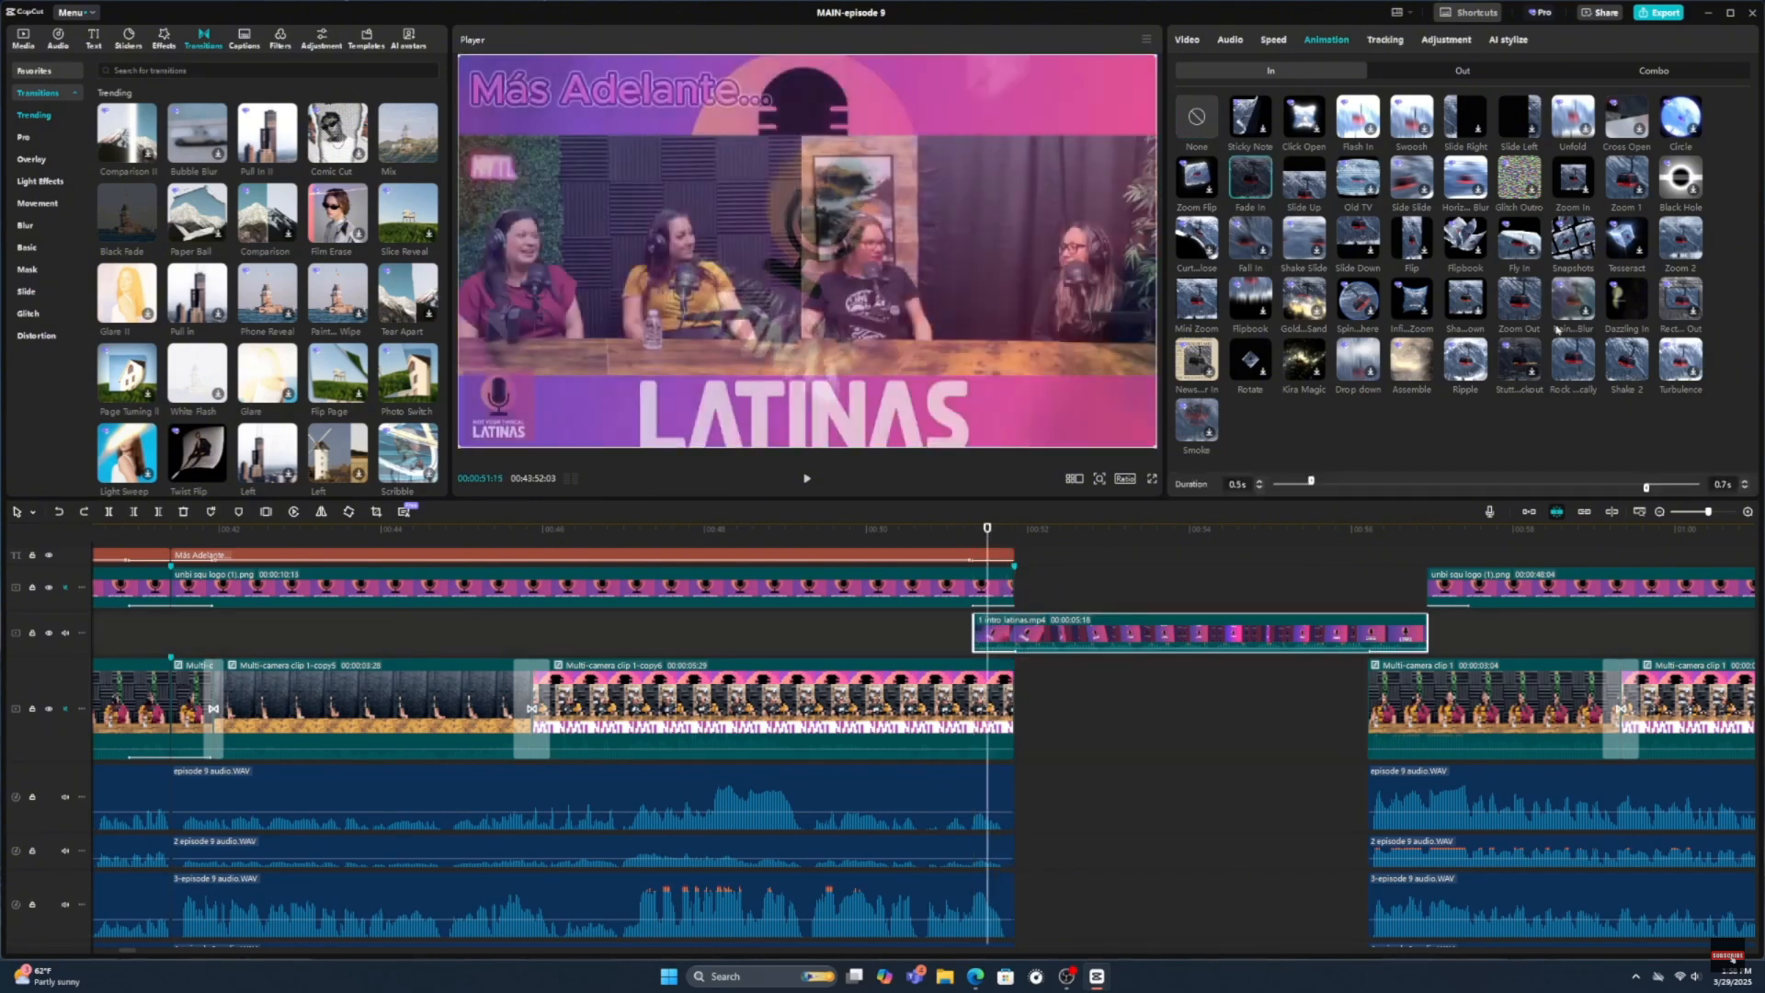
# - Set the intro clip's Fade In duration to 0.7 s and play back the change from the last teaser to check it
pyautogui.click(1260, 485)
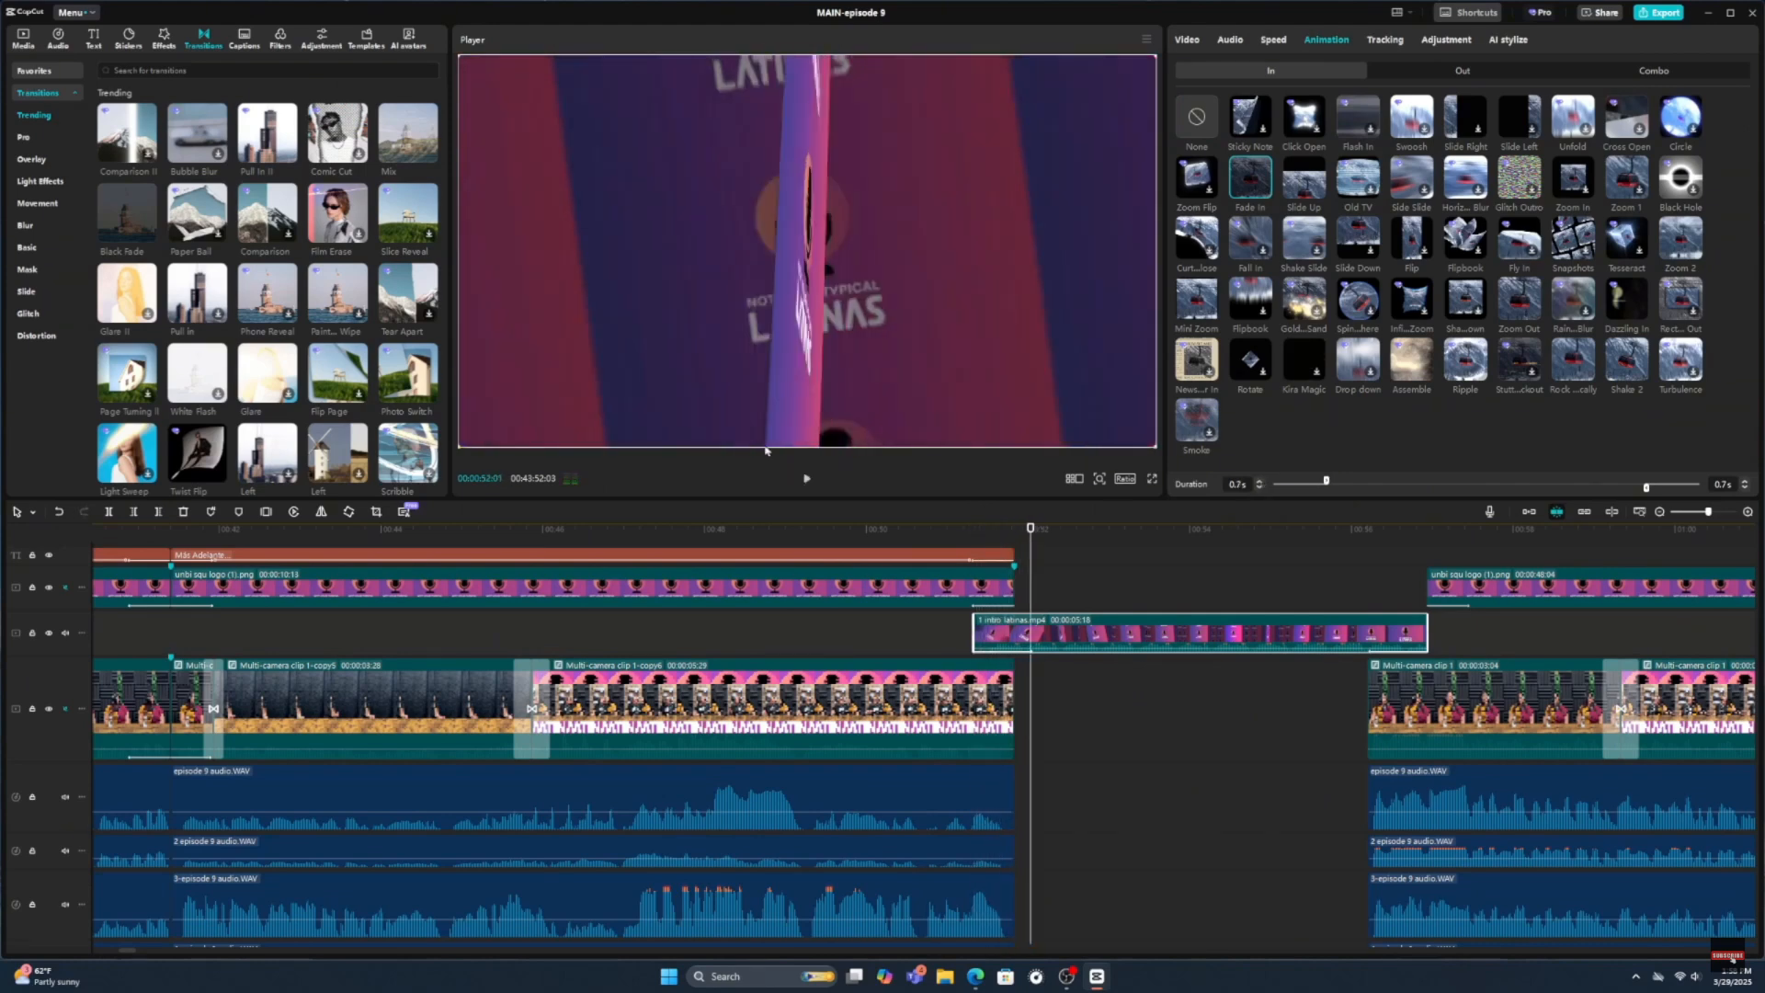
pyautogui.click(1027, 544)
pyautogui.moveTo(1027, 545)
pyautogui.mouseDown()
pyautogui.moveTo(986, 551)
pyautogui.moveTo(1041, 556)
pyautogui.moveTo(996, 561)
pyautogui.moveTo(1014, 566)
pyautogui.mouseUp()
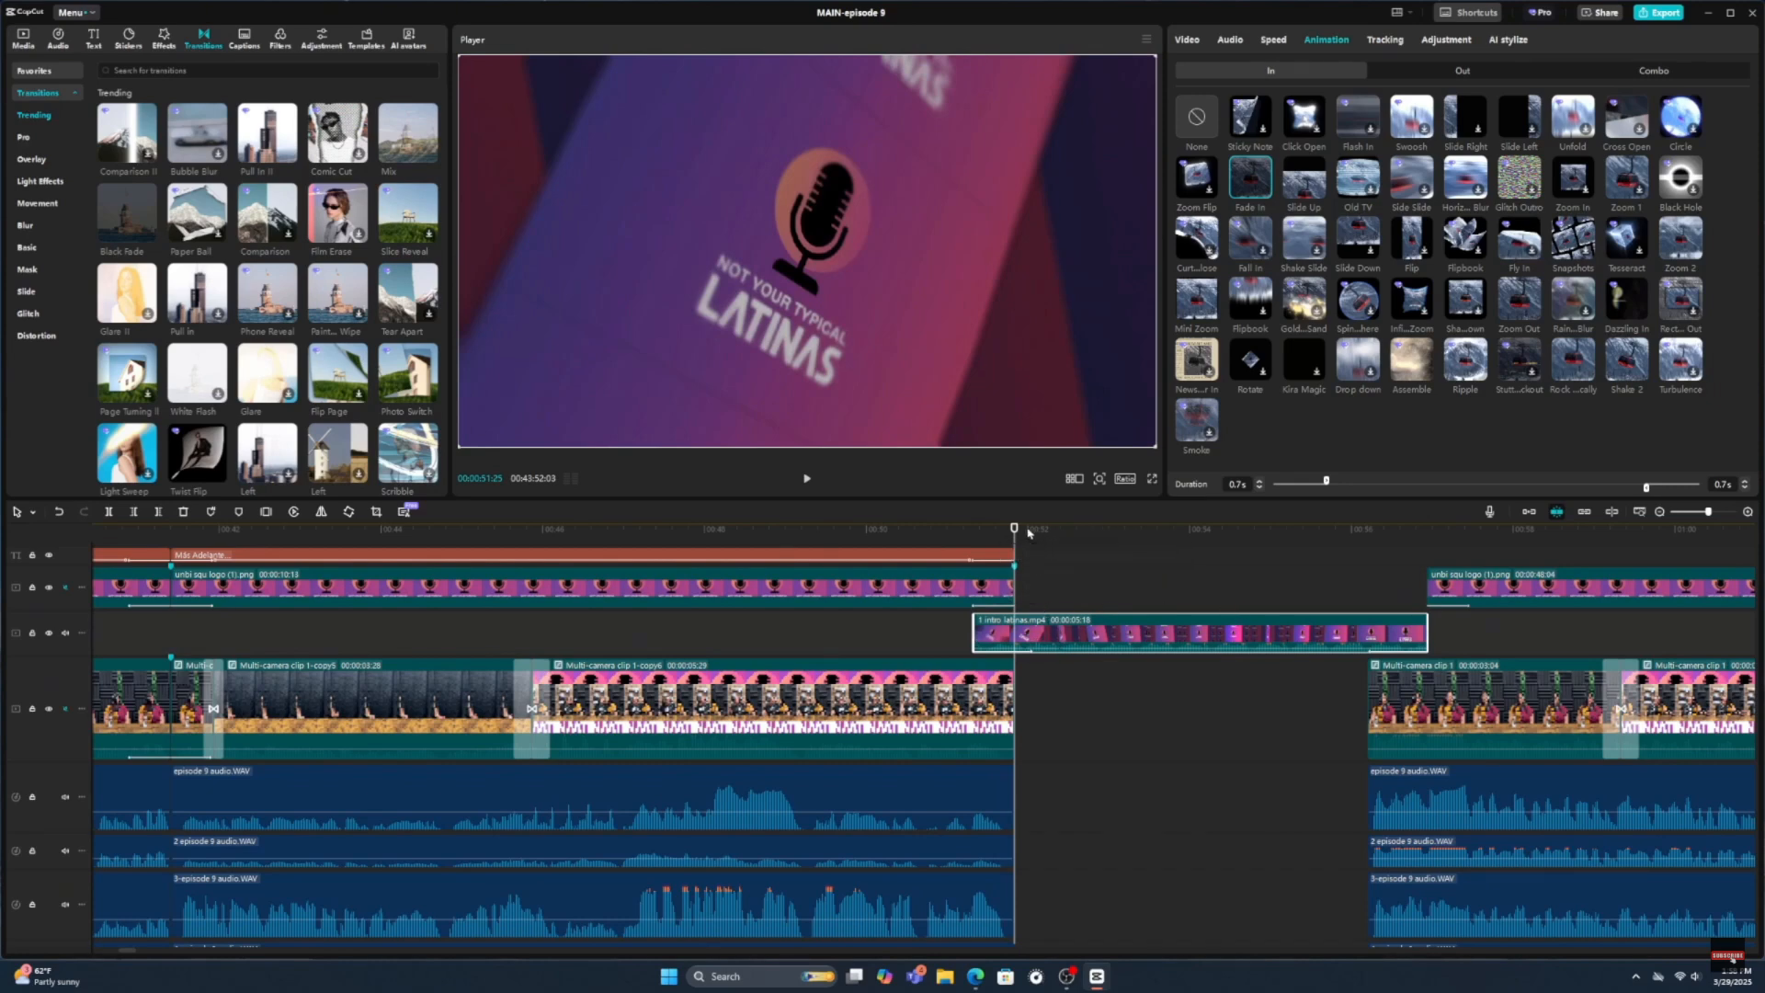
pyautogui.moveTo(1014, 538); pyautogui.dragTo(873, 542)
pyautogui.click(805, 480)
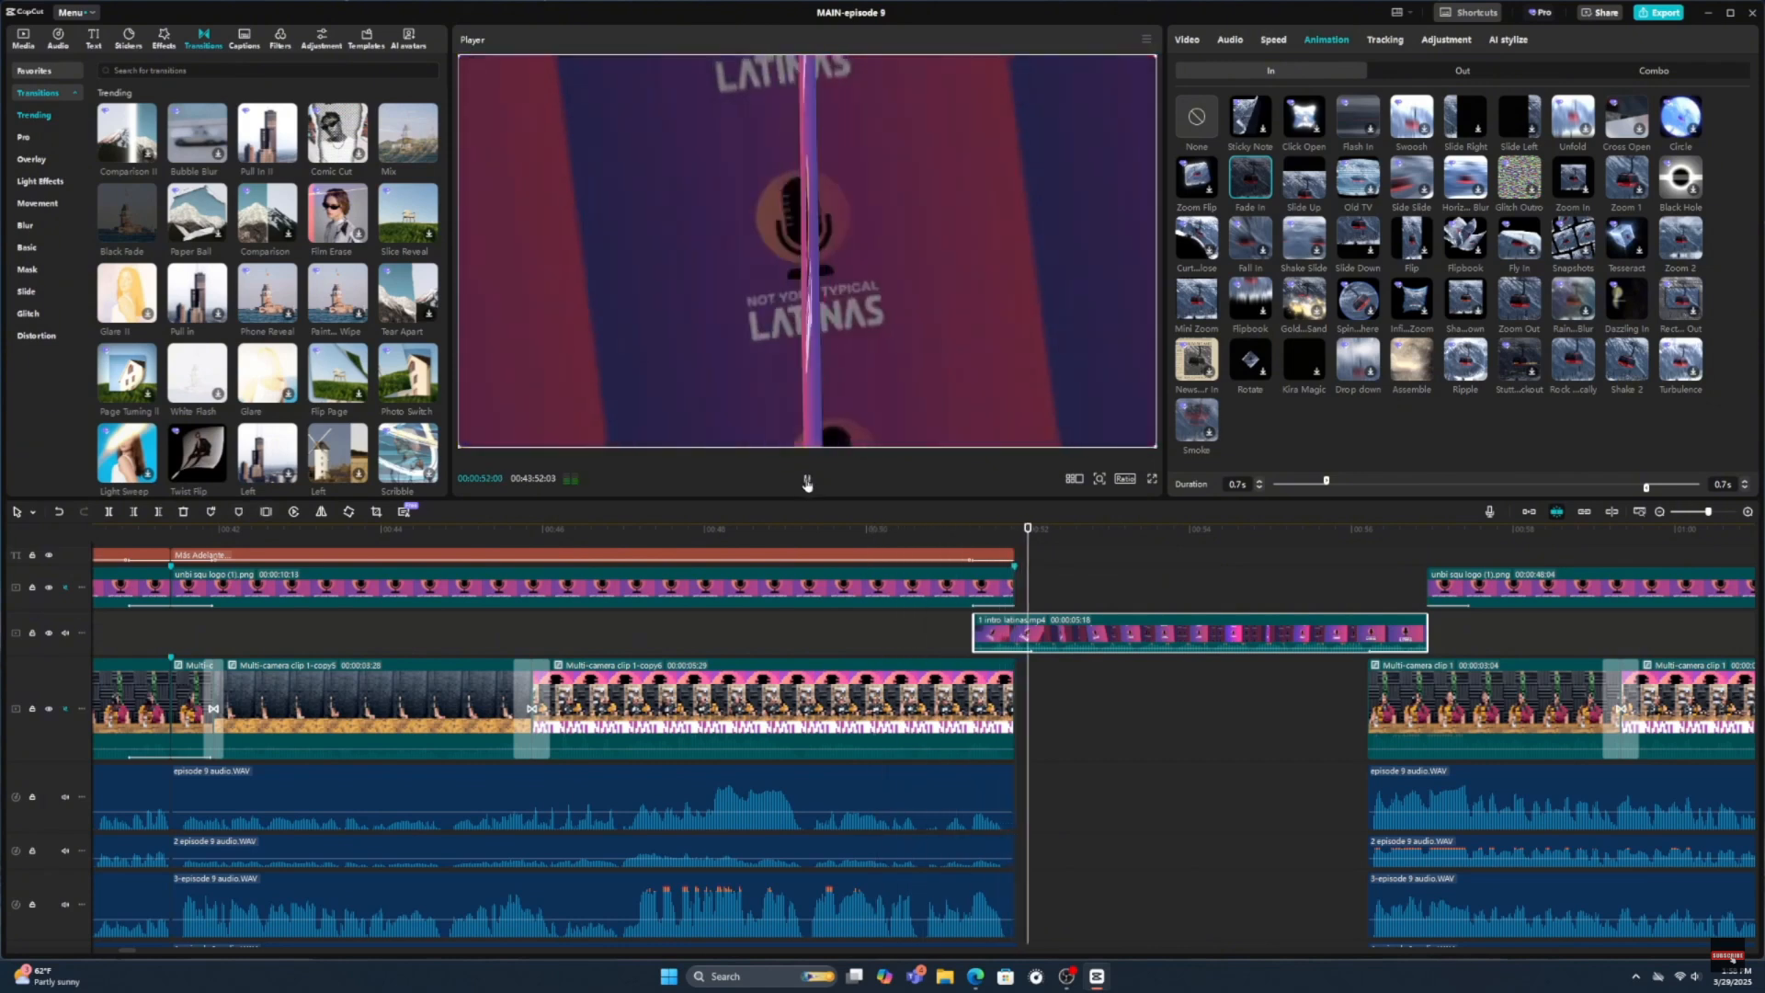
pyautogui.click(806, 481)
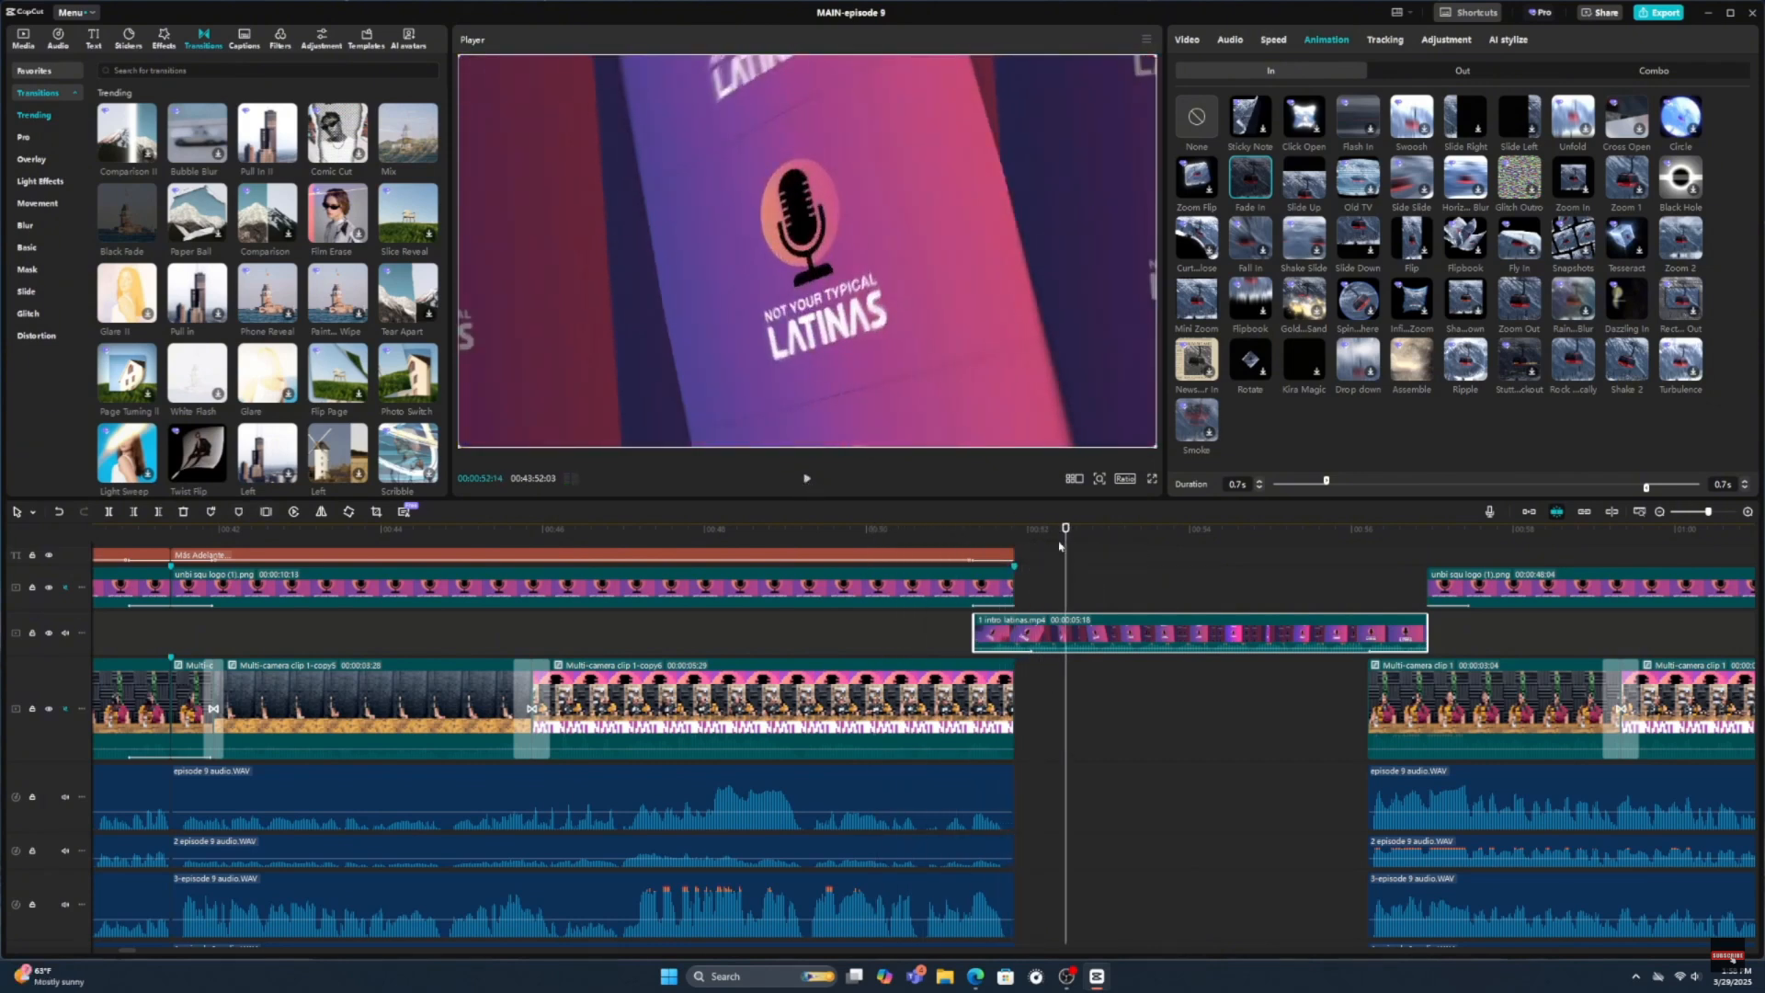
pyautogui.moveTo(1059, 546); pyautogui.dragTo(1014, 552)
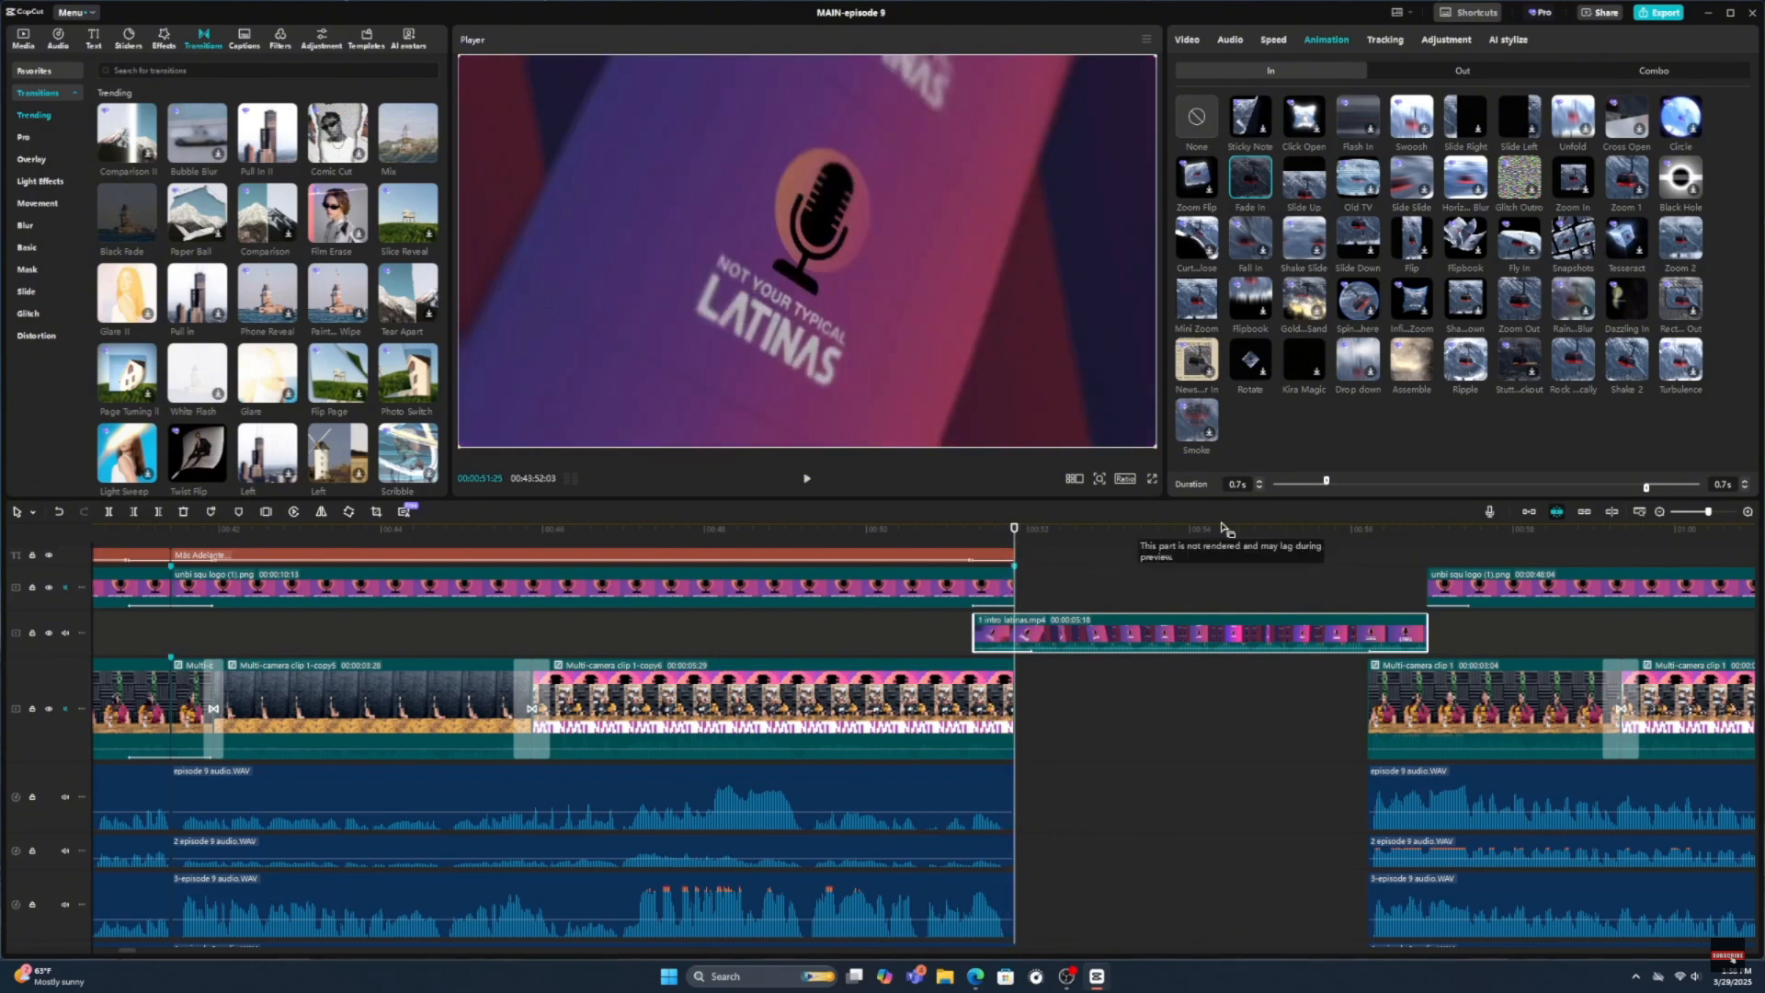
# - Undo the changes to the intro clip's Fade In duration
pyautogui.click(59, 512)
pyautogui.click(59, 512)
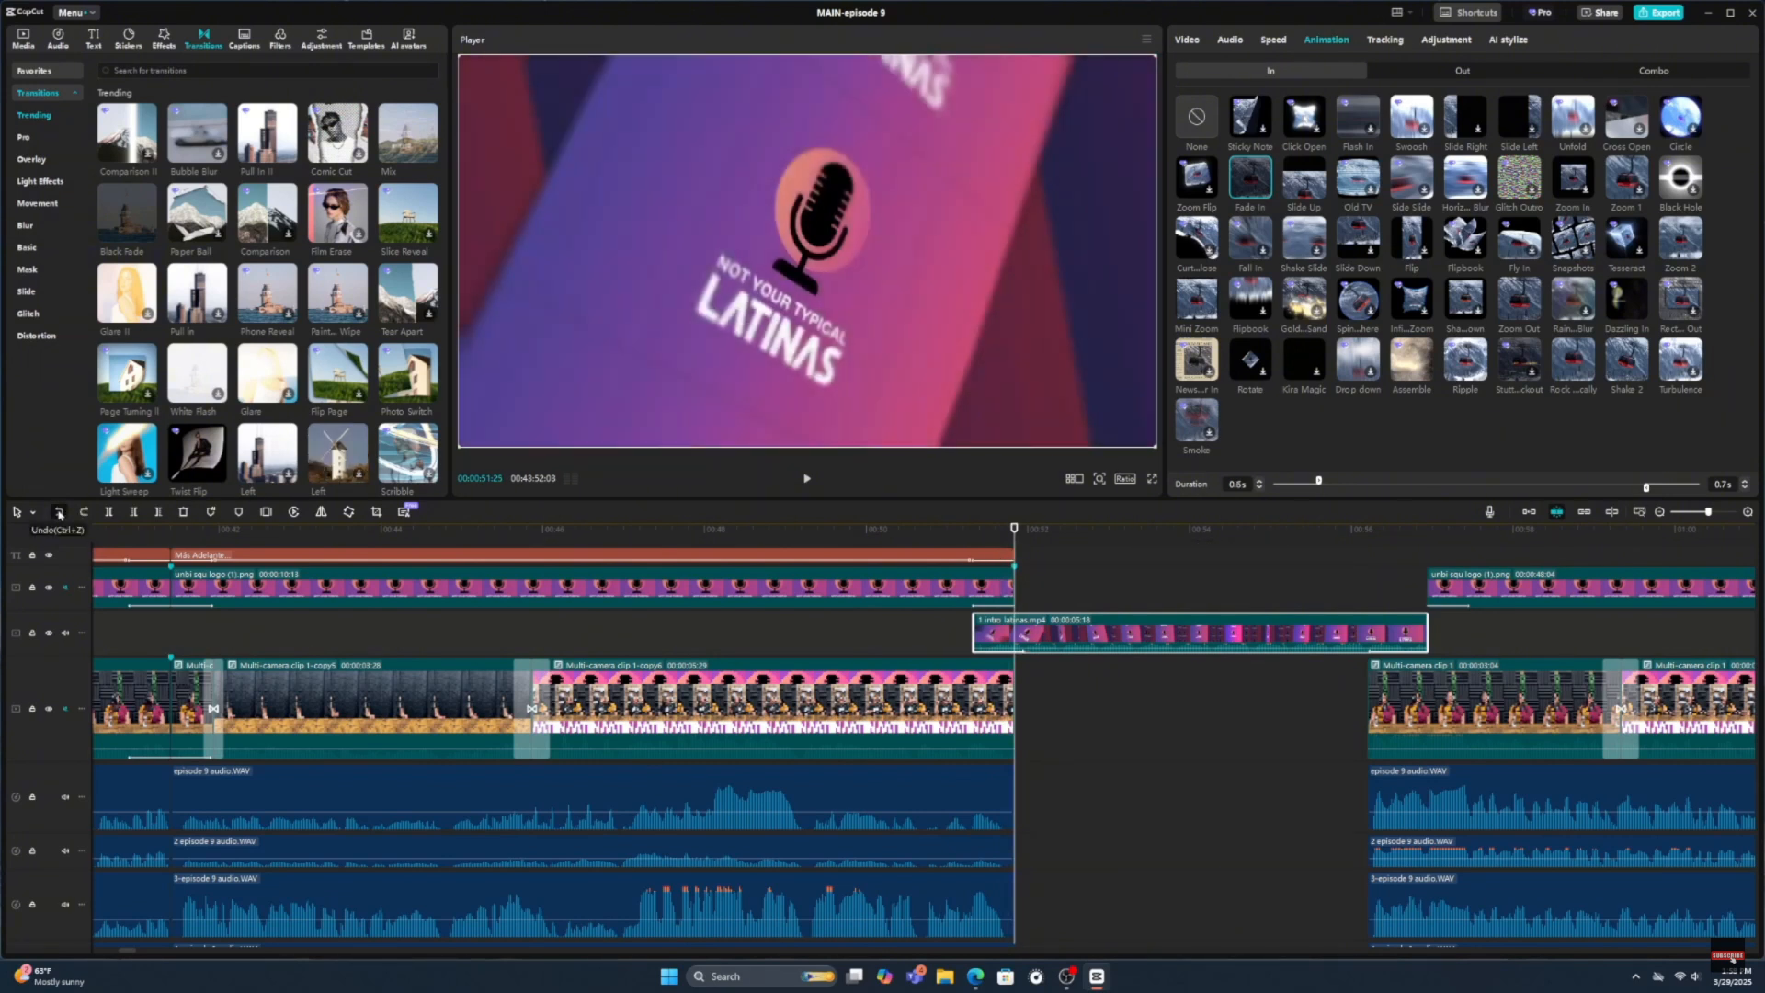
# - Examine the end of the intro clip where it overlaps the first episode clip, scrubbing to about 56 seconds
pyautogui.moveTo(1022, 534)
pyautogui.mouseDown()
pyautogui.moveTo(960, 544)
pyautogui.moveTo(1057, 554)
pyautogui.moveTo(997, 557)
pyautogui.moveTo(1023, 557)
pyautogui.mouseUp()
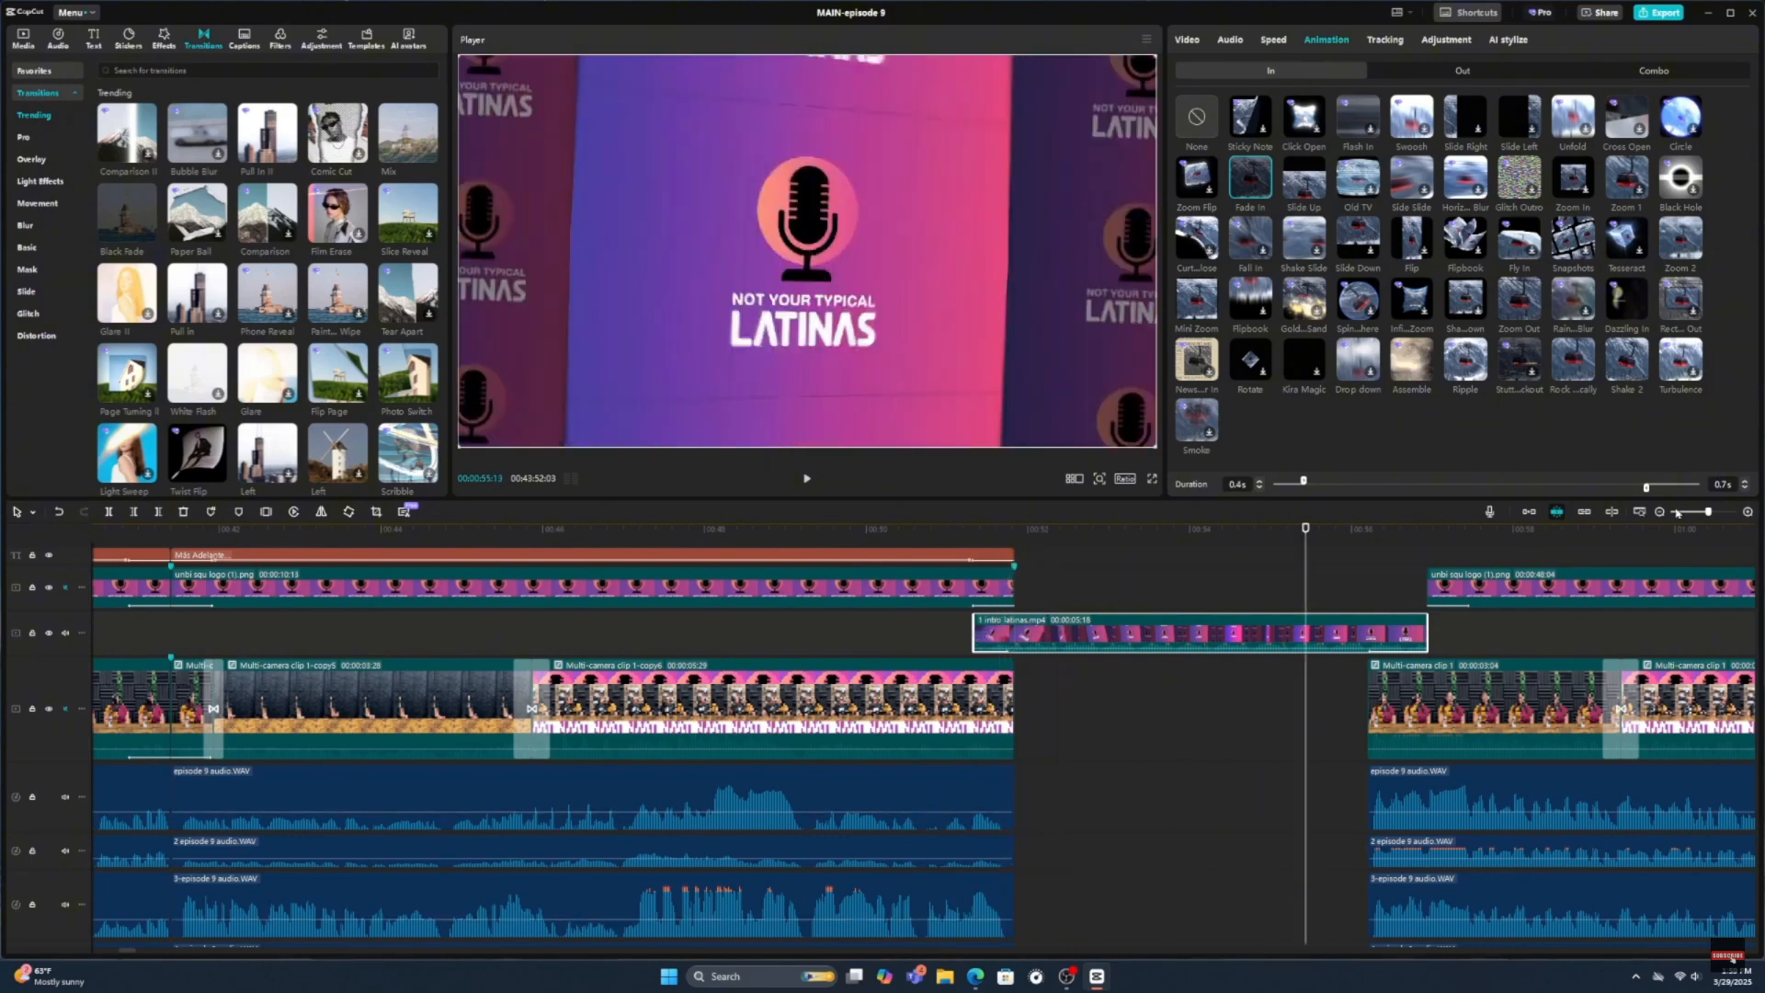
pyautogui.click(1660, 512)
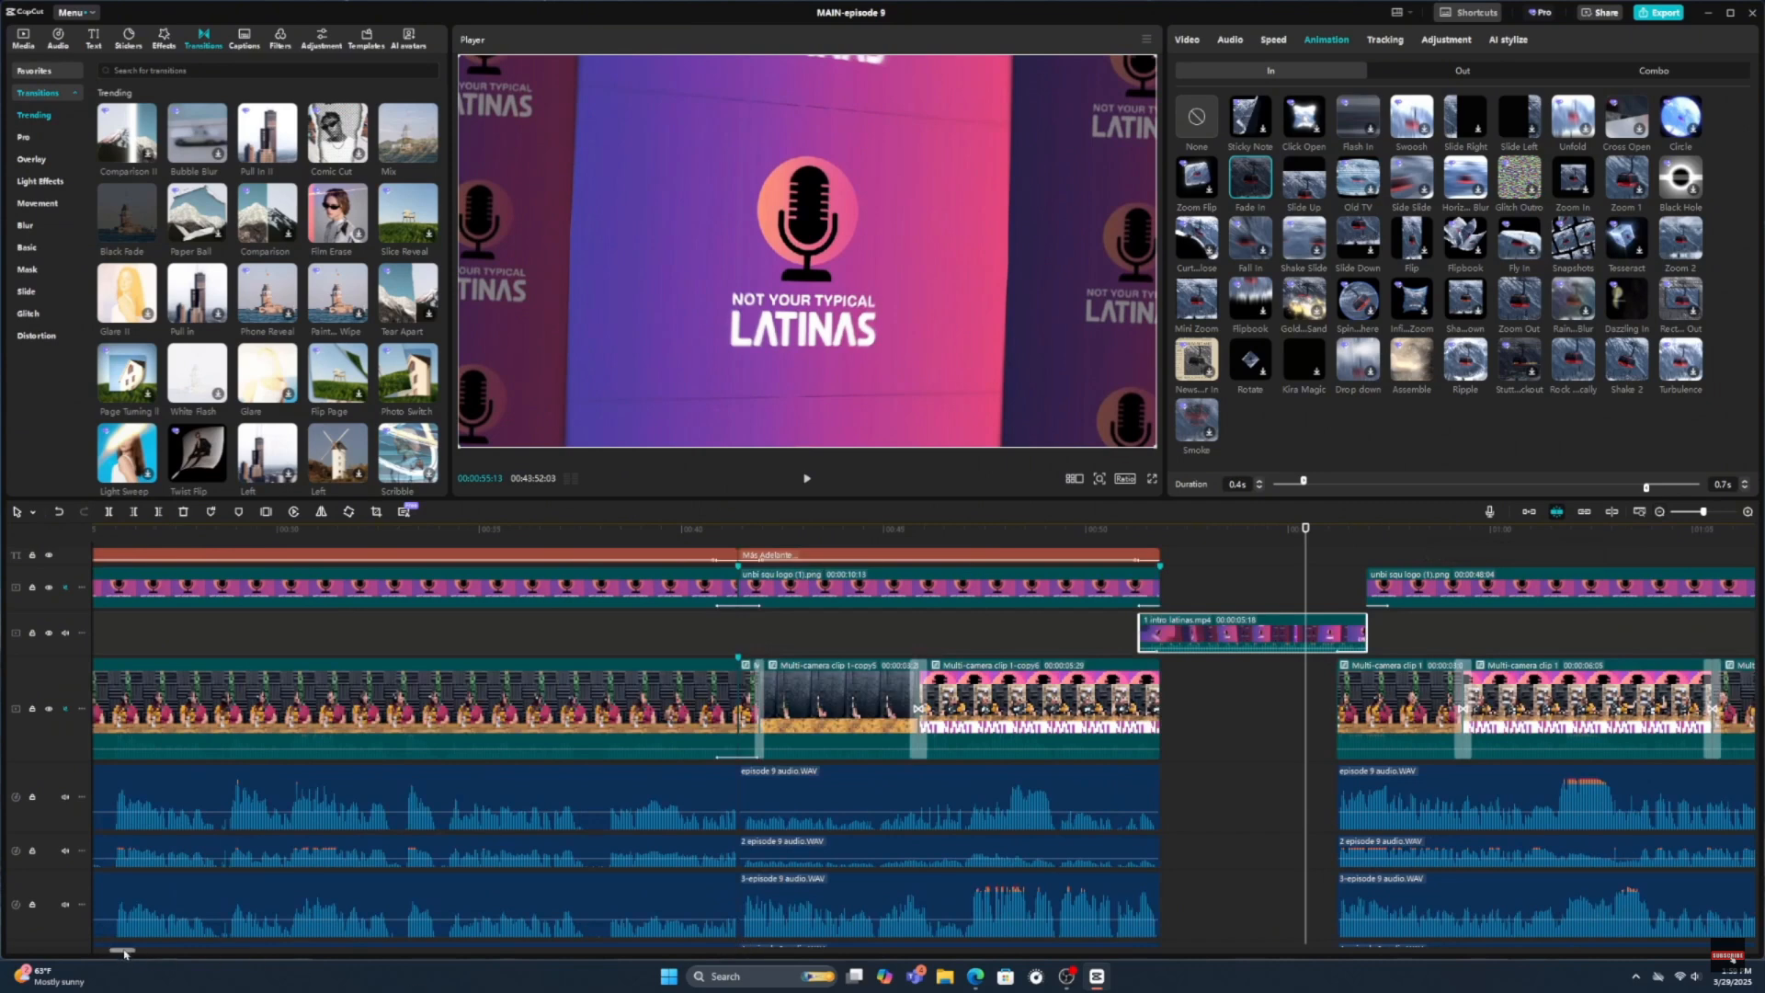
pyautogui.moveTo(125, 952); pyautogui.dragTo(137, 951)
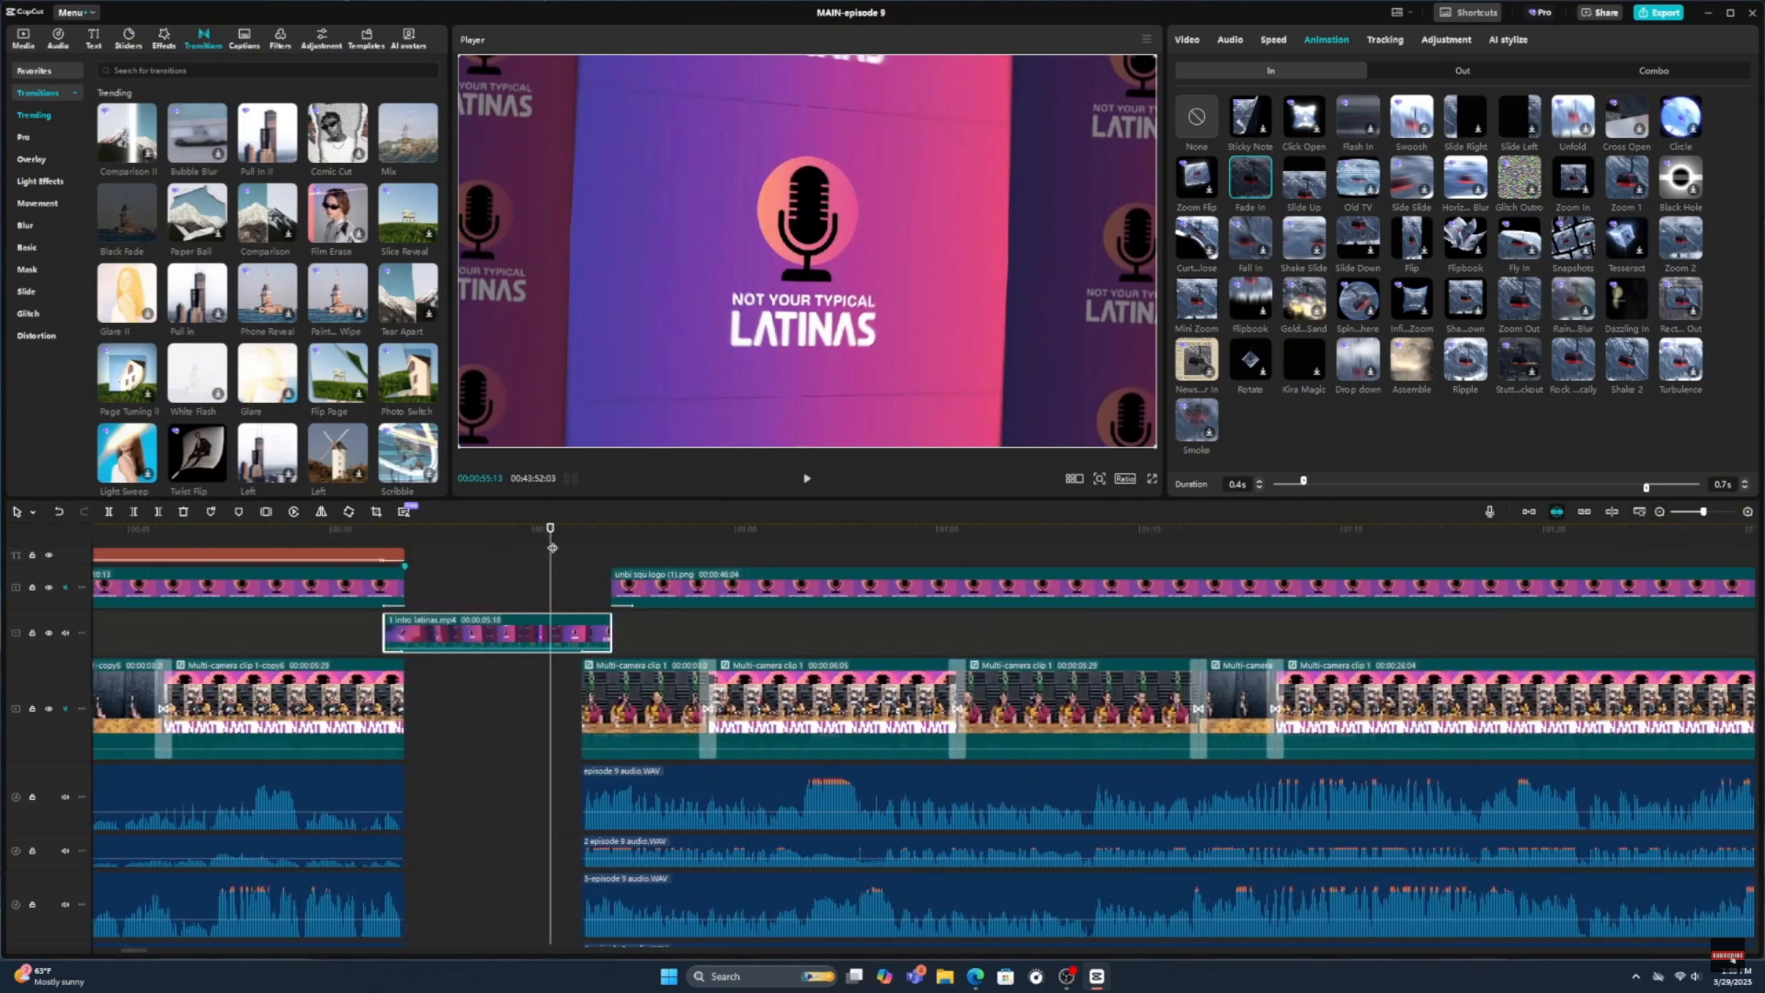
pyautogui.moveTo(552, 548)
pyautogui.mouseDown()
pyautogui.moveTo(611, 550)
pyautogui.moveTo(586, 549)
pyautogui.mouseUp()
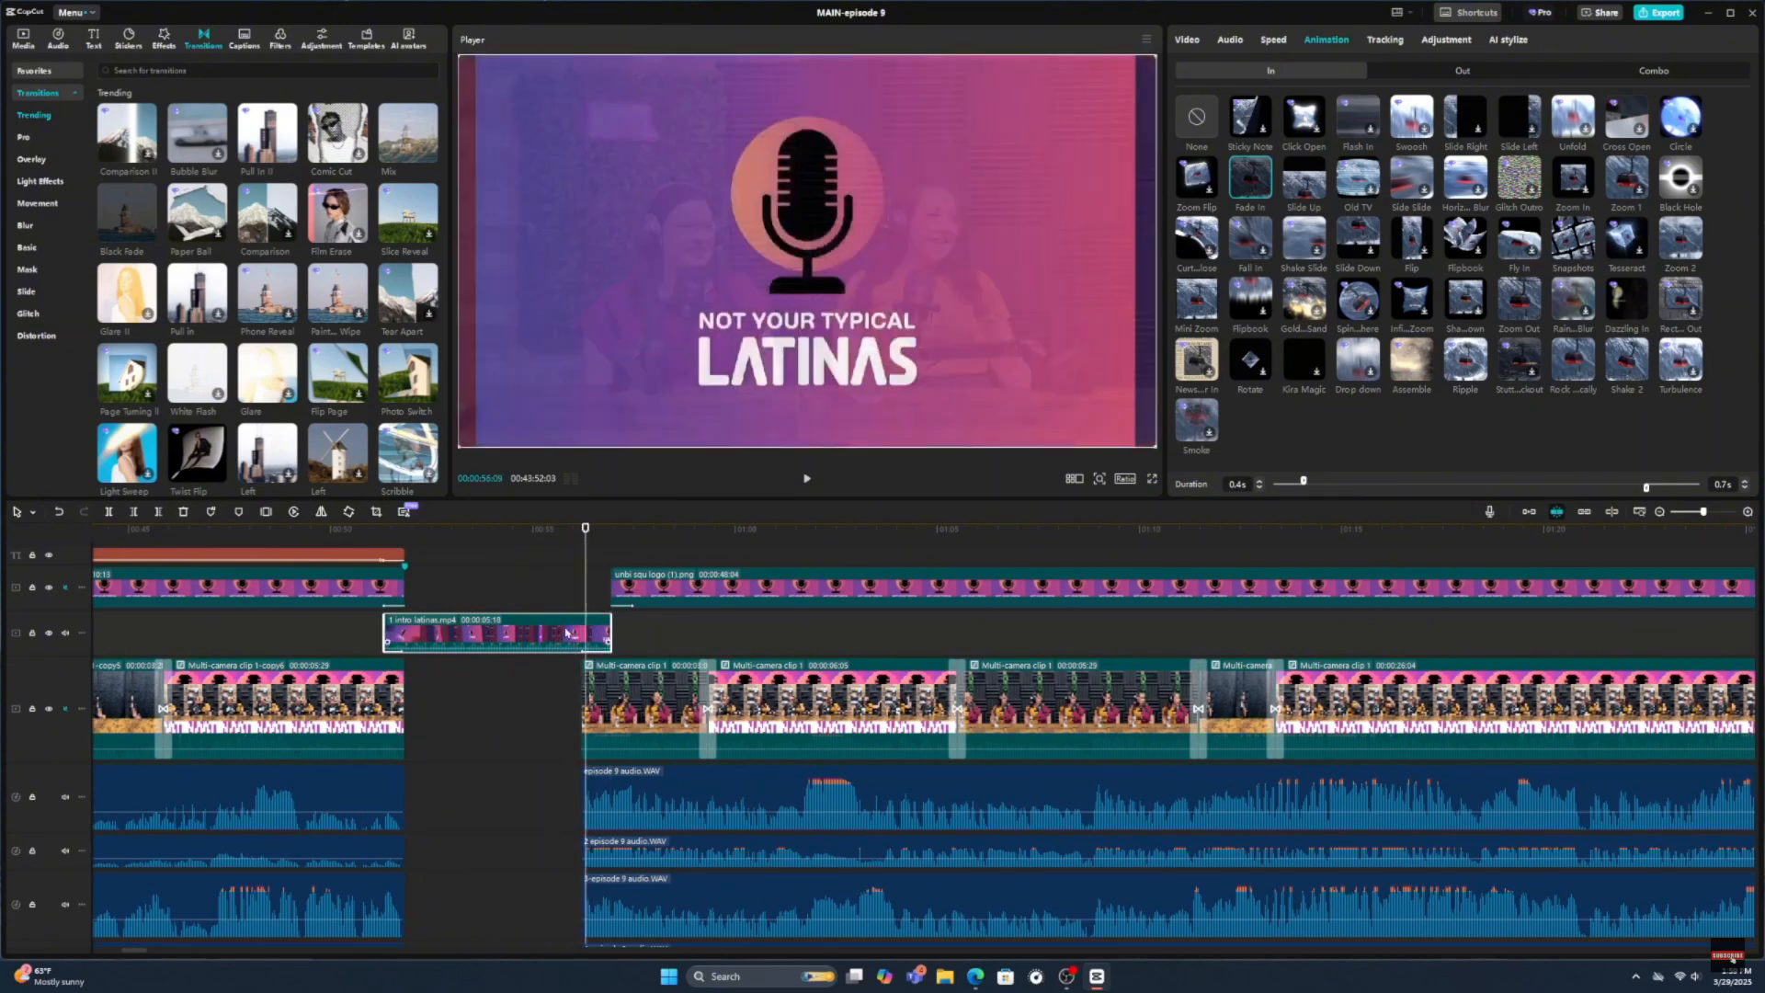
# - Try shifting the intro clip slightly earlier to shorten its overlap with the start of the episode, and undo the move
pyautogui.moveTo(566, 632)
pyautogui.mouseDown()
pyautogui.moveTo(536, 660)
pyautogui.moveTo(535, 709)
pyautogui.moveTo(550, 628)
pyautogui.mouseUp()
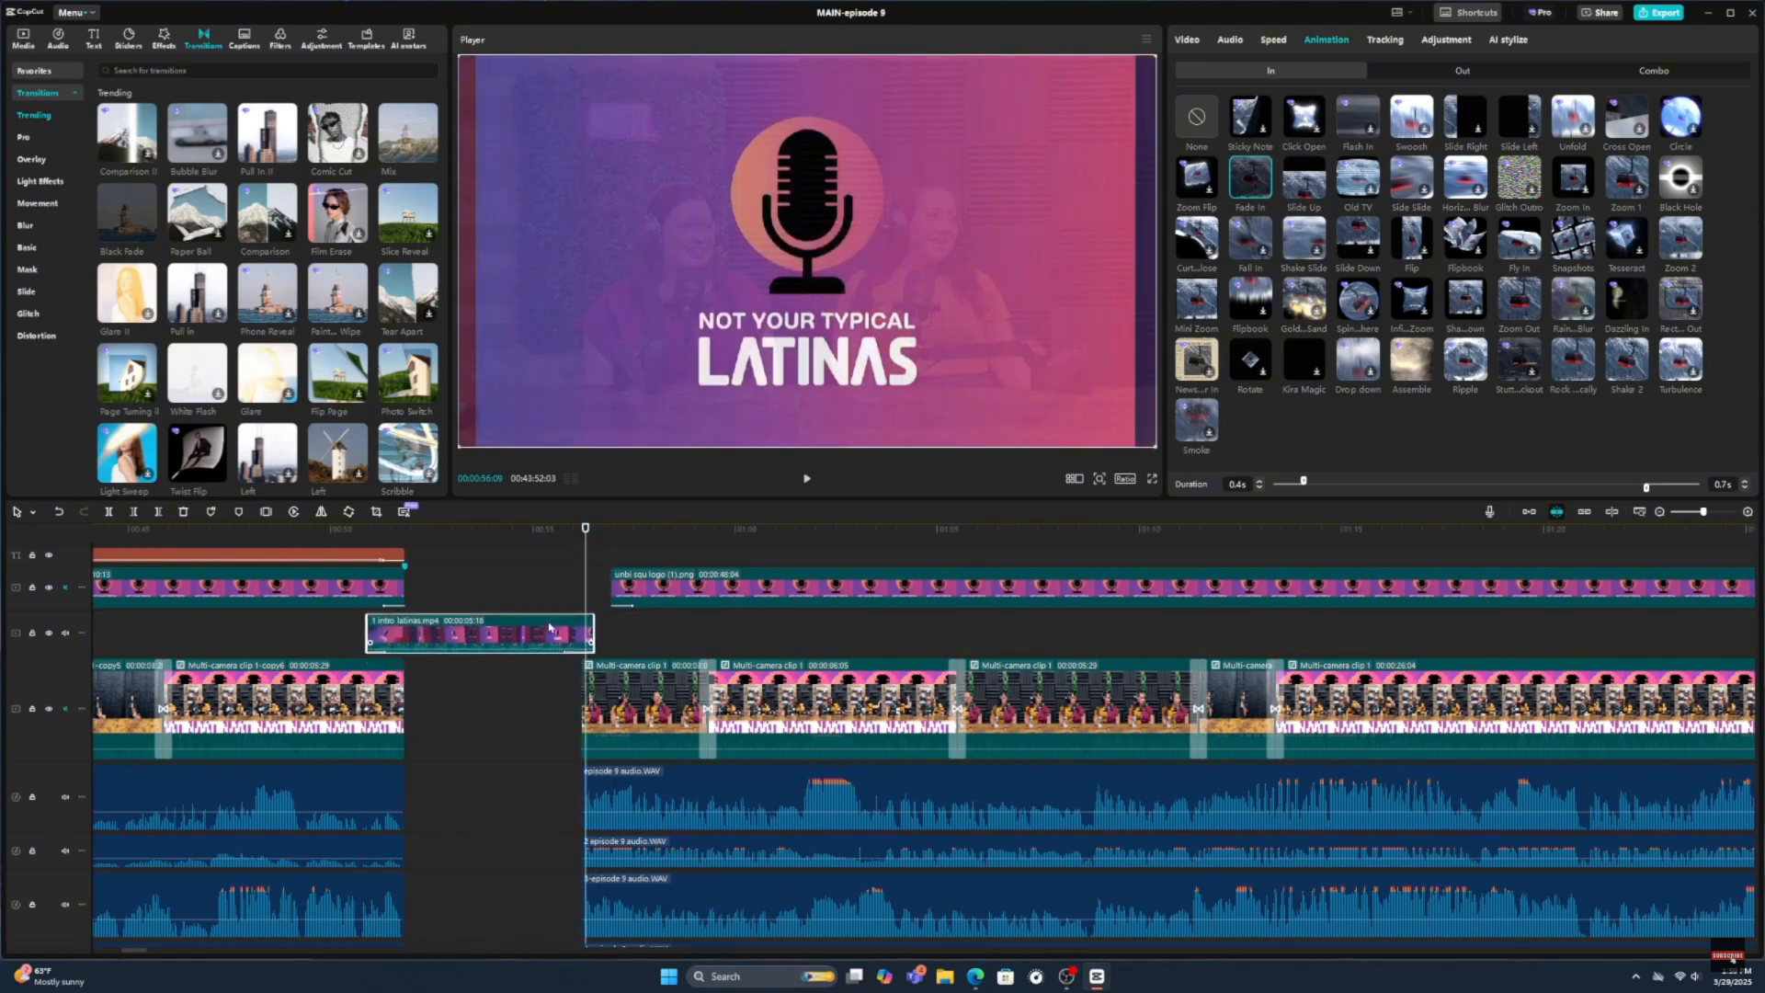
pyautogui.click(57, 512)
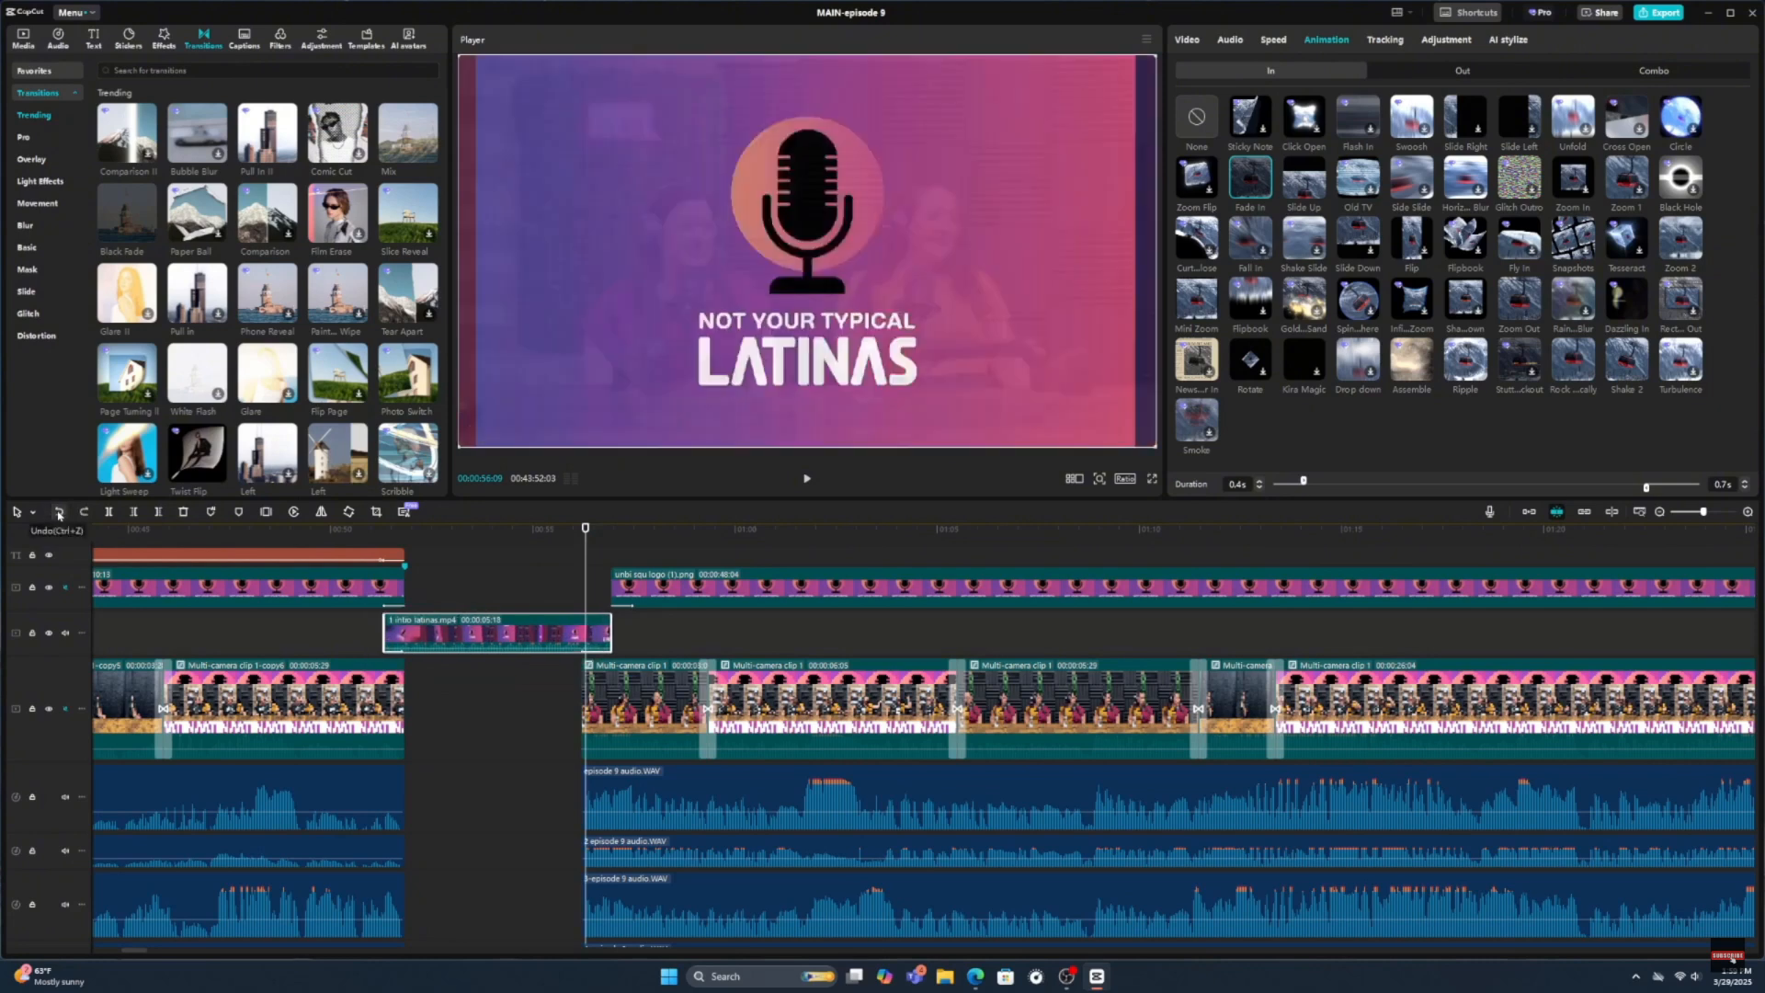
# - Scrub through the intro clip's blend into the episode at about 56 seconds and show its Fade Out animation settings
pyautogui.click(566, 563)
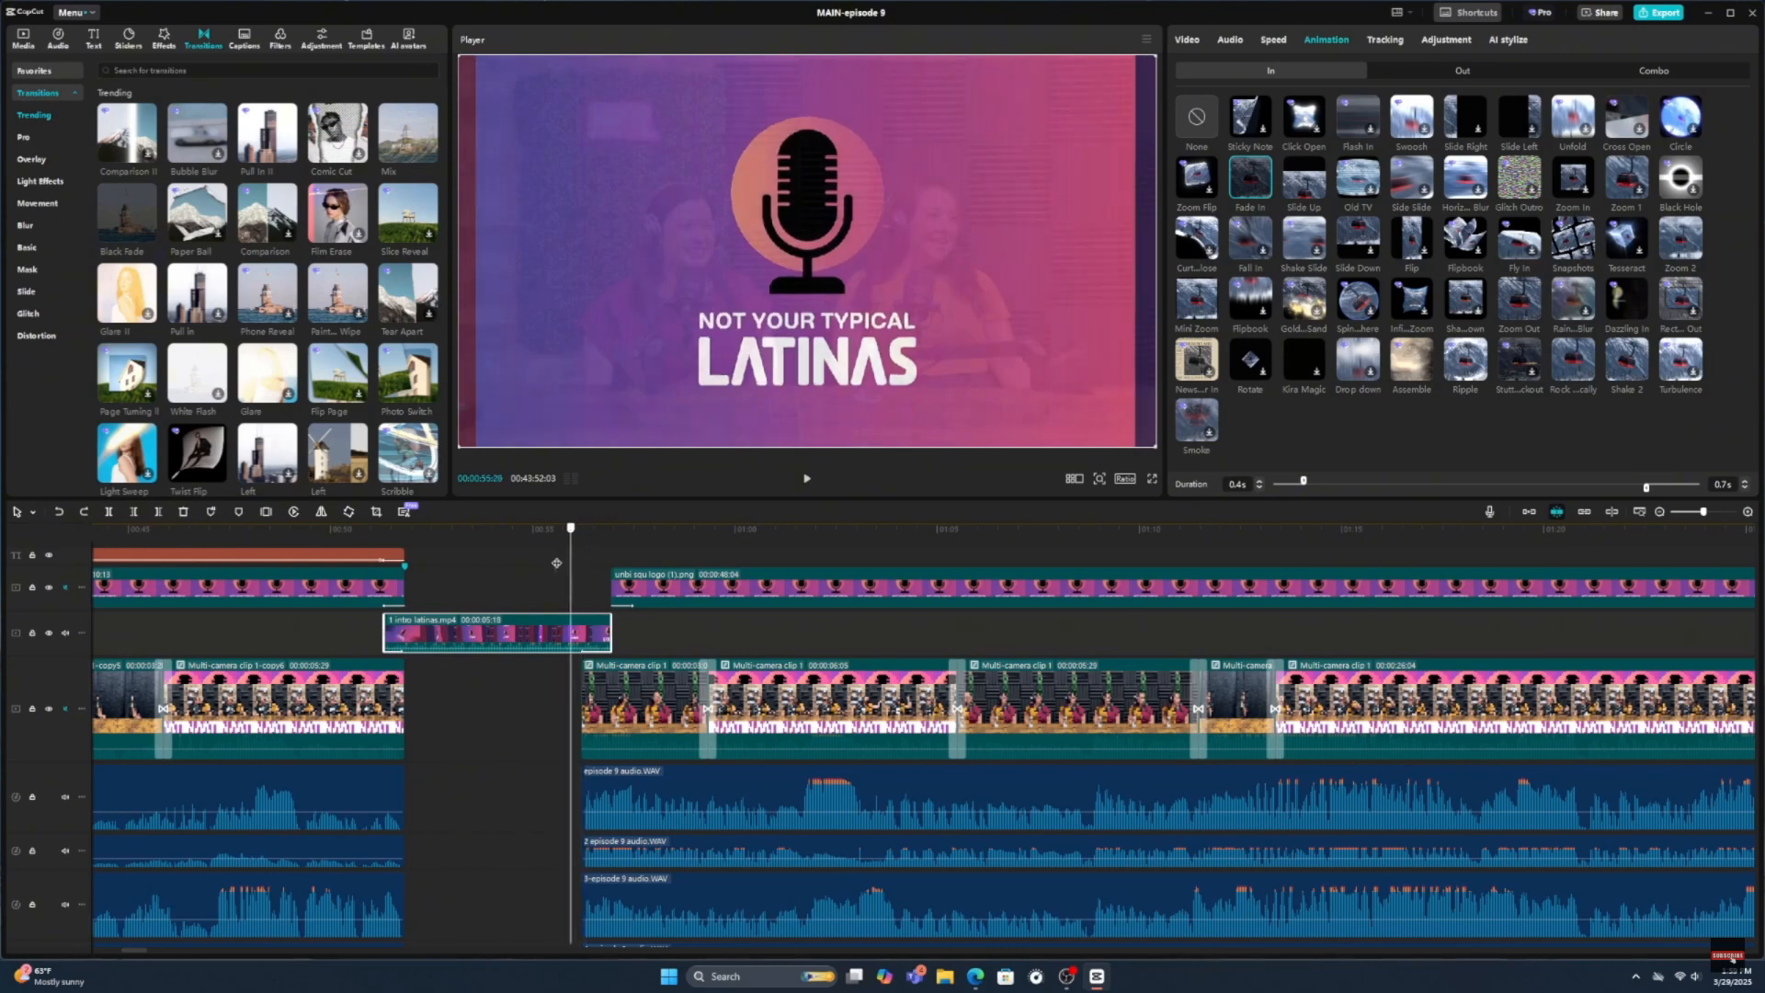
pyautogui.moveTo(567, 567); pyautogui.dragTo(589, 575)
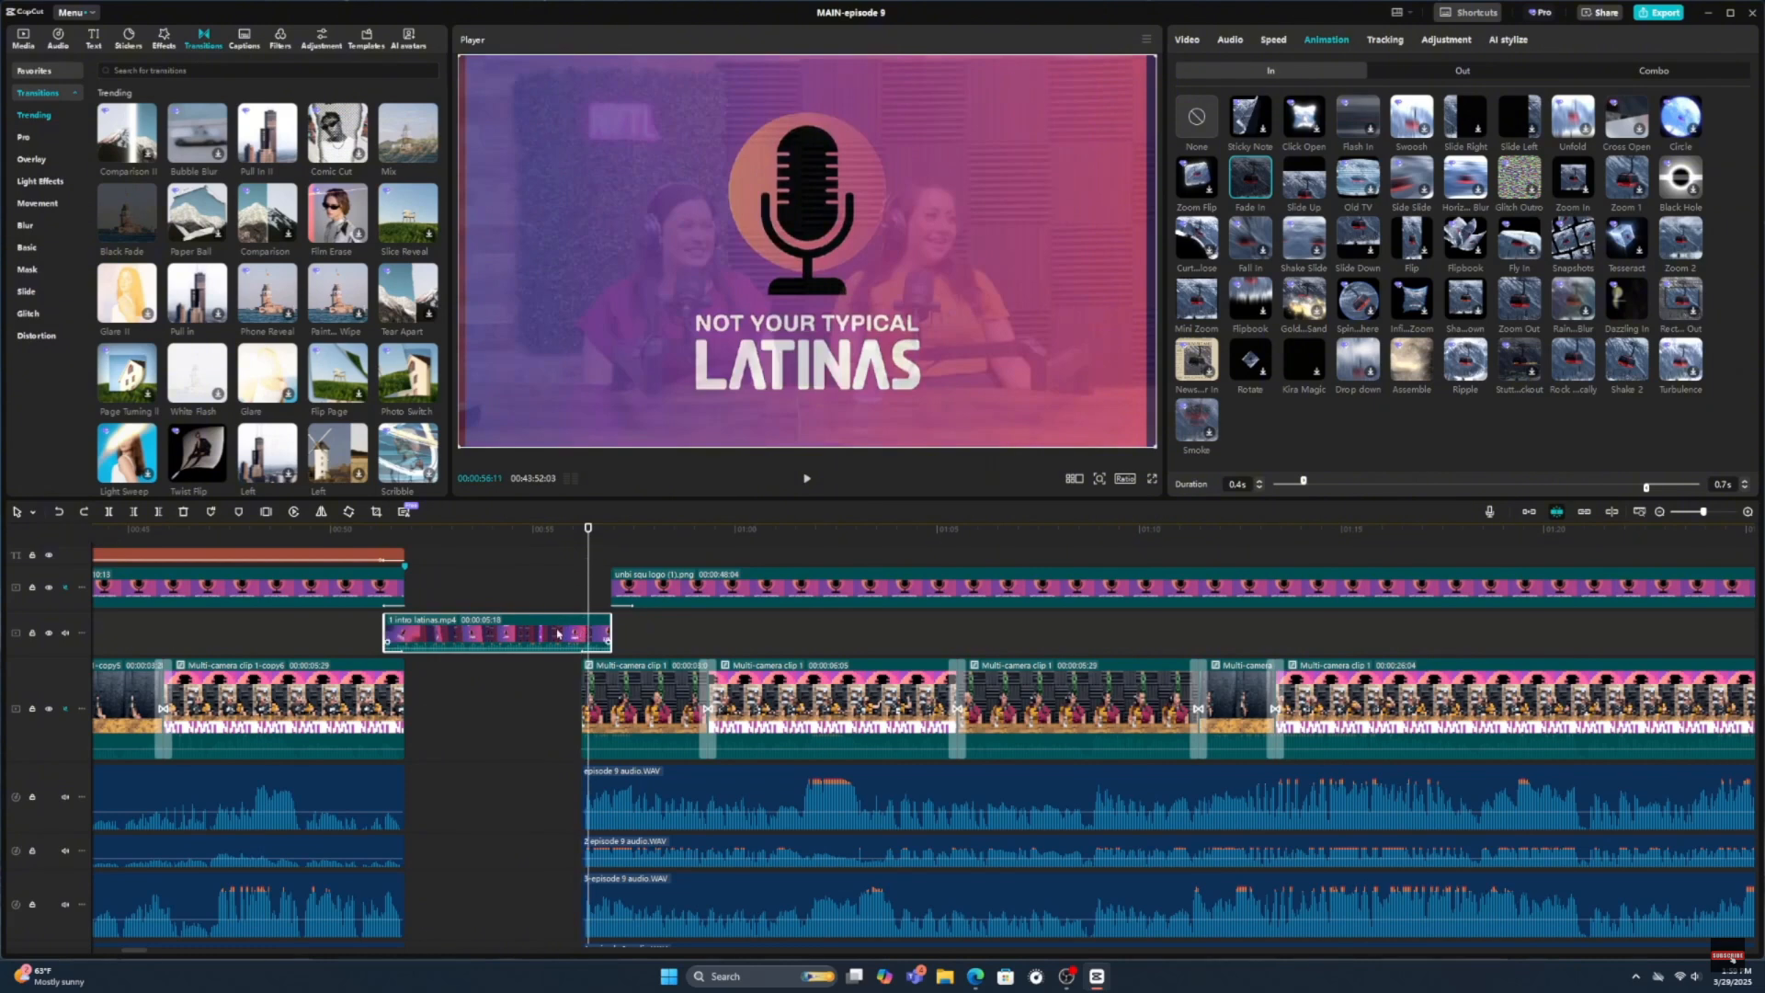
pyautogui.click(1395, 77)
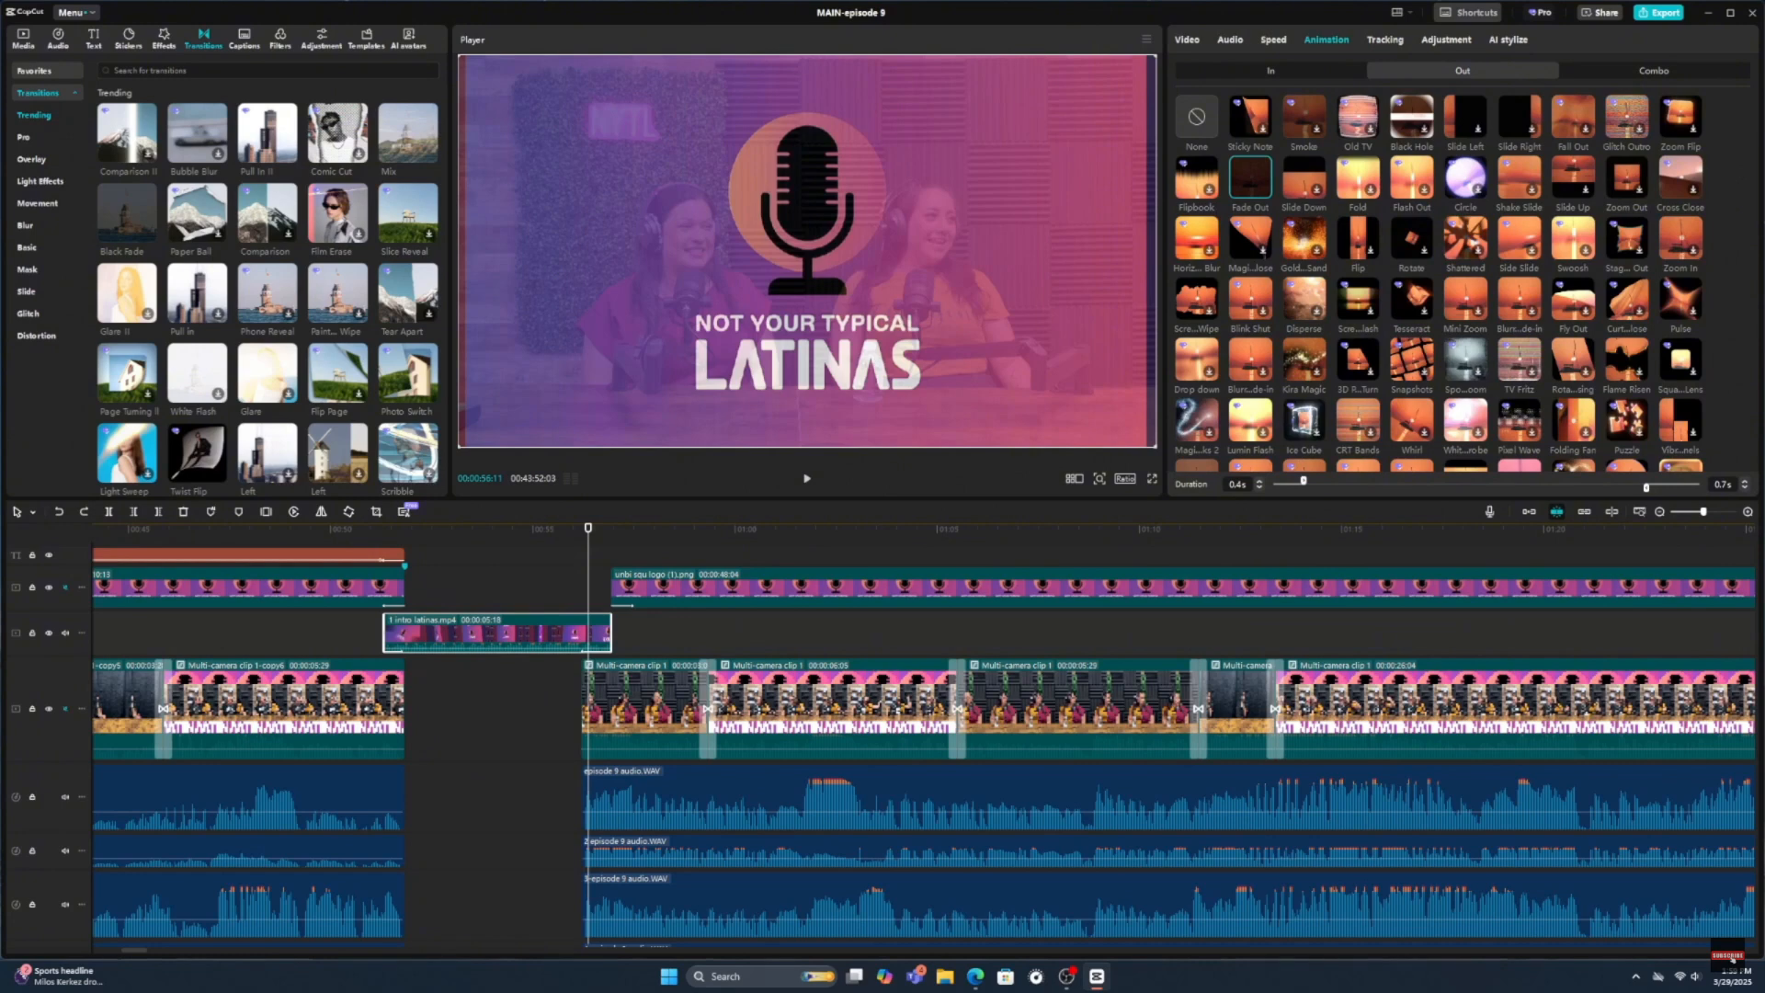
# - Switch to the Trello card "intro coming up captions" and review its caption, logo and fade notes beside the timeline
pyautogui.moveTo(0, 170); pyautogui.dragTo(771, 169)
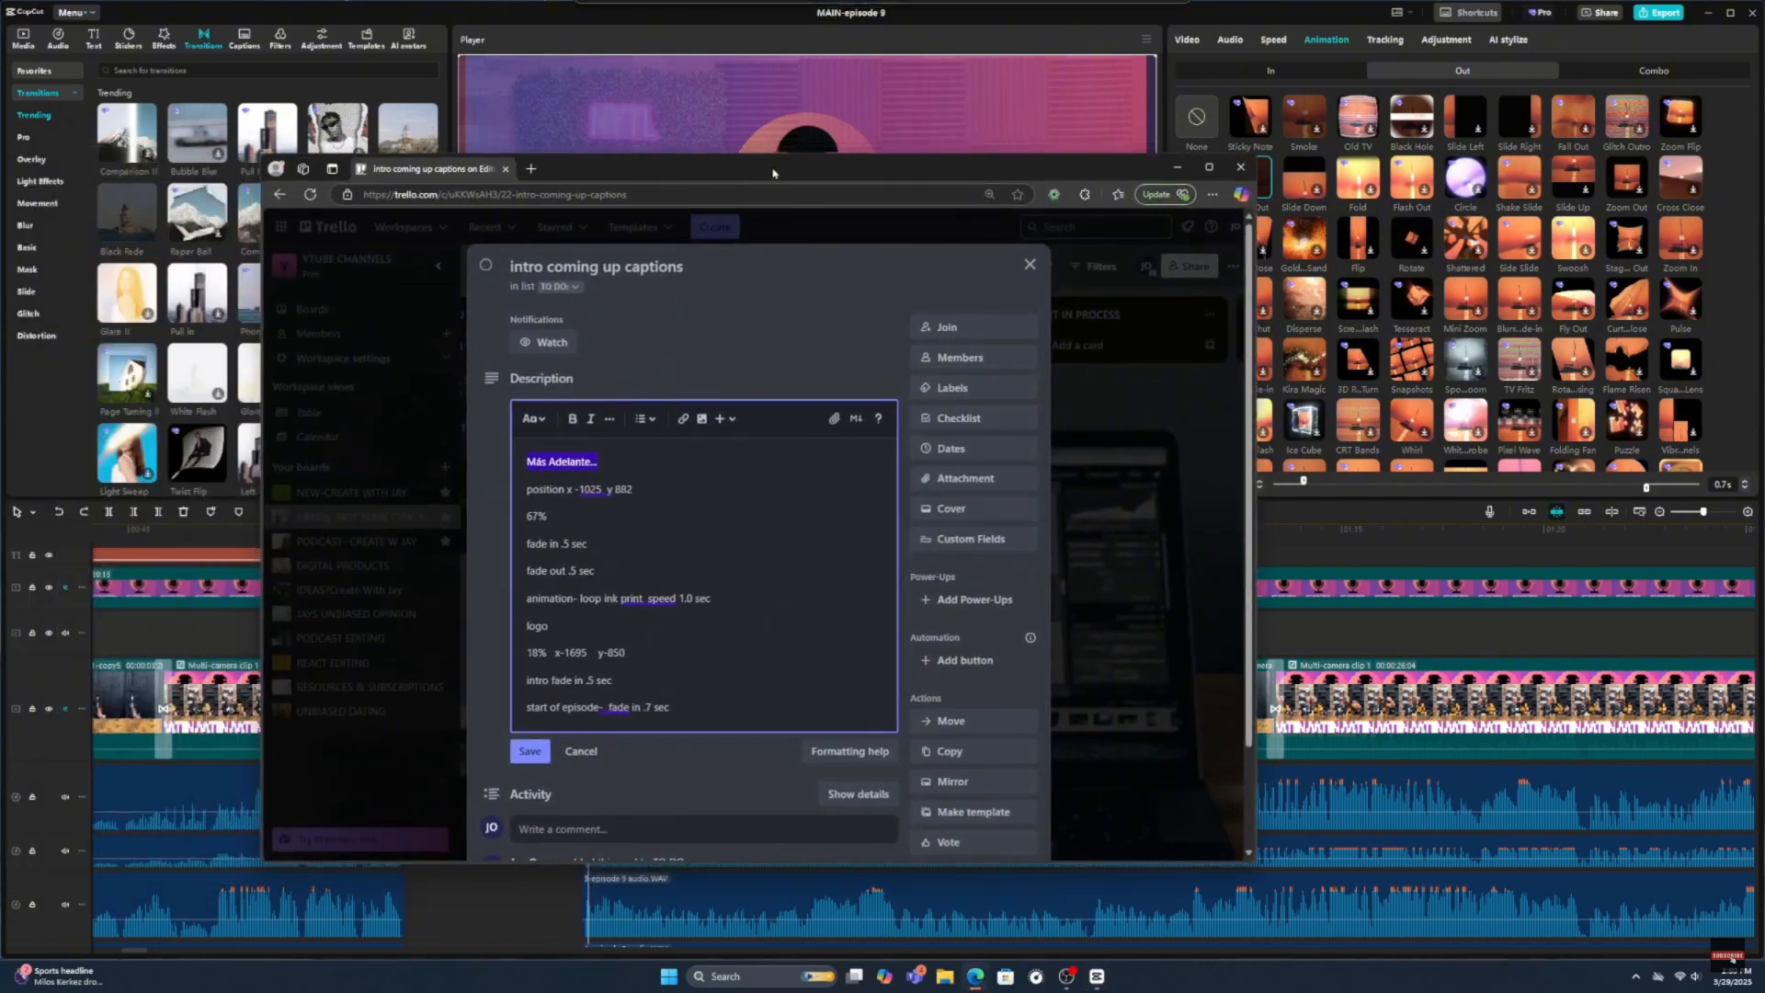
pyautogui.click(637, 521)
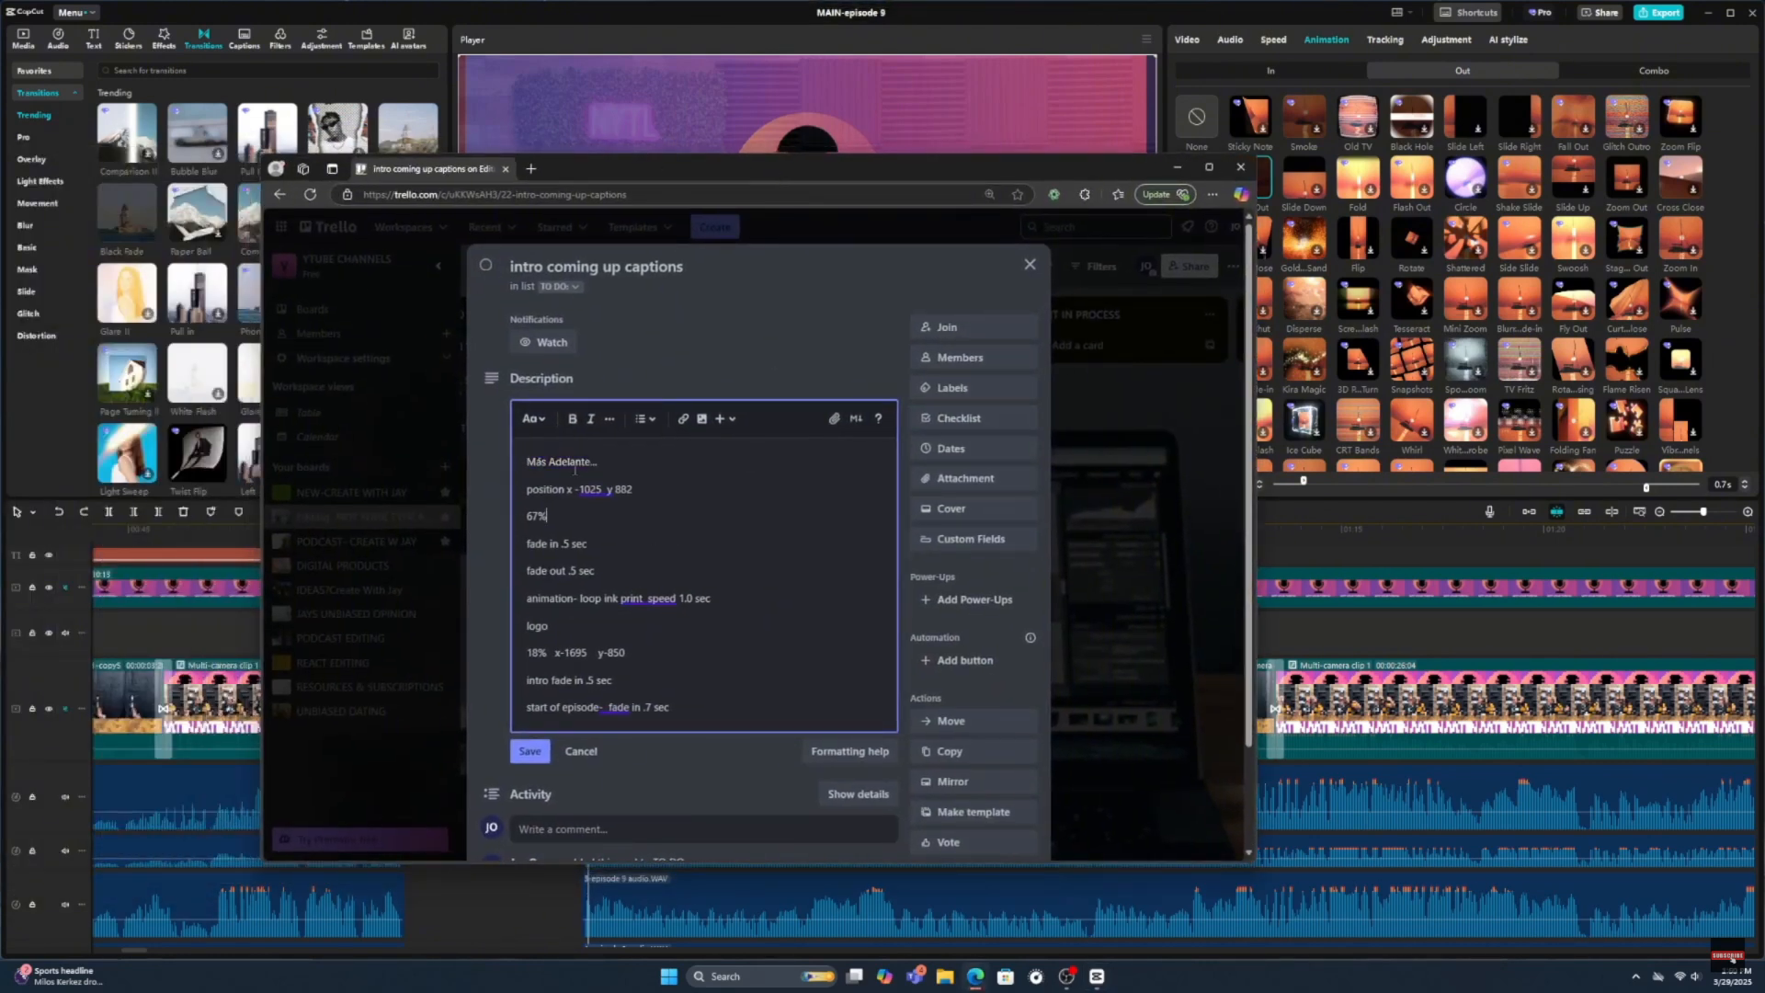
pyautogui.scroll(-1, 574, 469)
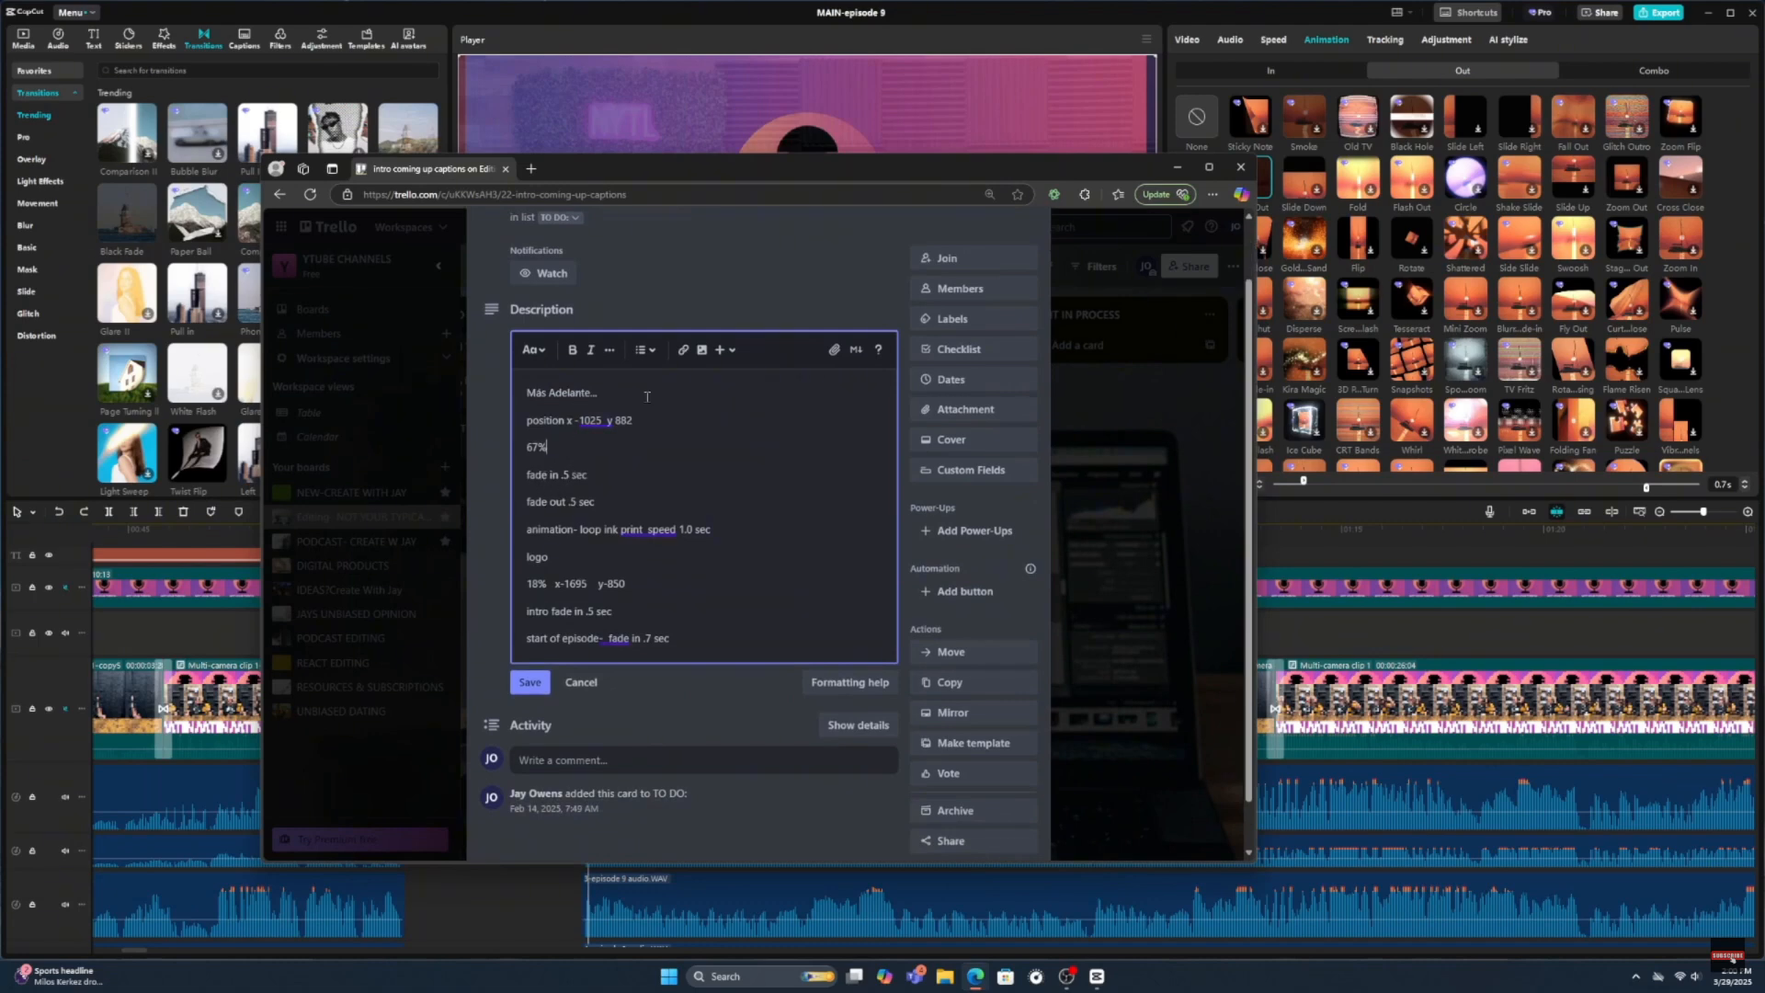
pyautogui.moveTo(701, 179); pyautogui.dragTo(1077, 160)
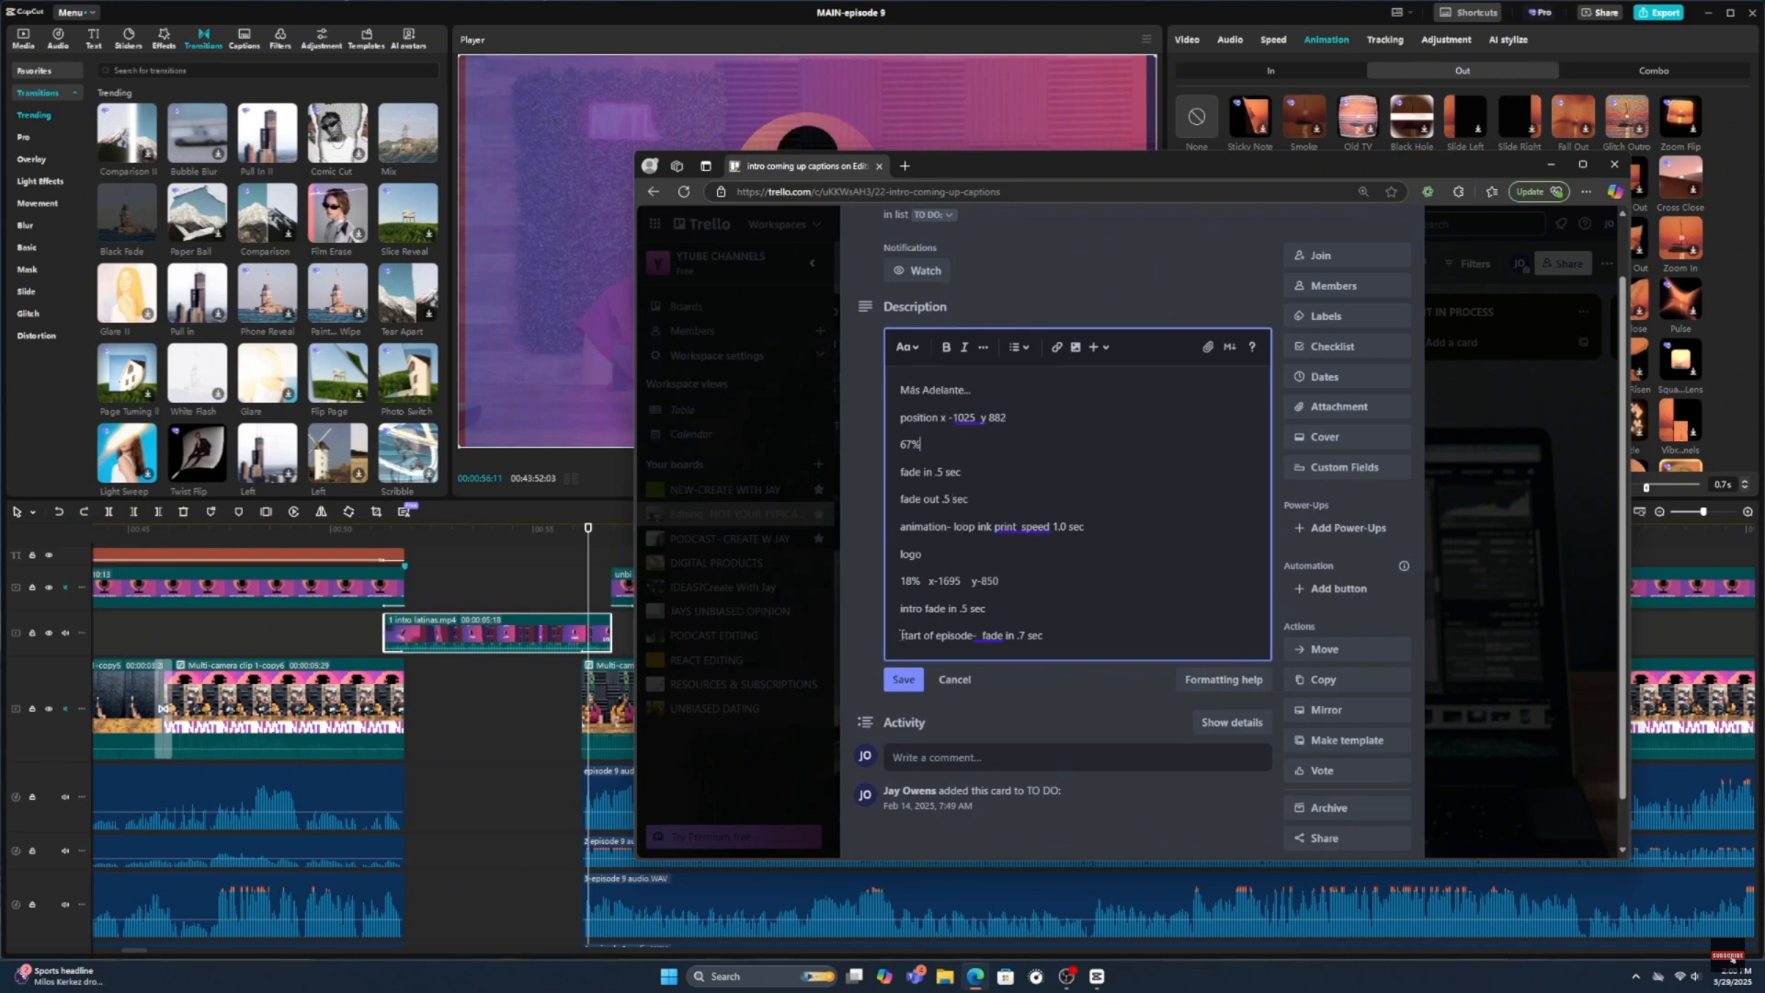
# - Highlight the "start of episode- fade in .7 sec" line in the Trello note, and move the browser off the CapCut timeline
pyautogui.moveTo(901, 634); pyautogui.dragTo(1043, 651)
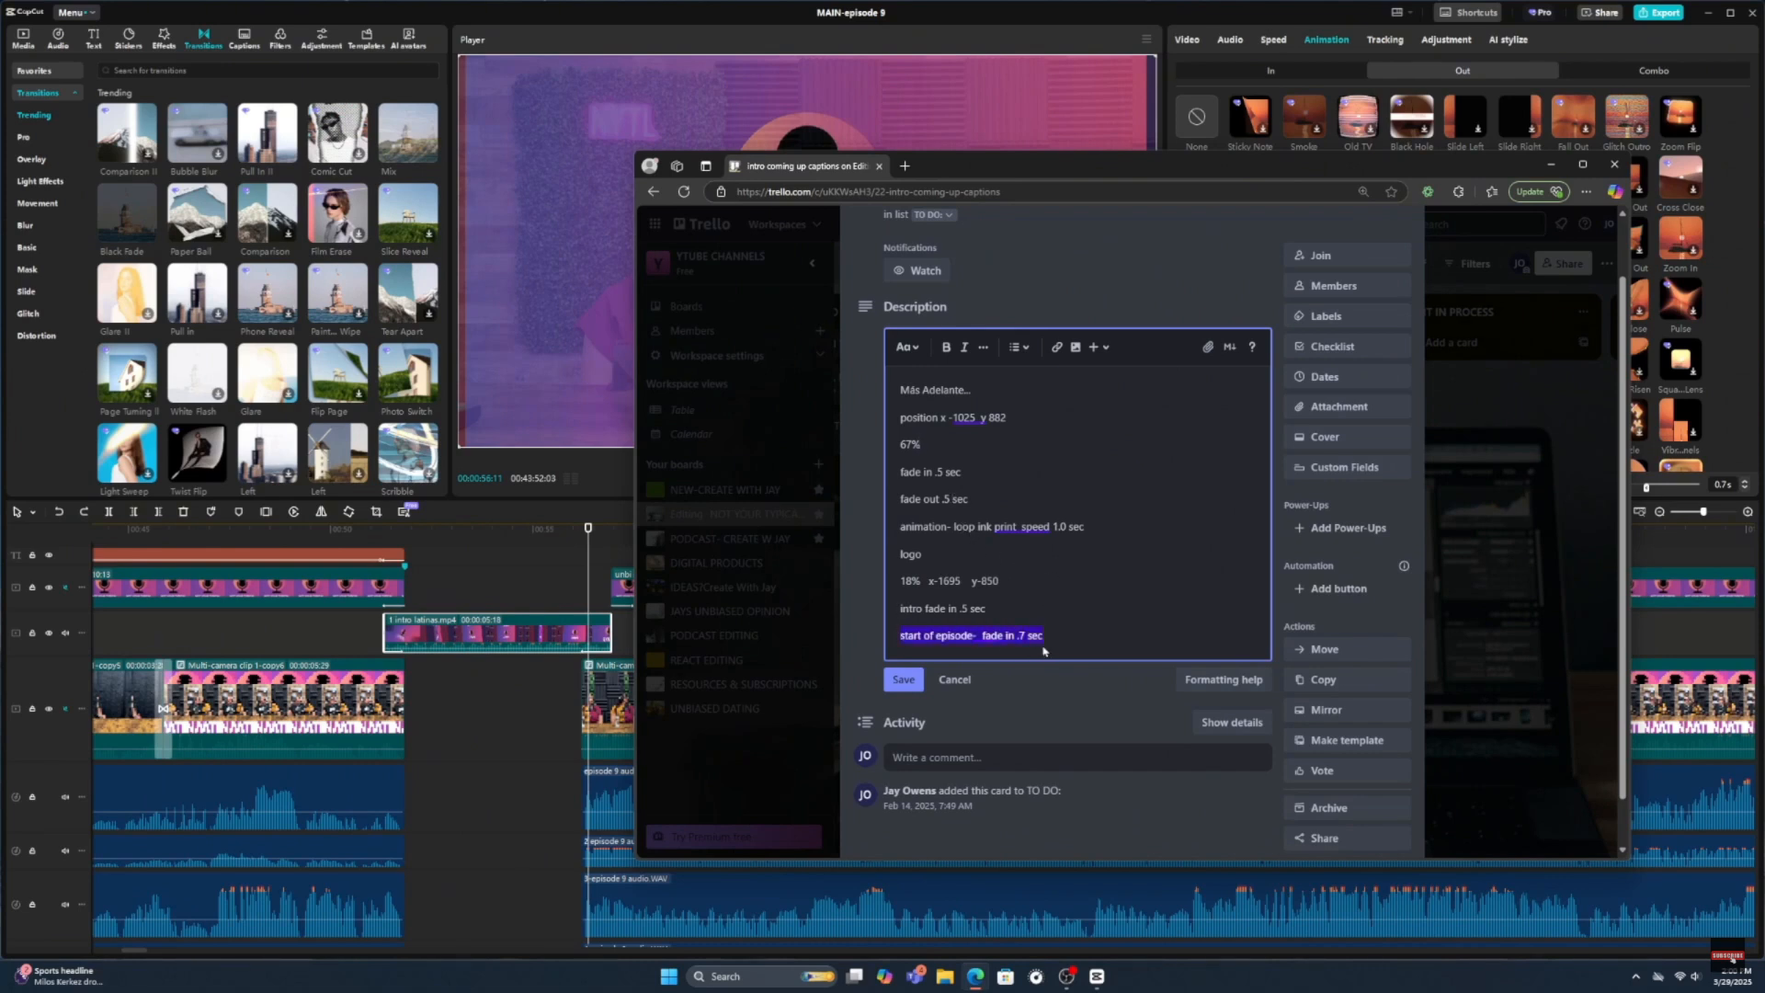
pyautogui.click(1097, 619)
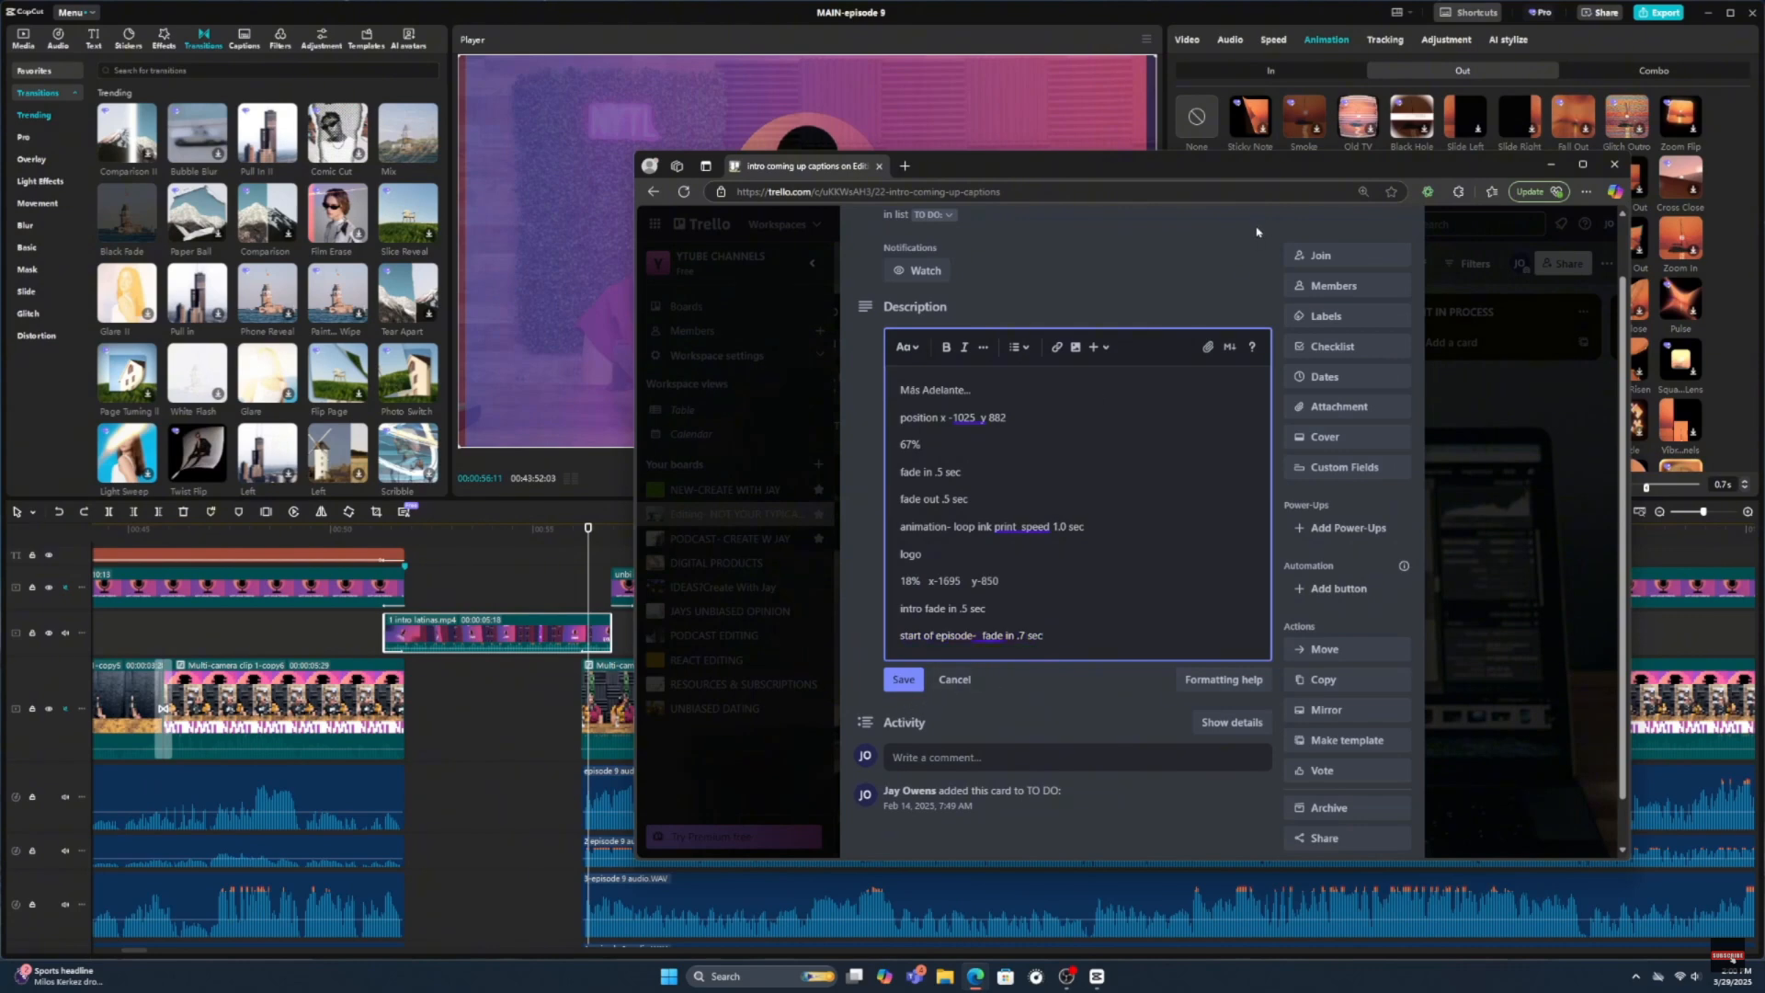
pyautogui.moveTo(1286, 165); pyautogui.dragTo(0, 147)
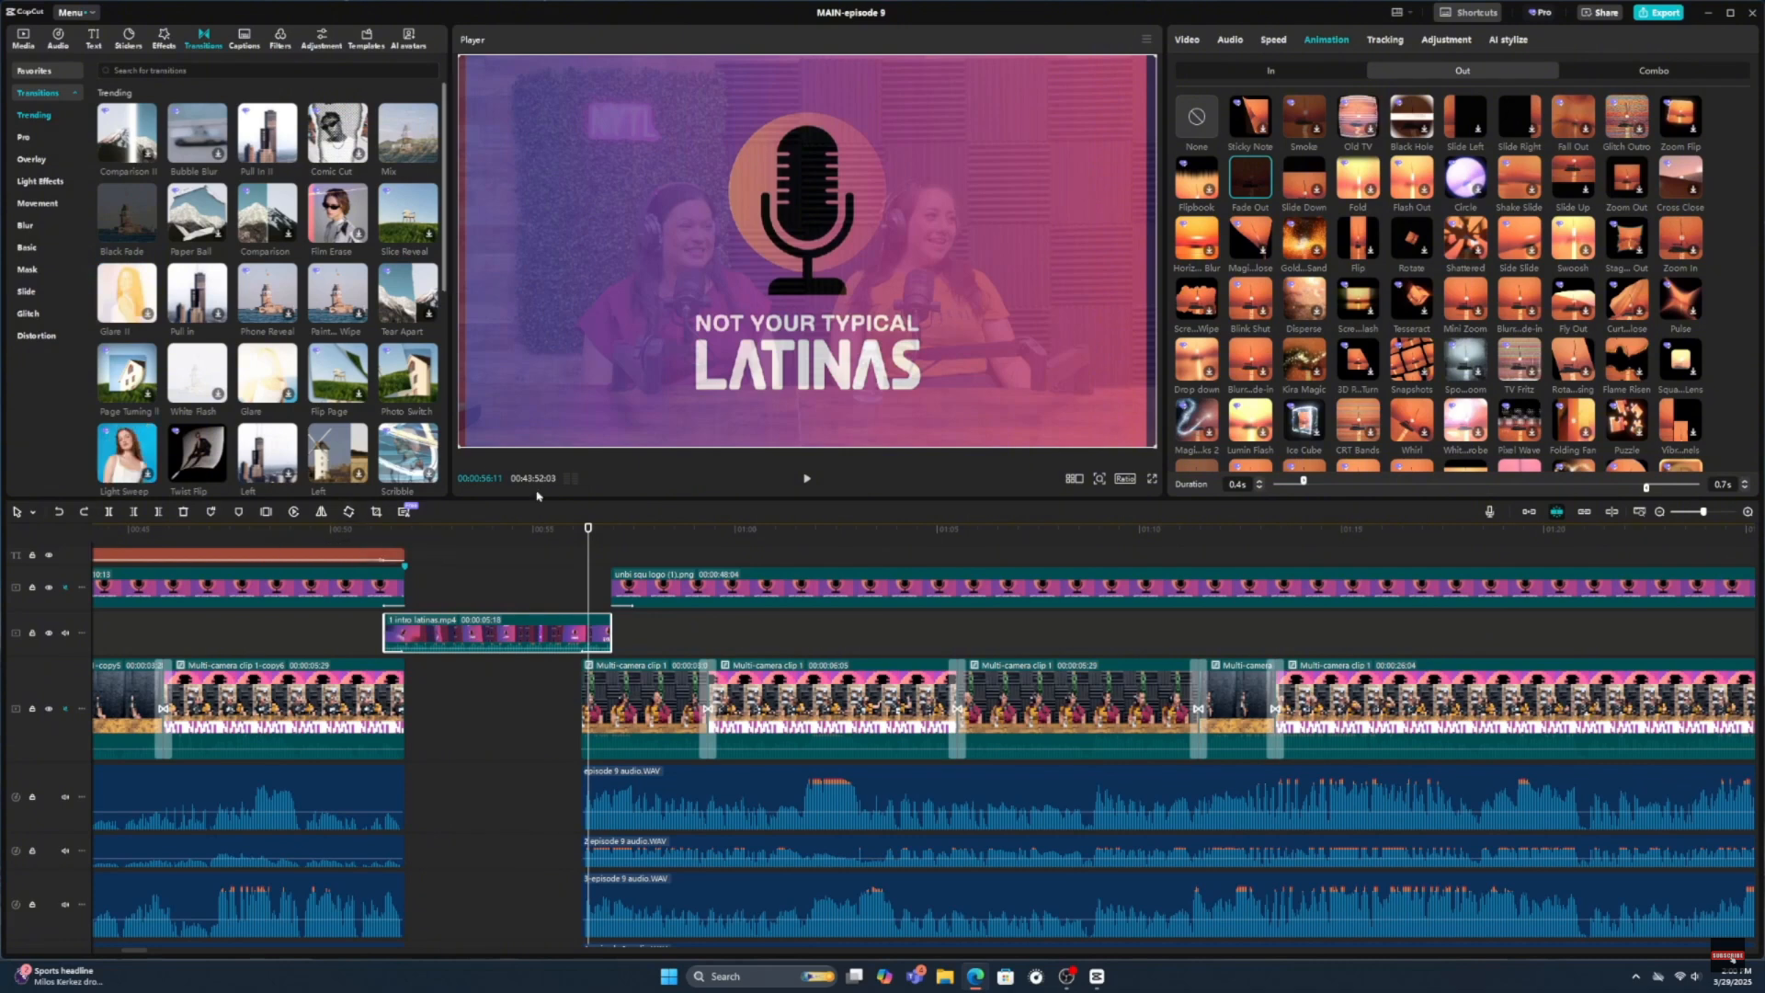
# - Scrub through the last teaser to about 51 seconds and inspect its logo and multi-camera clip settings where the intro begins
pyautogui.moveTo(584, 552); pyautogui.dragTo(517, 555)
pyautogui.click(343, 586)
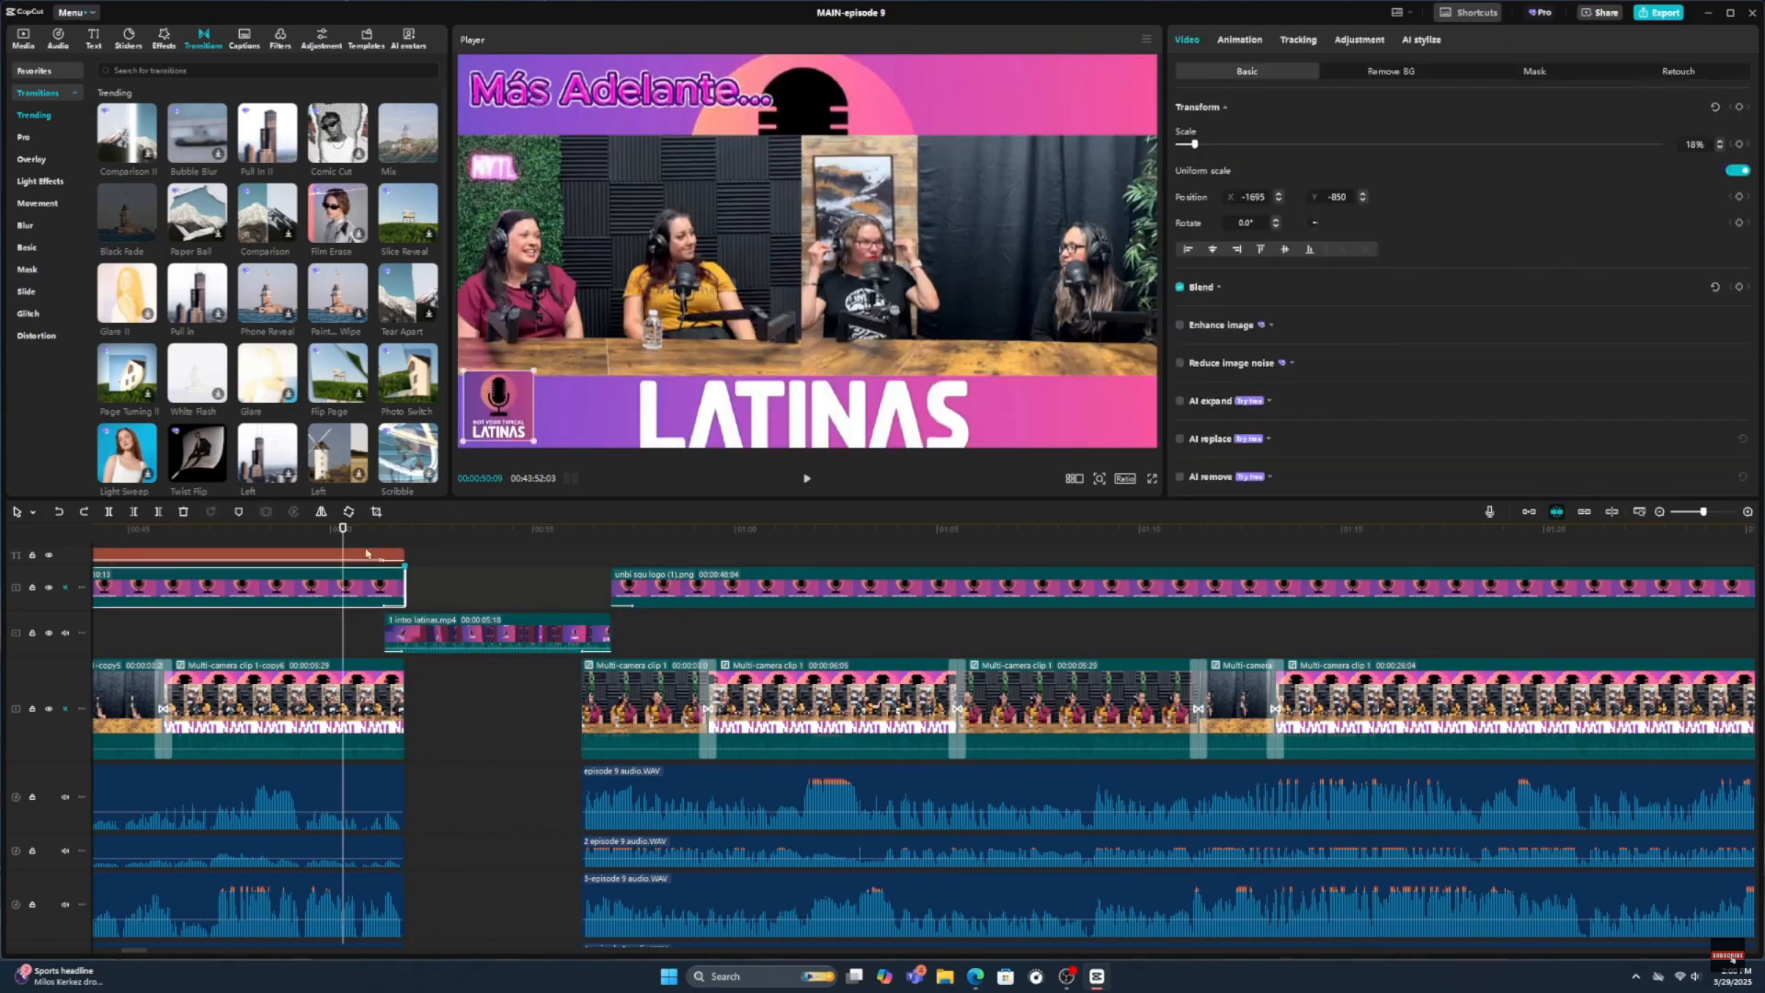
pyautogui.moveTo(341, 535); pyautogui.dragTo(385, 531)
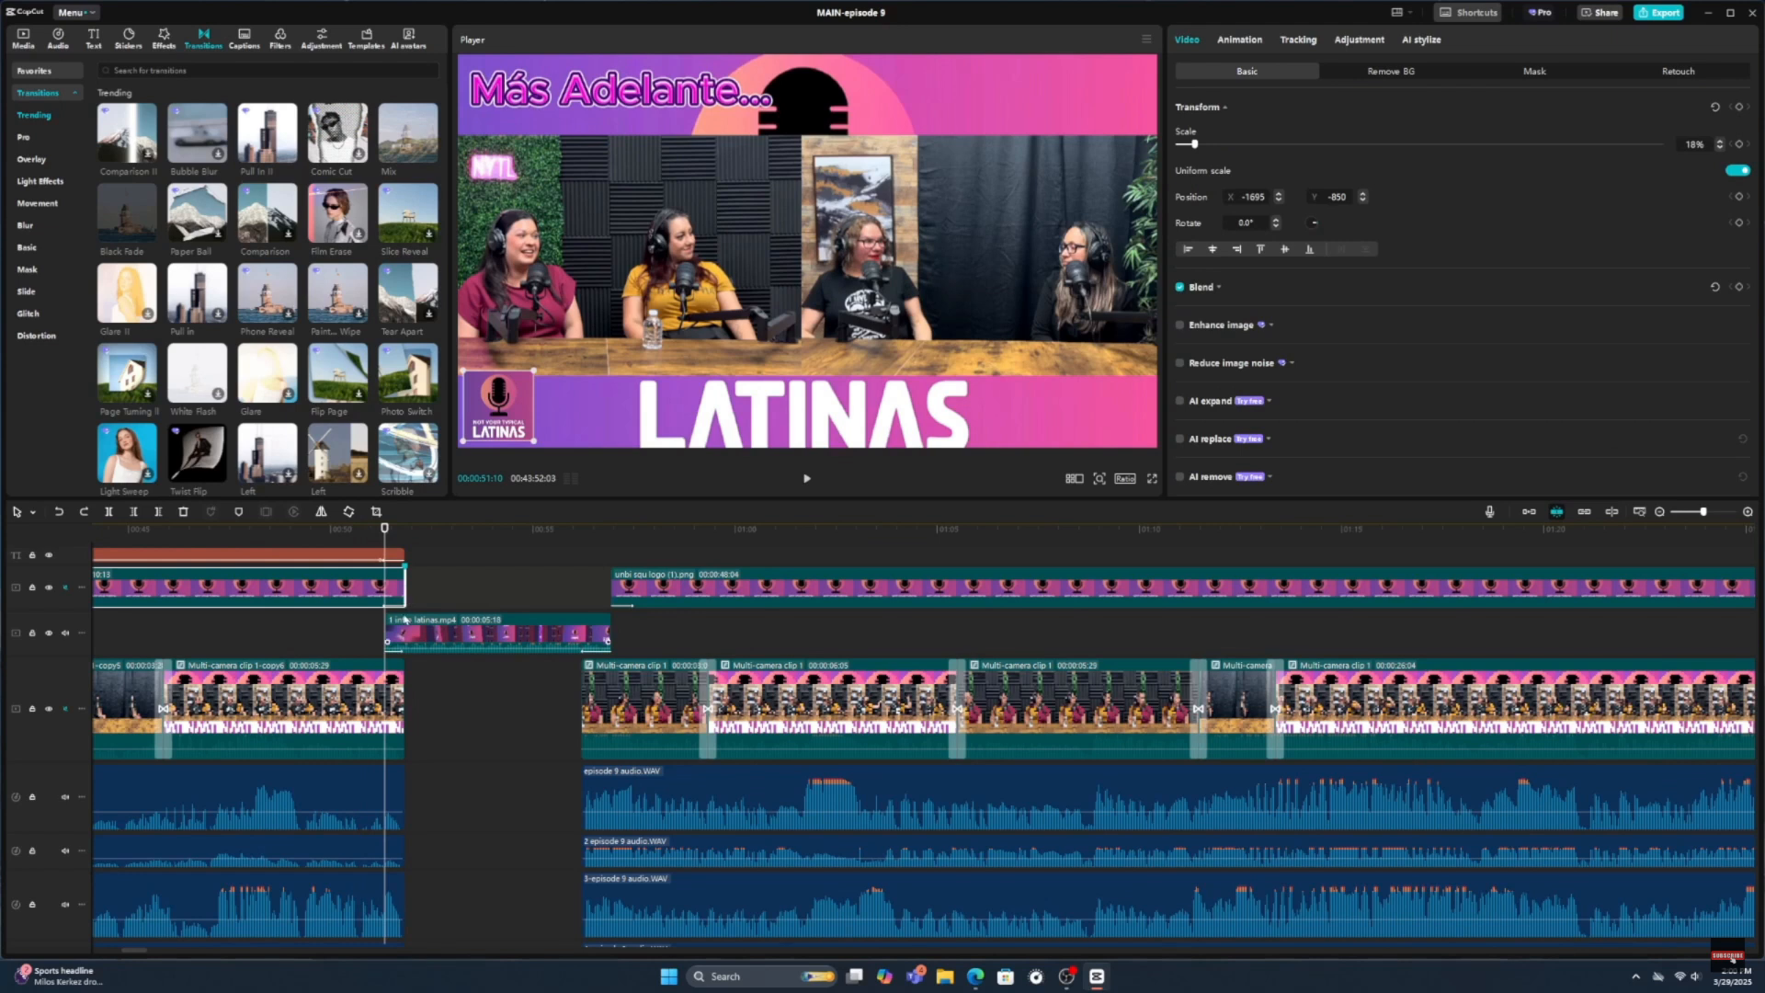
pyautogui.click(320, 687)
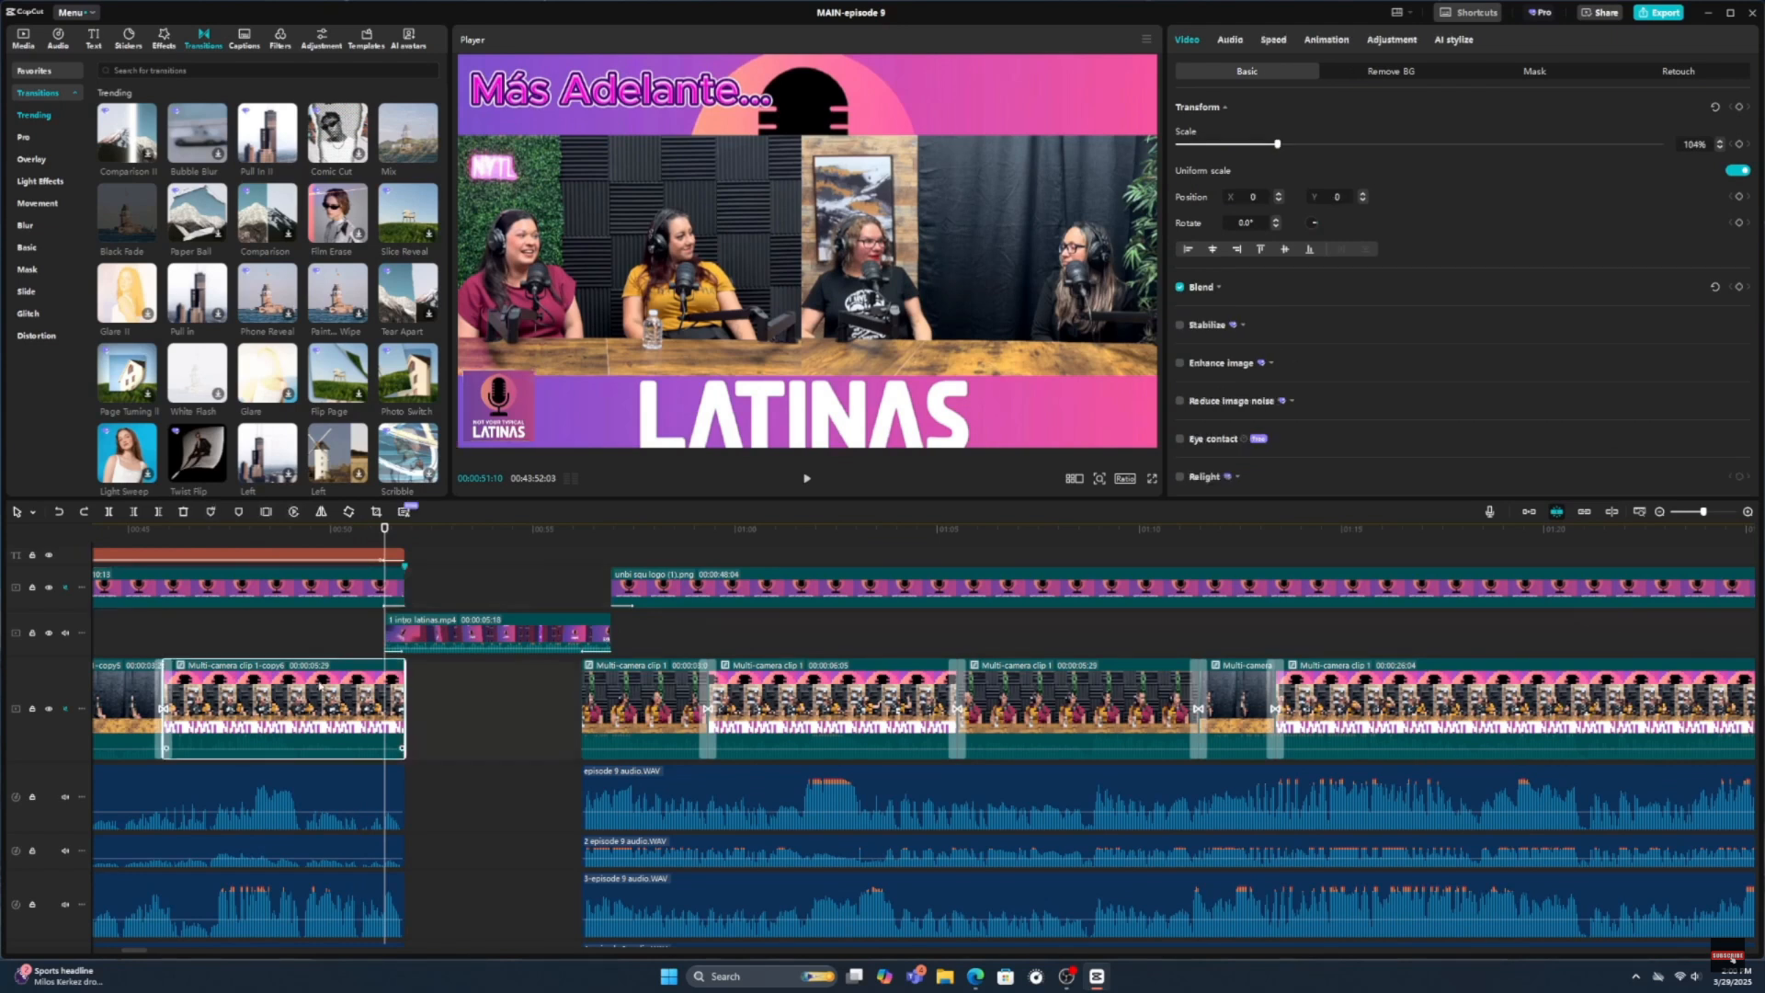
pyautogui.click(356, 634)
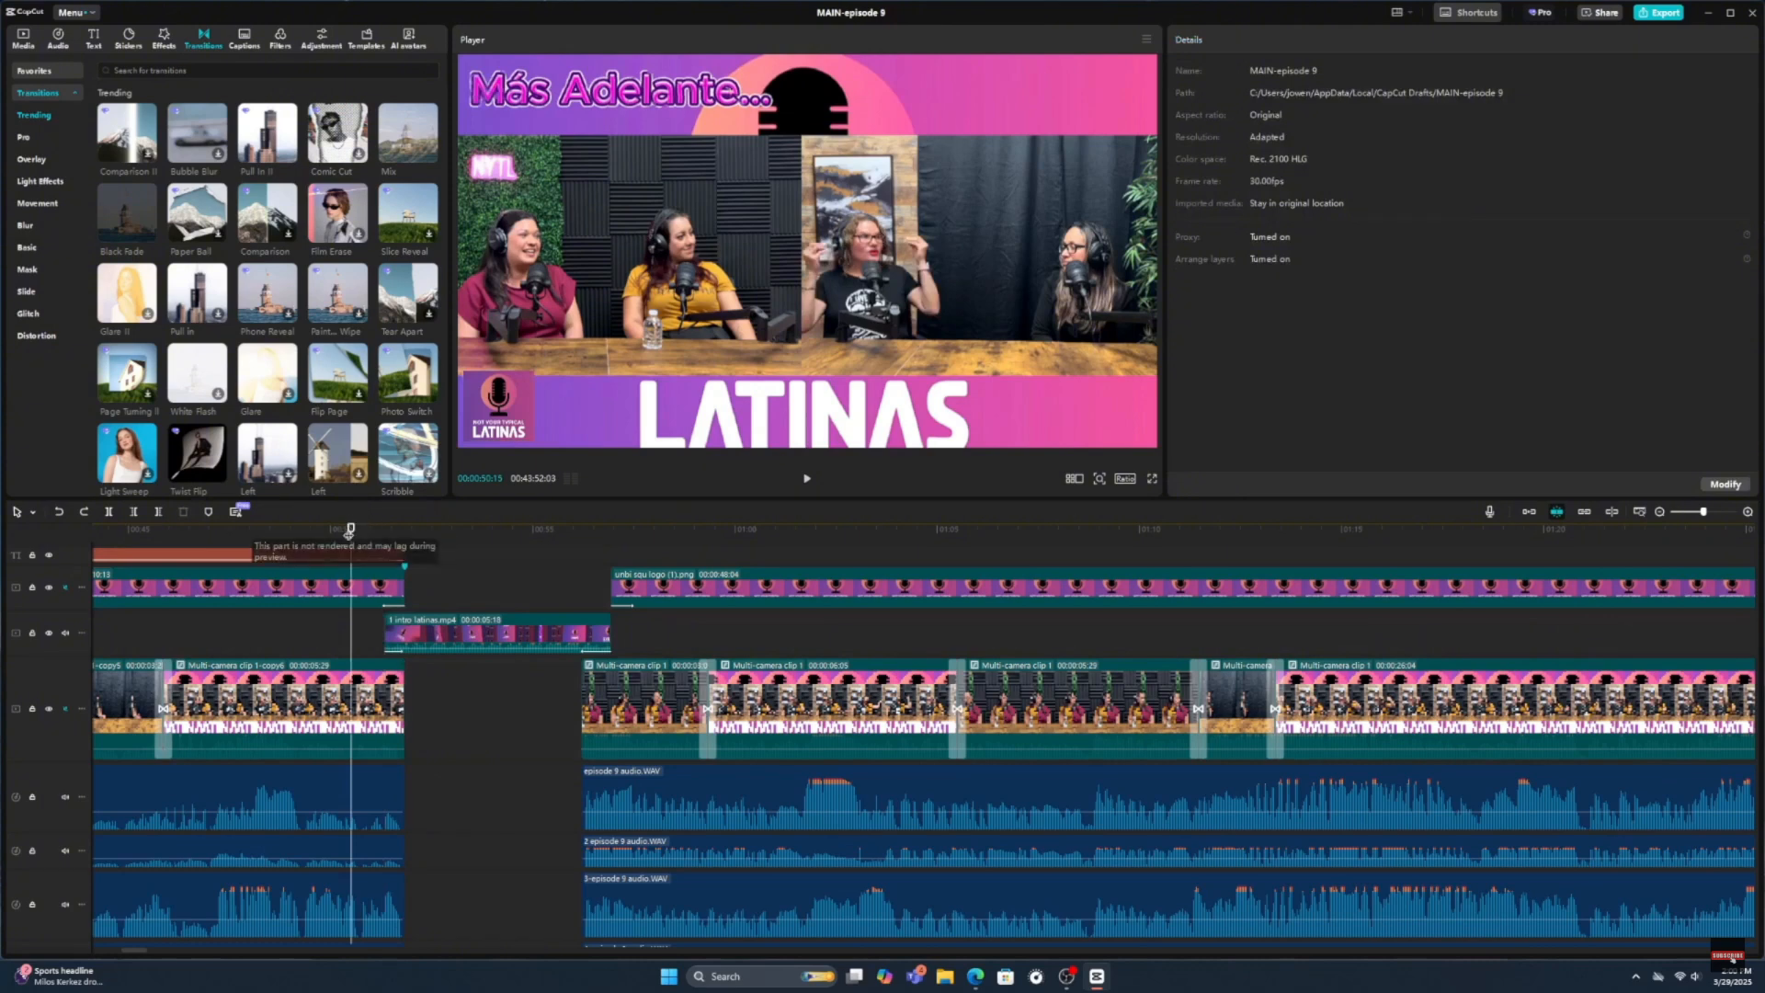
# - Scrub to the end of the intro clip and play its blend into the episode until about one minute
pyautogui.moveTo(280, 553); pyautogui.dragTo(591, 586)
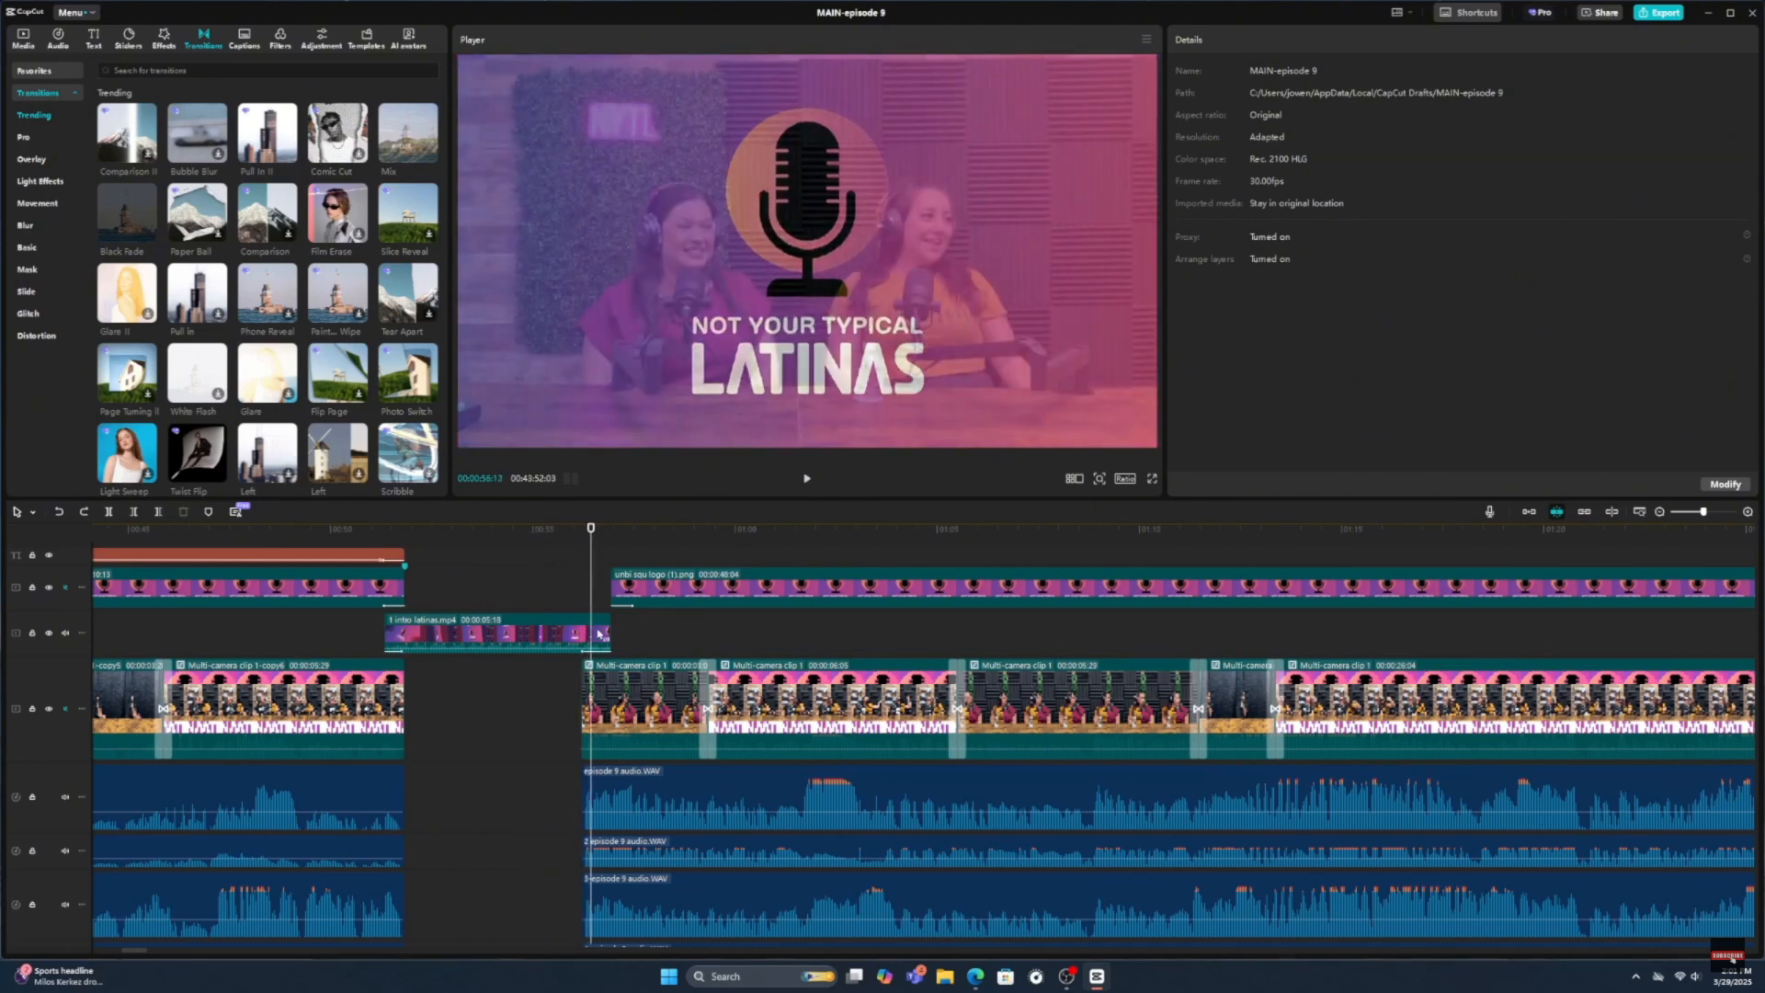
pyautogui.moveTo(591, 586)
pyautogui.mouseDown()
pyautogui.moveTo(599, 555)
pyautogui.moveTo(662, 570)
pyautogui.moveTo(493, 570)
pyautogui.moveTo(572, 570)
pyautogui.mouseUp()
pyautogui.click(816, 480)
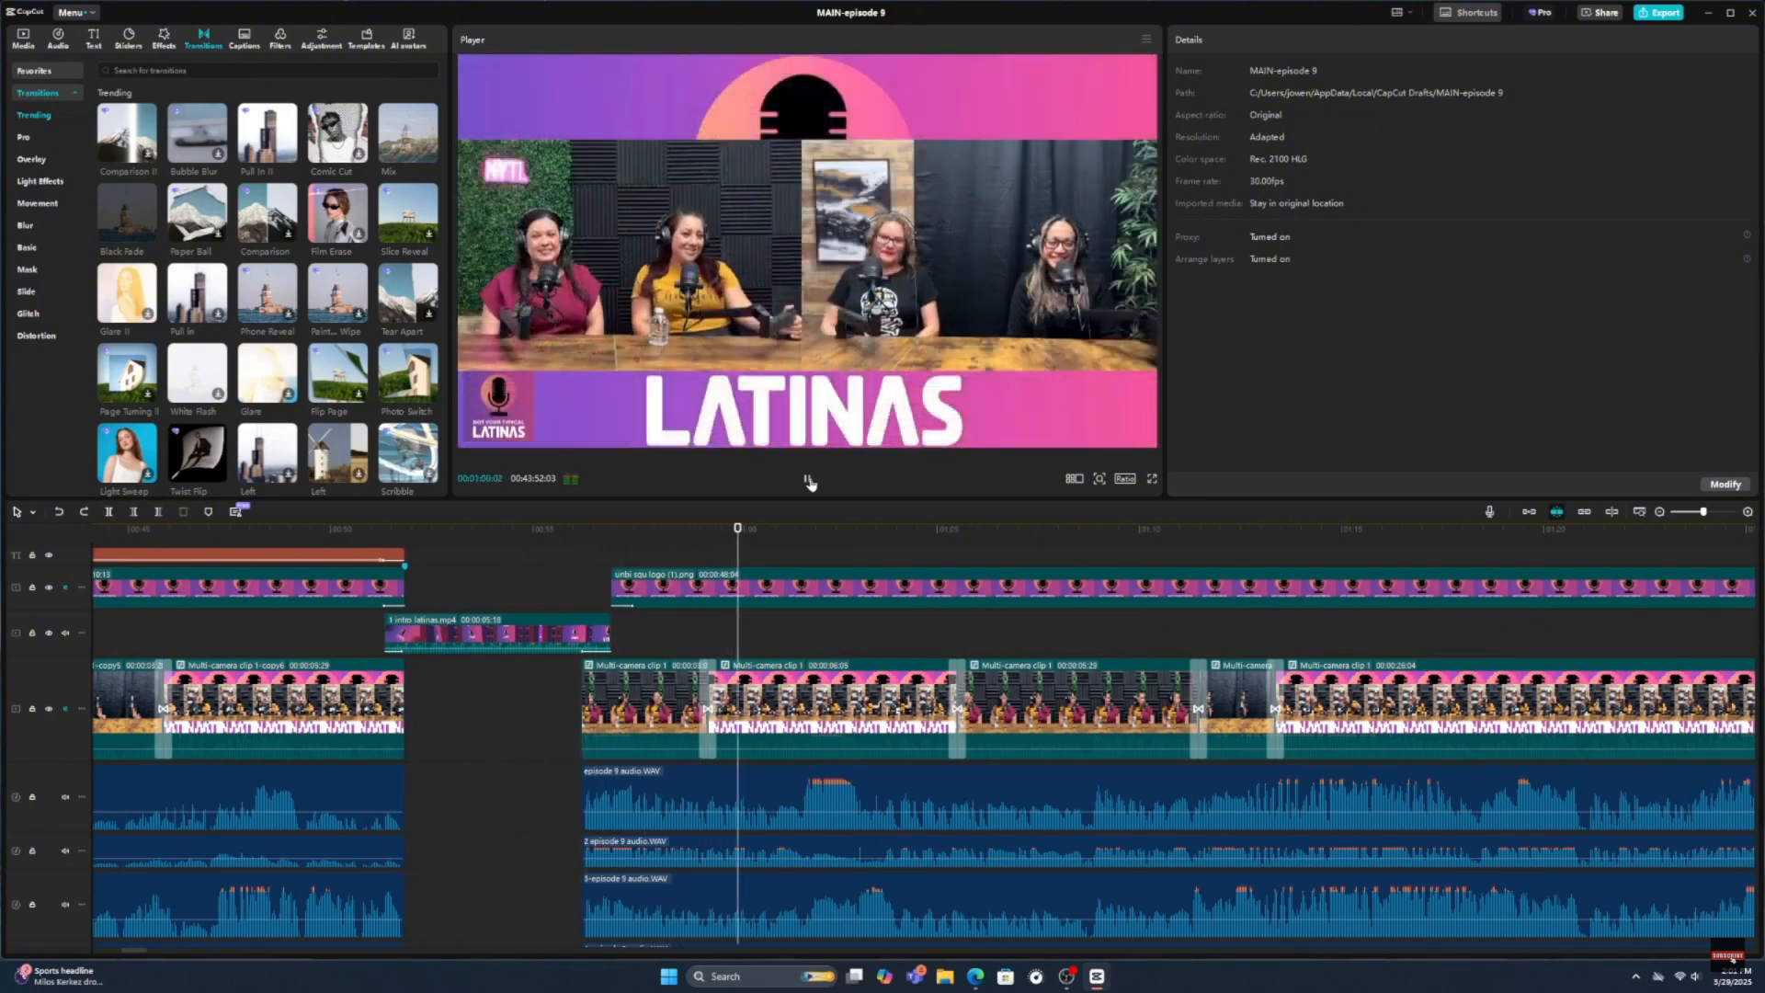
pyautogui.click(809, 480)
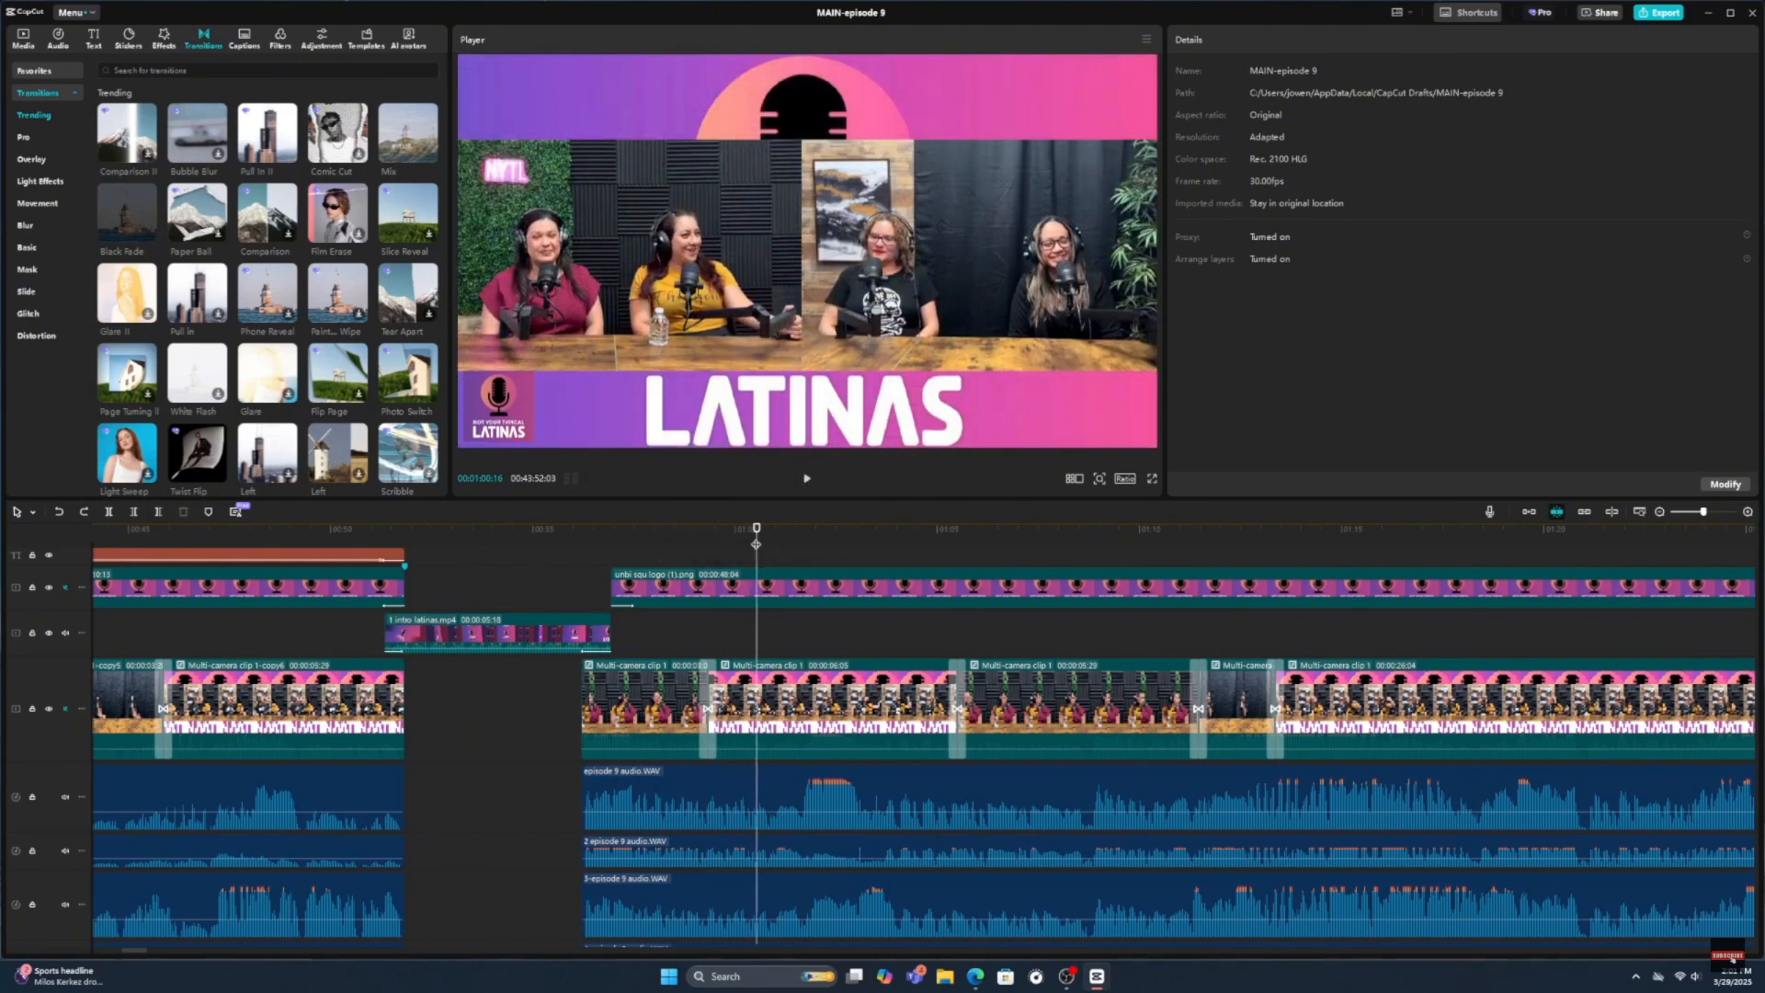
# - Inspect the logo clip above the first episode segment and its arrangement with the other logo clips along the timeline
pyautogui.click(728, 597)
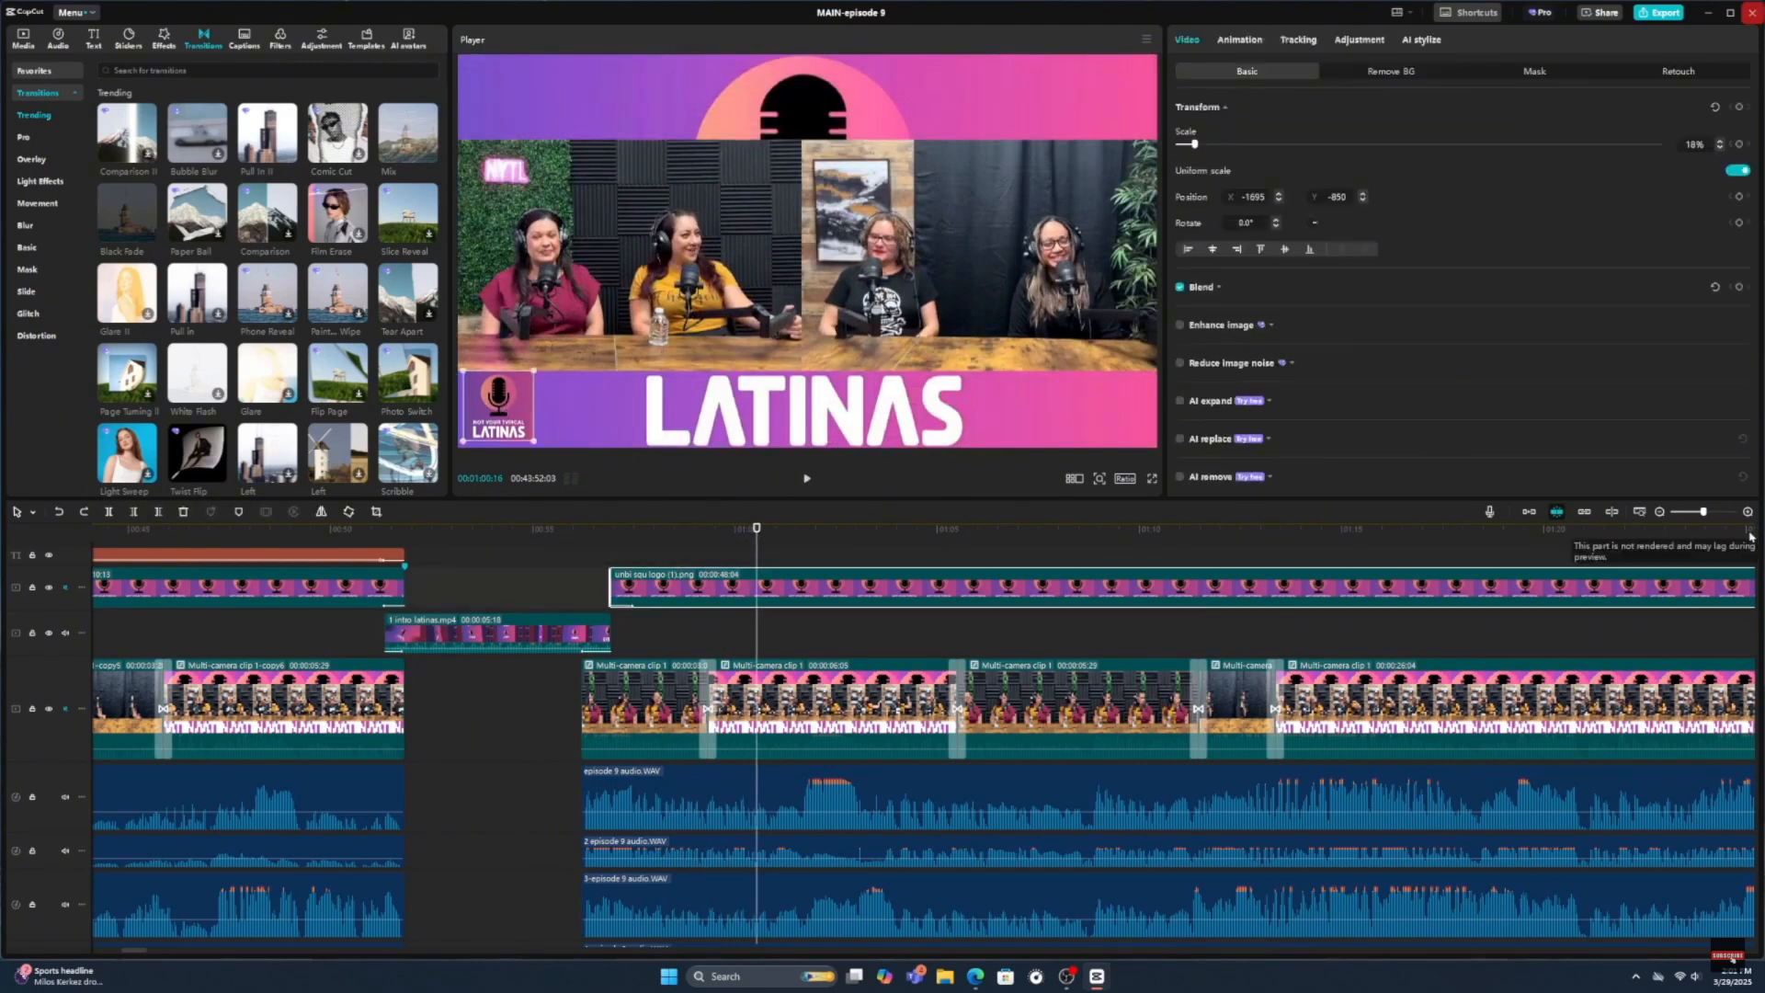
pyautogui.click(1659, 512)
pyautogui.click(1660, 512)
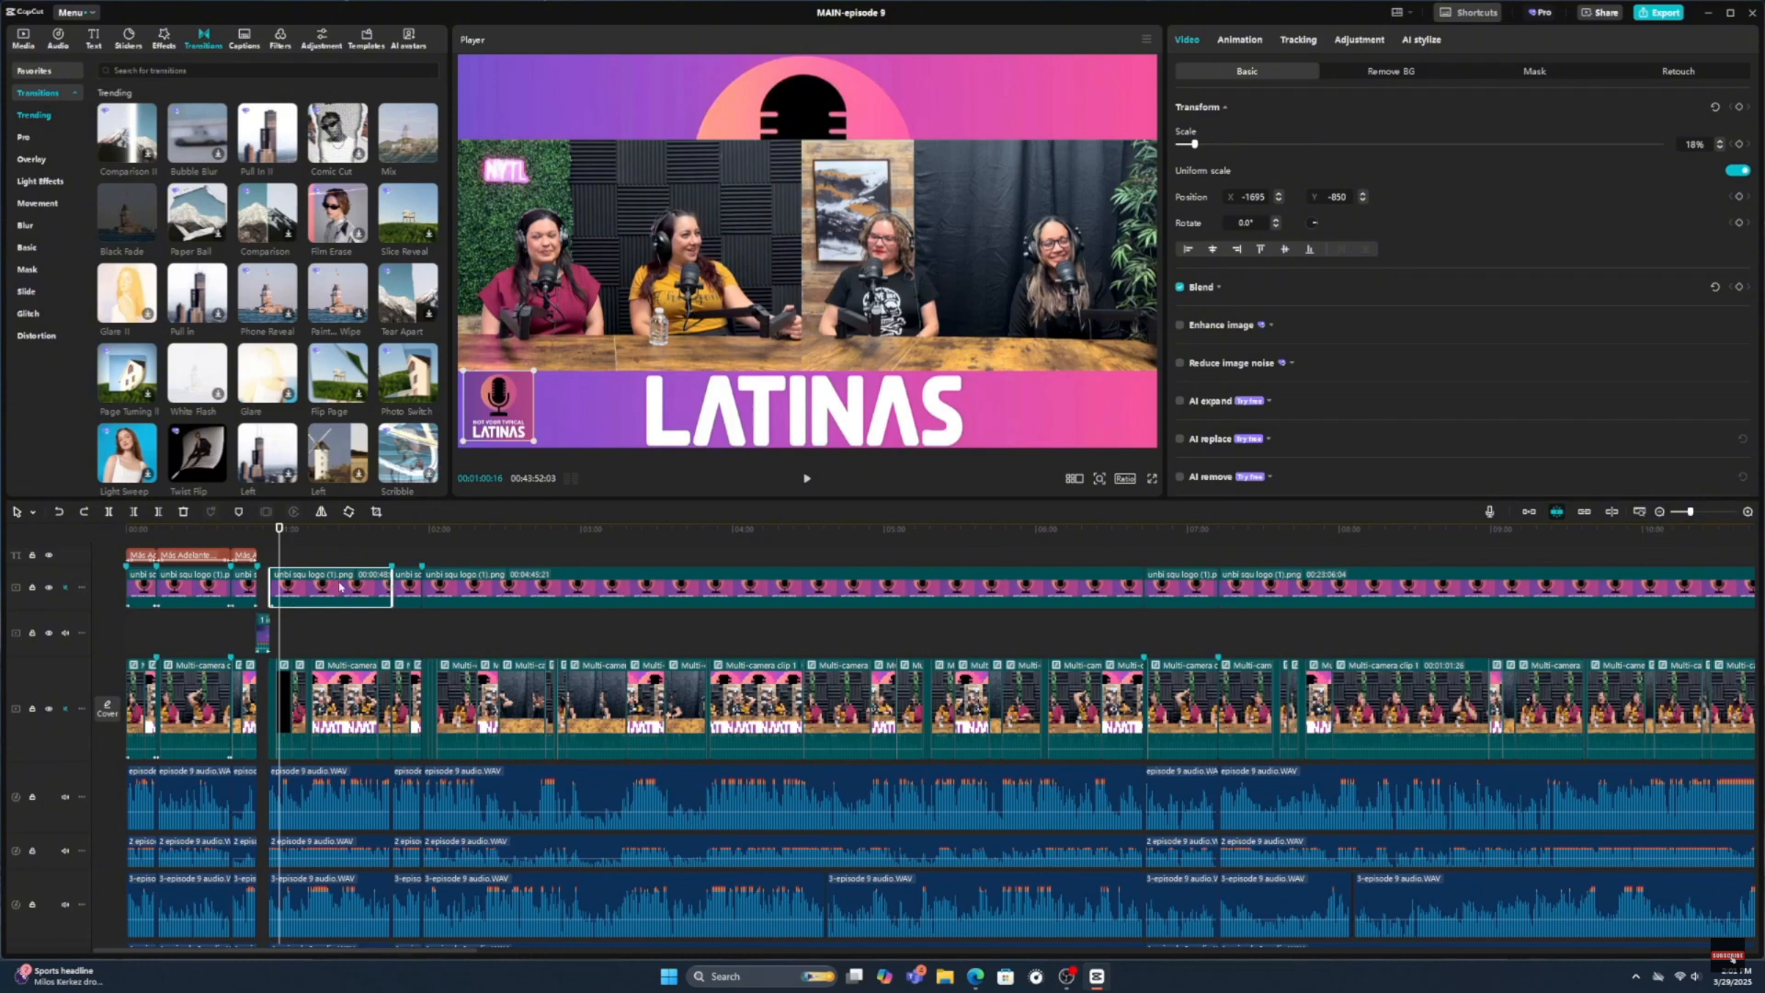
pyautogui.click(1659, 512)
pyautogui.click(1749, 512)
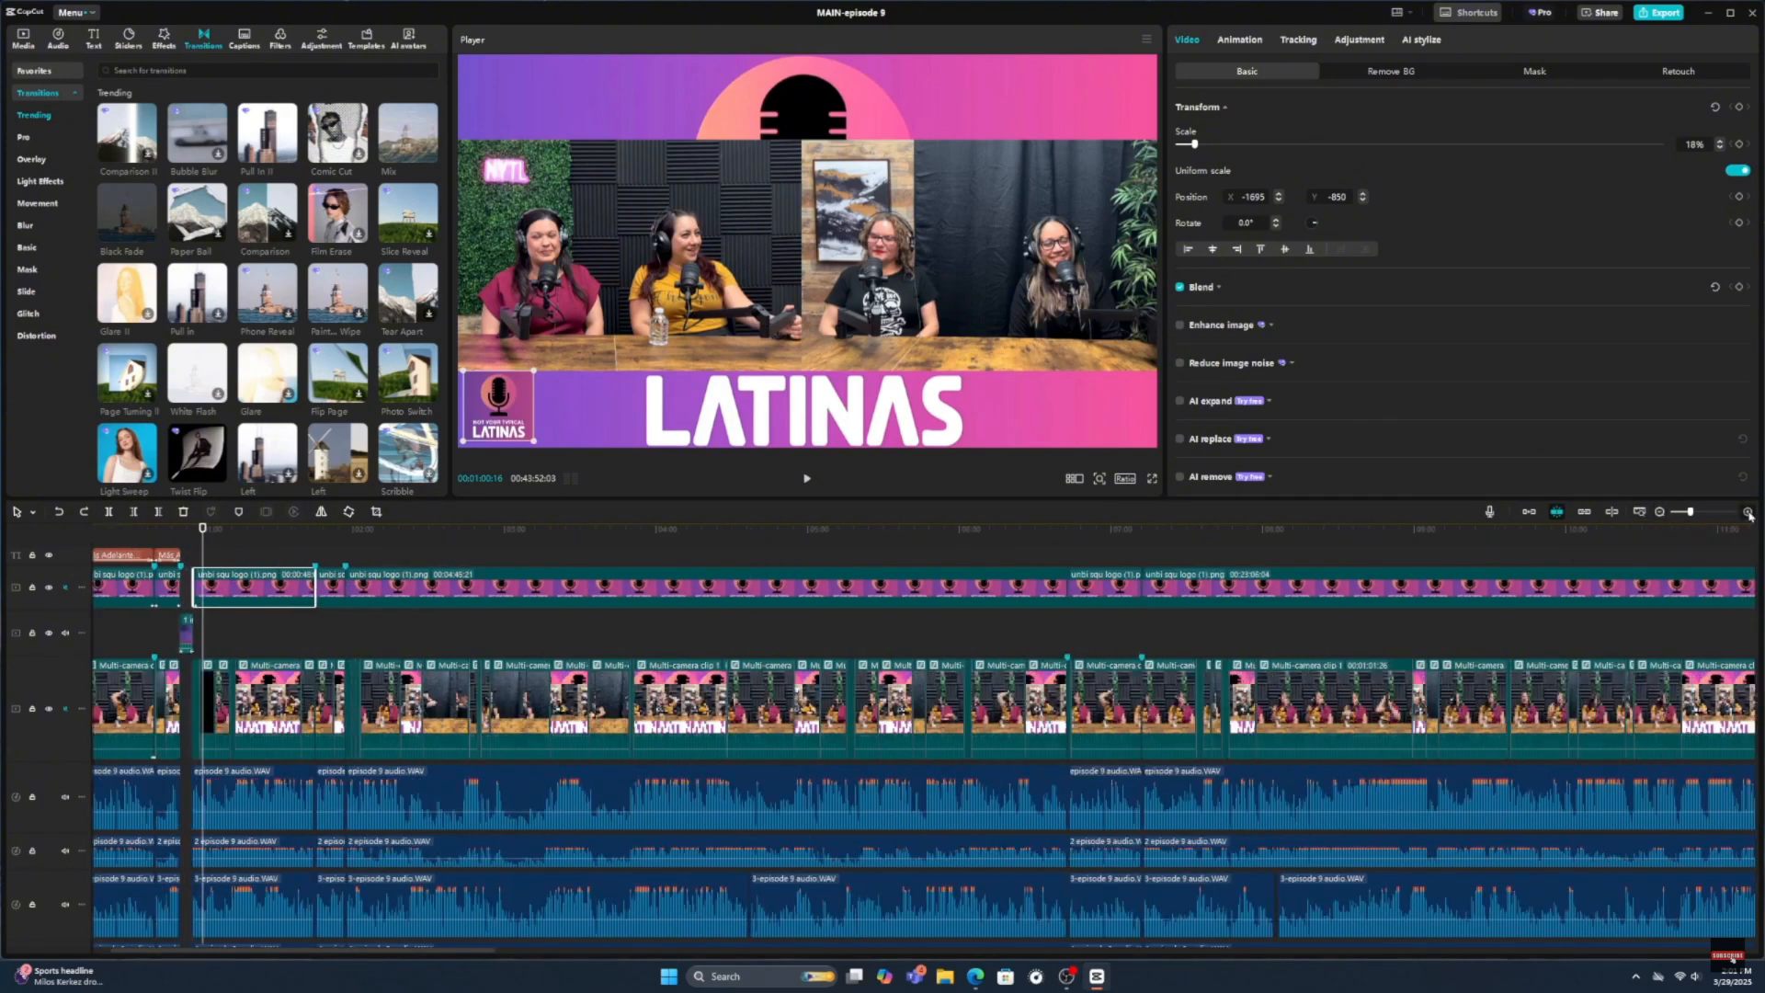
pyautogui.click(1748, 512)
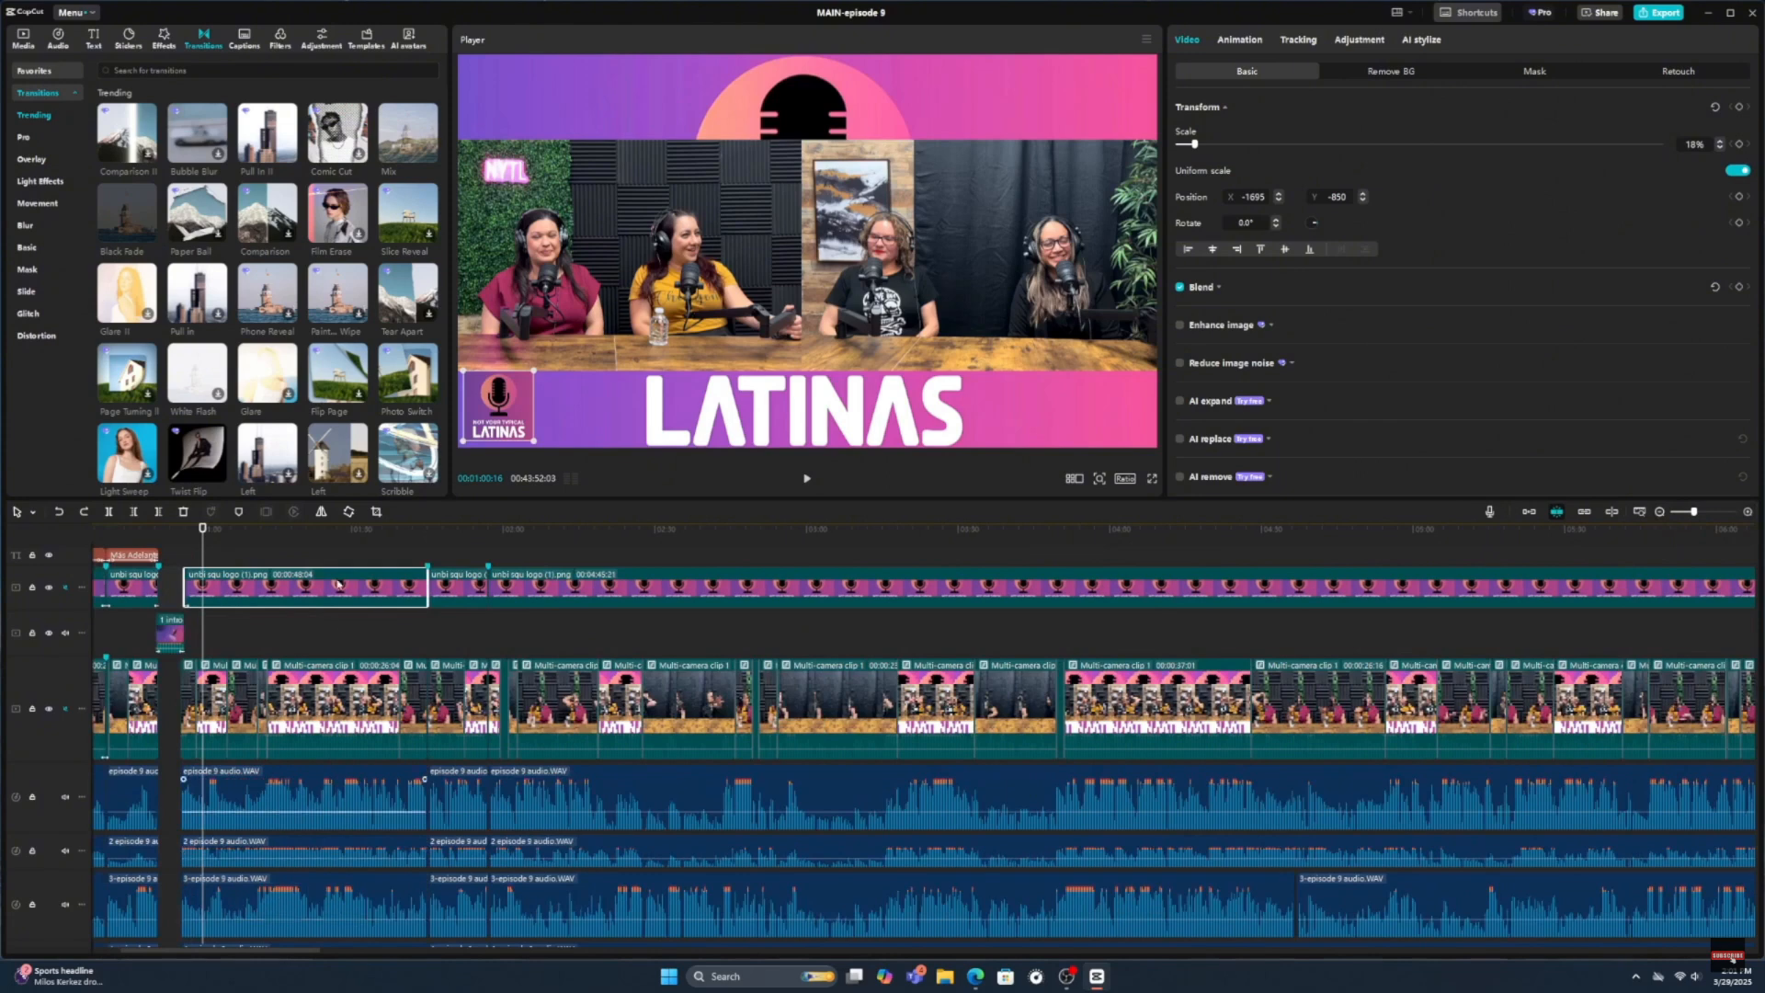
# - Duplicate the episode's first logo clip onto a new track above, extended to the episode's end, and try deleting the copy
pyautogui.moveTo(202, 550); pyautogui.dragTo(184, 550)
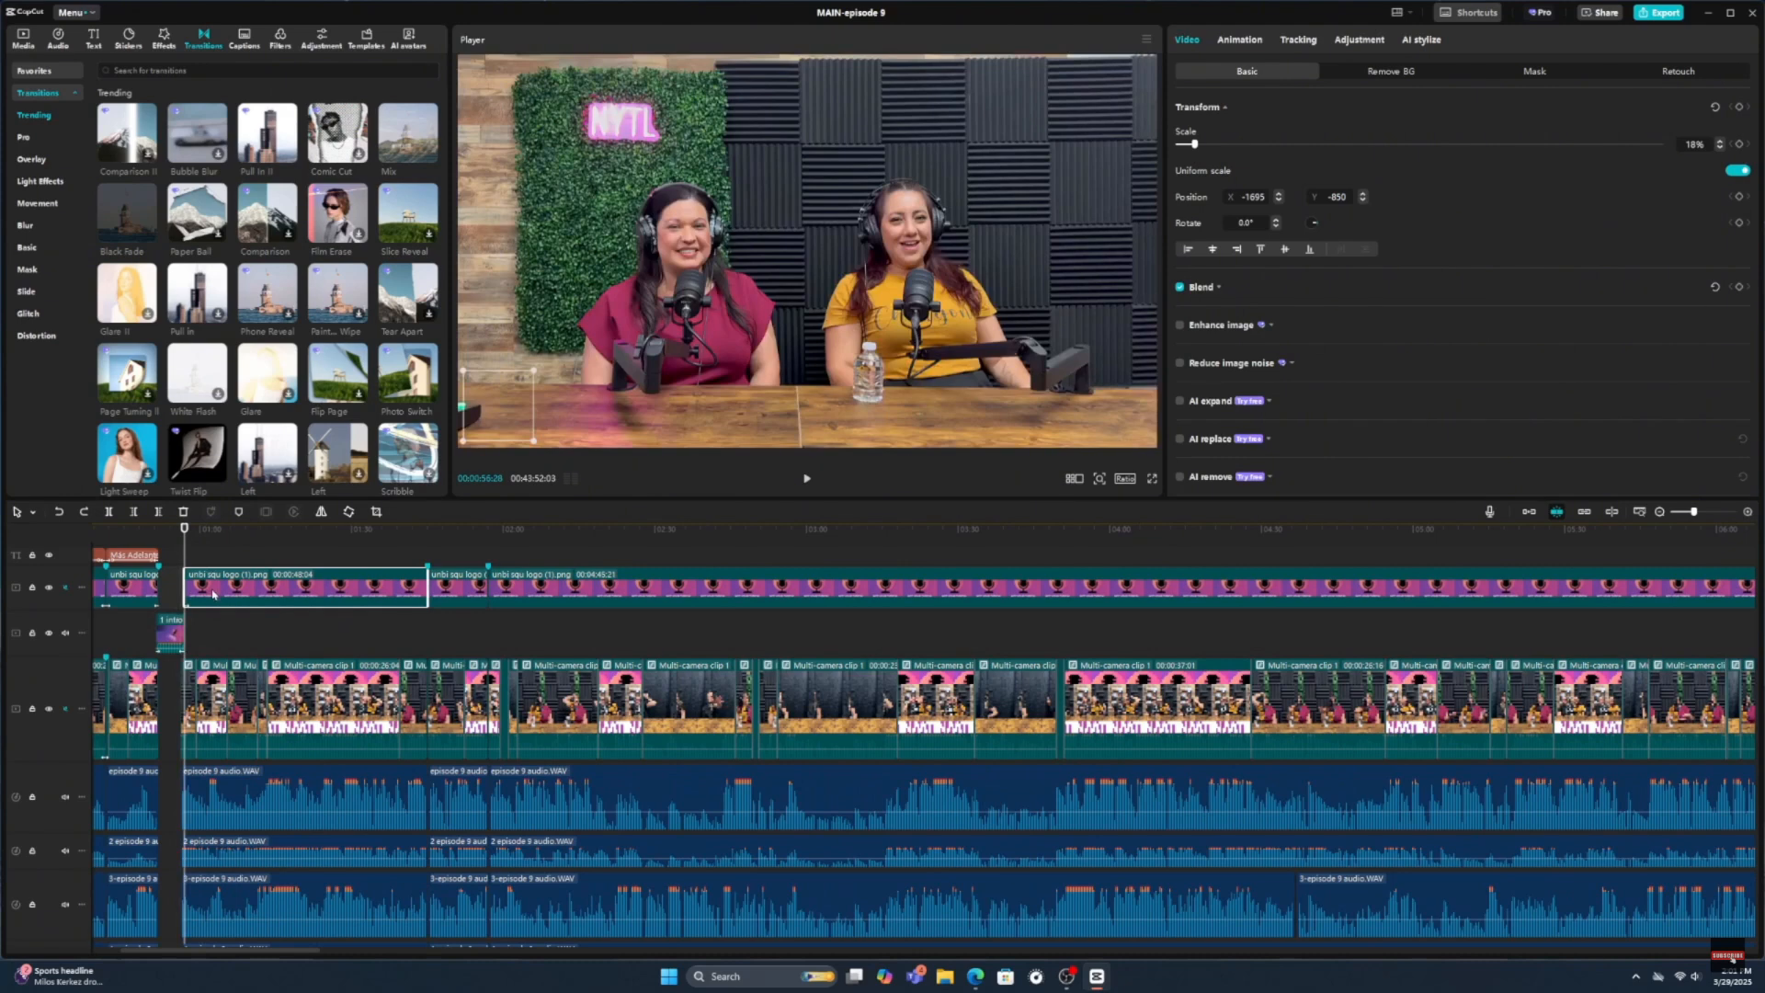
pyautogui.moveTo(209, 578)
pyautogui.mouseDown()
pyautogui.moveTo(208, 556)
pyautogui.moveTo(193, 588)
pyautogui.moveTo(179, 565)
pyautogui.mouseUp()
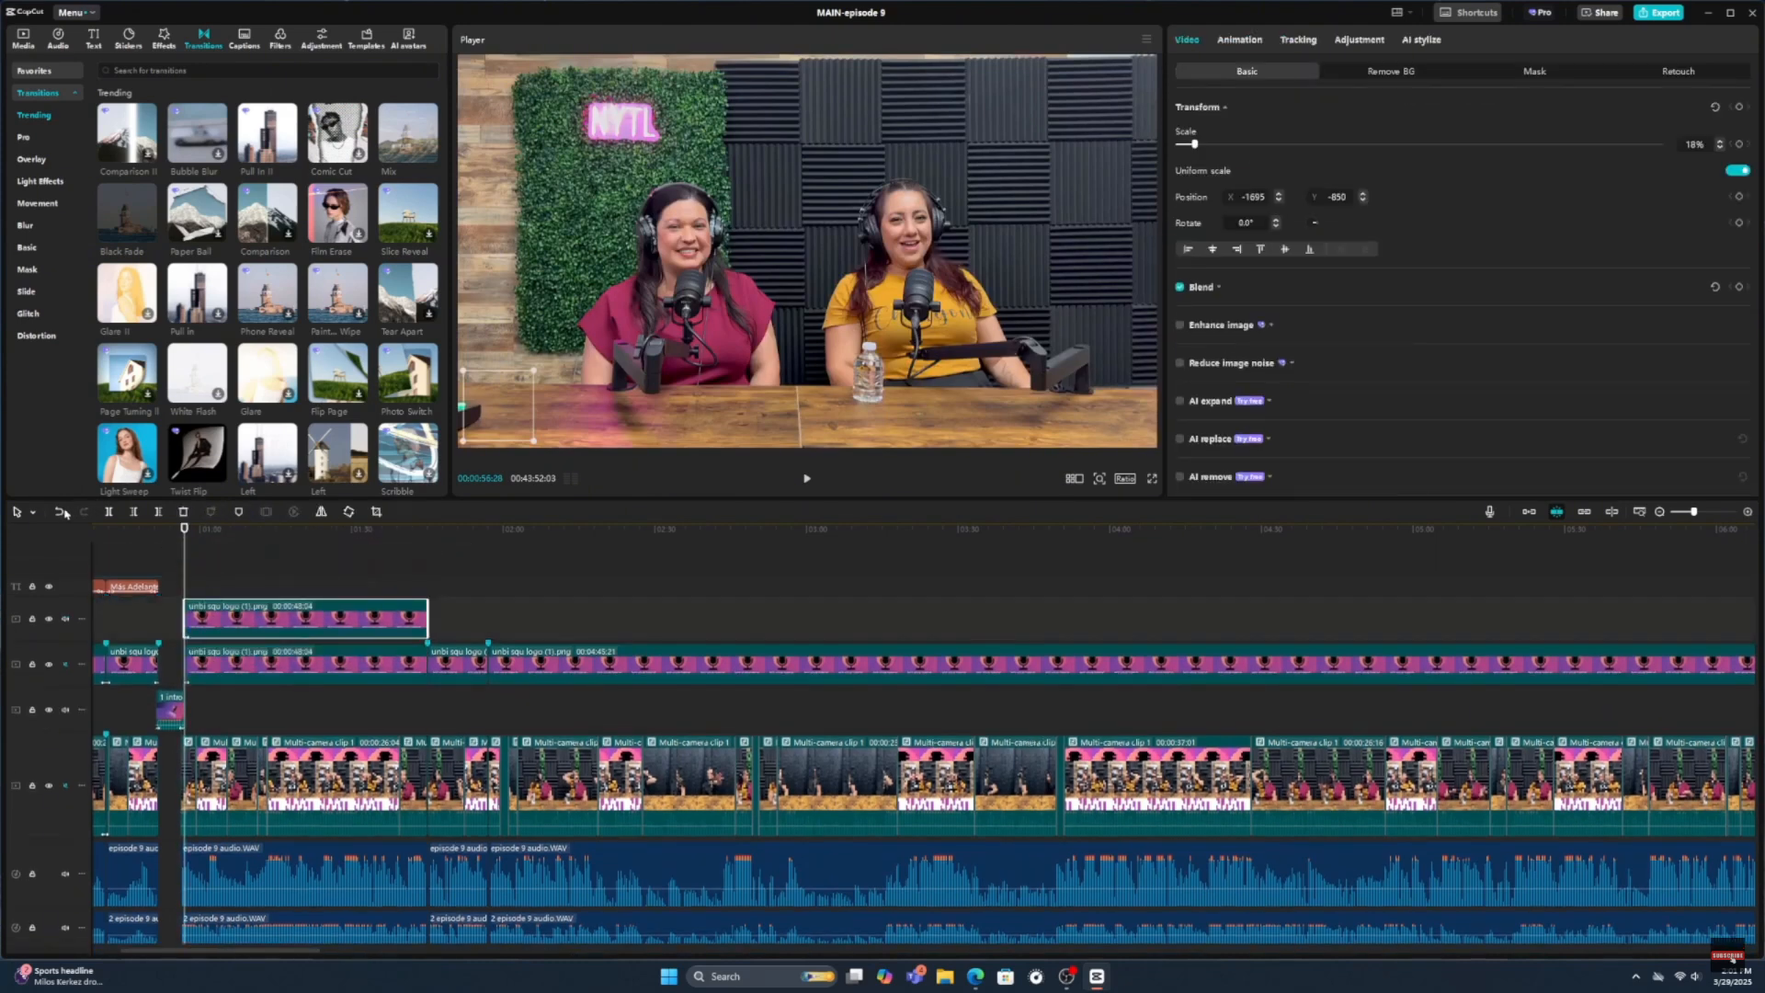
pyautogui.click(1660, 512)
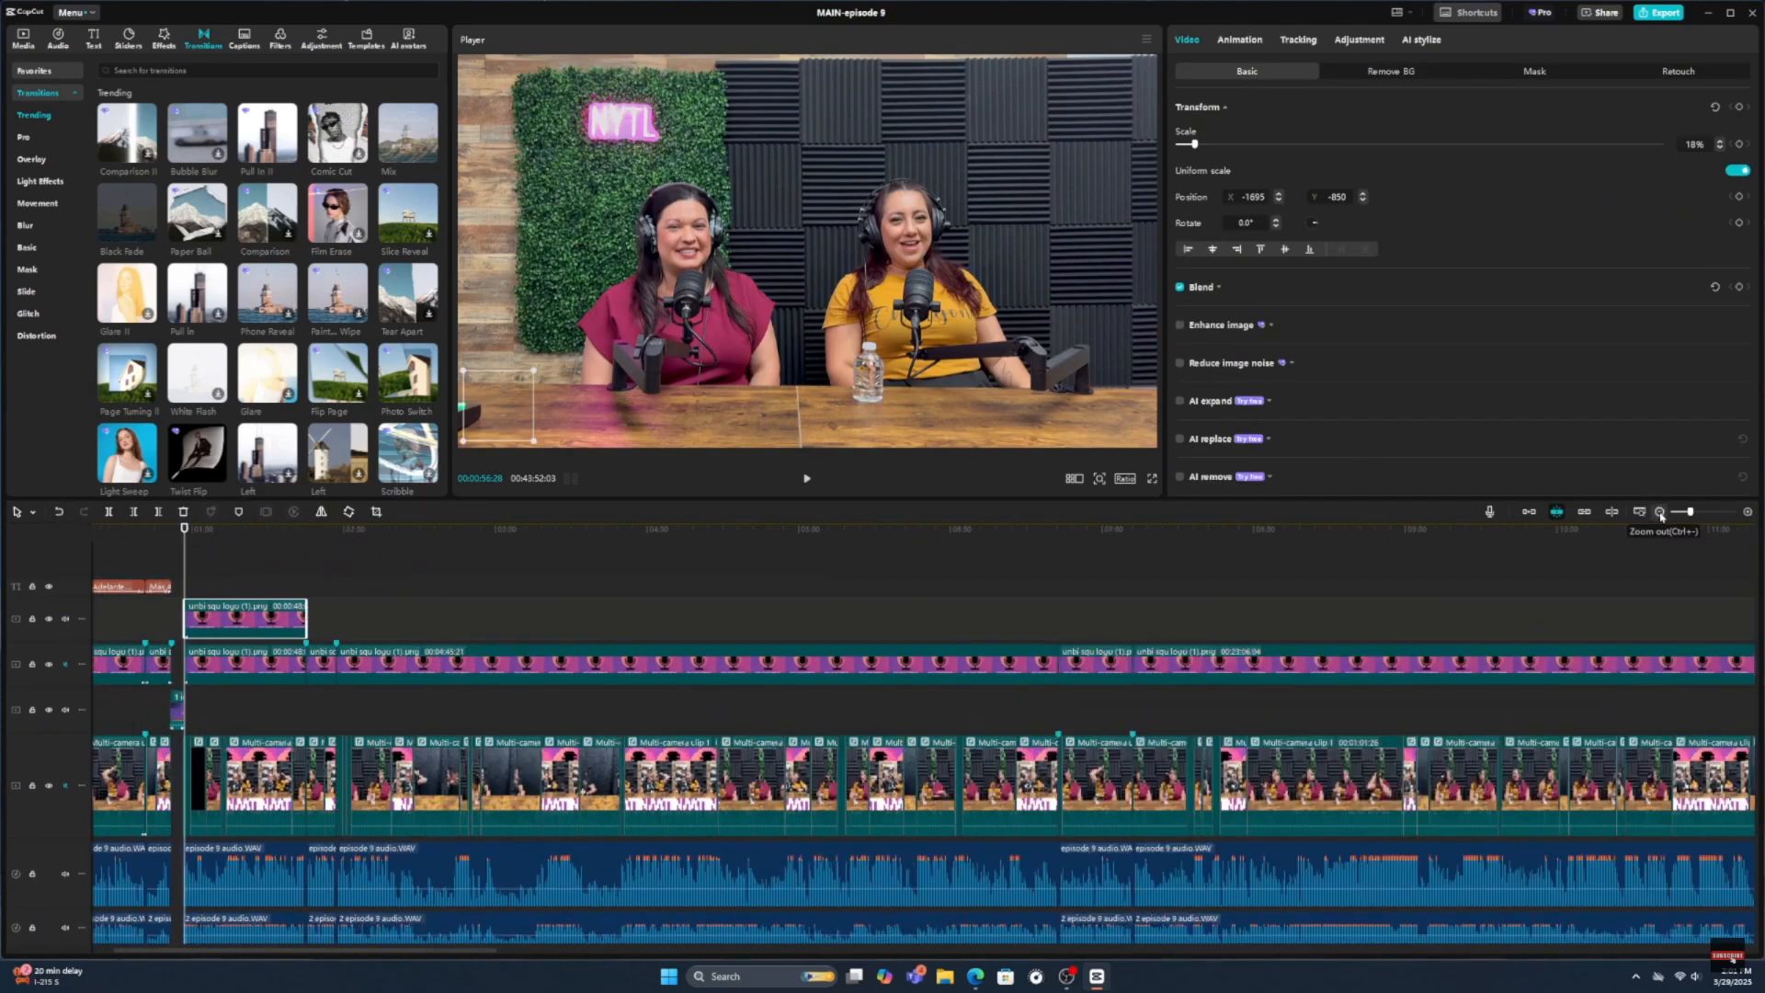
pyautogui.click(1659, 512)
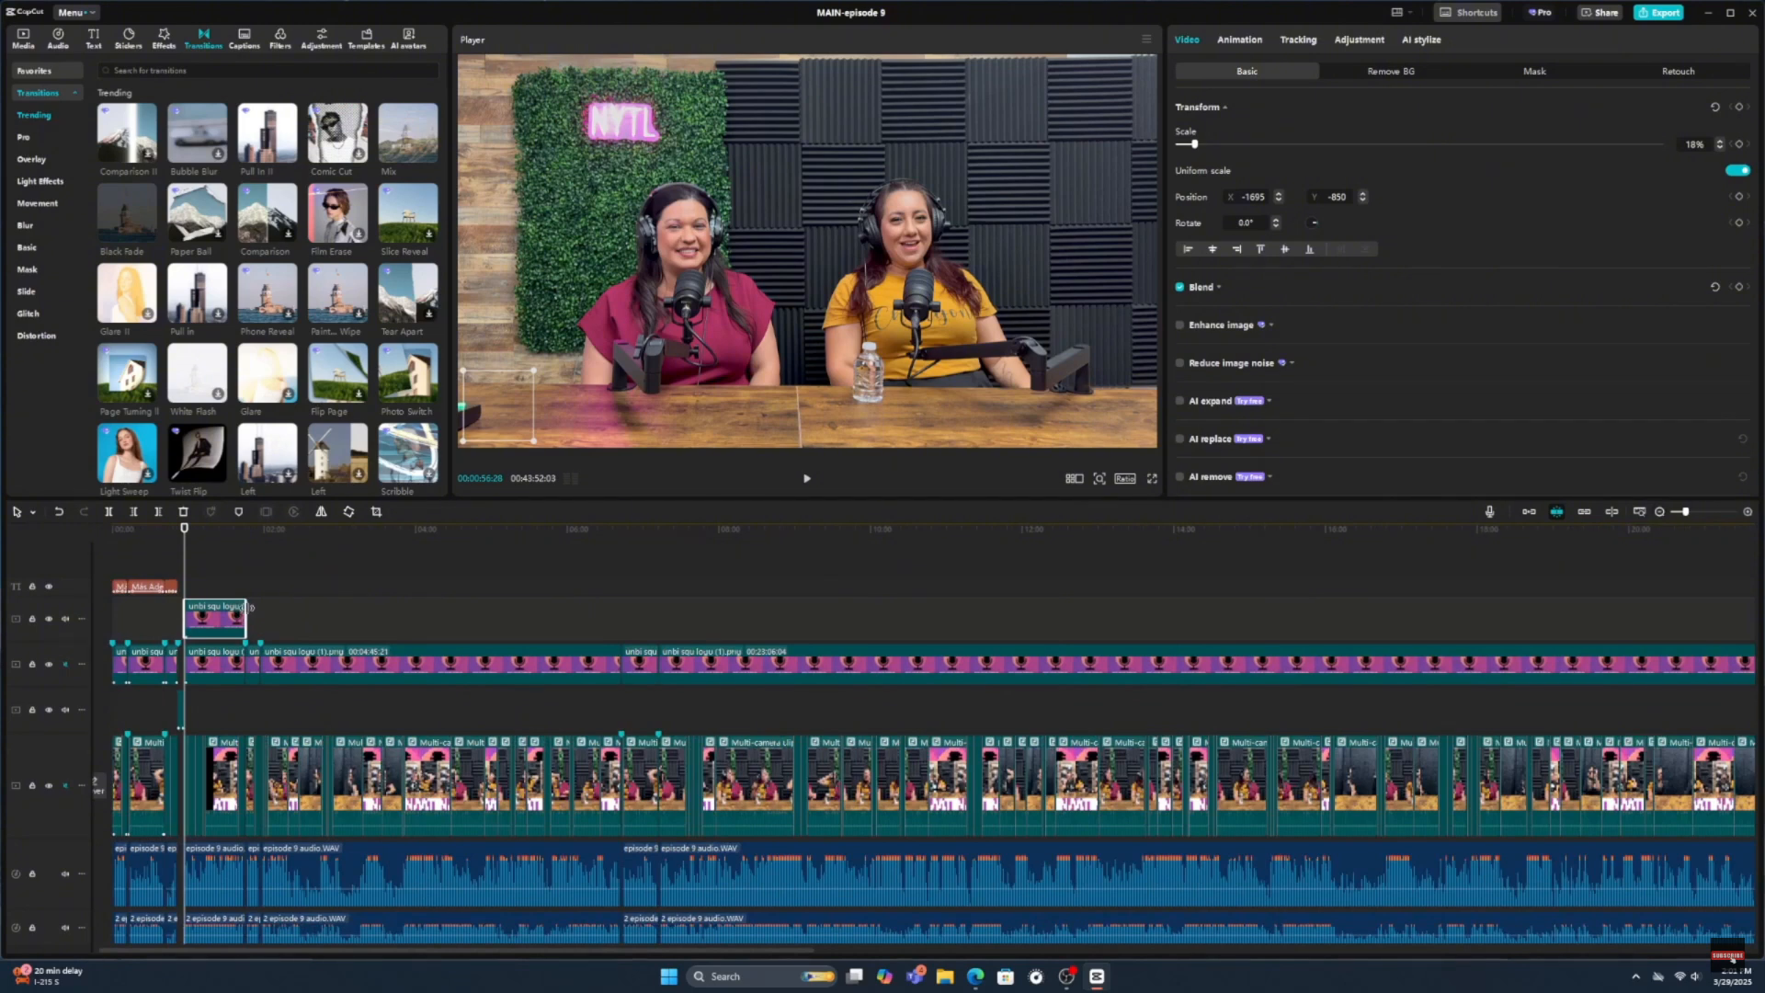
pyautogui.moveTo(248, 608); pyautogui.dragTo(835, 614)
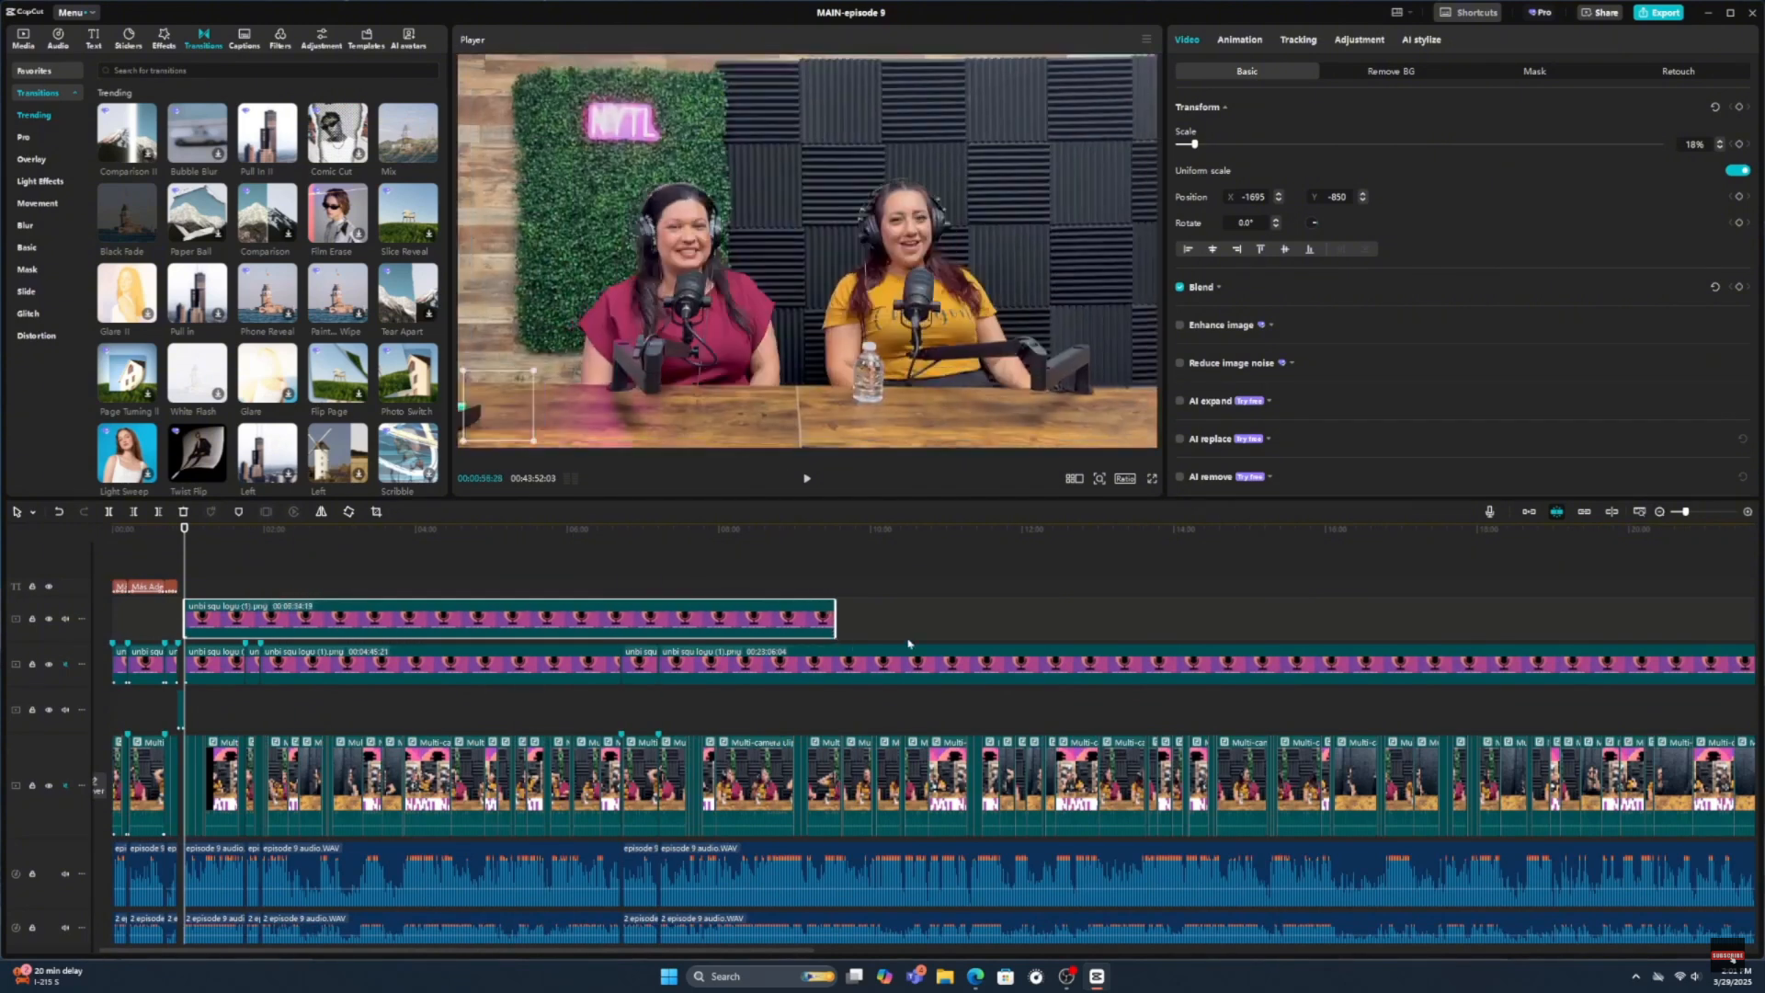
pyautogui.click(1639, 512)
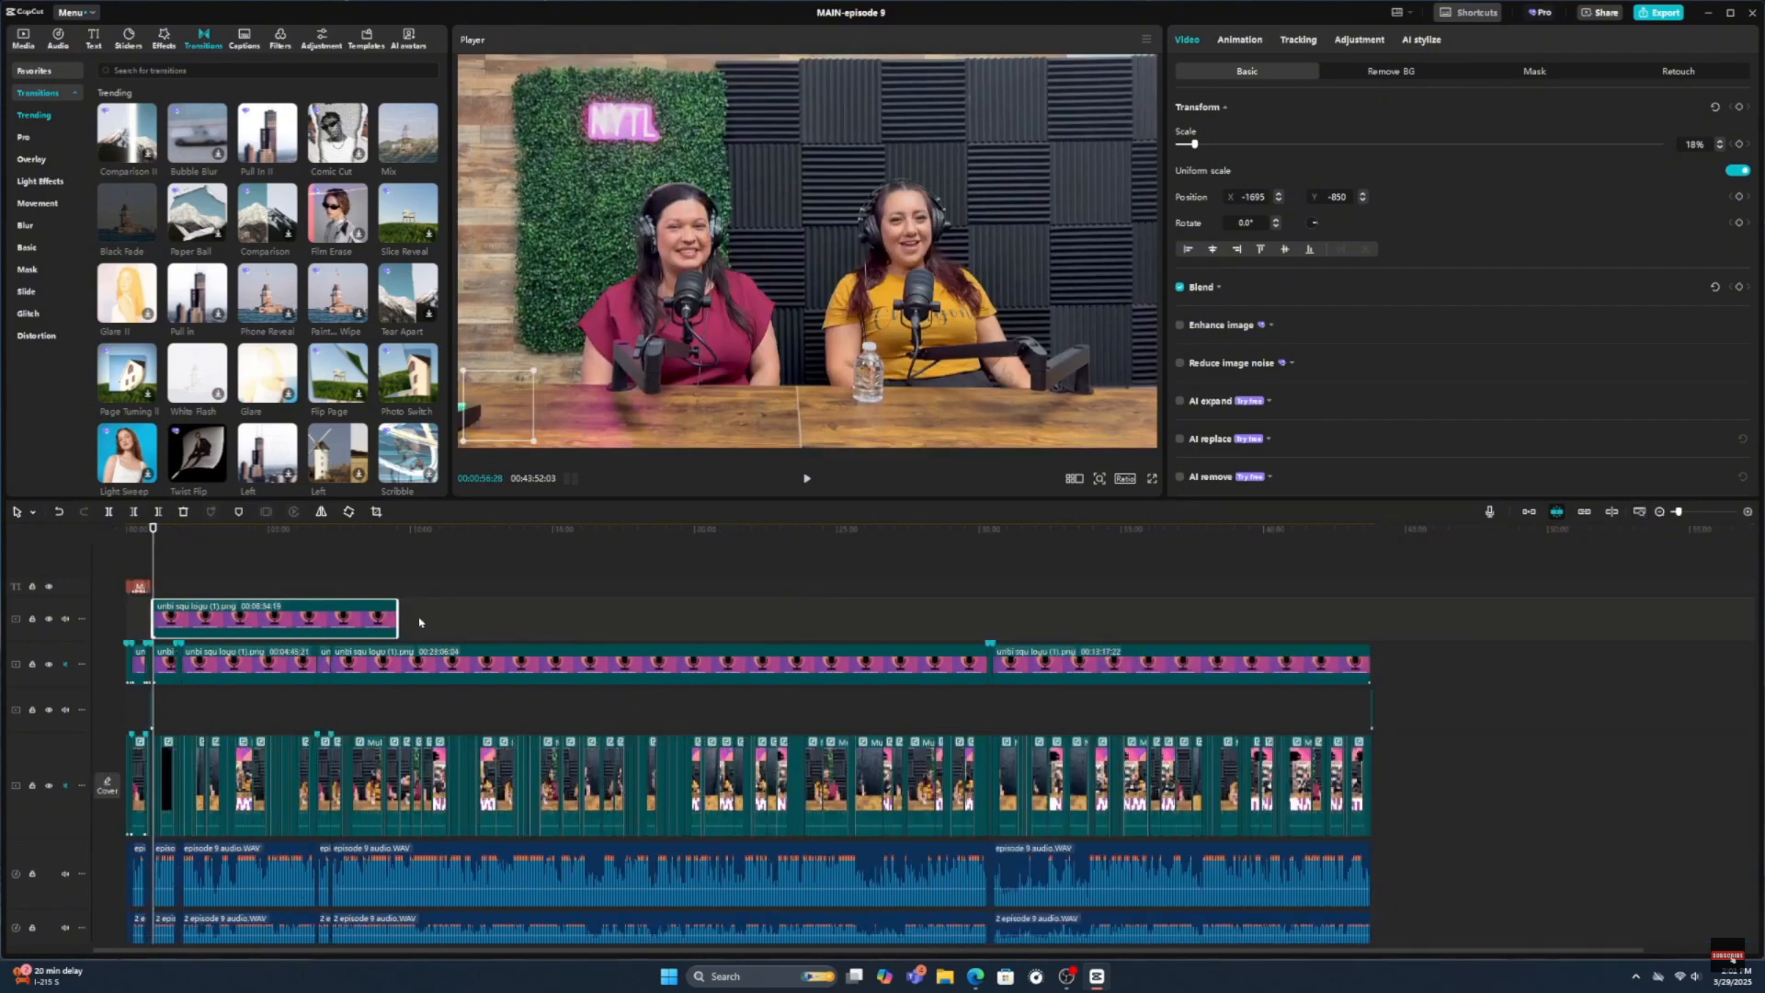
pyautogui.moveTo(401, 609); pyautogui.dragTo(1371, 610)
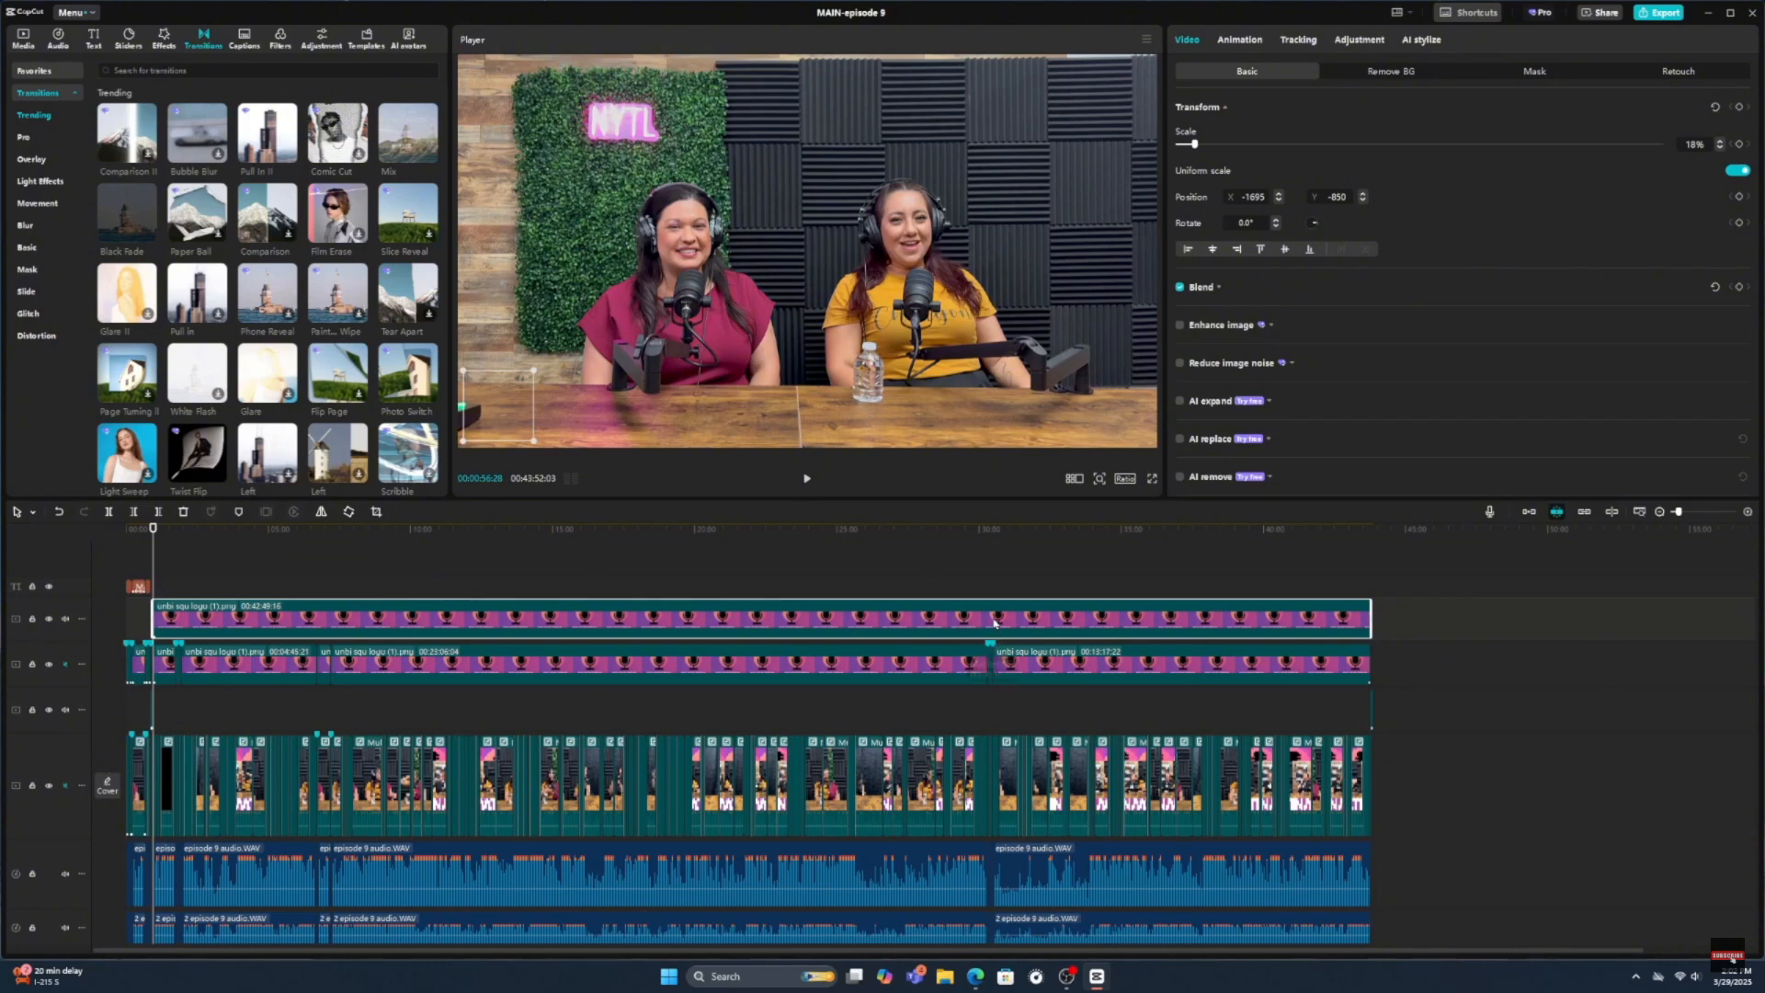
pyautogui.press('Delete')
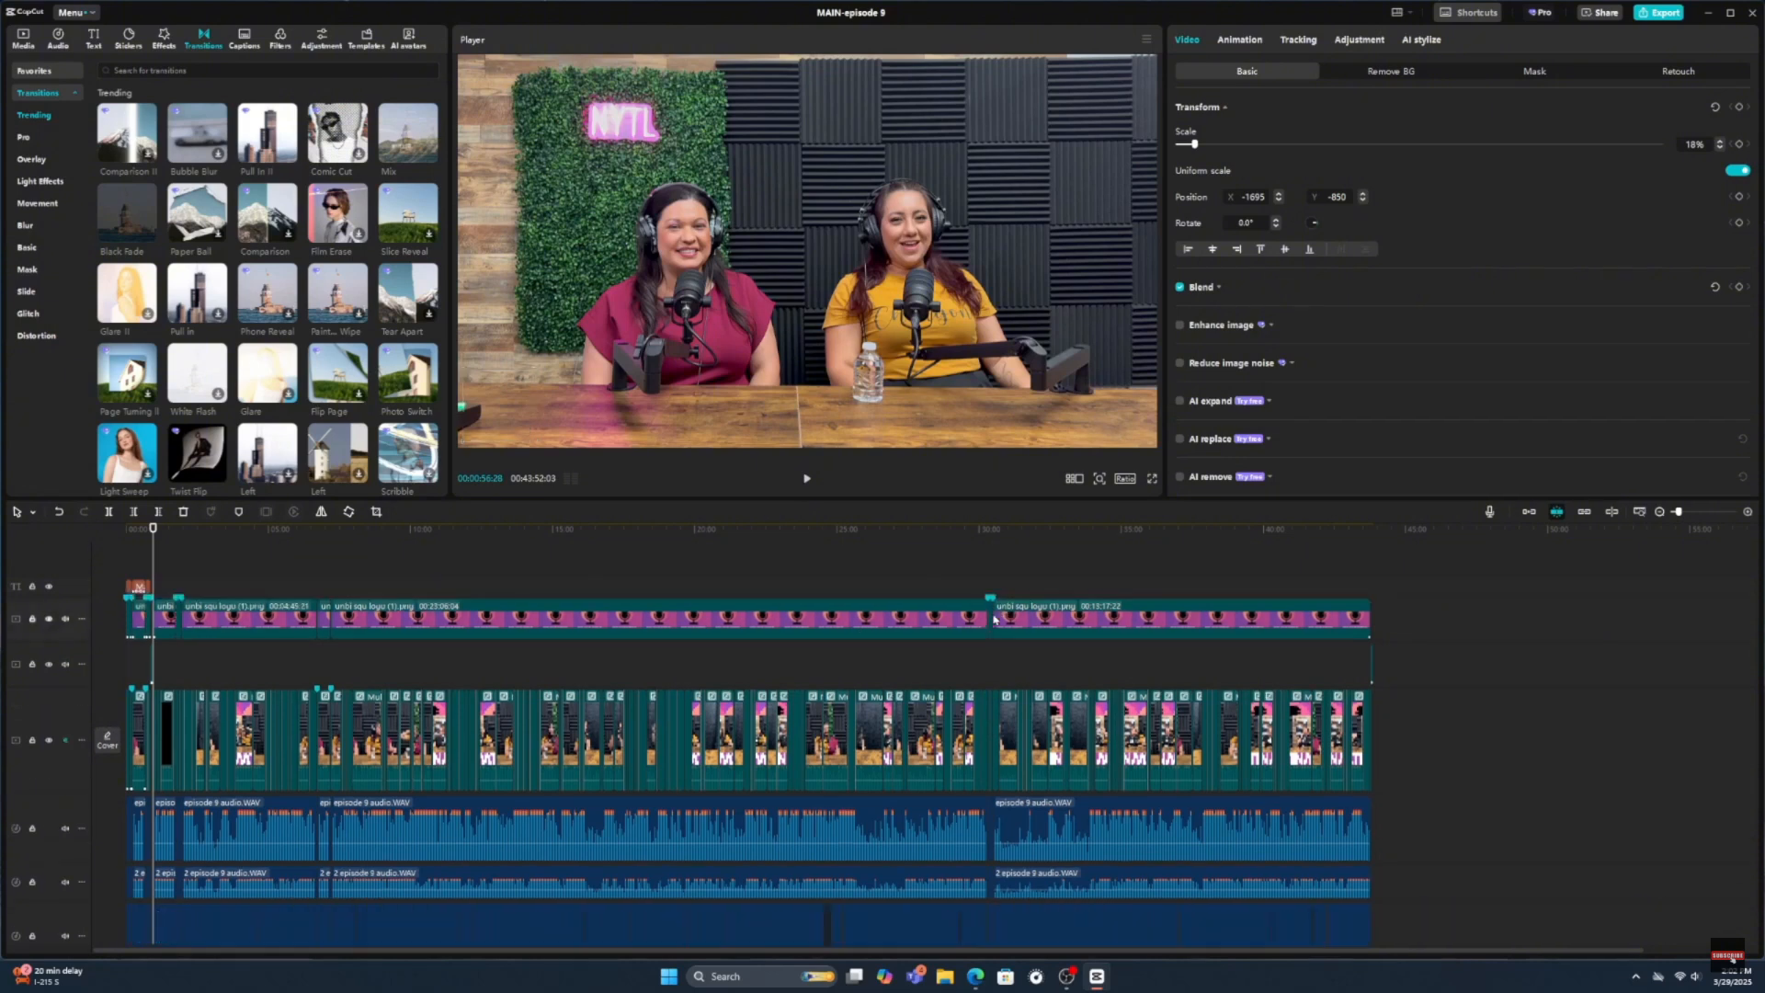
pyautogui.click(59, 511)
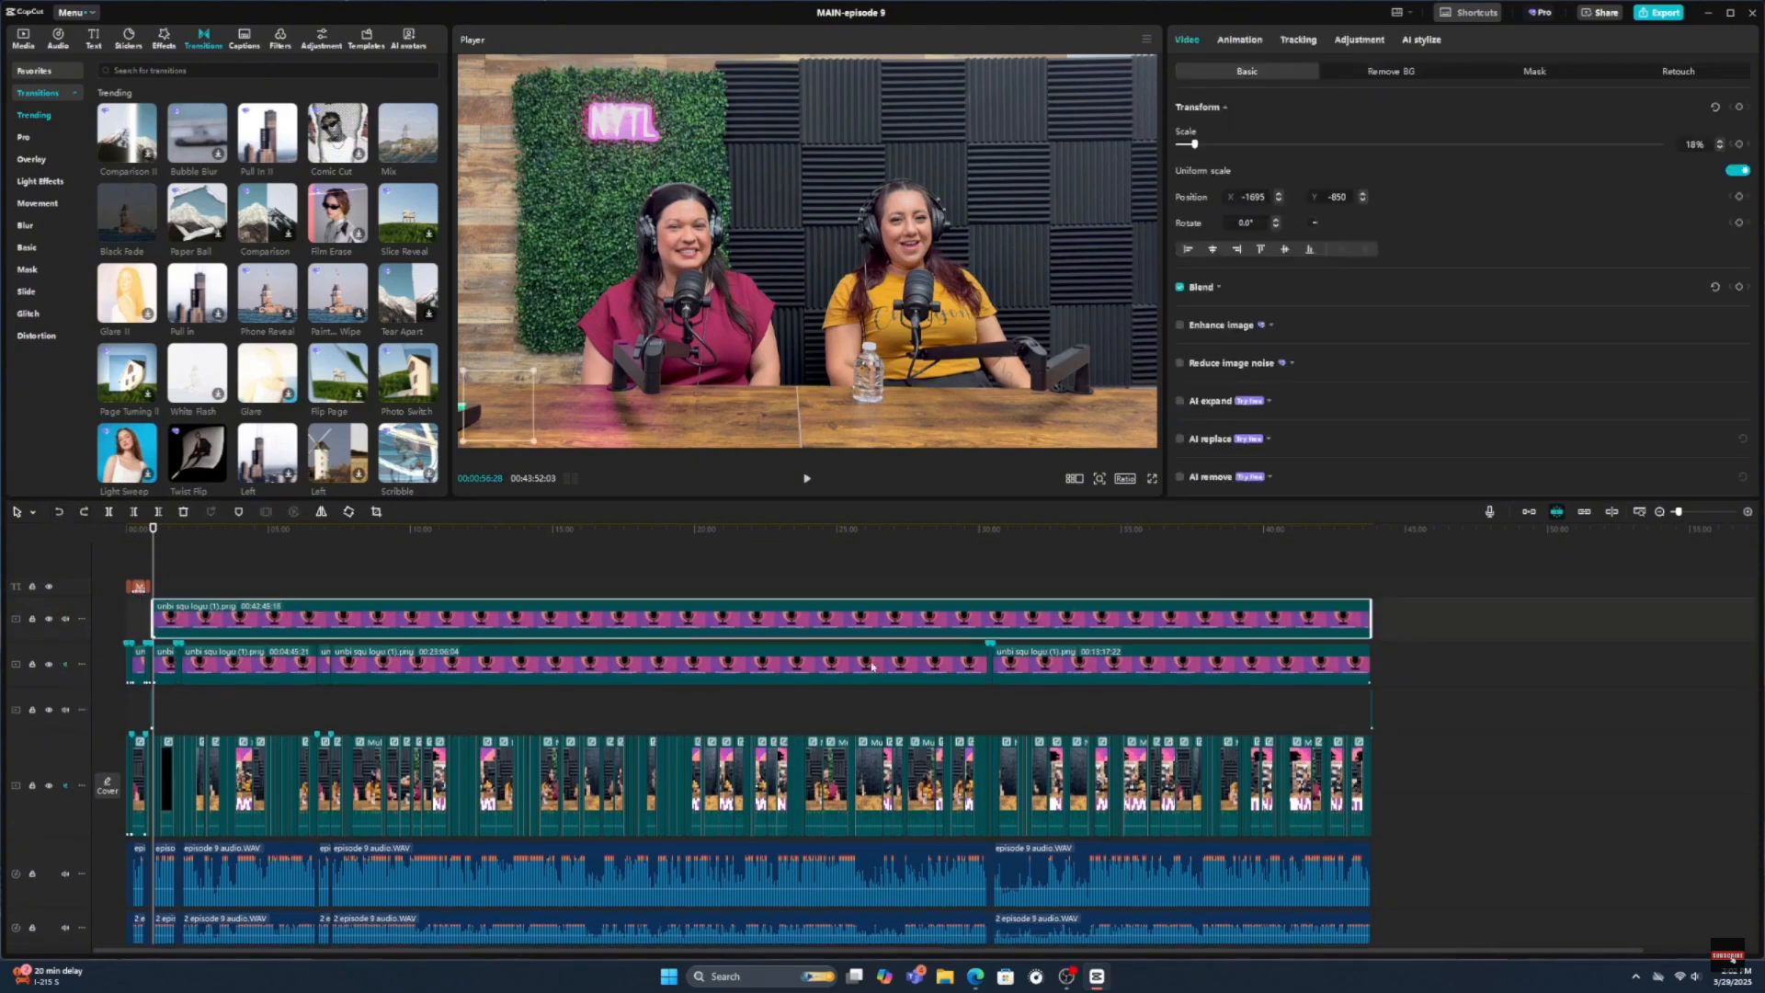
# - Select the long duplicate logo at about 1:56 and shift it in the preview to about X -1598, Y -822
pyautogui.click(1748, 511)
pyautogui.click(1748, 511)
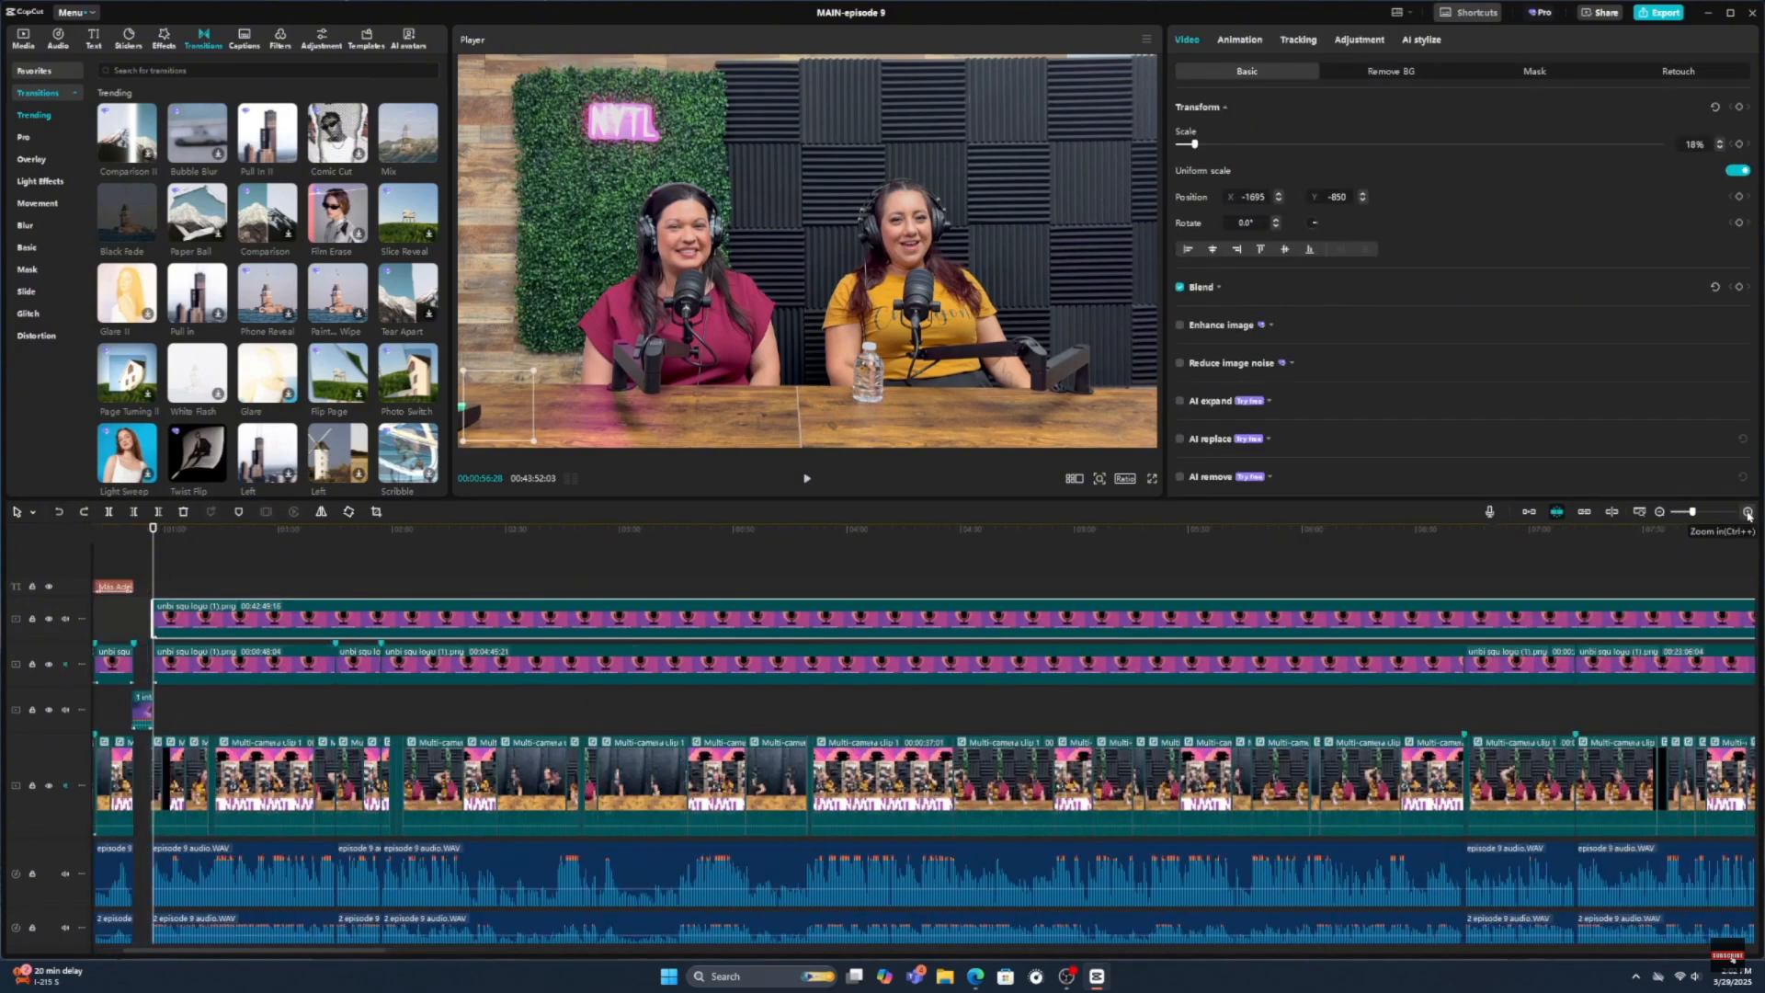
pyautogui.click(1748, 511)
pyautogui.moveTo(381, 553); pyautogui.dragTo(604, 574)
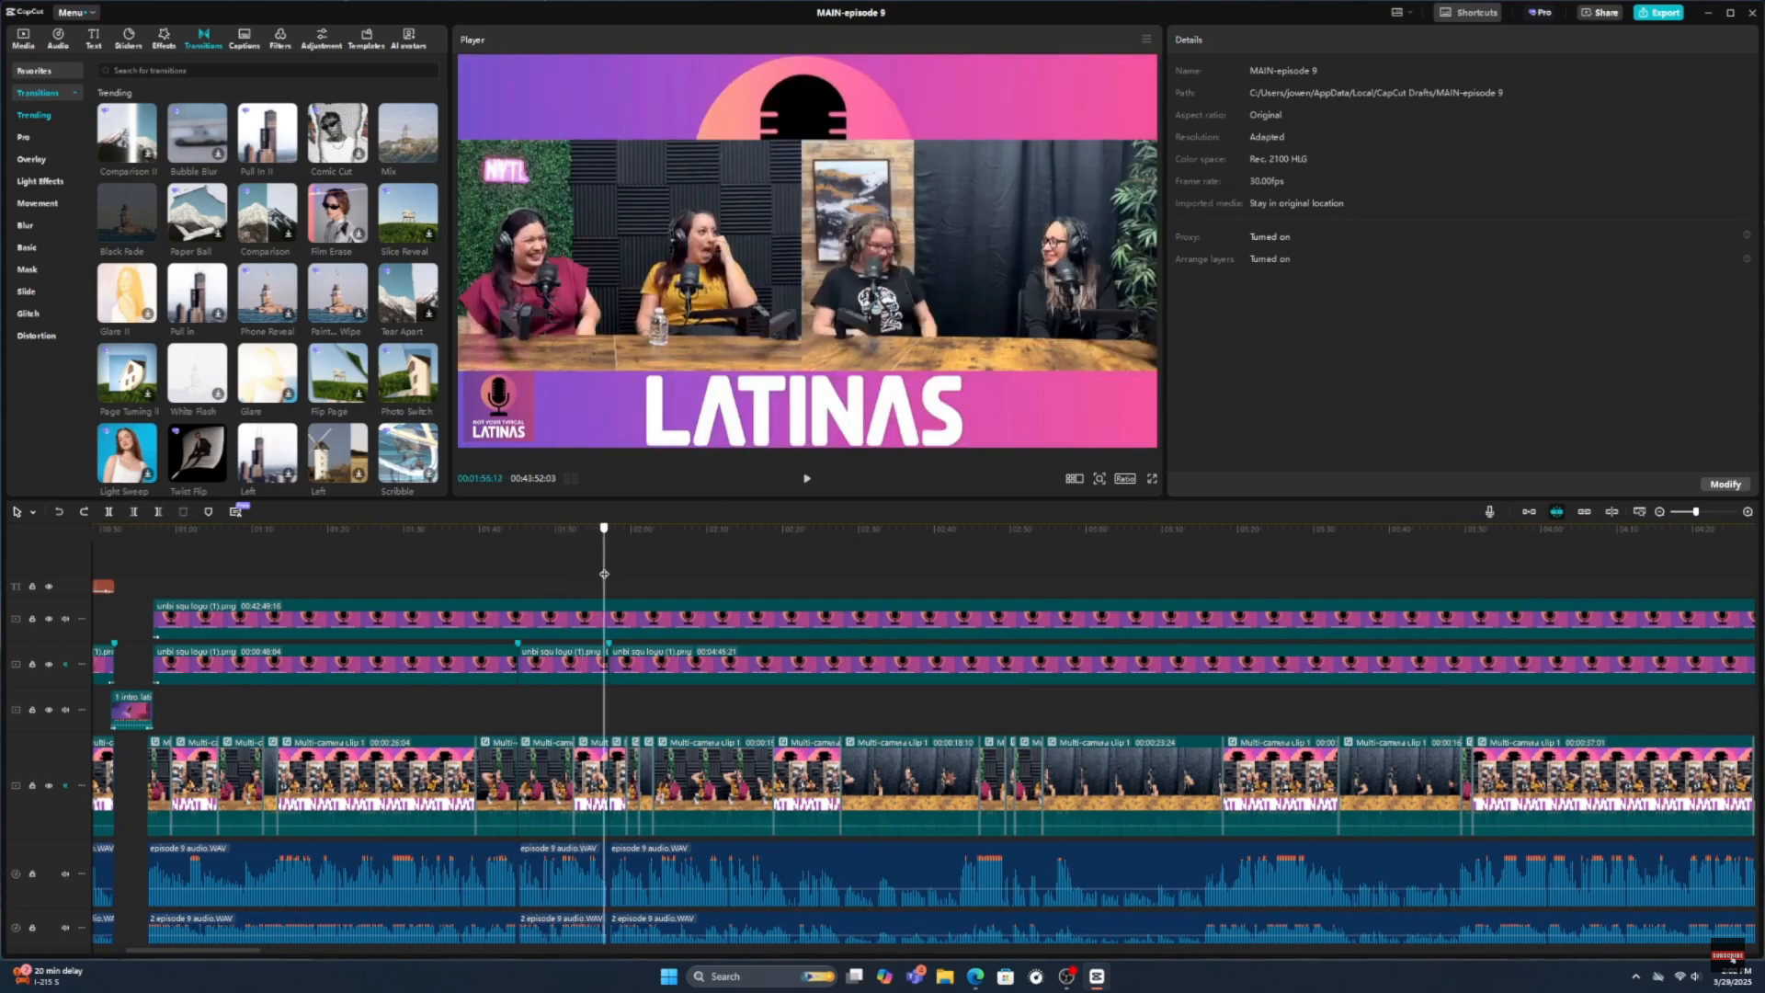
pyautogui.click(652, 624)
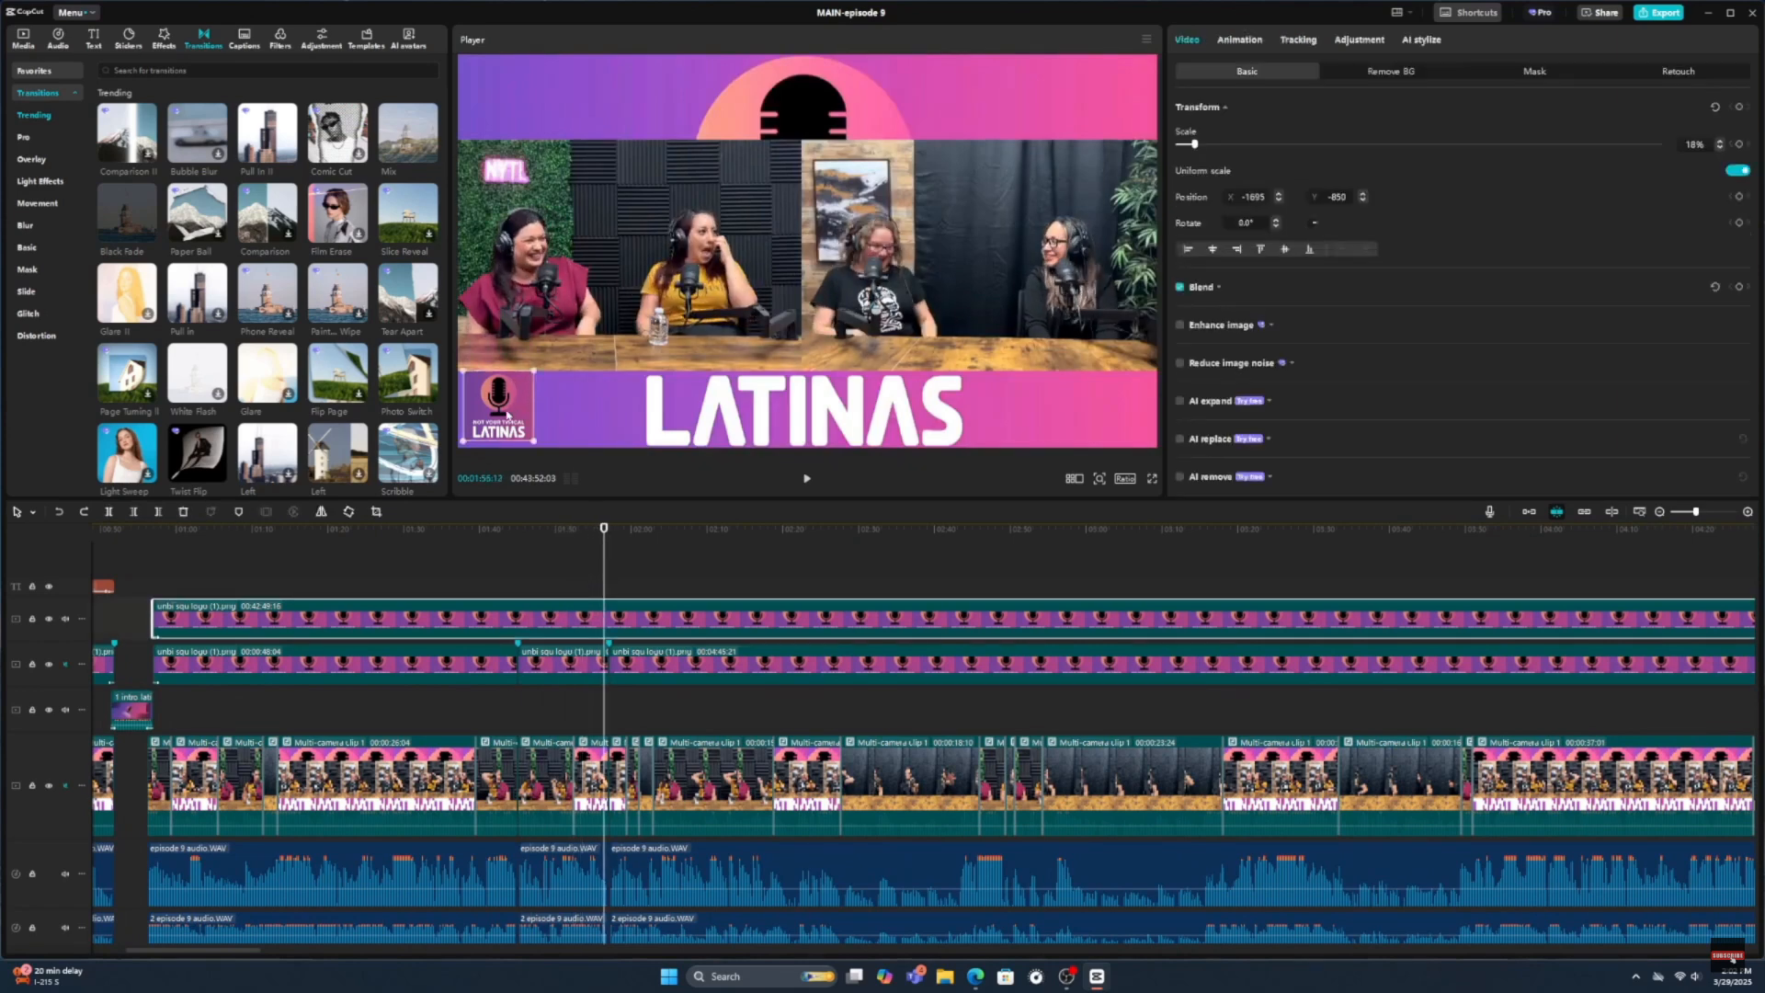
pyautogui.moveTo(507, 415)
pyautogui.mouseDown()
pyautogui.moveTo(508, 397)
pyautogui.moveTo(549, 412)
pyautogui.moveTo(526, 410)
pyautogui.mouseUp()
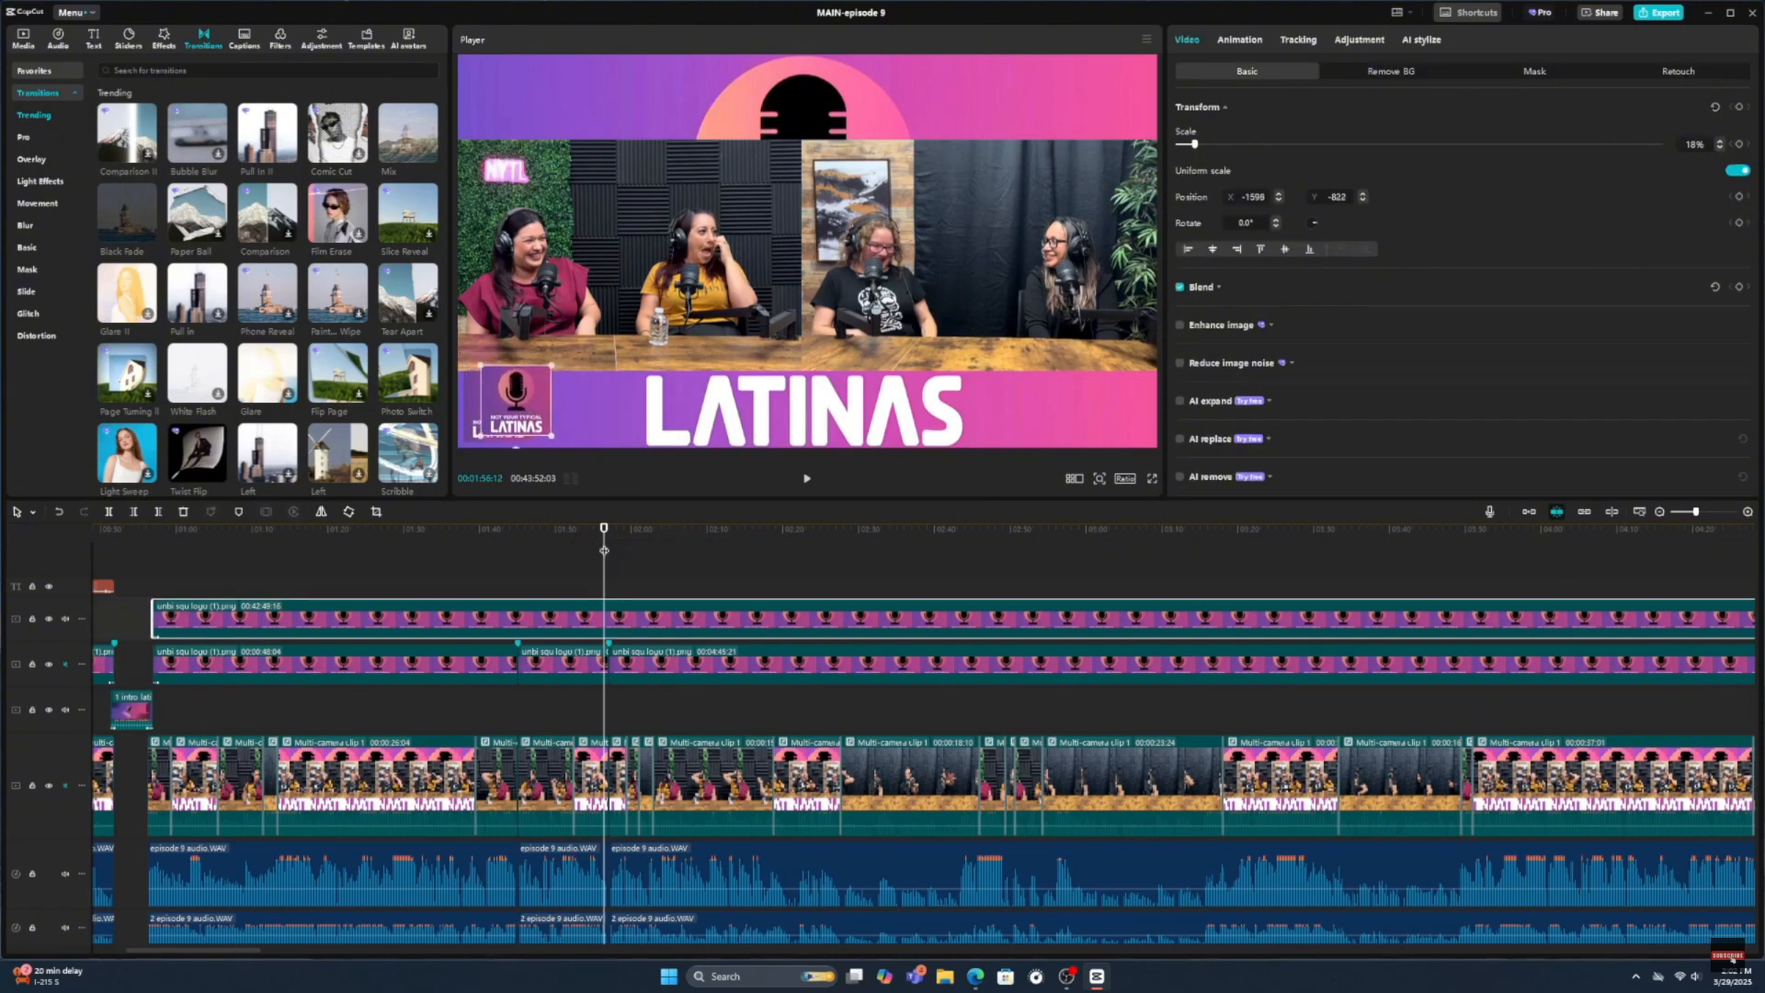
# - Try the duplicate logo beside the original at about X -1159, Y -844 across several camera shots, and delete the duplicate clip
pyautogui.click(651, 551)
pyautogui.moveTo(641, 552); pyautogui.dragTo(664, 554)
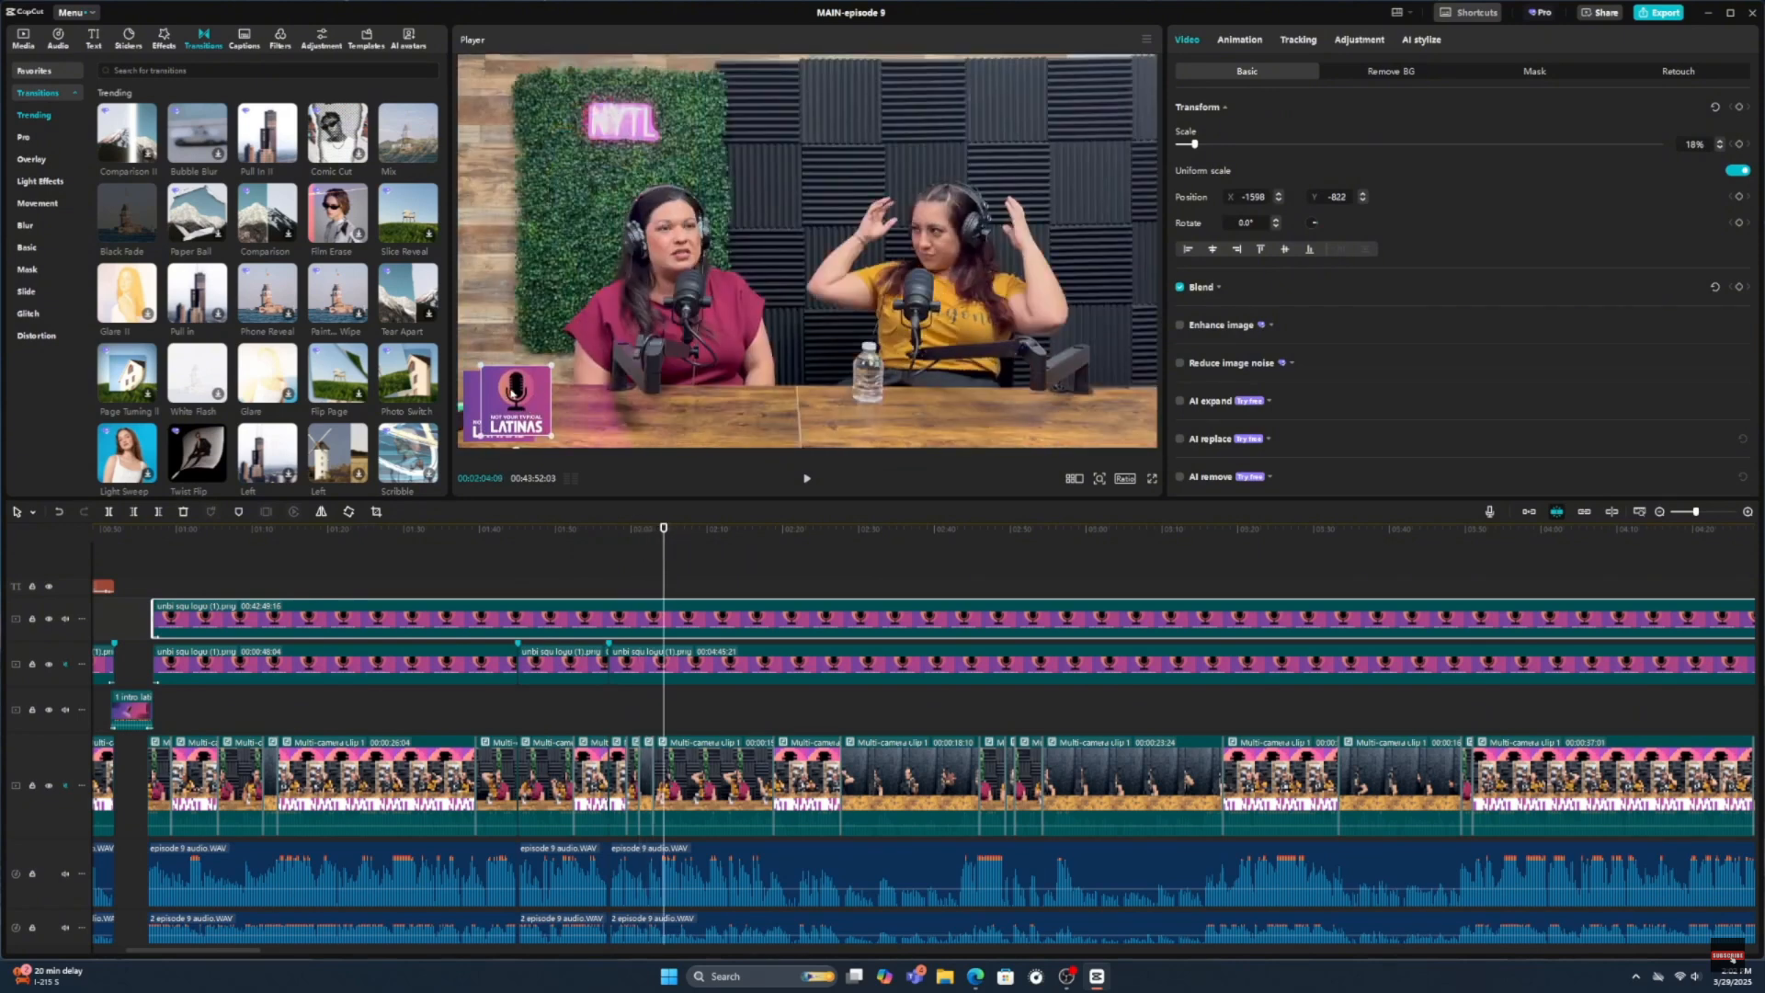
pyautogui.moveTo(516, 415); pyautogui.dragTo(595, 418)
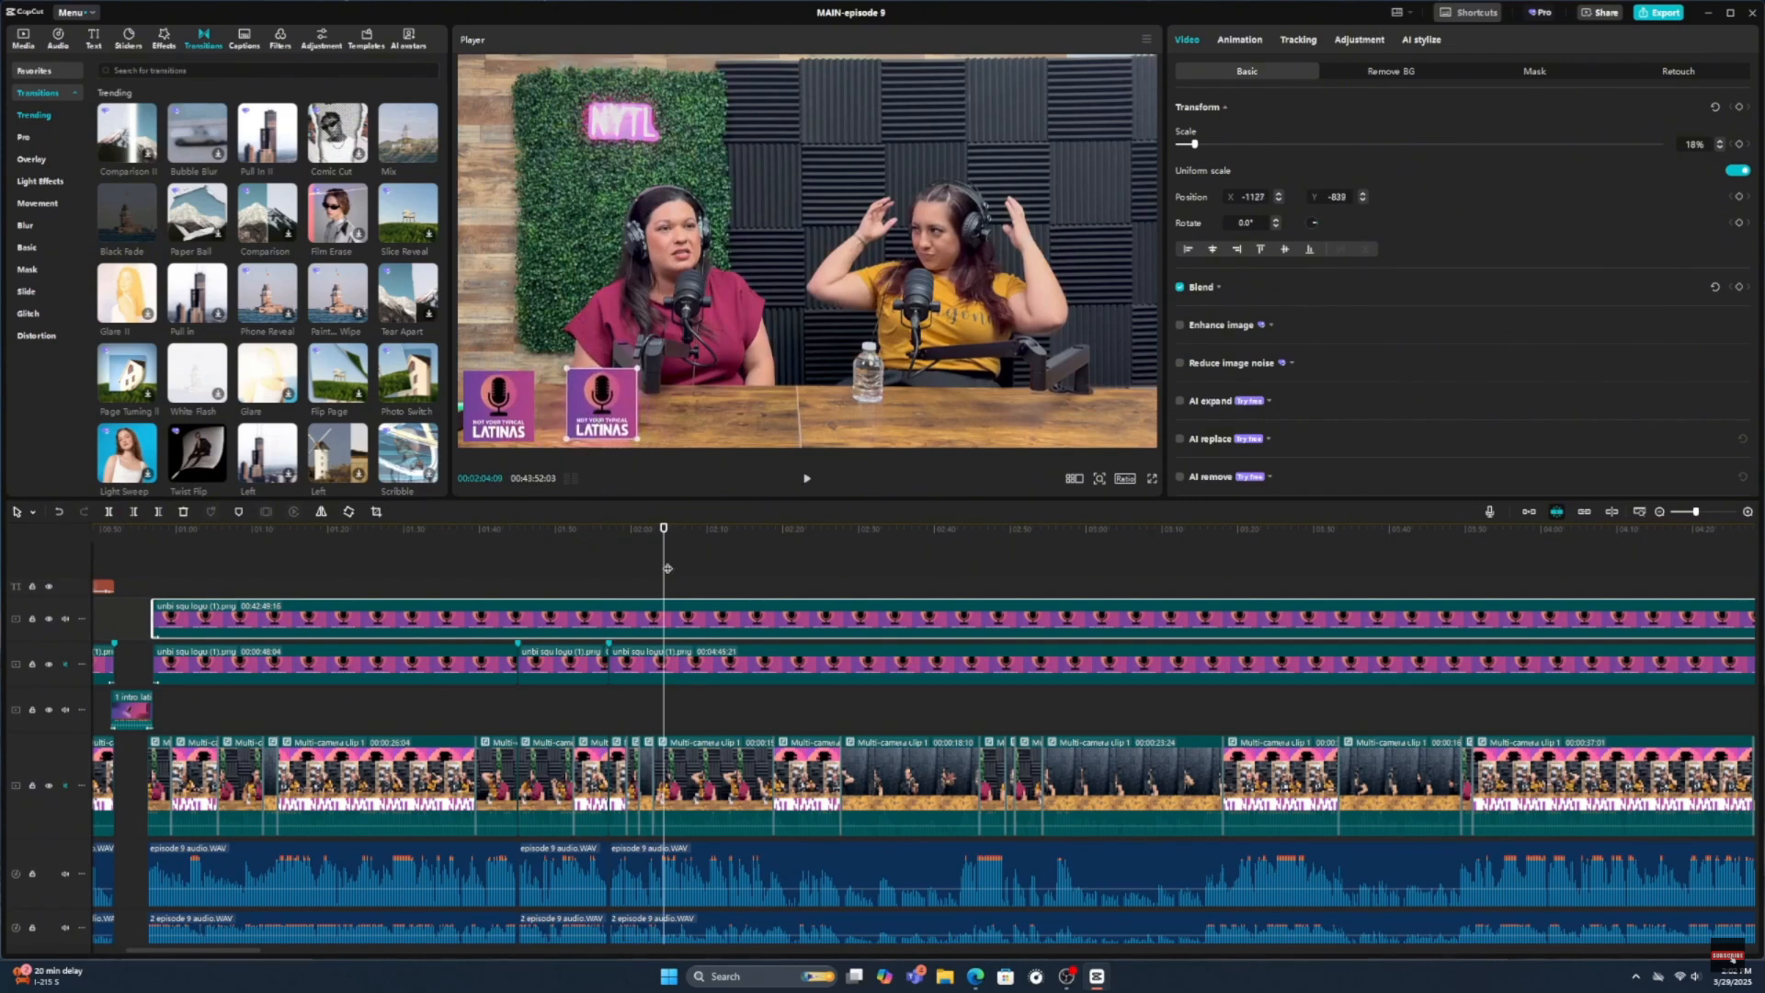
pyautogui.moveTo(664, 568); pyautogui.dragTo(795, 580)
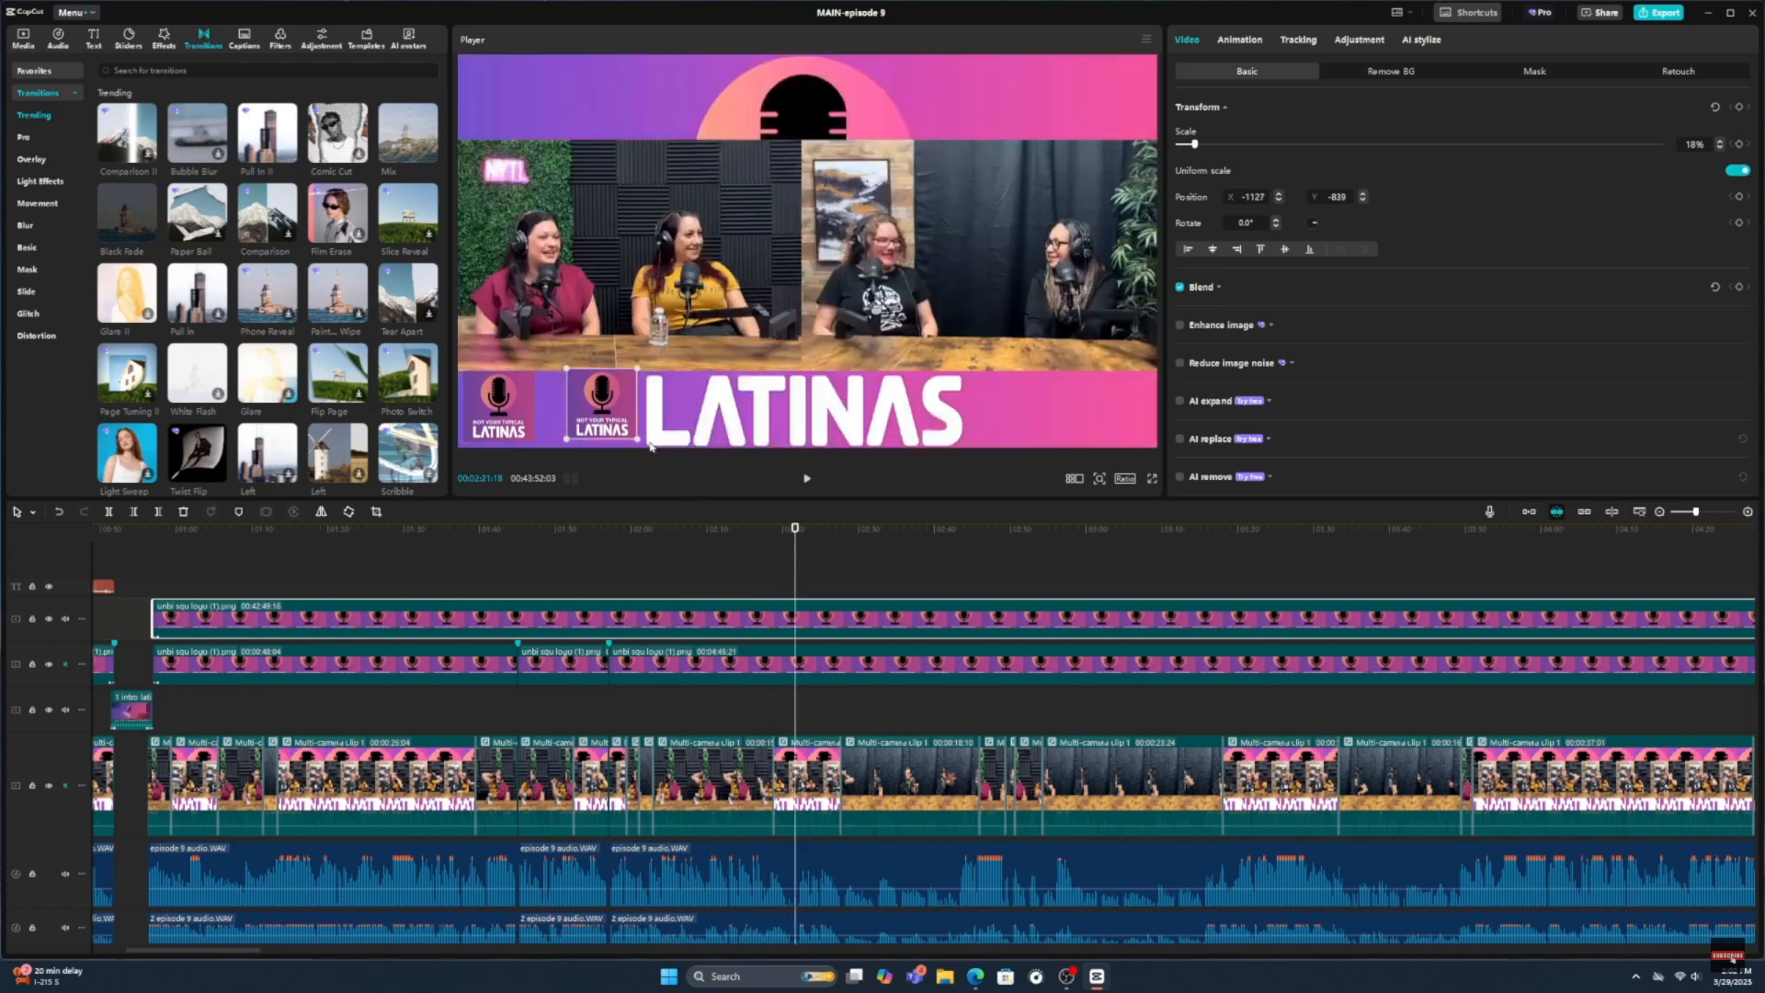
pyautogui.moveTo(607, 403); pyautogui.dragTo(602, 404)
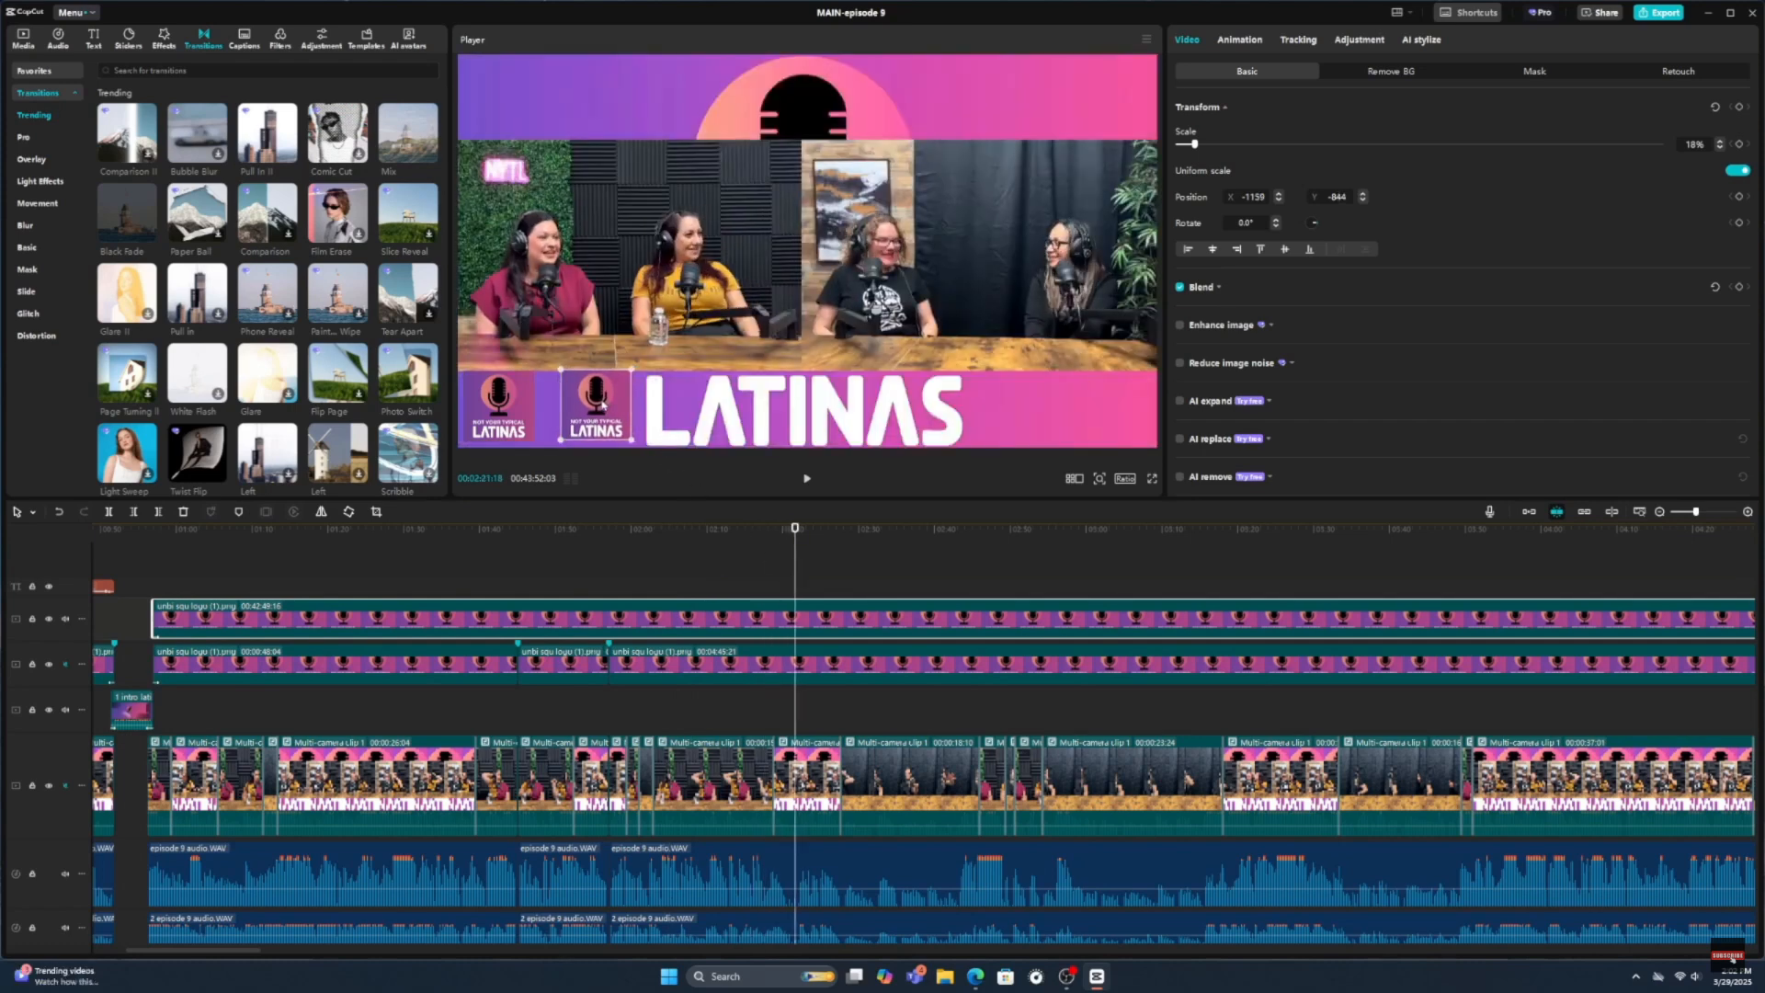
pyautogui.moveTo(794, 570); pyautogui.dragTo(712, 569)
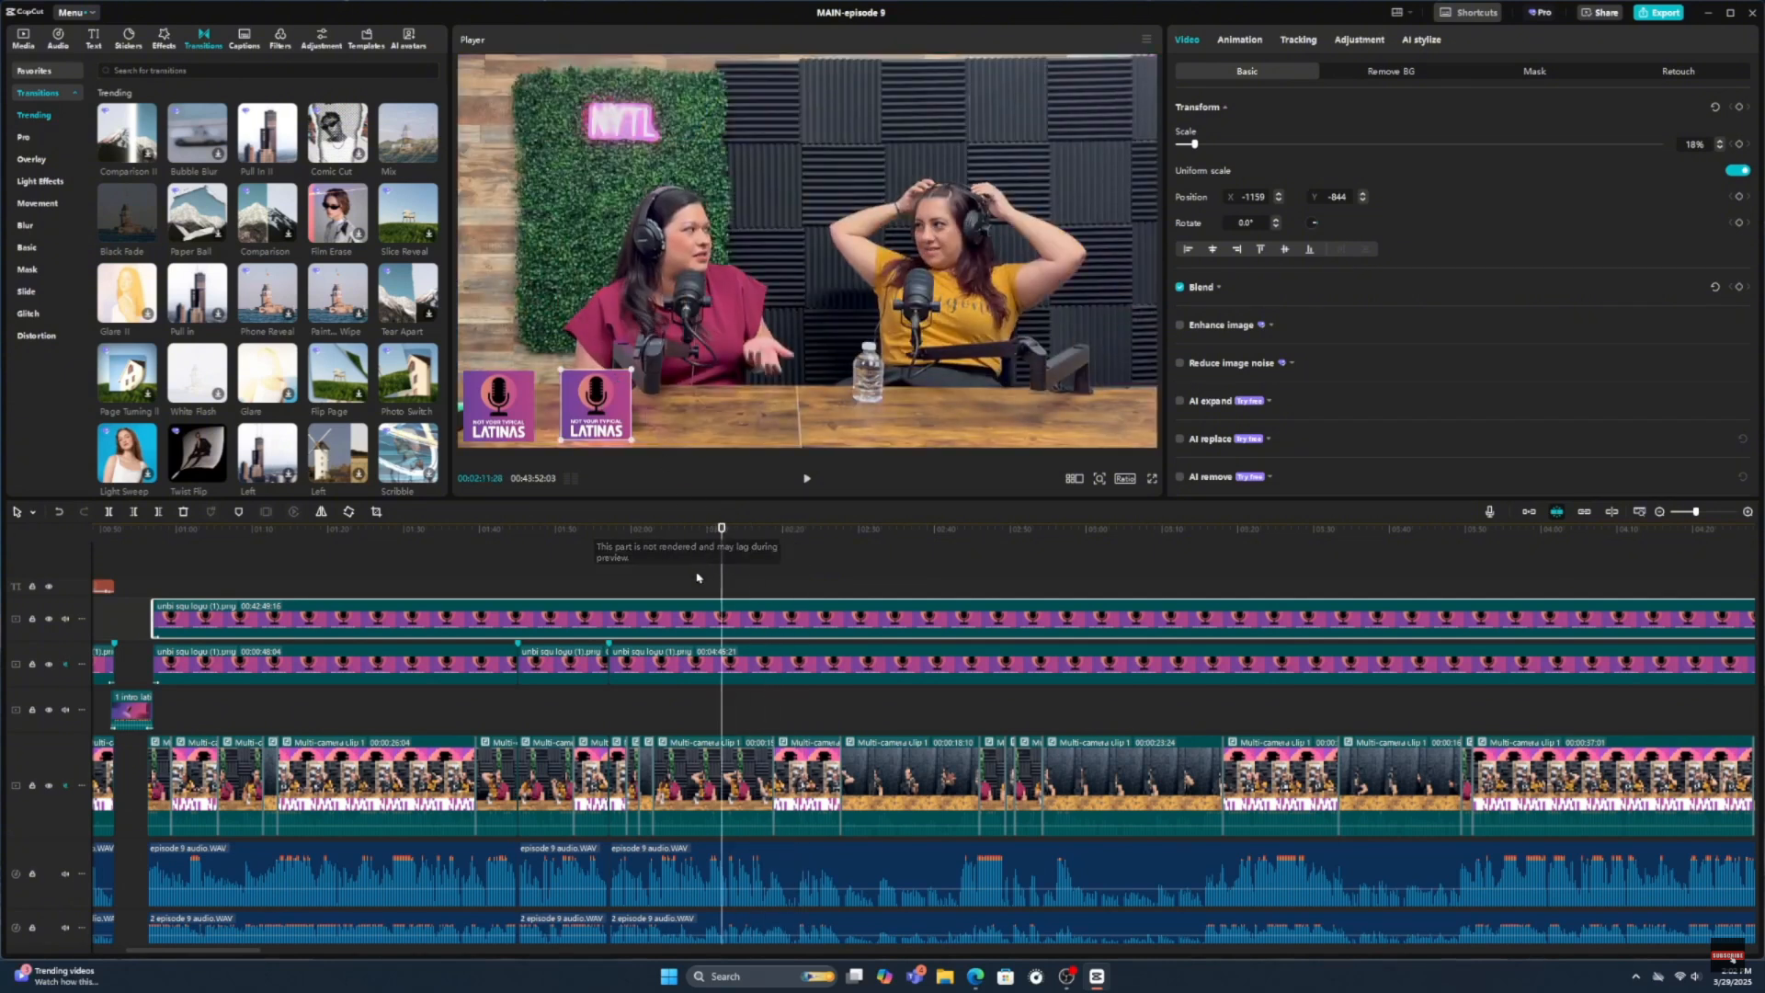
pyautogui.press('Delete')
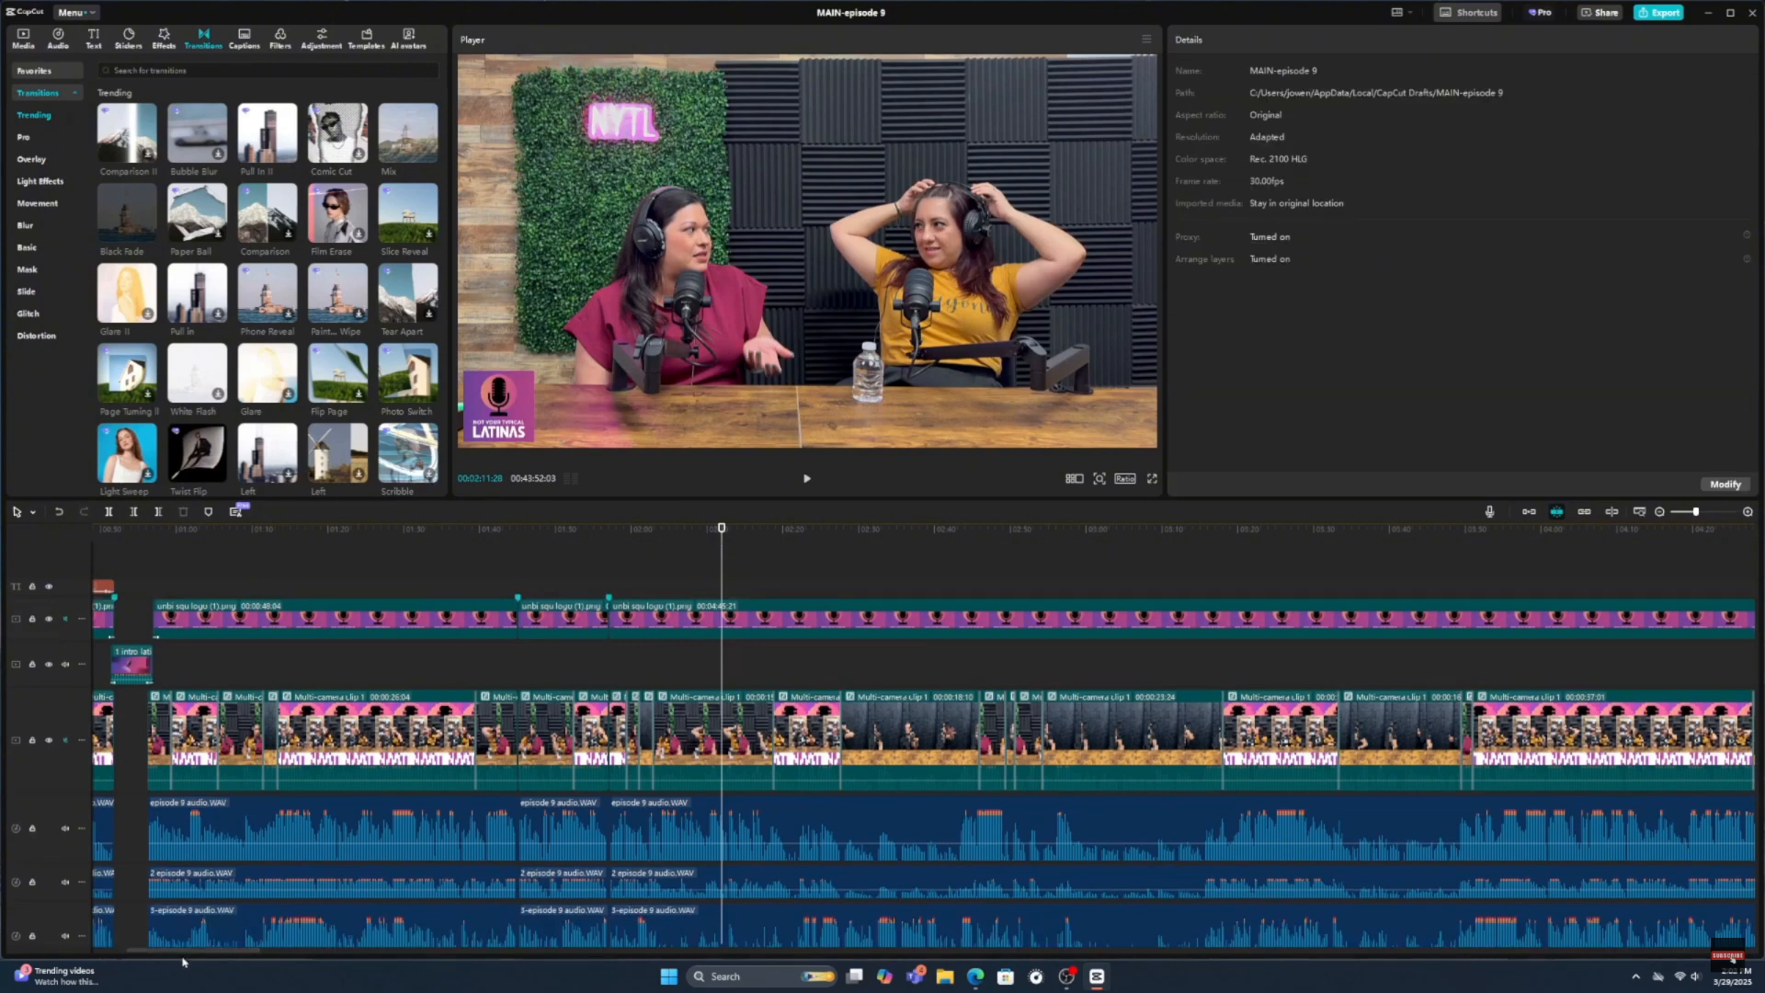
# - Scrub through the start of the episode after the intro clip to about 1:03 to check the original logo overlay
pyautogui.moveTo(185, 952); pyautogui.dragTo(163, 954)
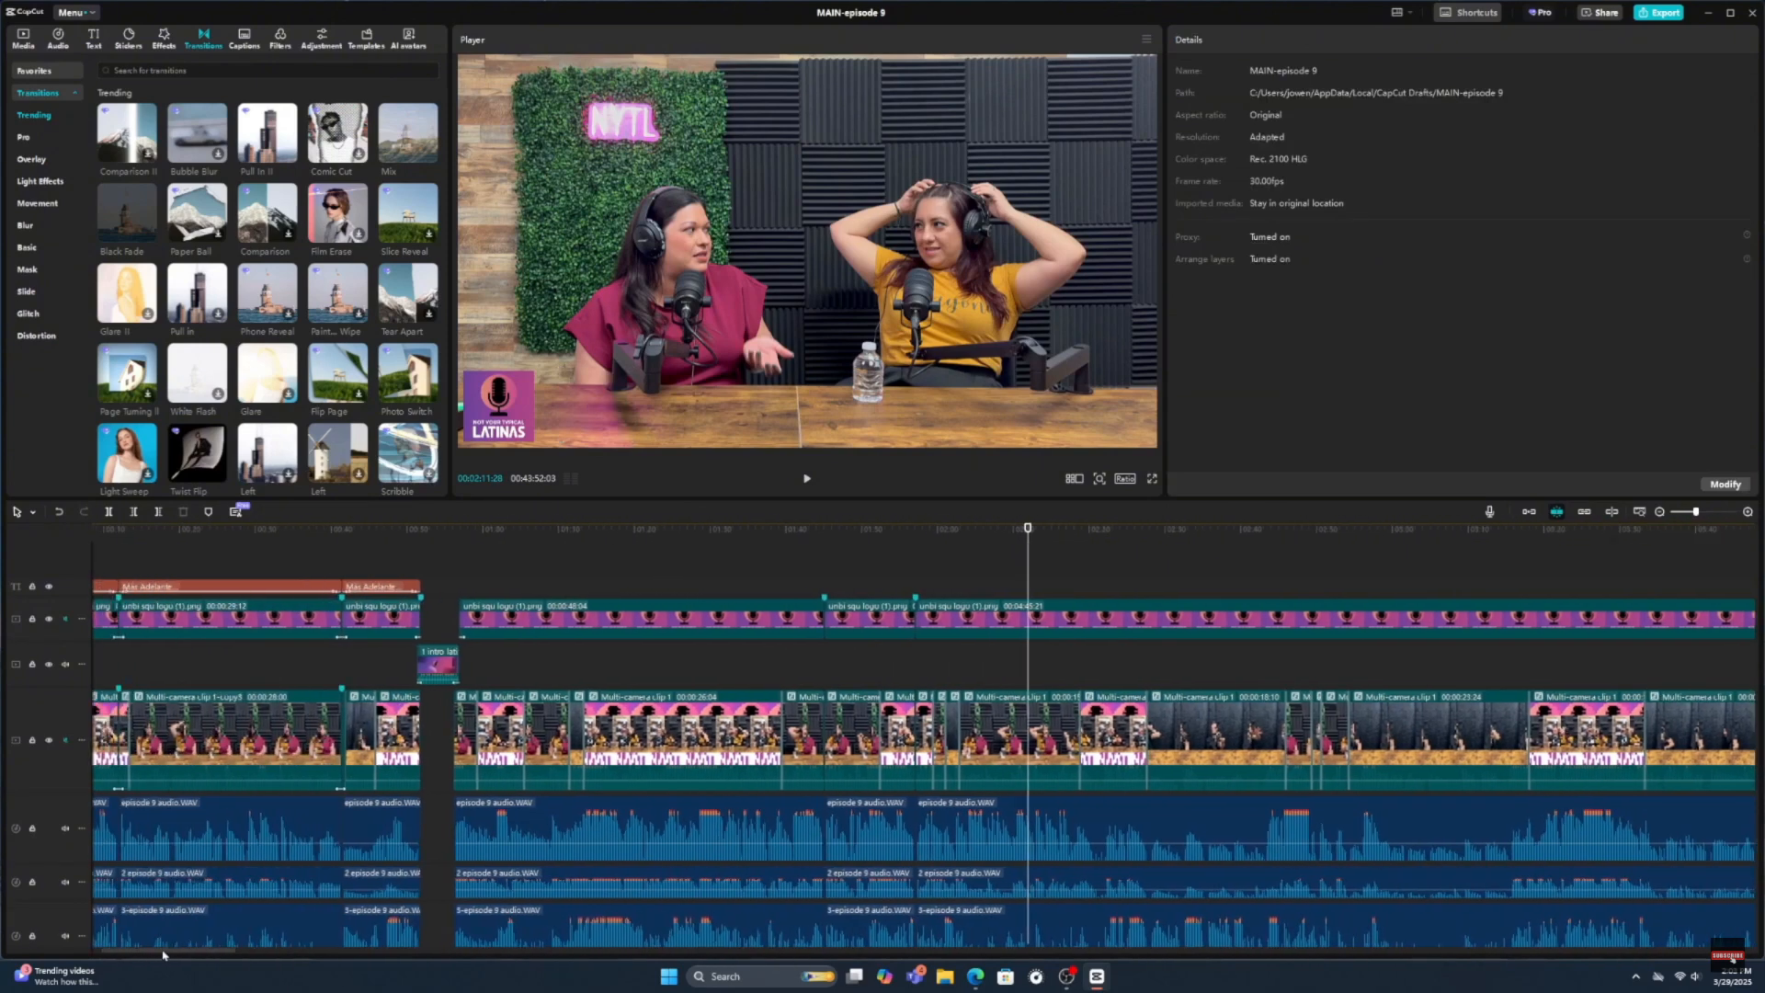
pyautogui.click(461, 560)
pyautogui.moveTo(483, 565); pyautogui.dragTo(506, 570)
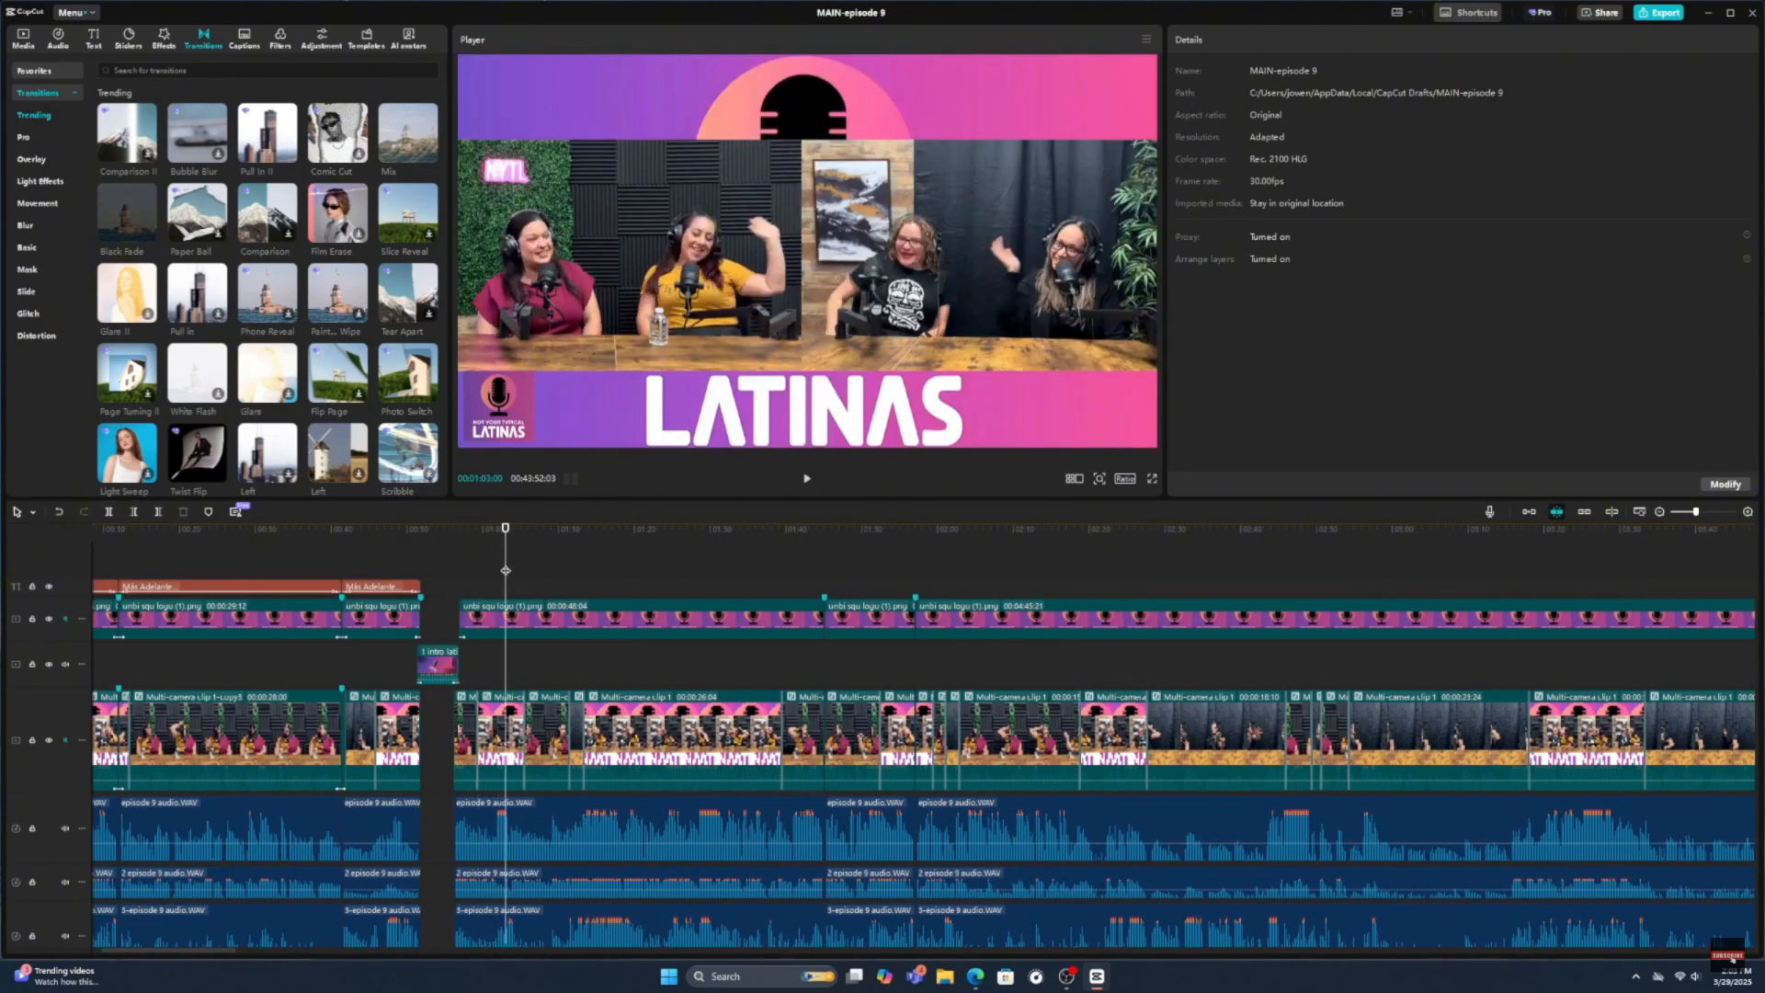
# - Scrub the early episode from about 1:03 to 1:55 to check the logo overlay, and look over the audio tracks beneath
pyautogui.moveTo(519, 570); pyautogui.dragTo(659, 575)
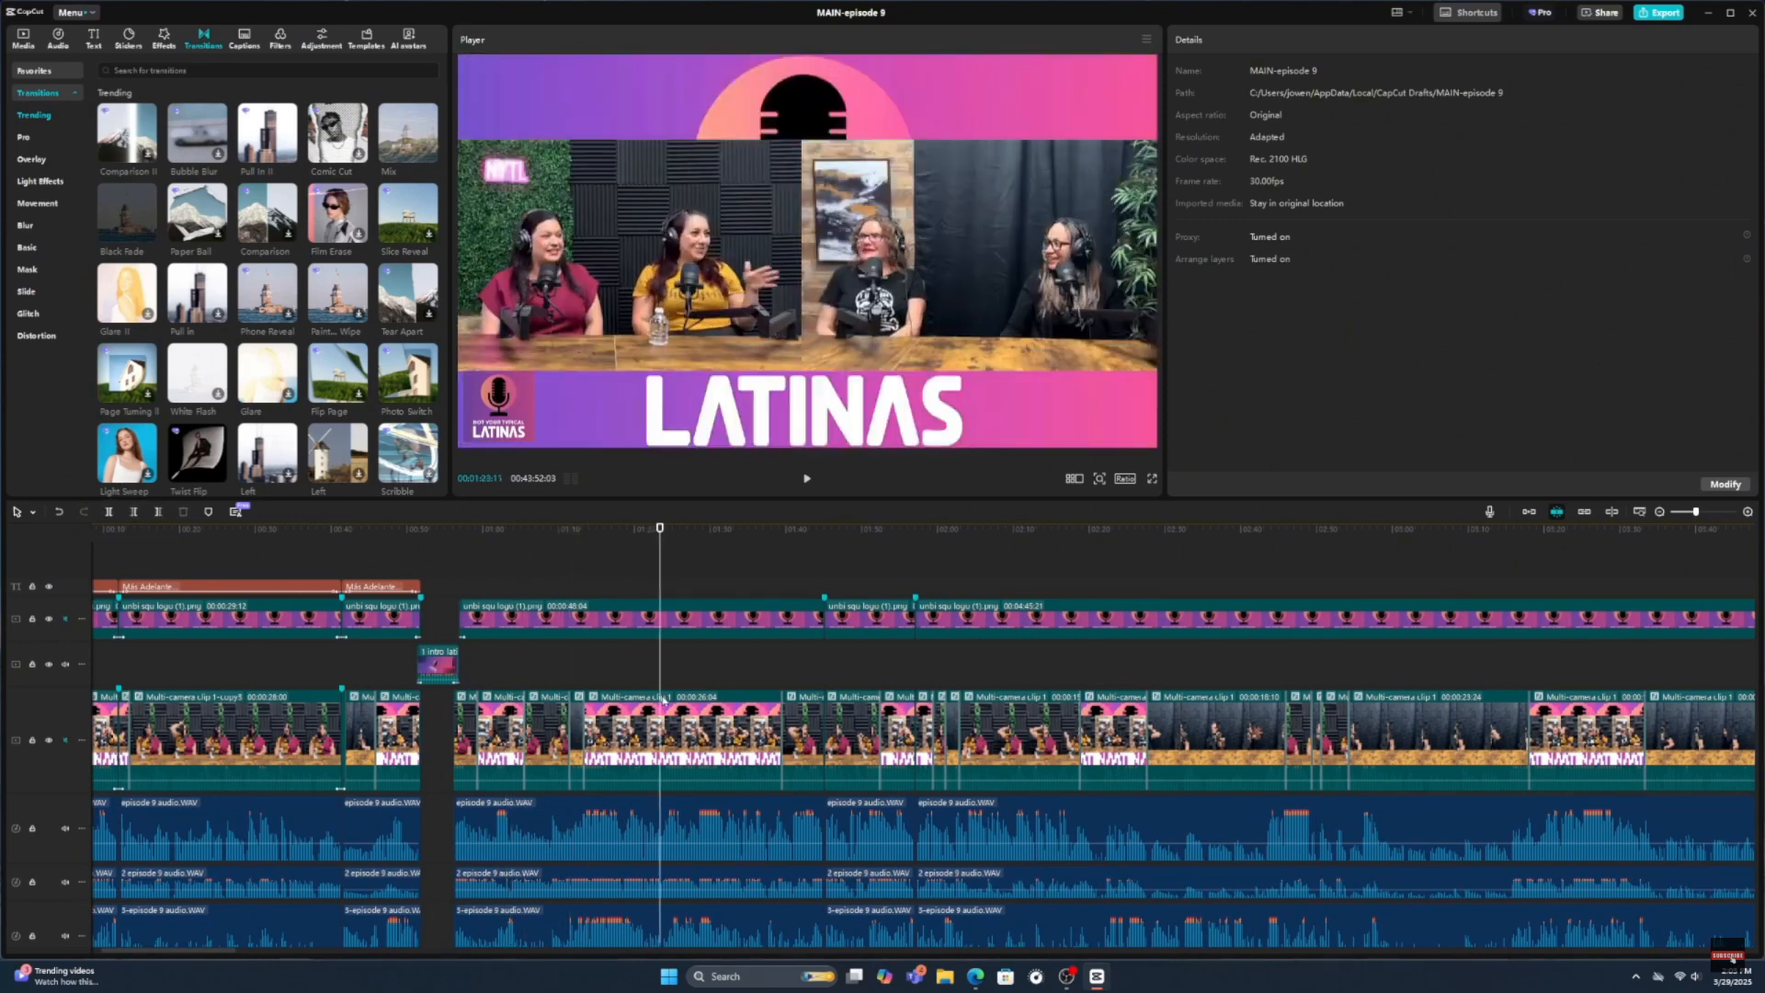
pyautogui.scroll(-2, 410, 777)
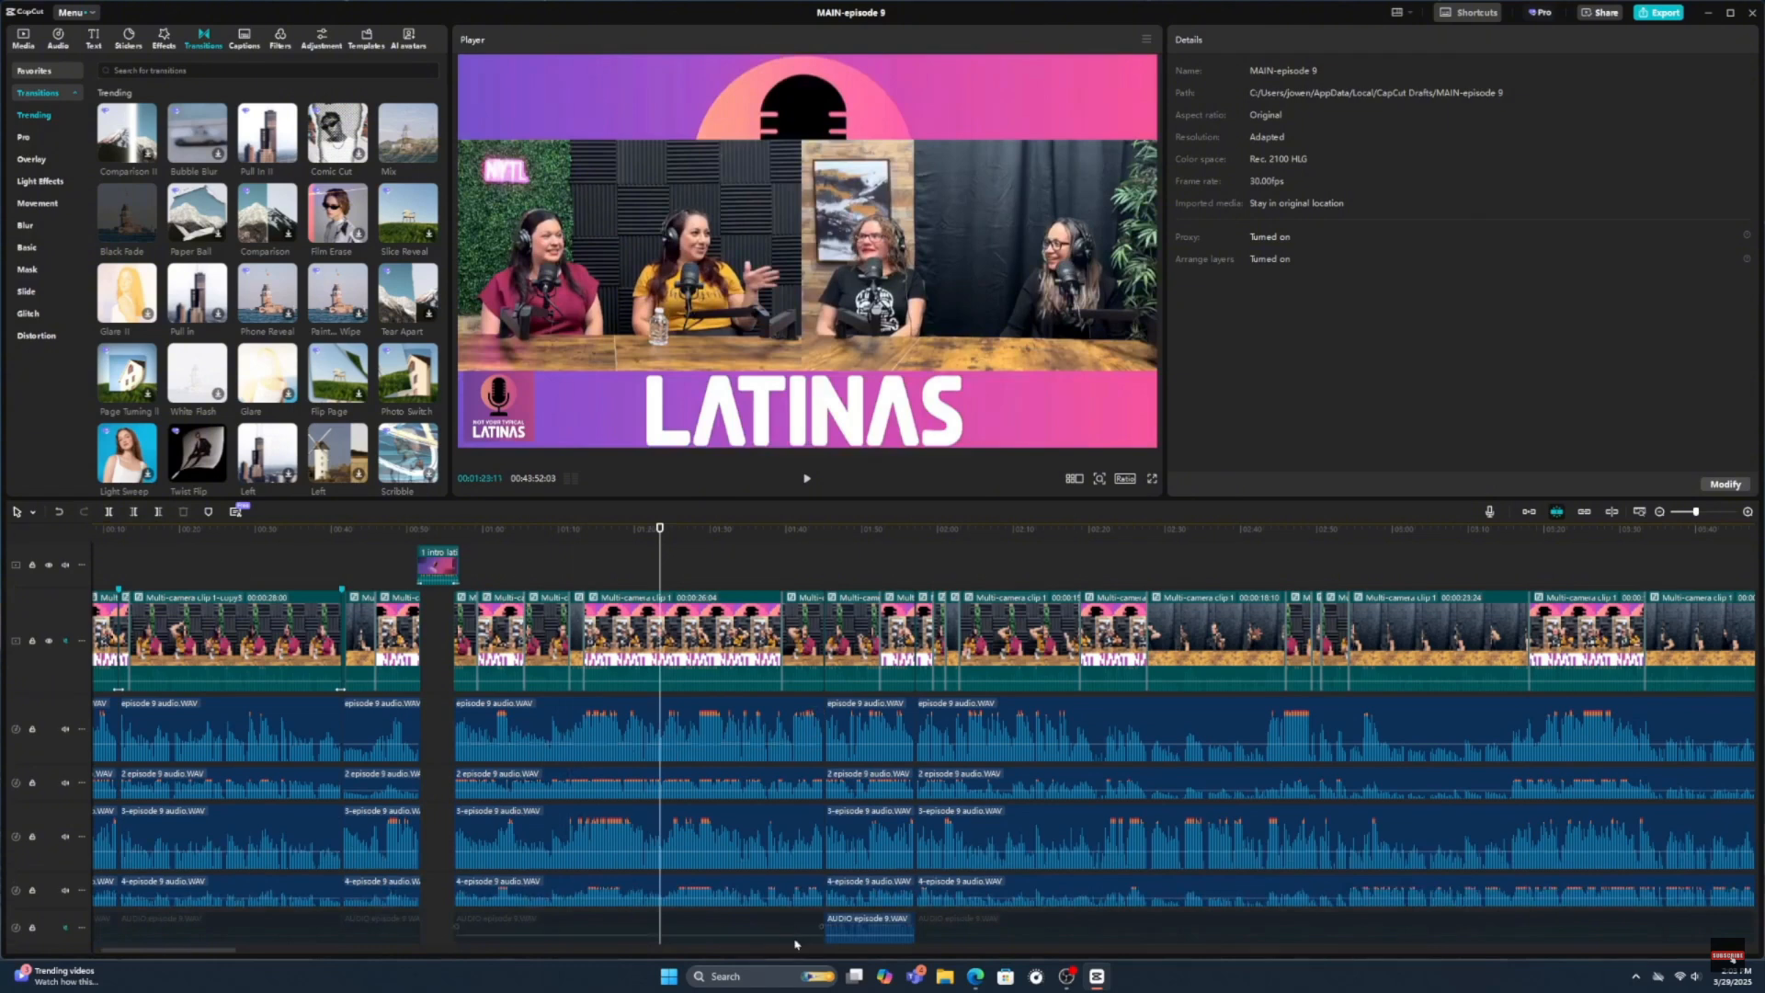
pyautogui.scroll(2, 738, 646)
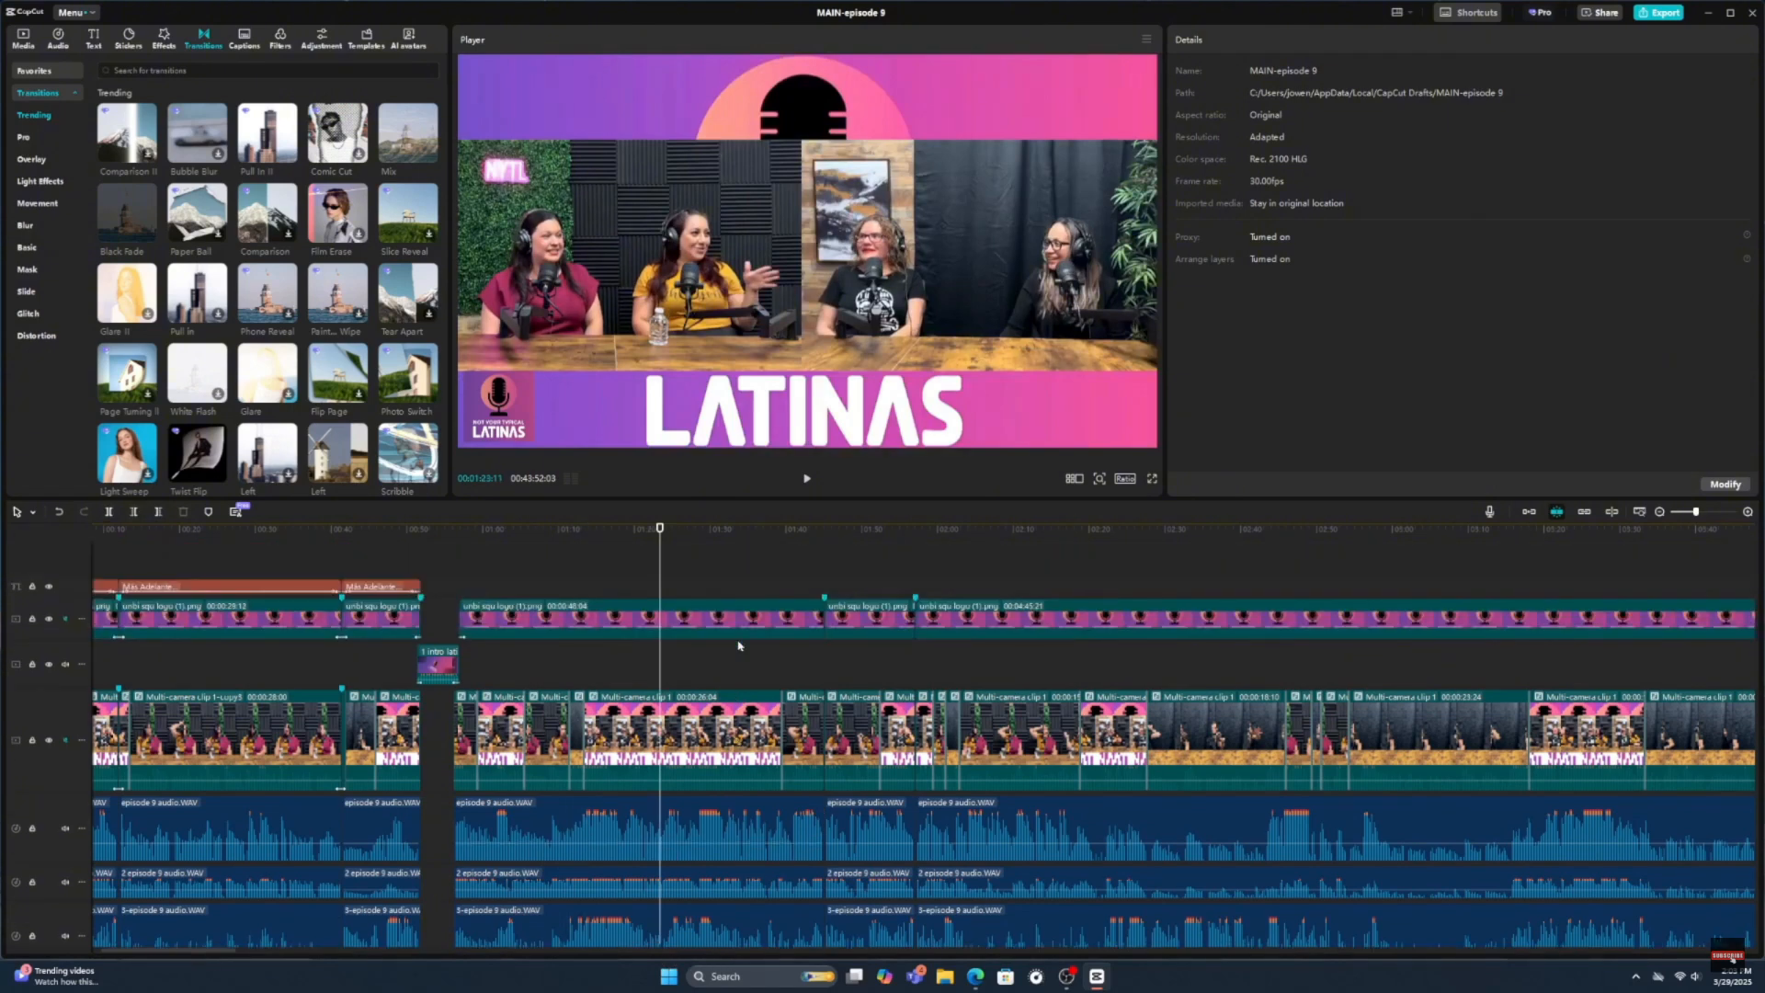
pyautogui.moveTo(660, 561); pyautogui.dragTo(904, 583)
# - Go to the end of the episode and scrub to about 43:44, shortly before the outro clip
pyautogui.click(1659, 511)
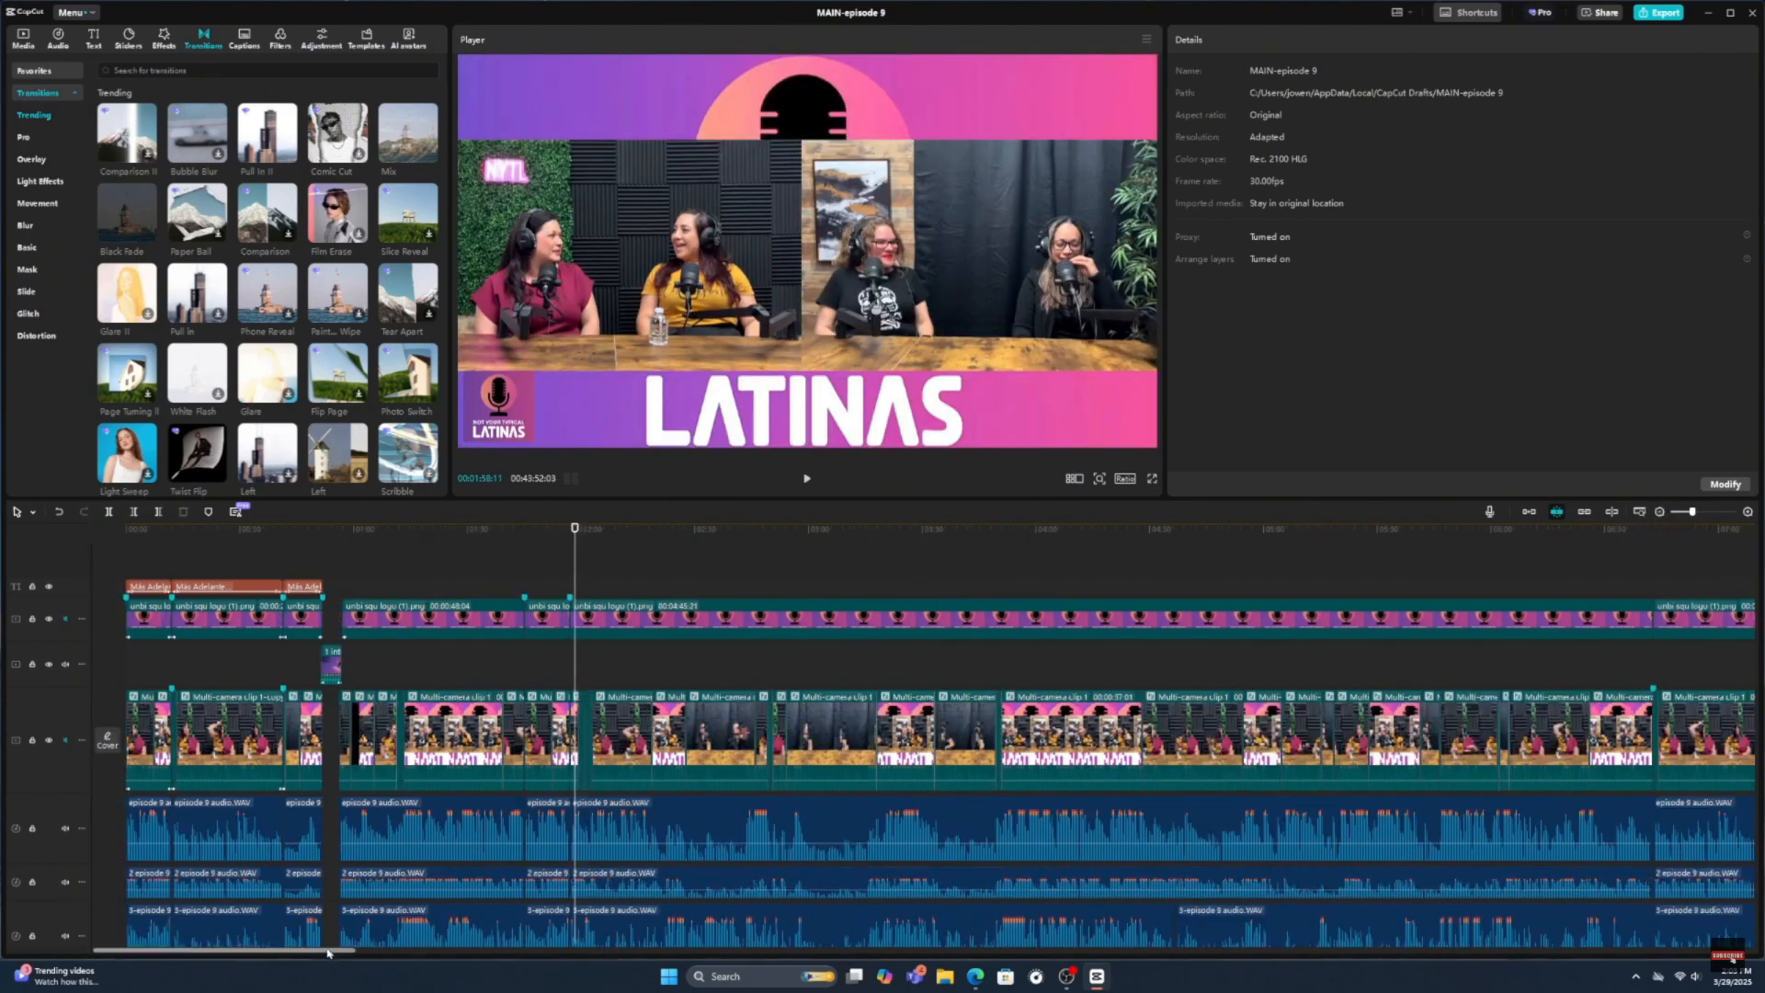
pyautogui.moveTo(326, 956); pyautogui.dragTo(1224, 980)
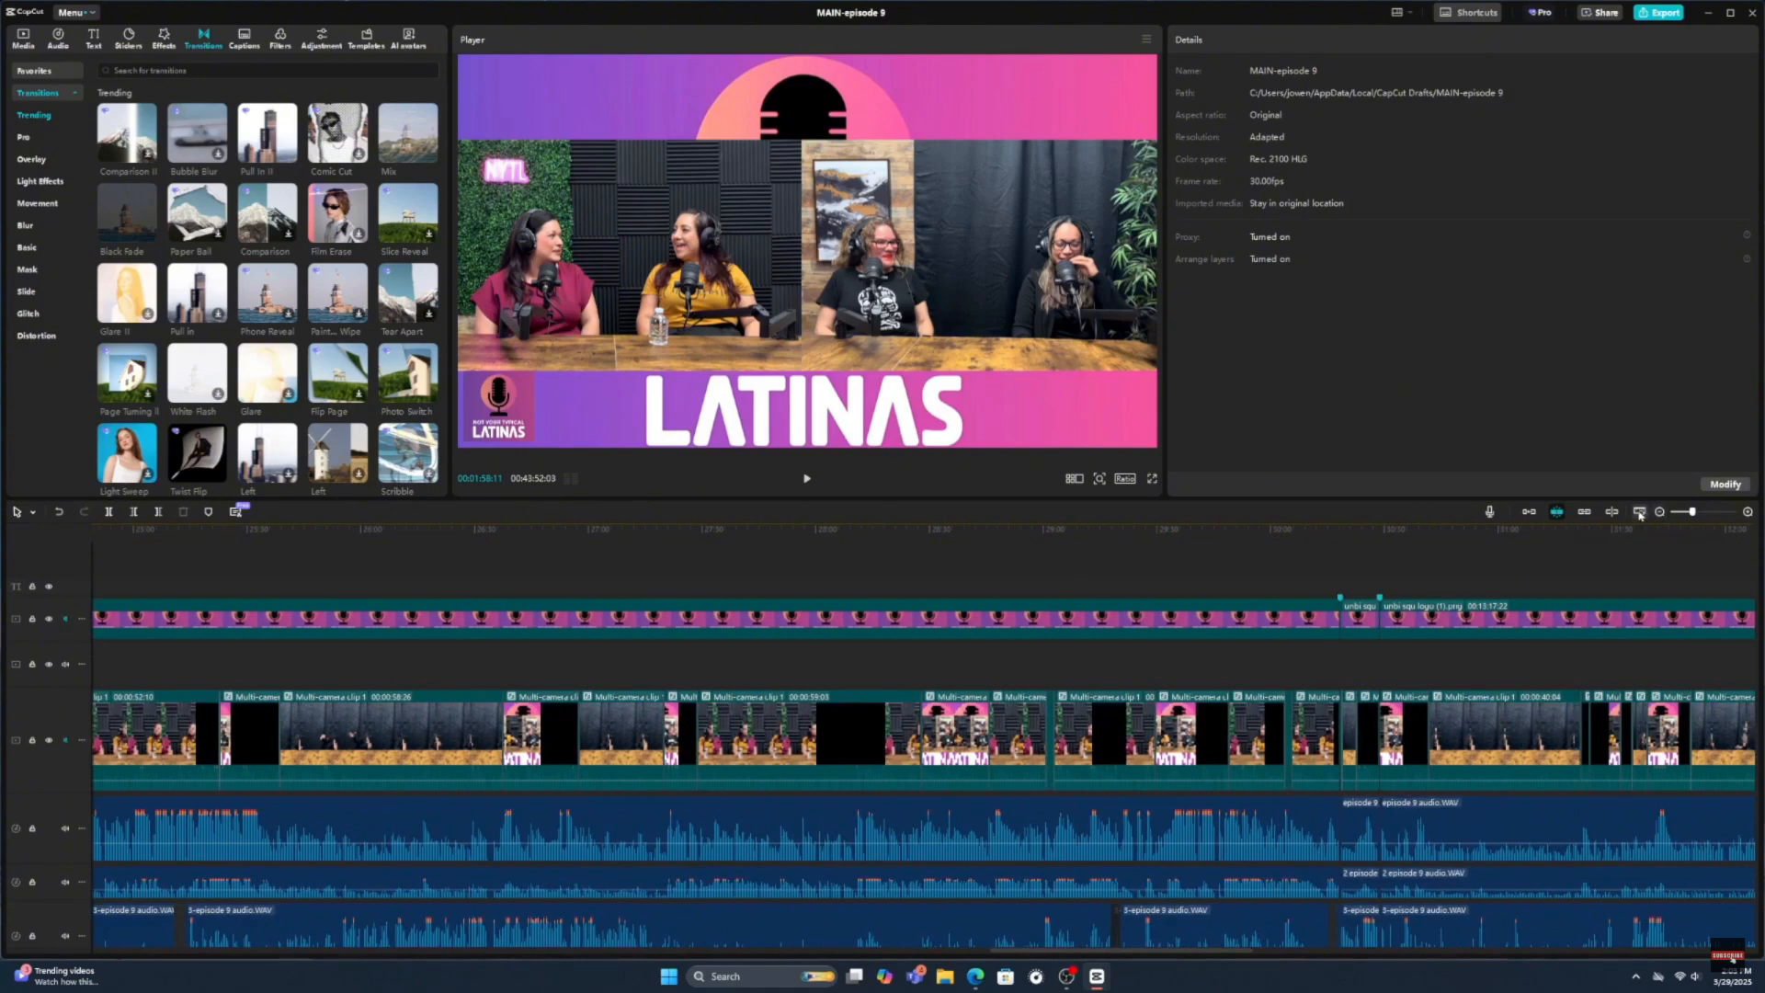
pyautogui.click(1640, 512)
pyautogui.click(1348, 579)
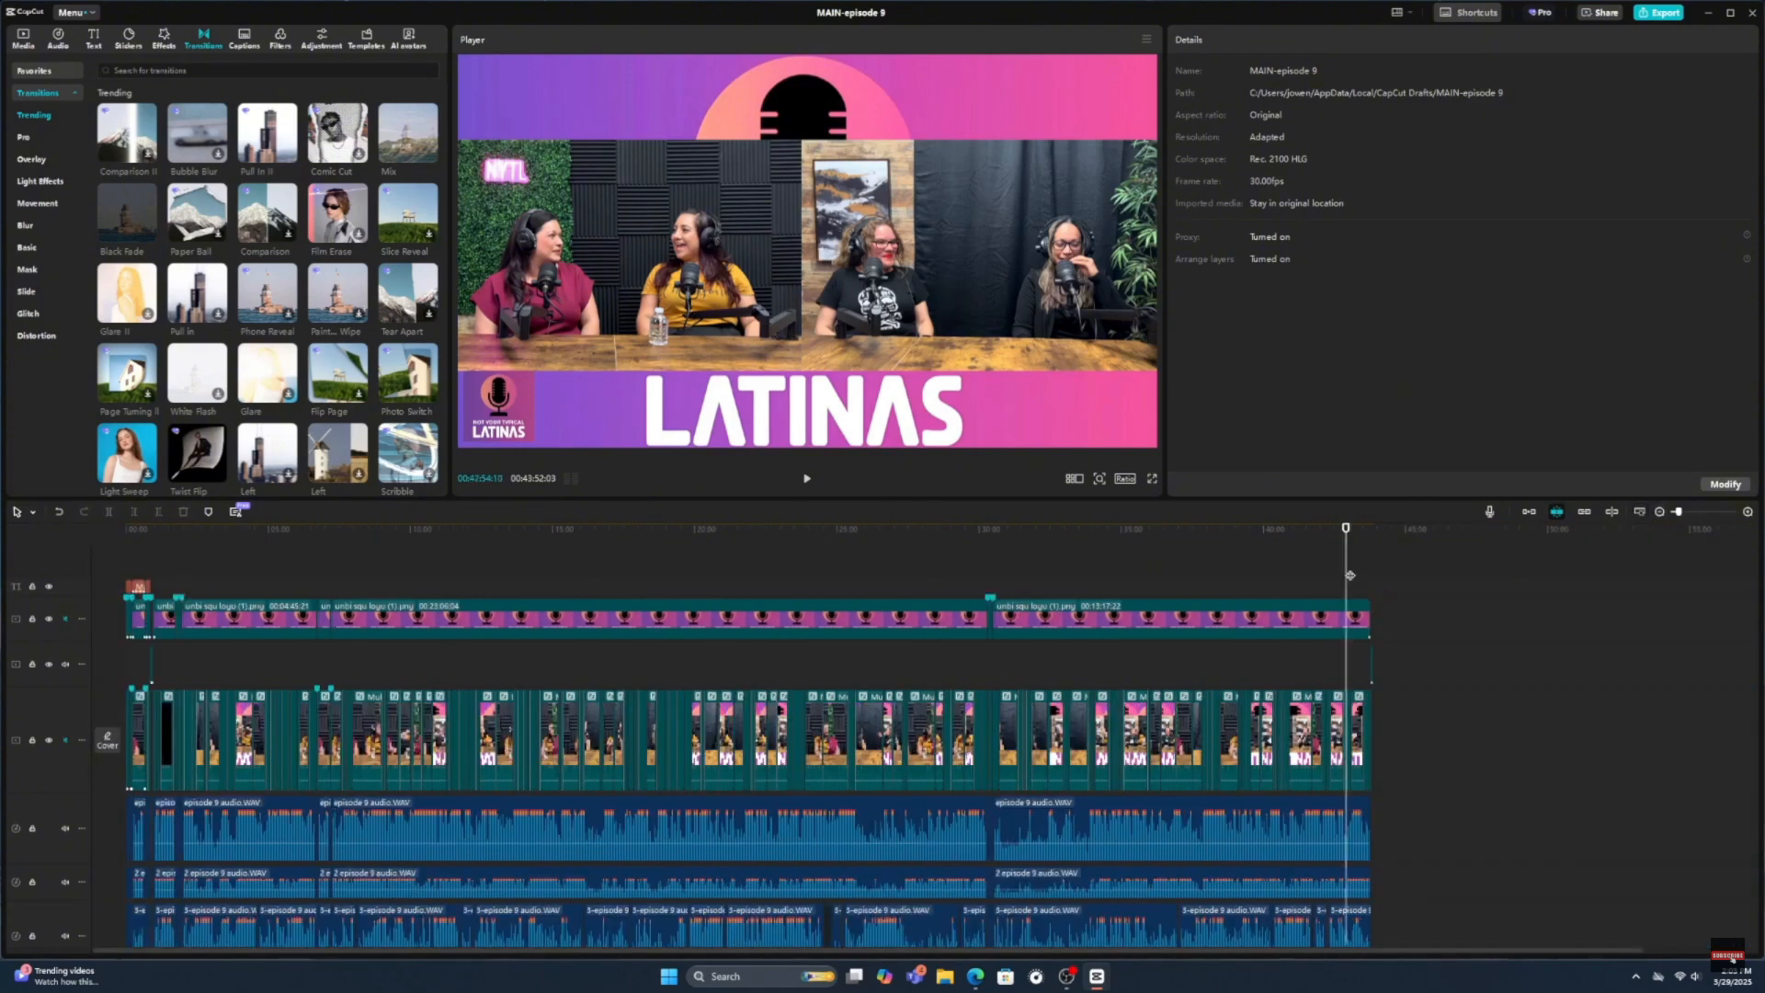
pyautogui.click(1746, 513)
pyautogui.click(1746, 513)
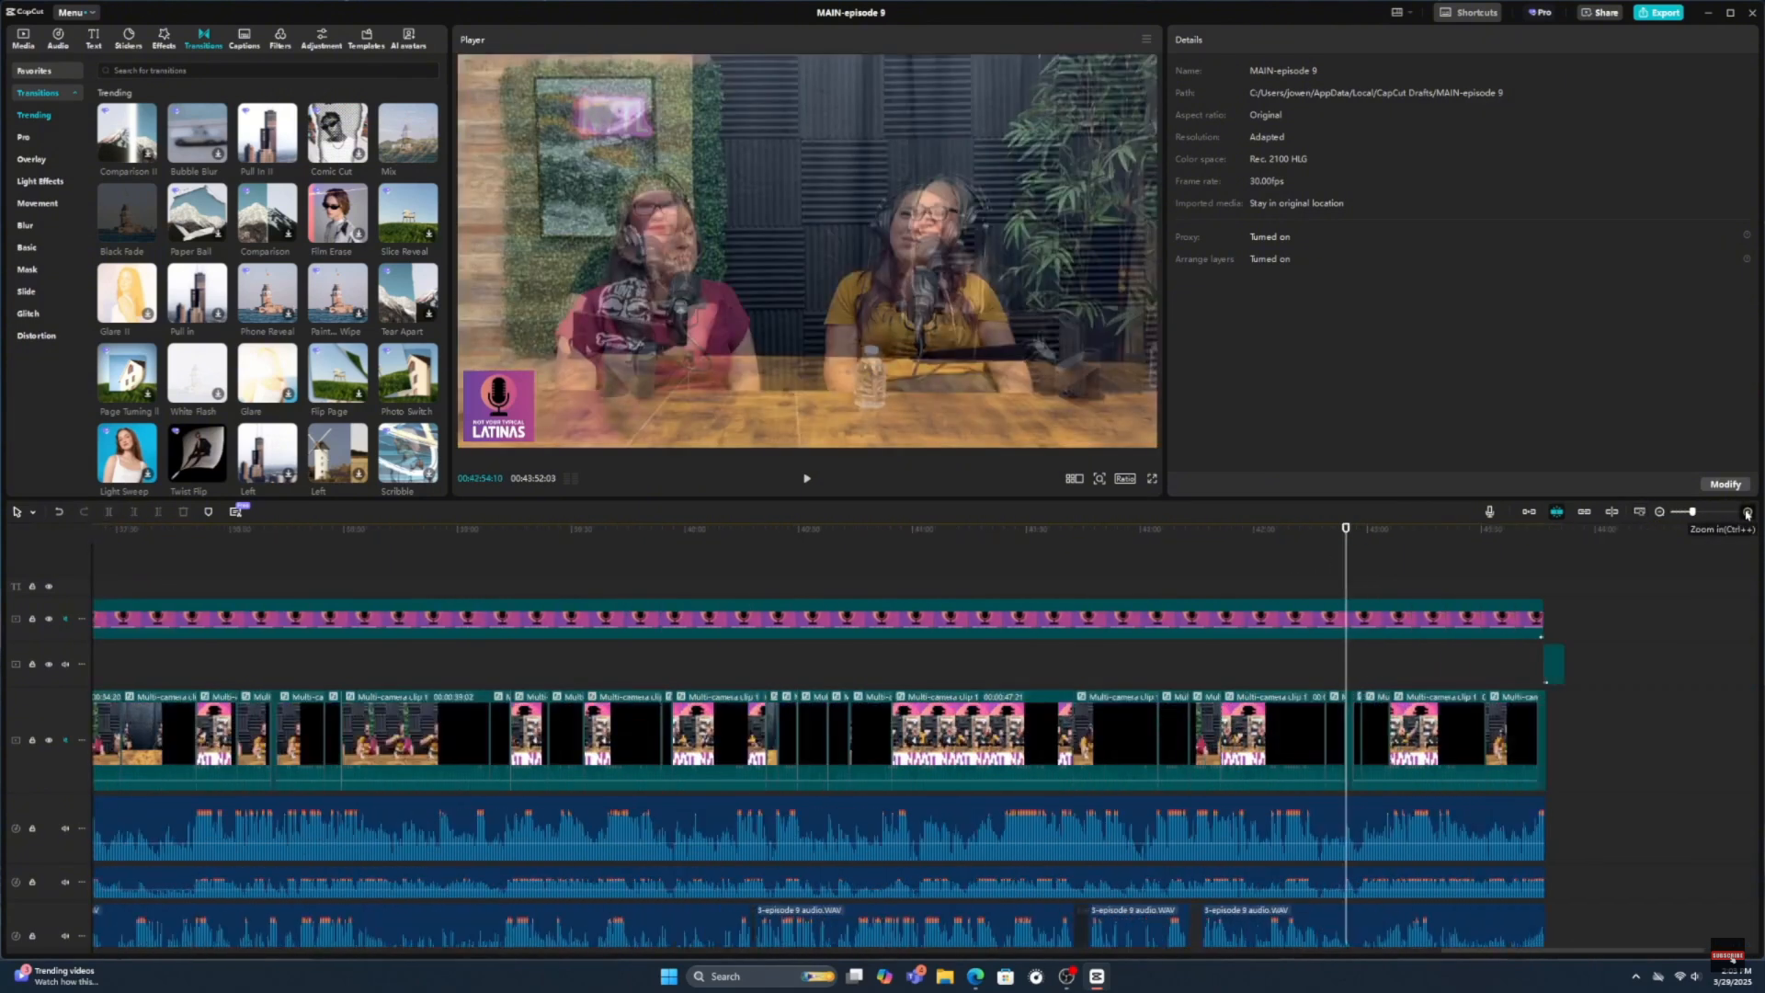
pyautogui.click(1746, 513)
pyautogui.moveTo(1607, 956); pyautogui.dragTo(1651, 956)
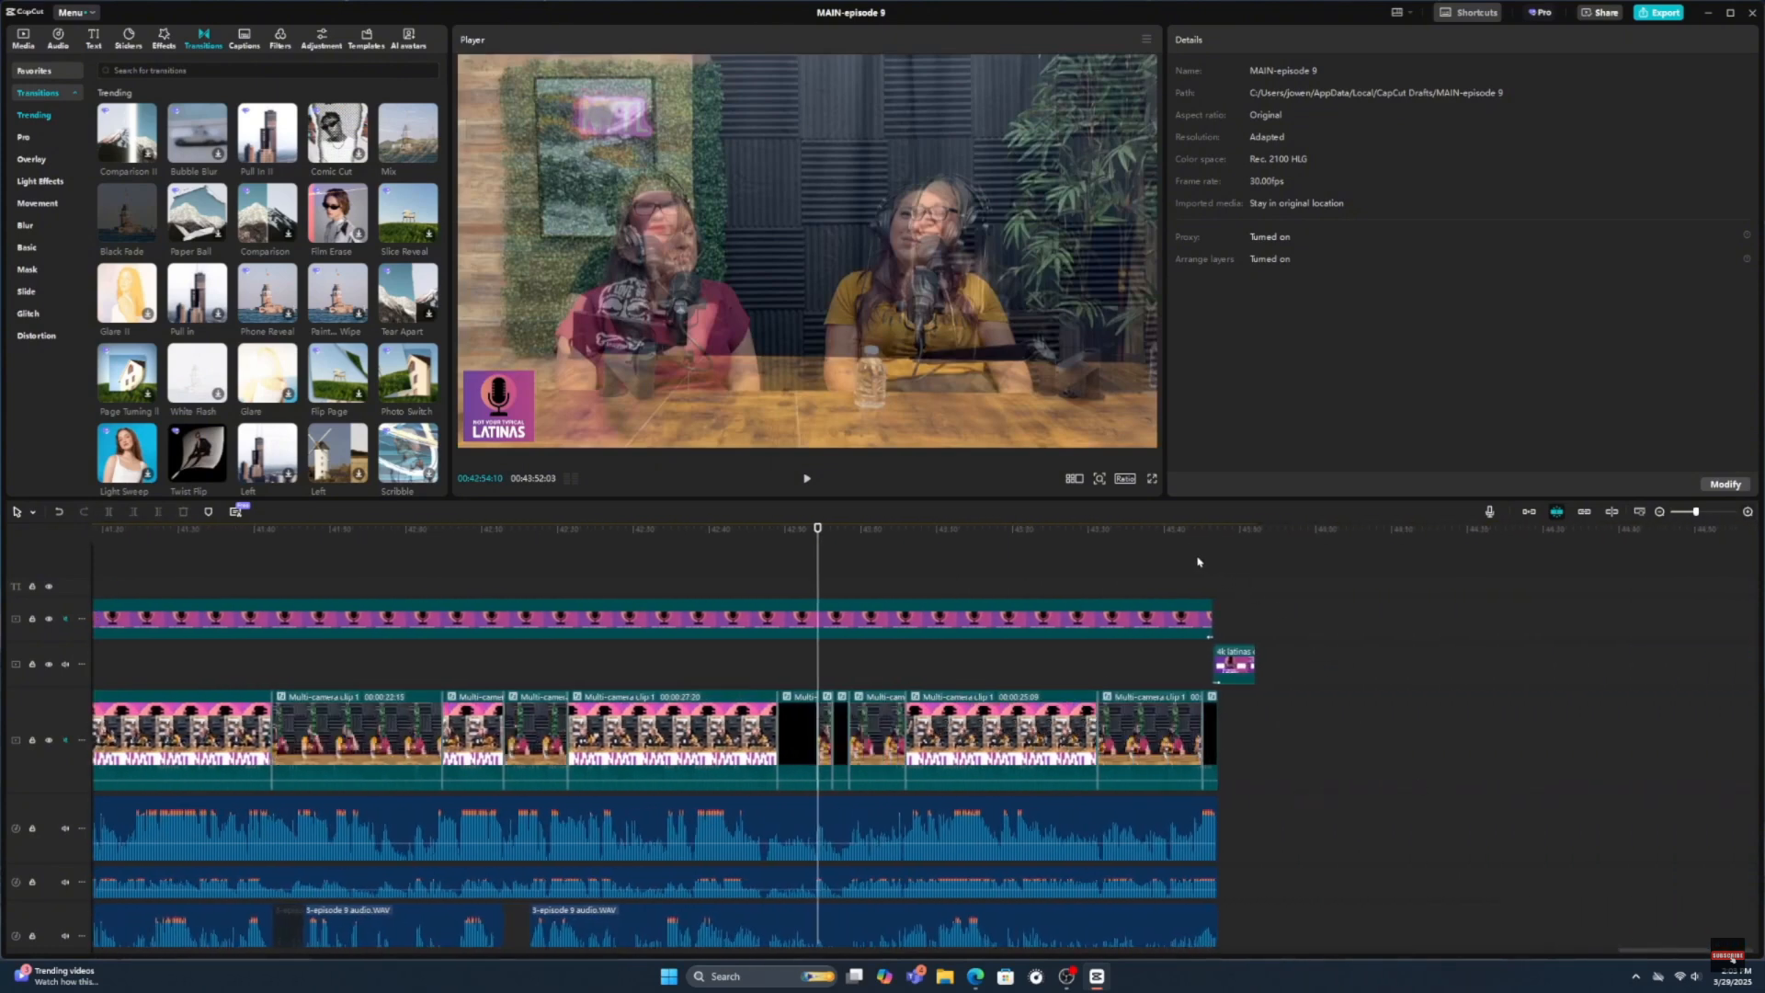
pyautogui.click(1203, 561)
pyautogui.moveTo(1148, 551); pyautogui.dragTo(1248, 557)
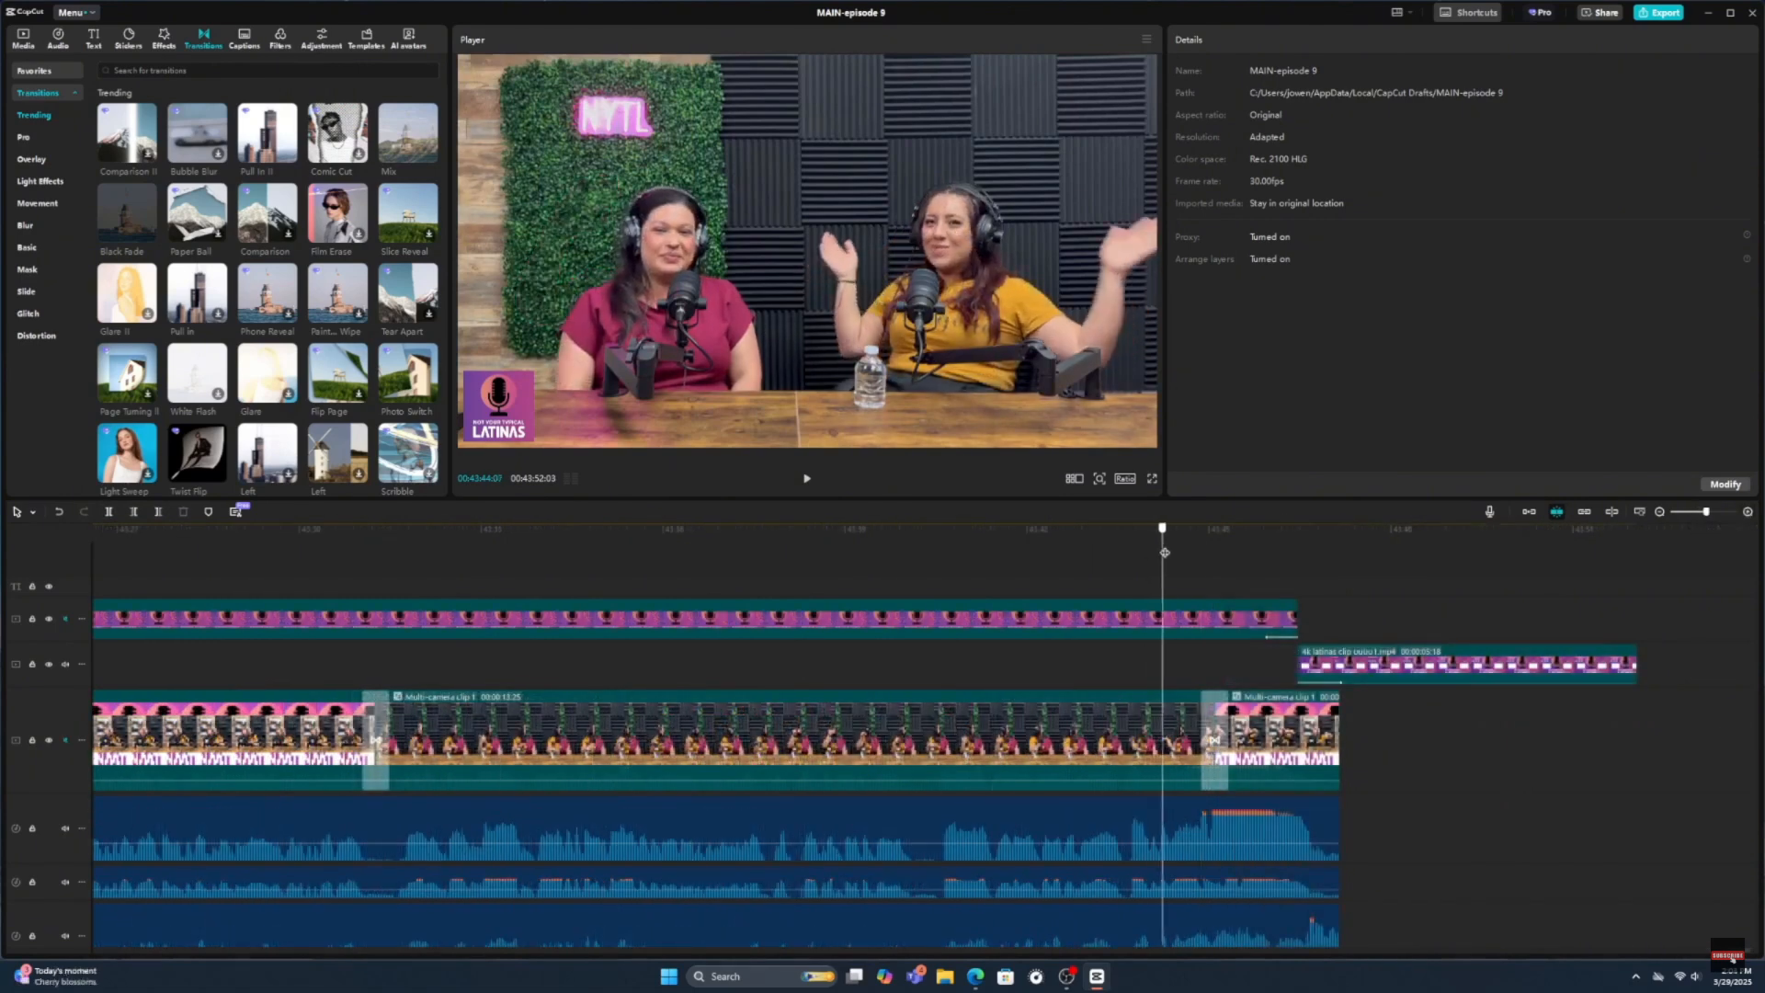
# - Select the last logo clip and scrub past its end into the outro, to about 43:47
pyautogui.click(1275, 623)
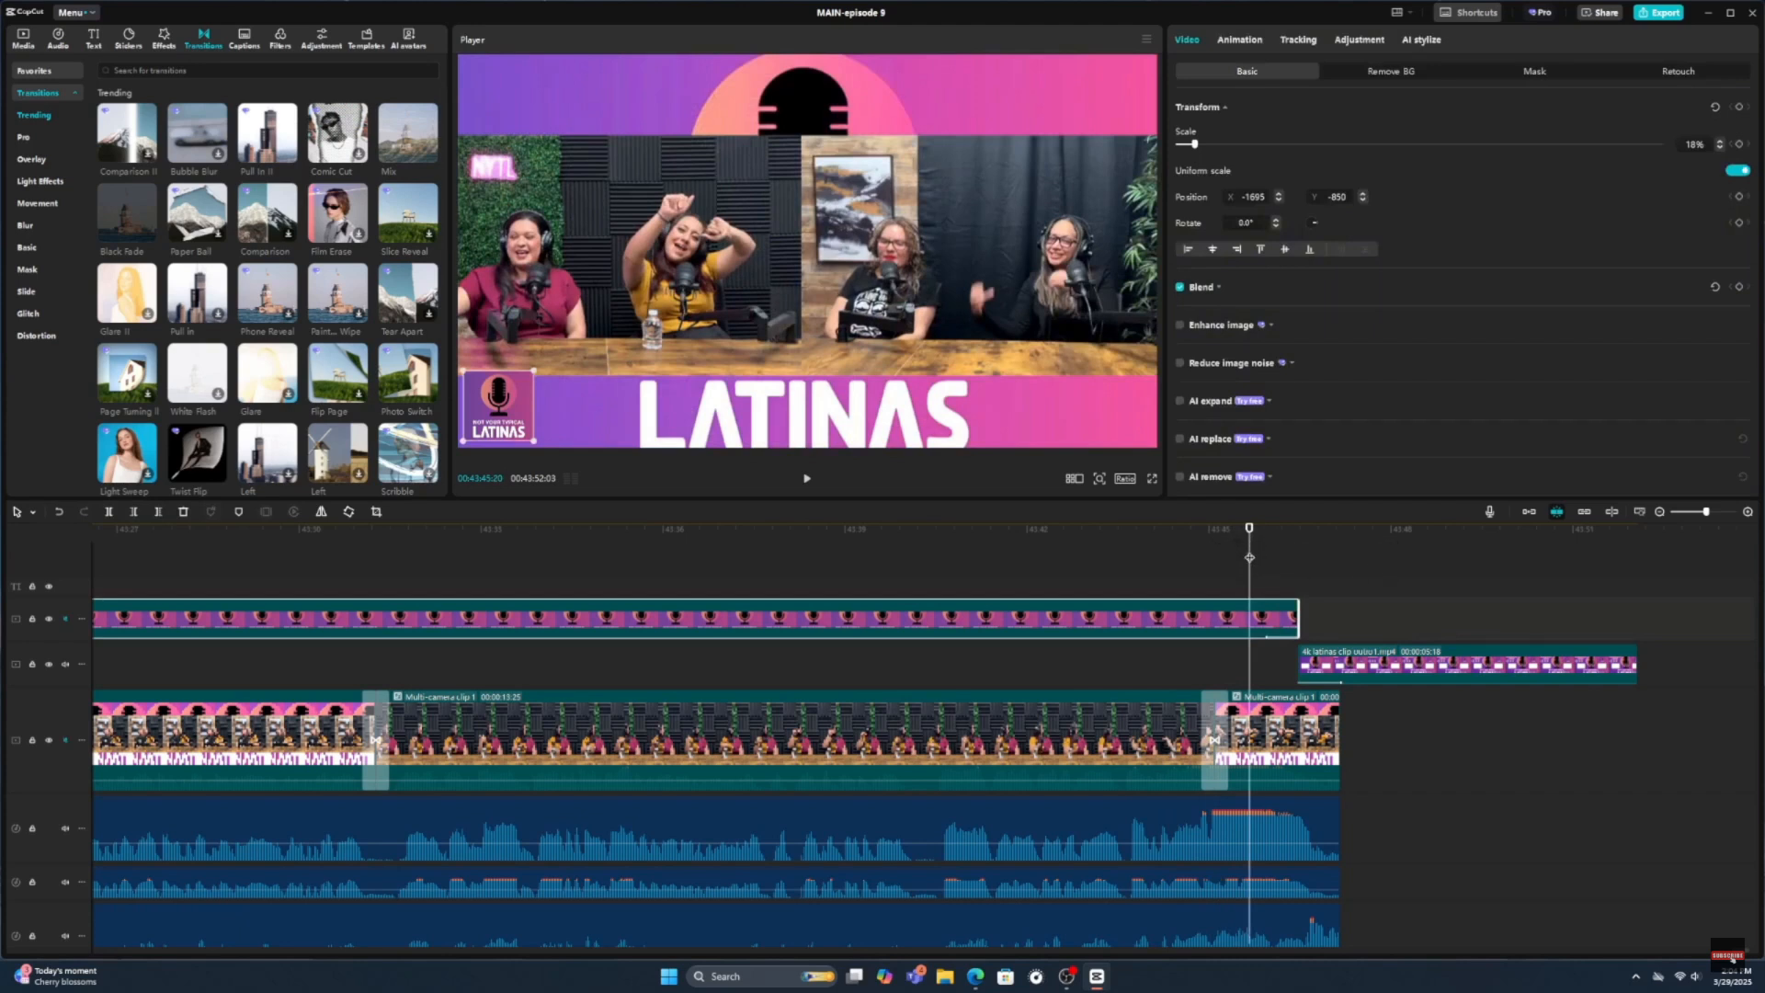
pyautogui.moveTo(1248, 557); pyautogui.dragTo(1299, 562)
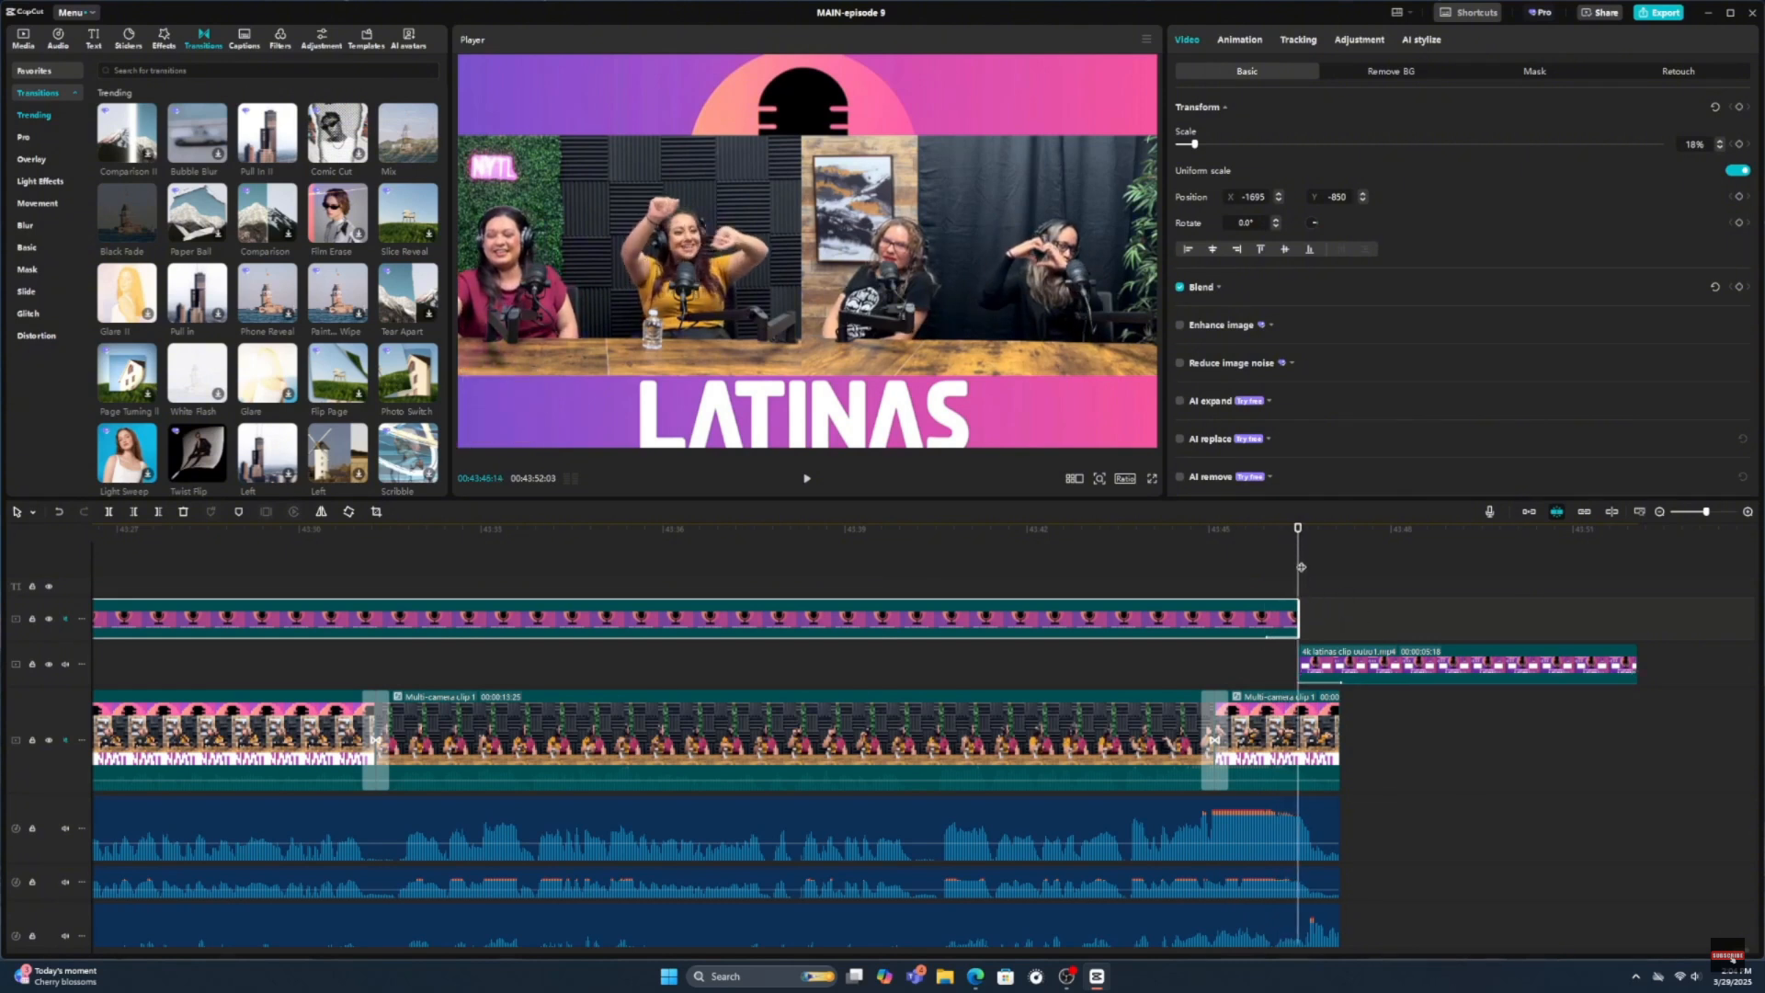
pyautogui.moveTo(1299, 562); pyautogui.dragTo(1339, 570)
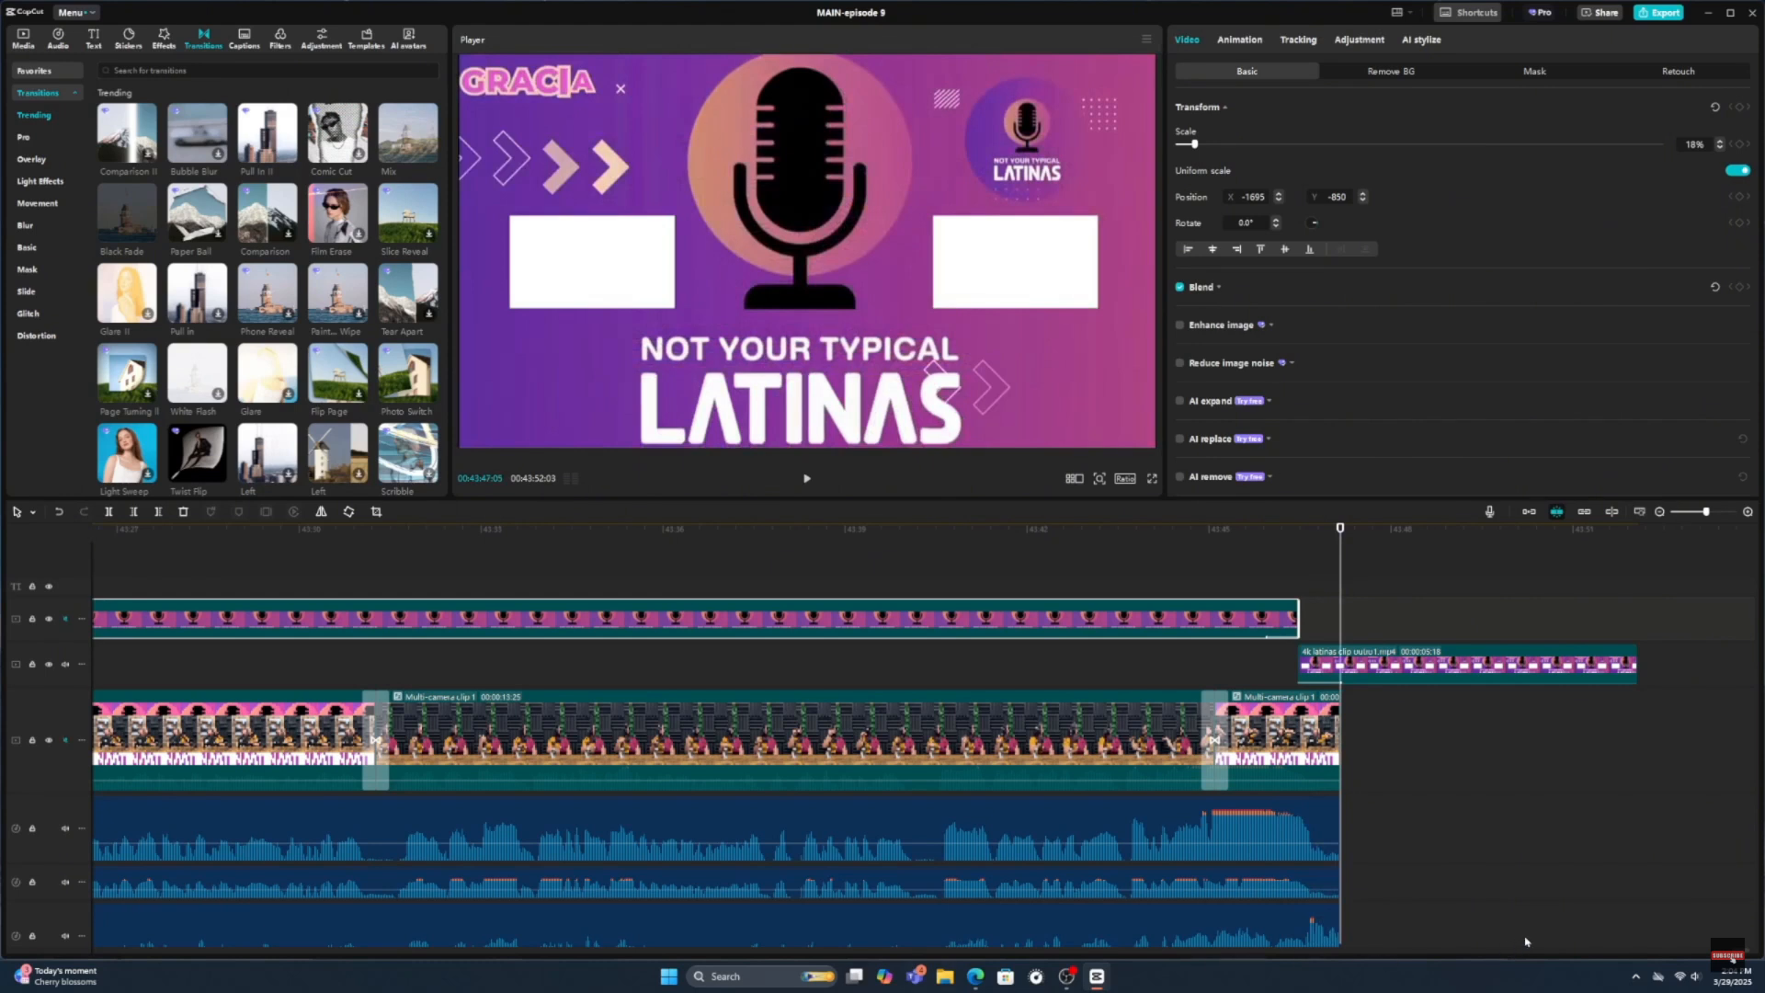
# - Inspect the outro clip up close and scrub the transition from the logo overlay into it, from about 43:46 to 43:48
pyautogui.hscroll(3, 1267, 635)
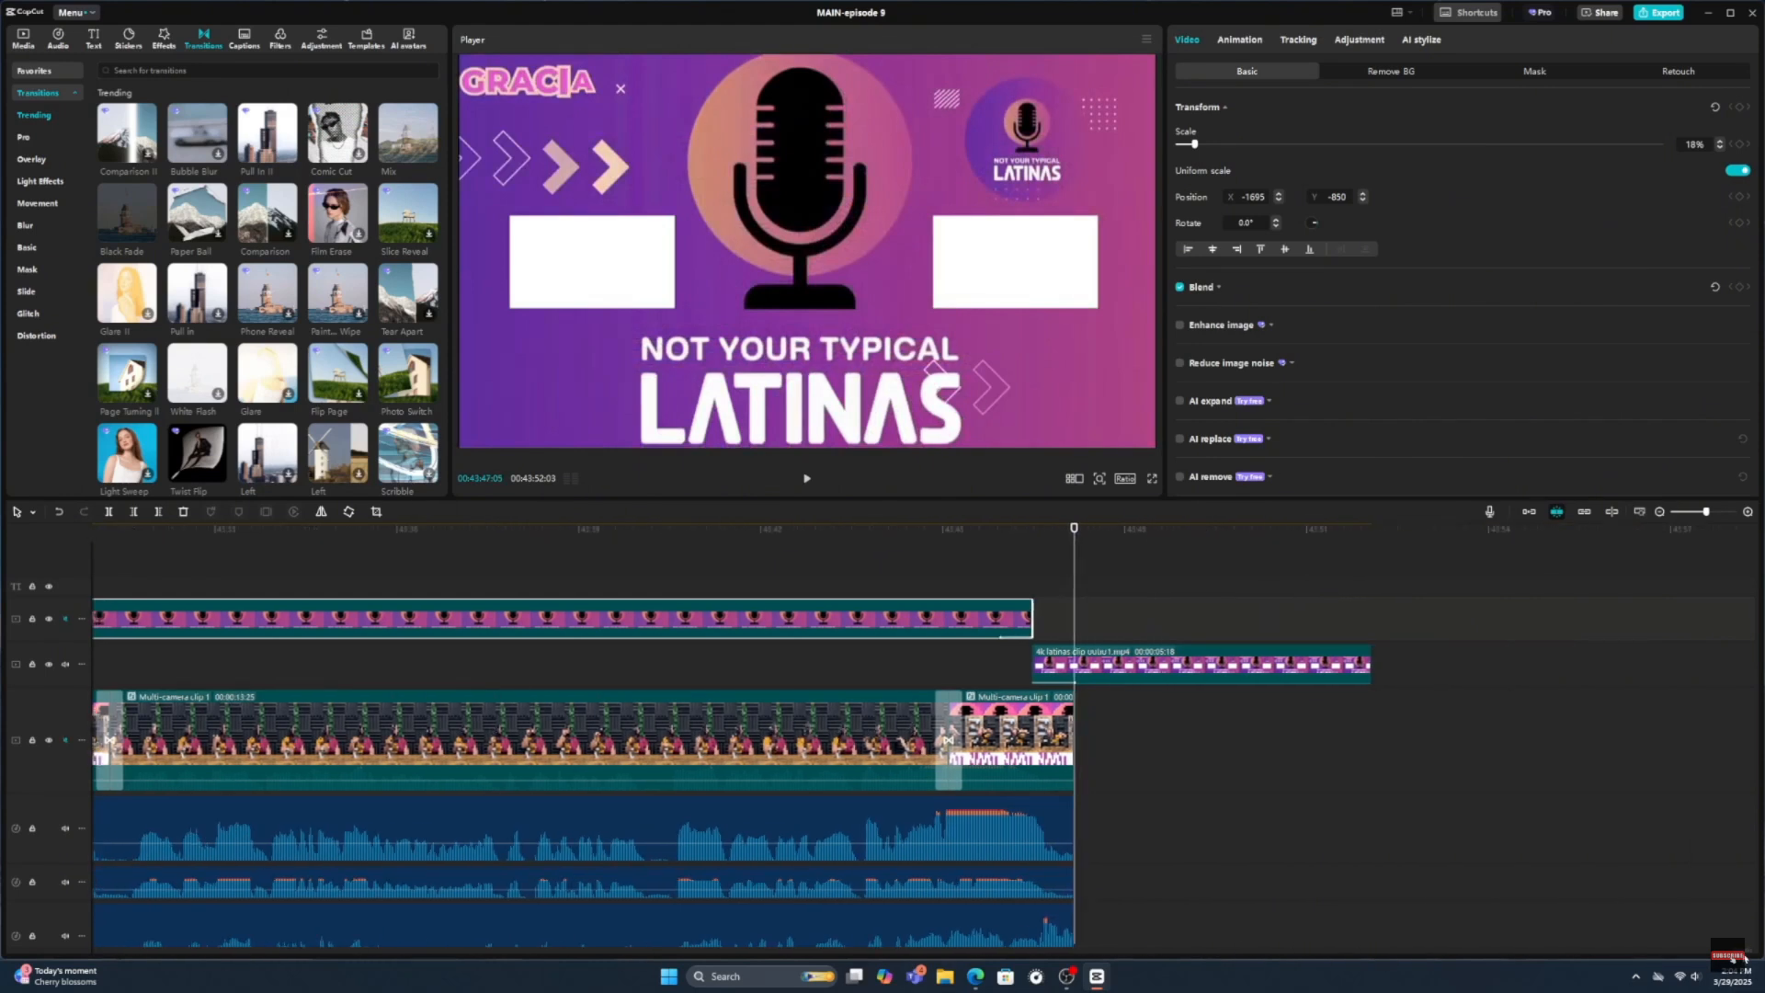
pyautogui.click(1748, 511)
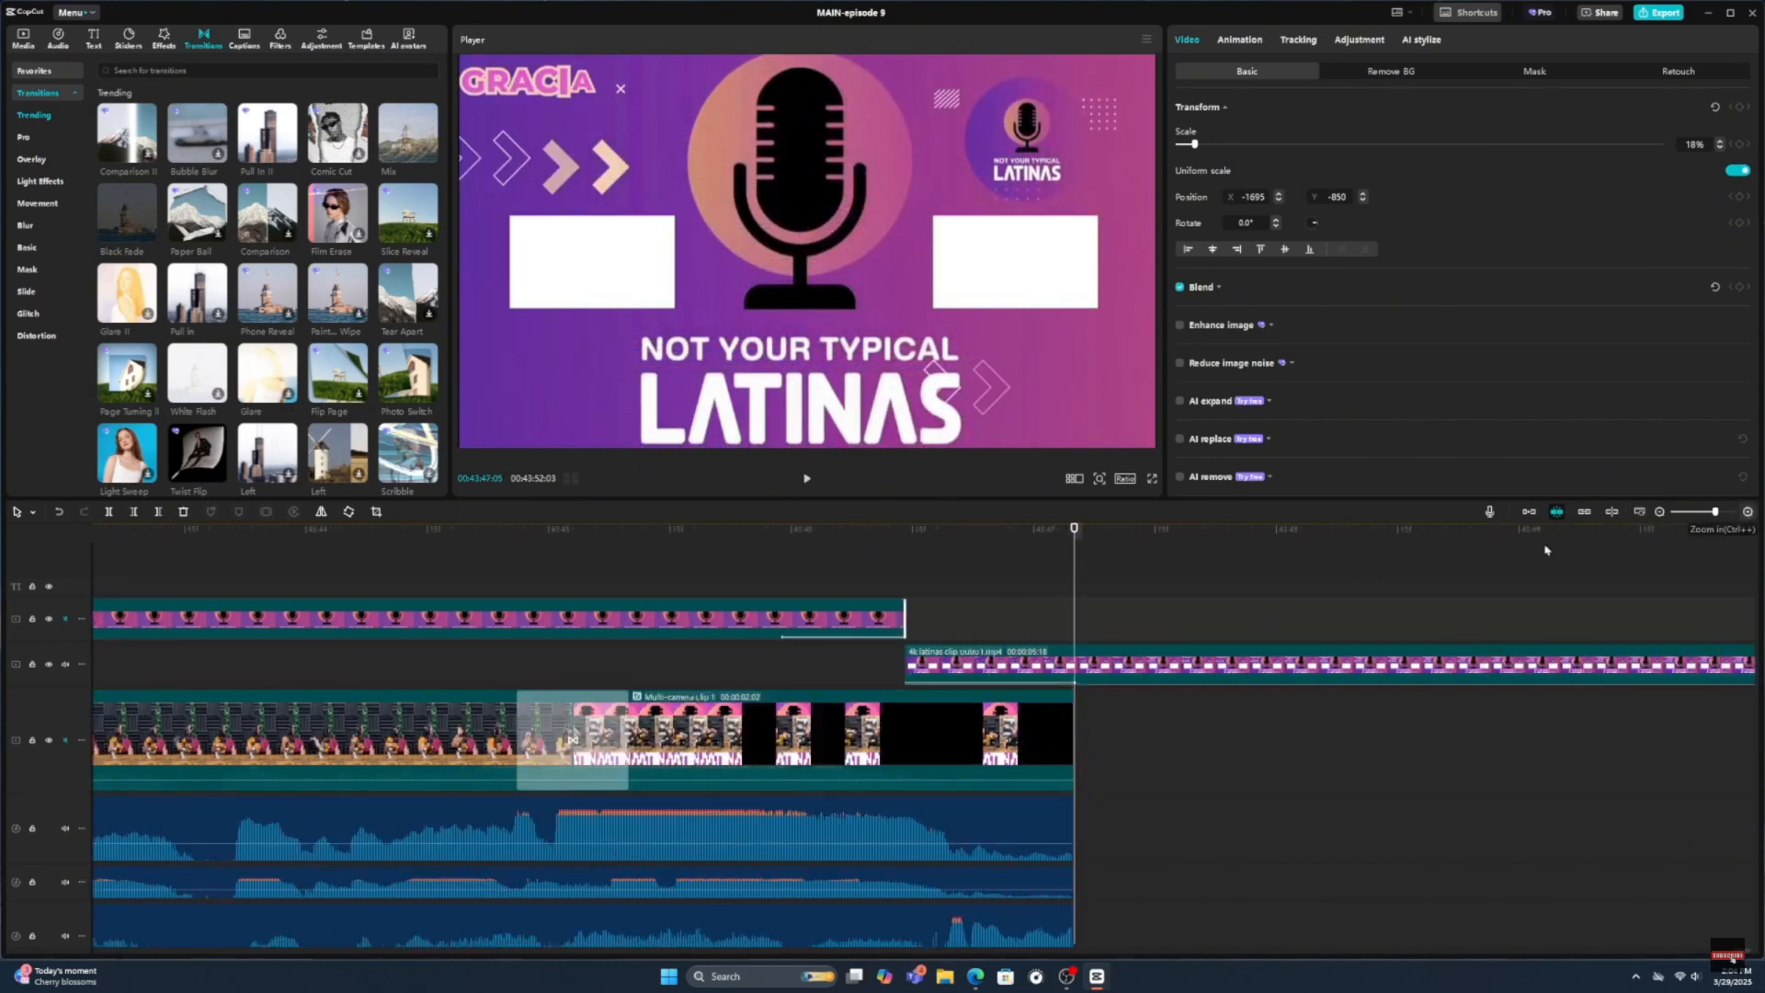
pyautogui.click(1120, 665)
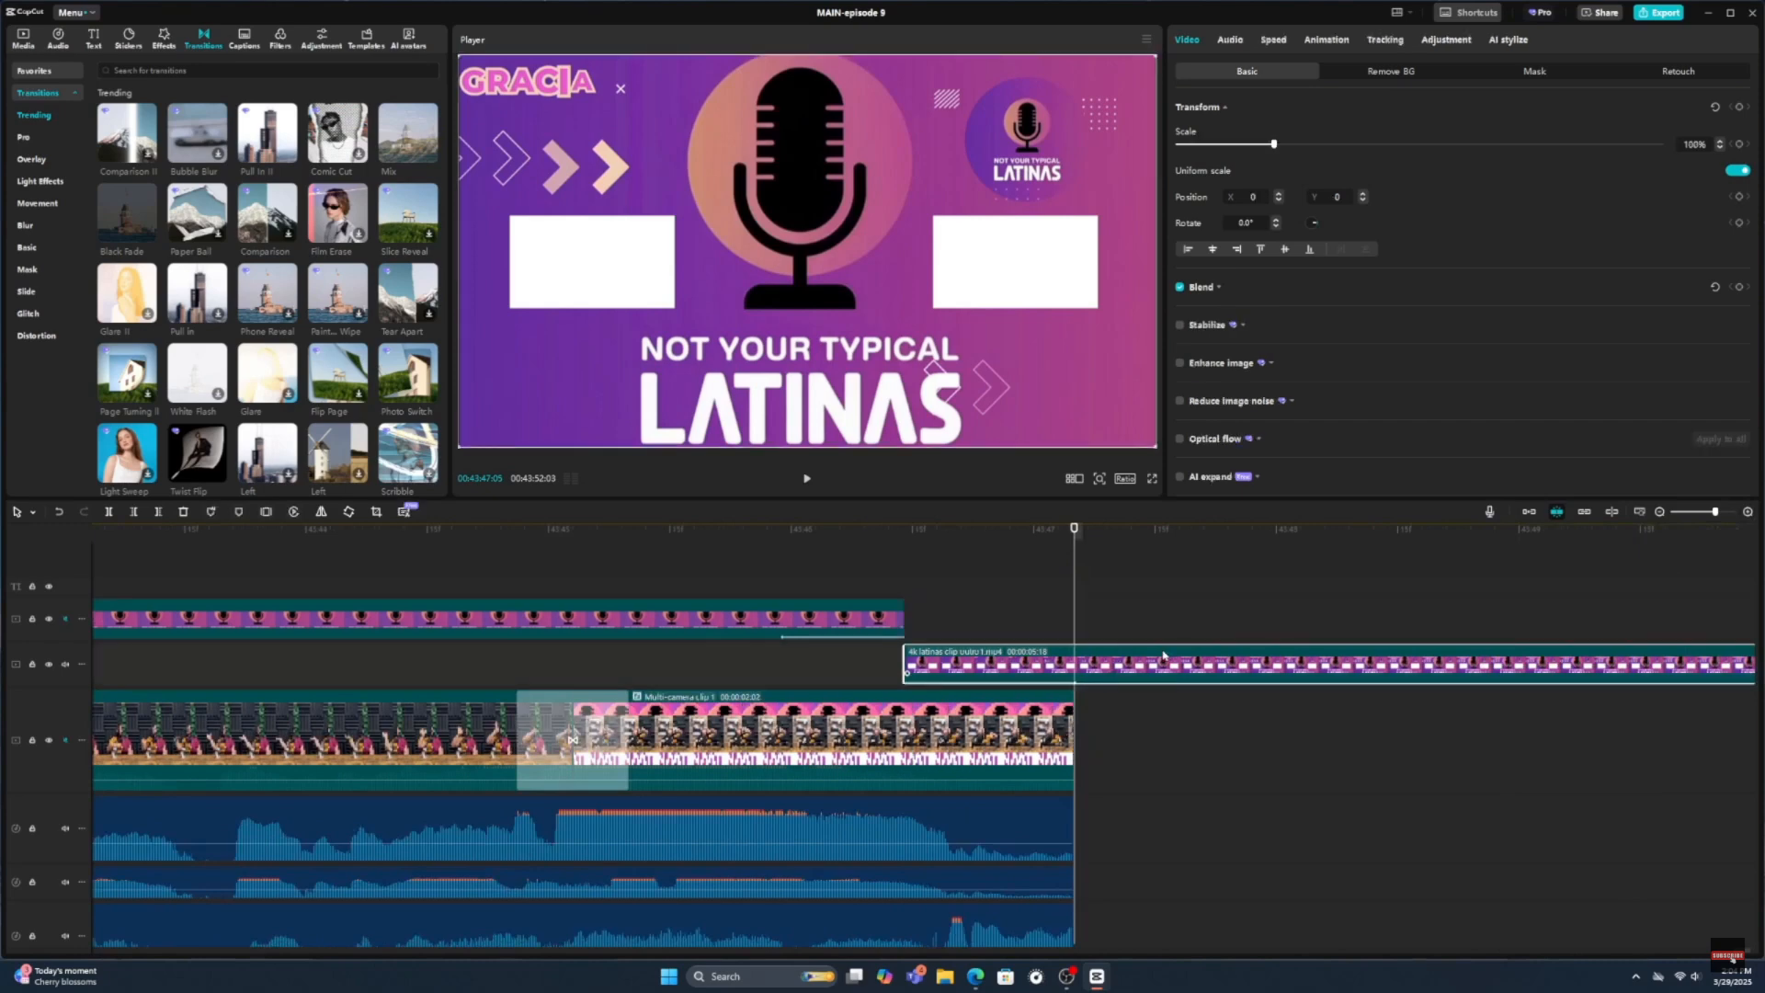
pyautogui.click(821, 564)
pyautogui.press('space')
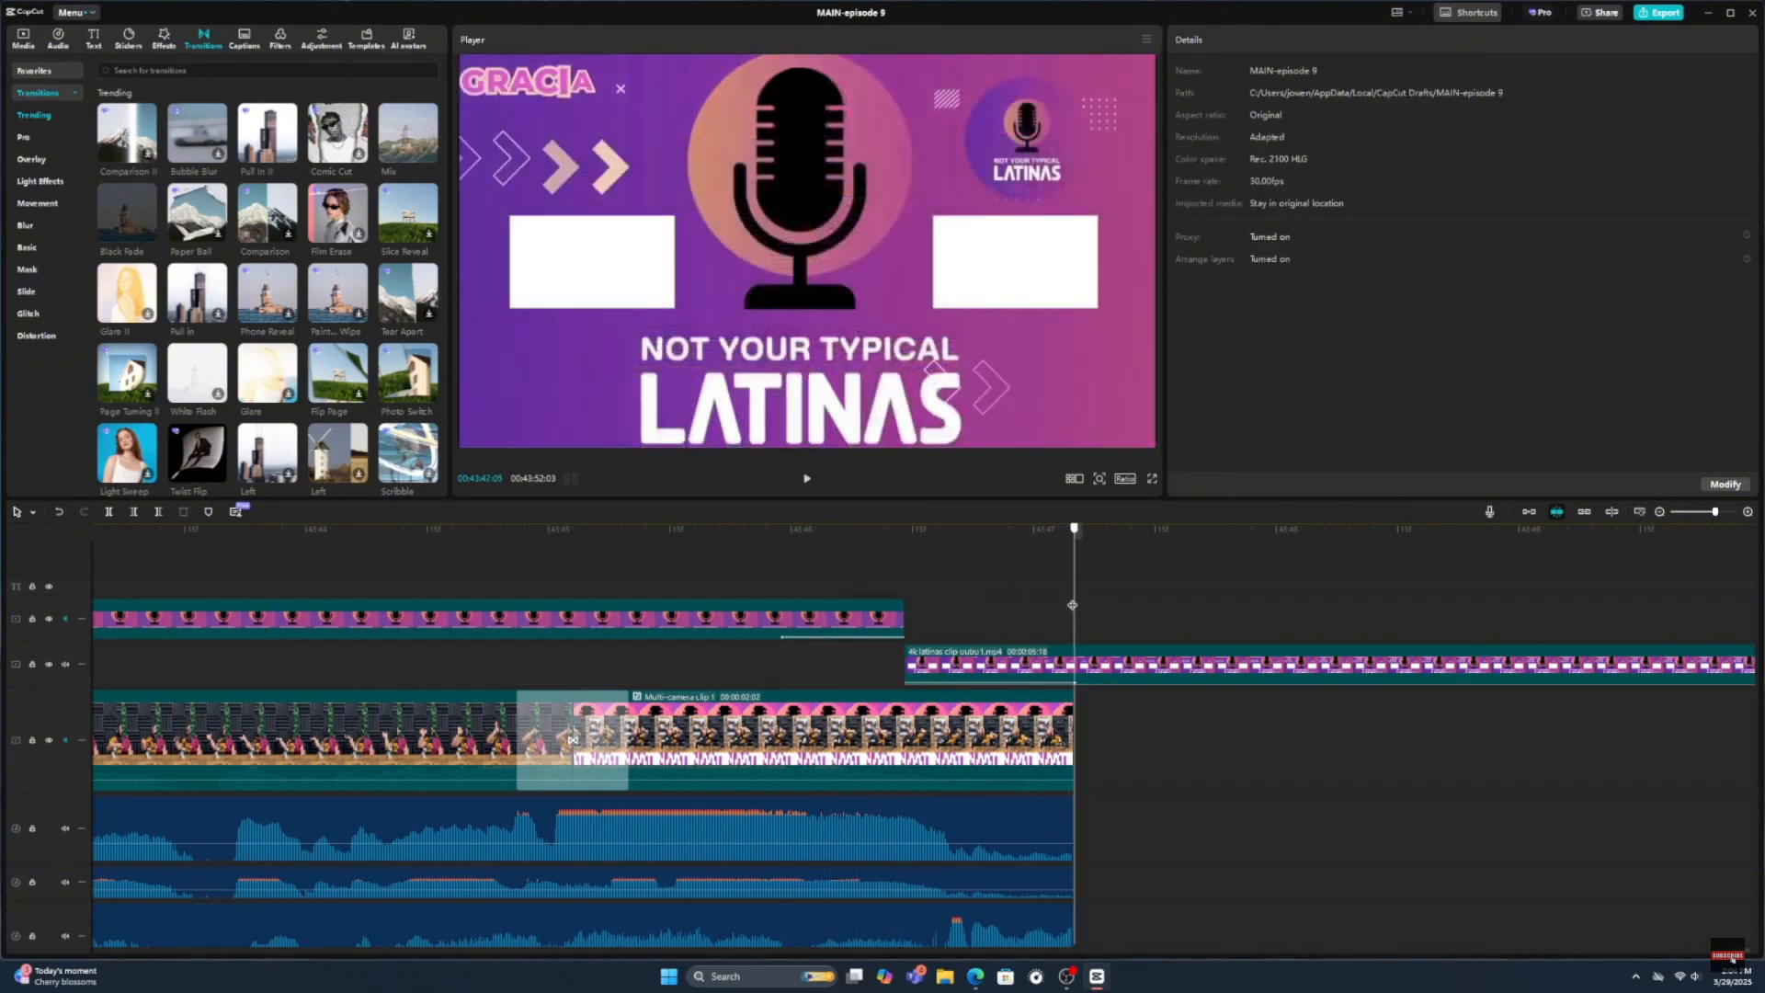
pyautogui.click(1150, 674)
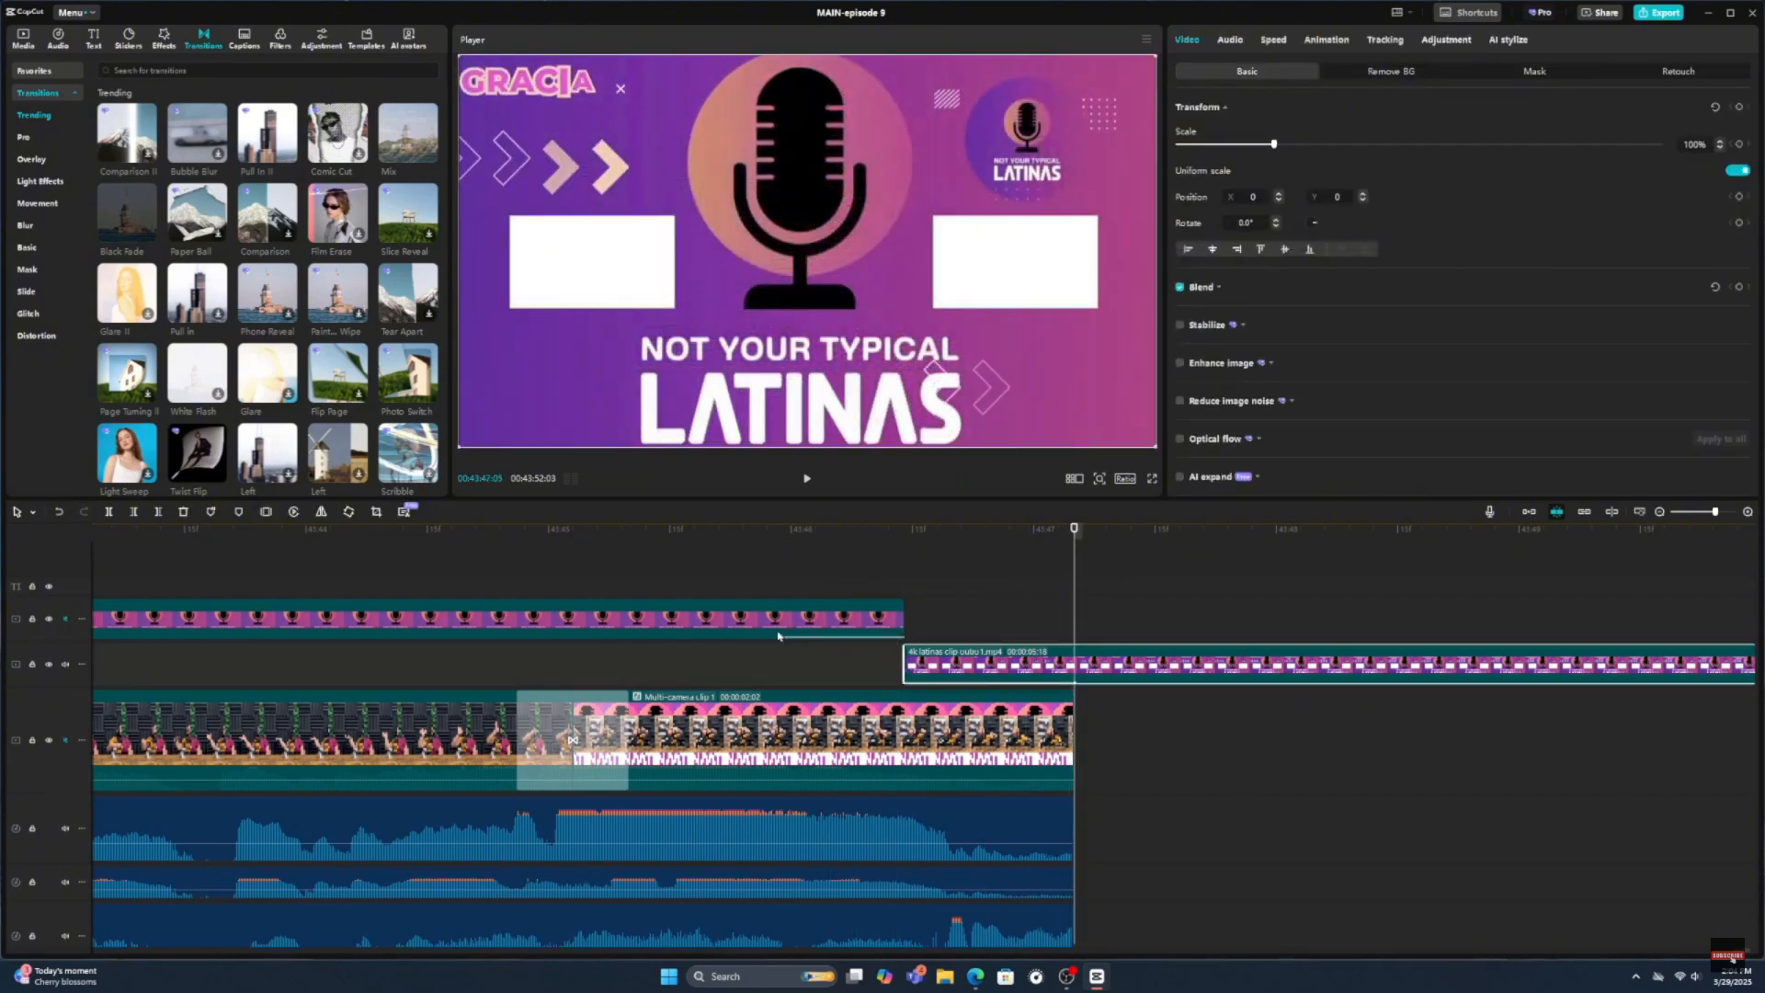
pyautogui.click(751, 576)
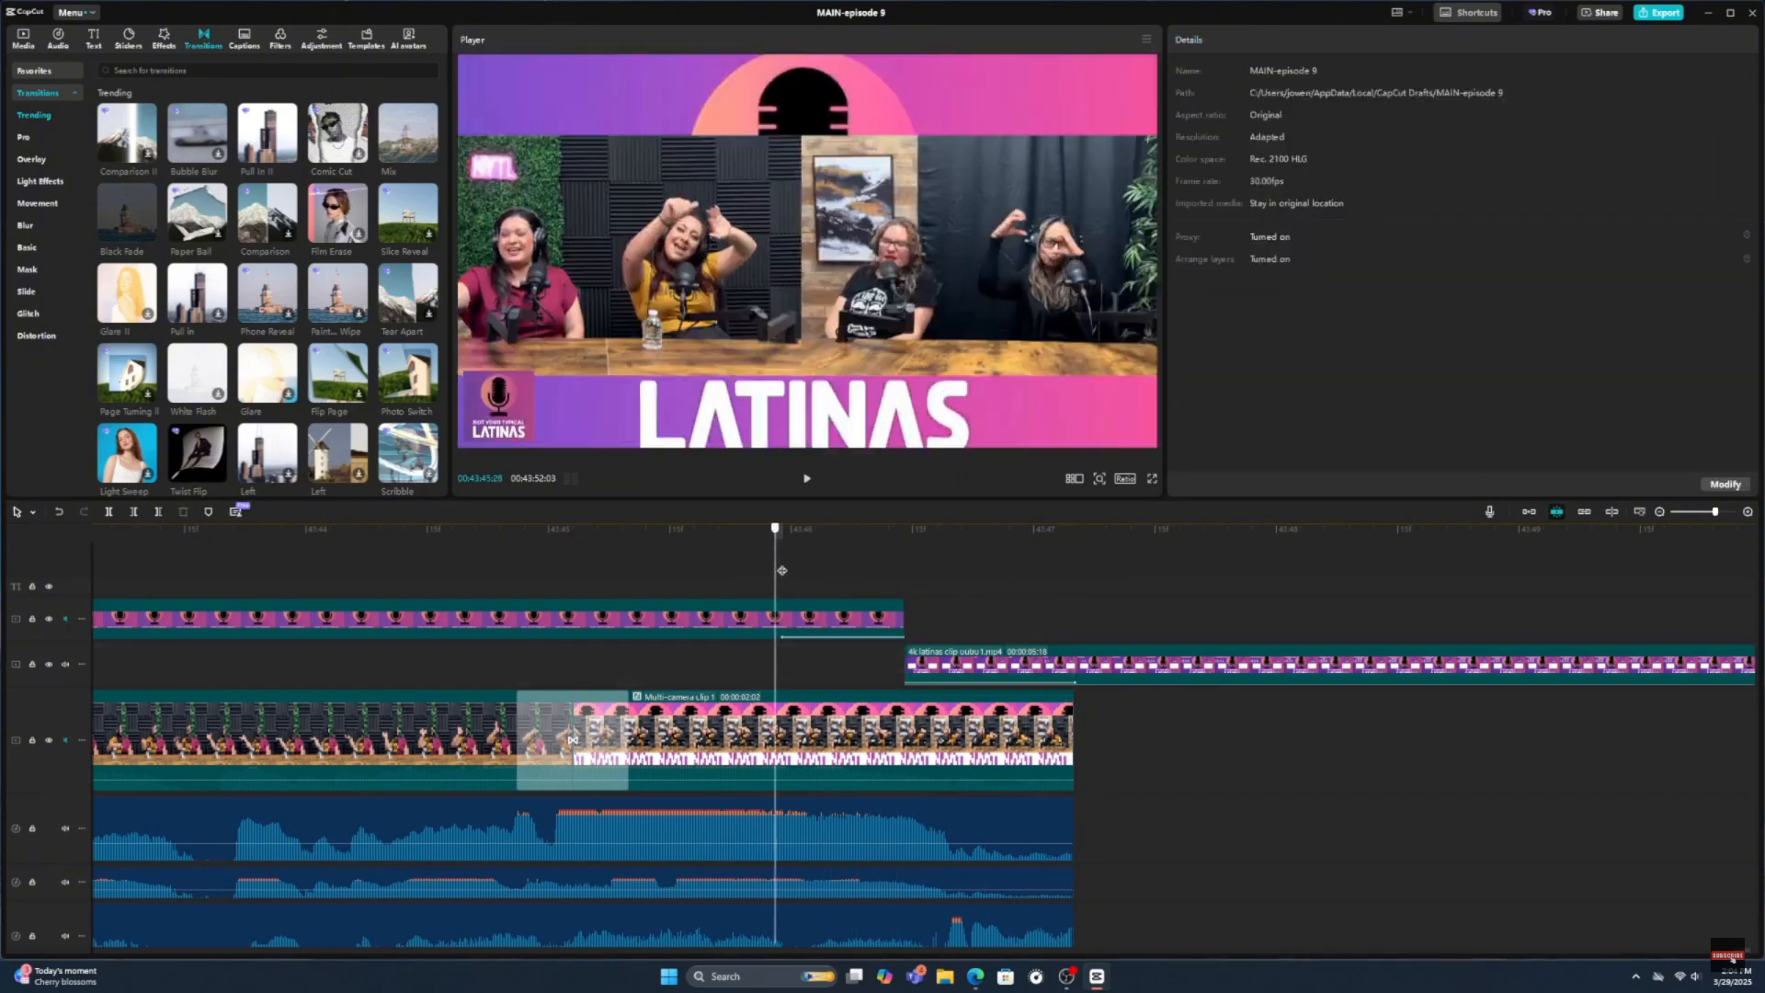
pyautogui.moveTo(816, 576); pyautogui.dragTo(1435, 649)
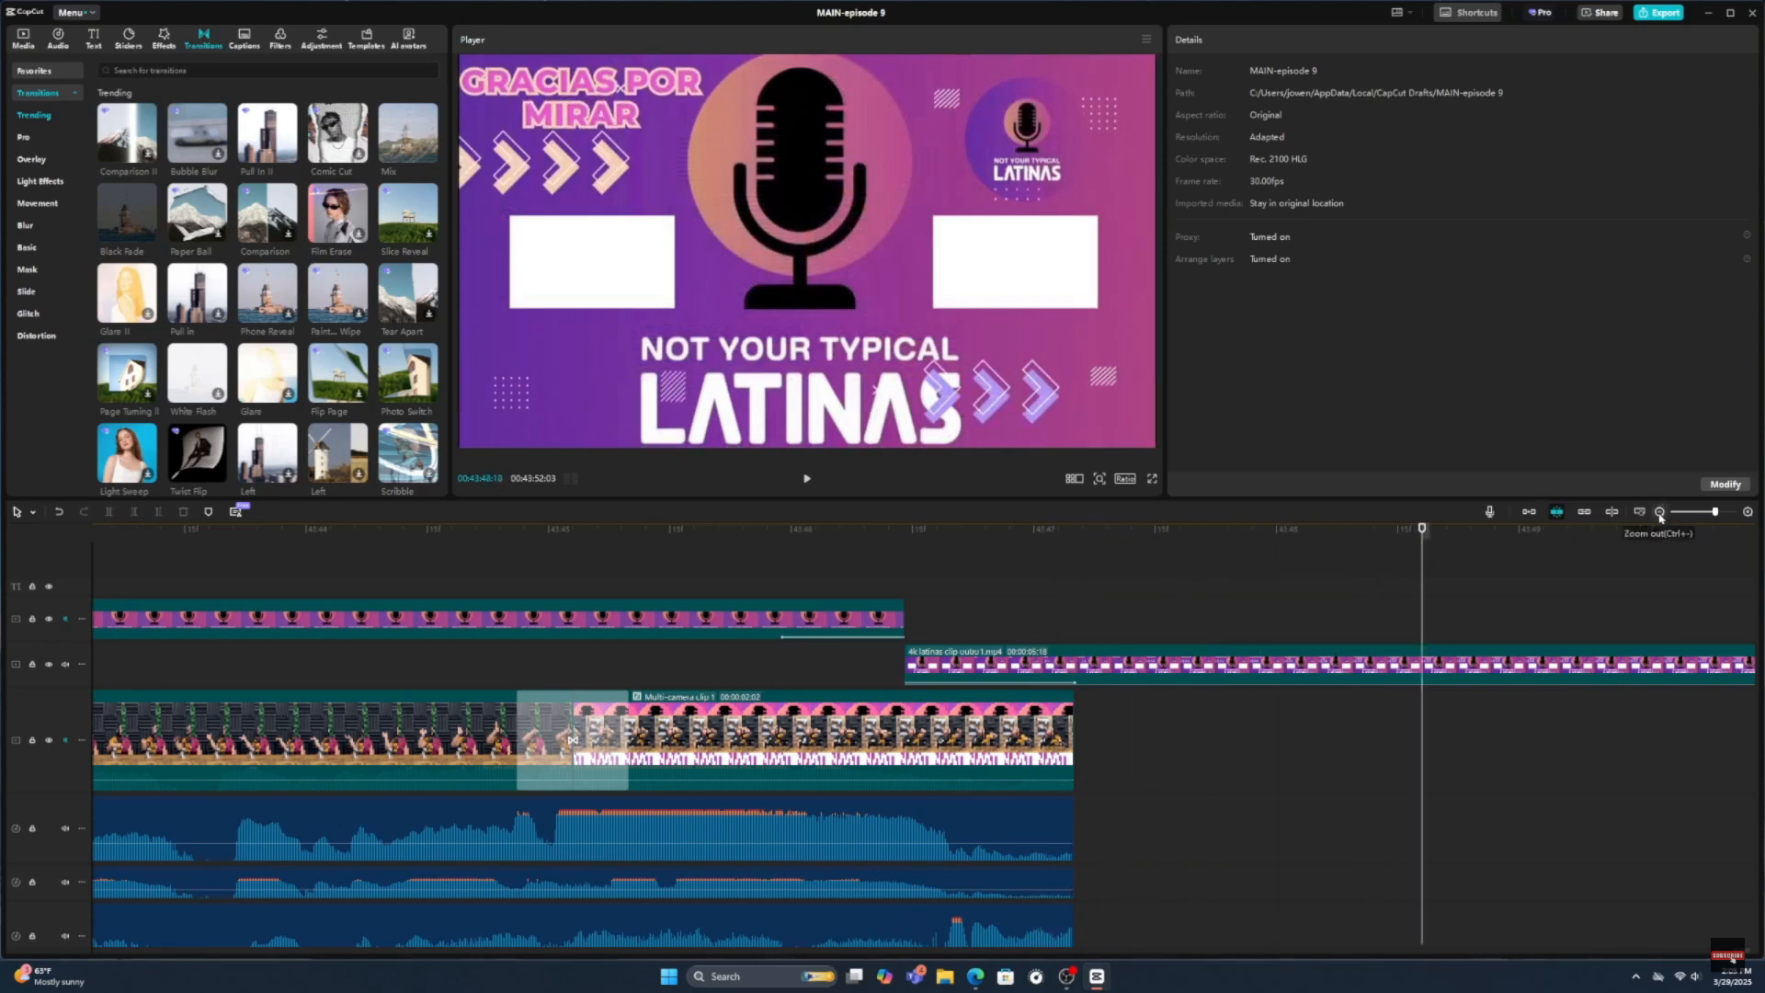
# - Examine the audio tracks beneath the outro clip at the end of the episode
pyautogui.click(1660, 513)
pyautogui.click(1659, 512)
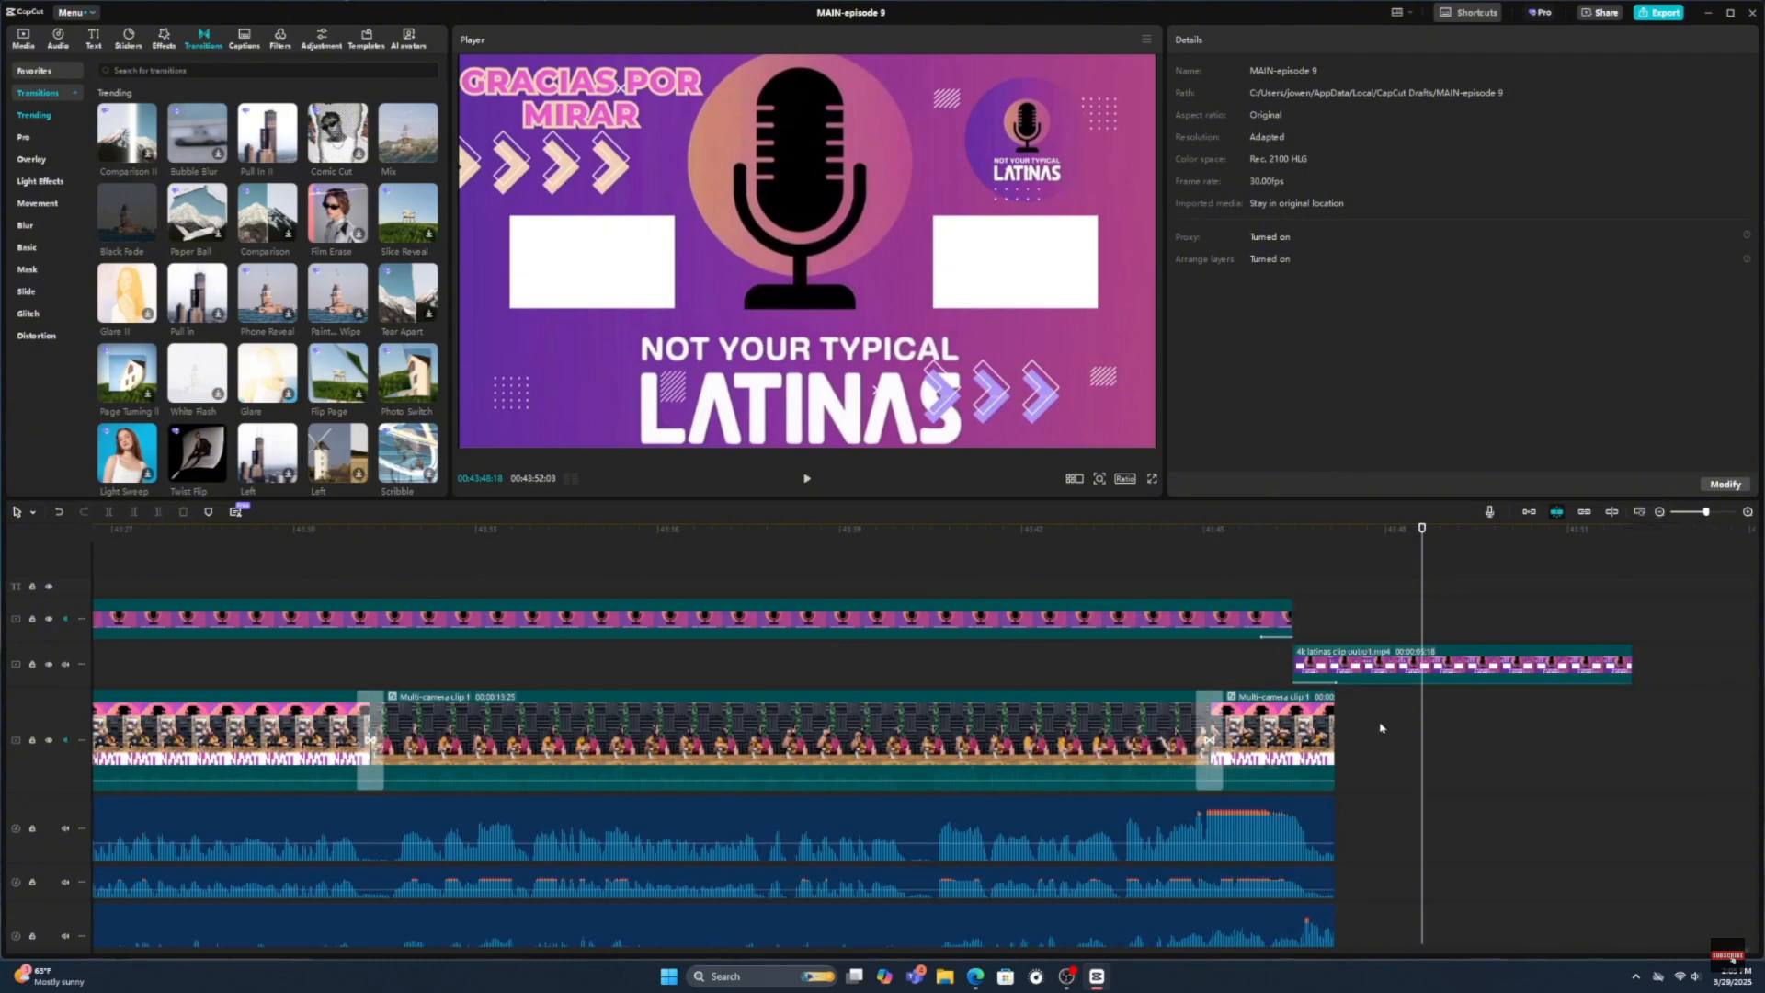
pyautogui.scroll(-2, 1380, 729)
pyautogui.scroll(-1, 1382, 815)
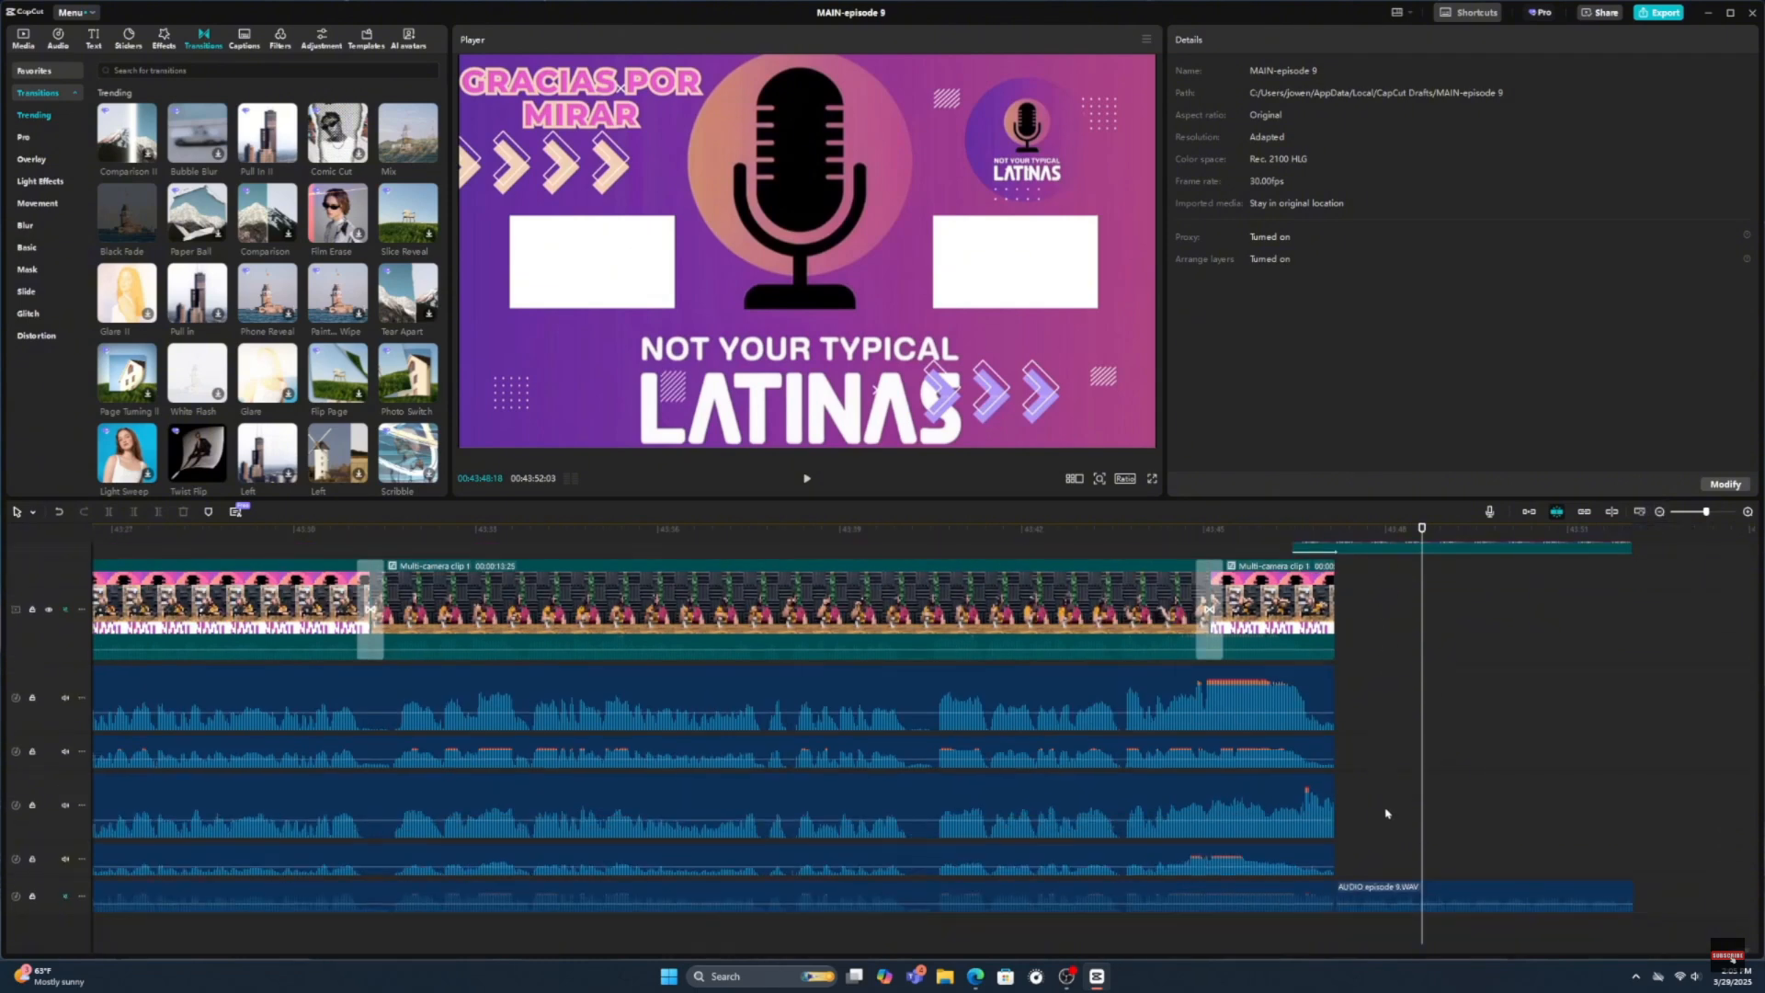
pyautogui.click(1659, 512)
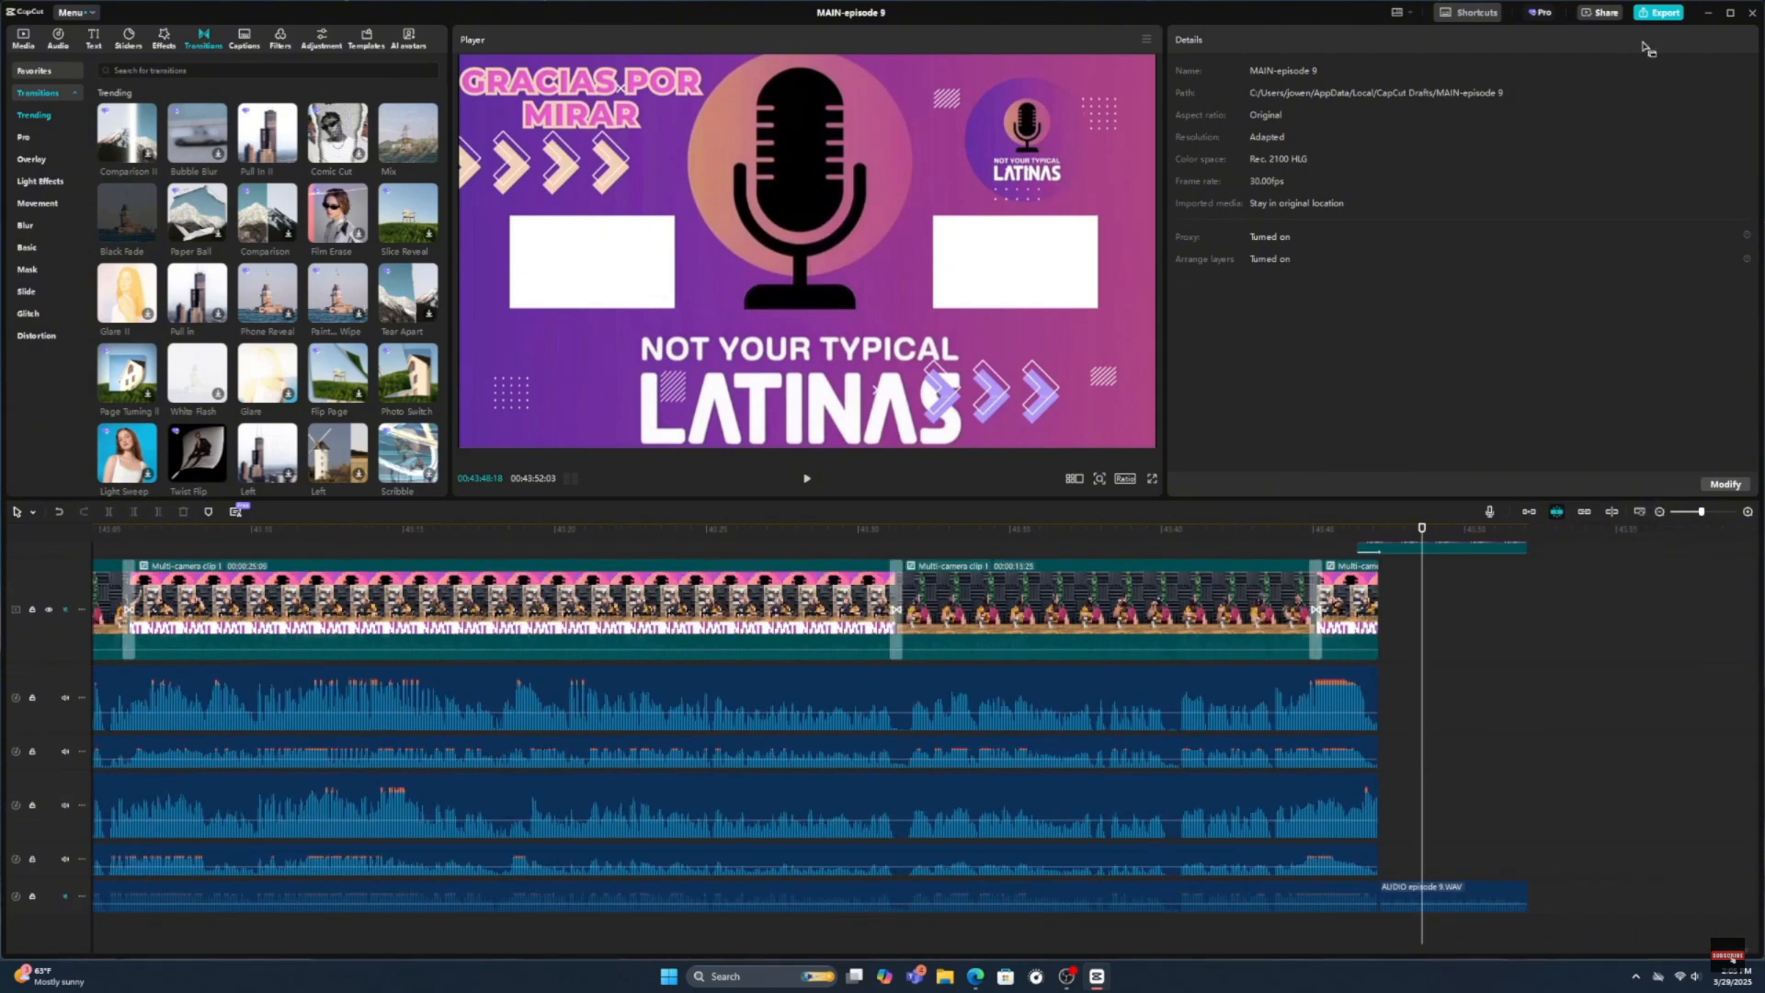
# - Open the export settings, leave both the video and audio outputs unchecked, and cancel the export
pyautogui.click(1659, 12)
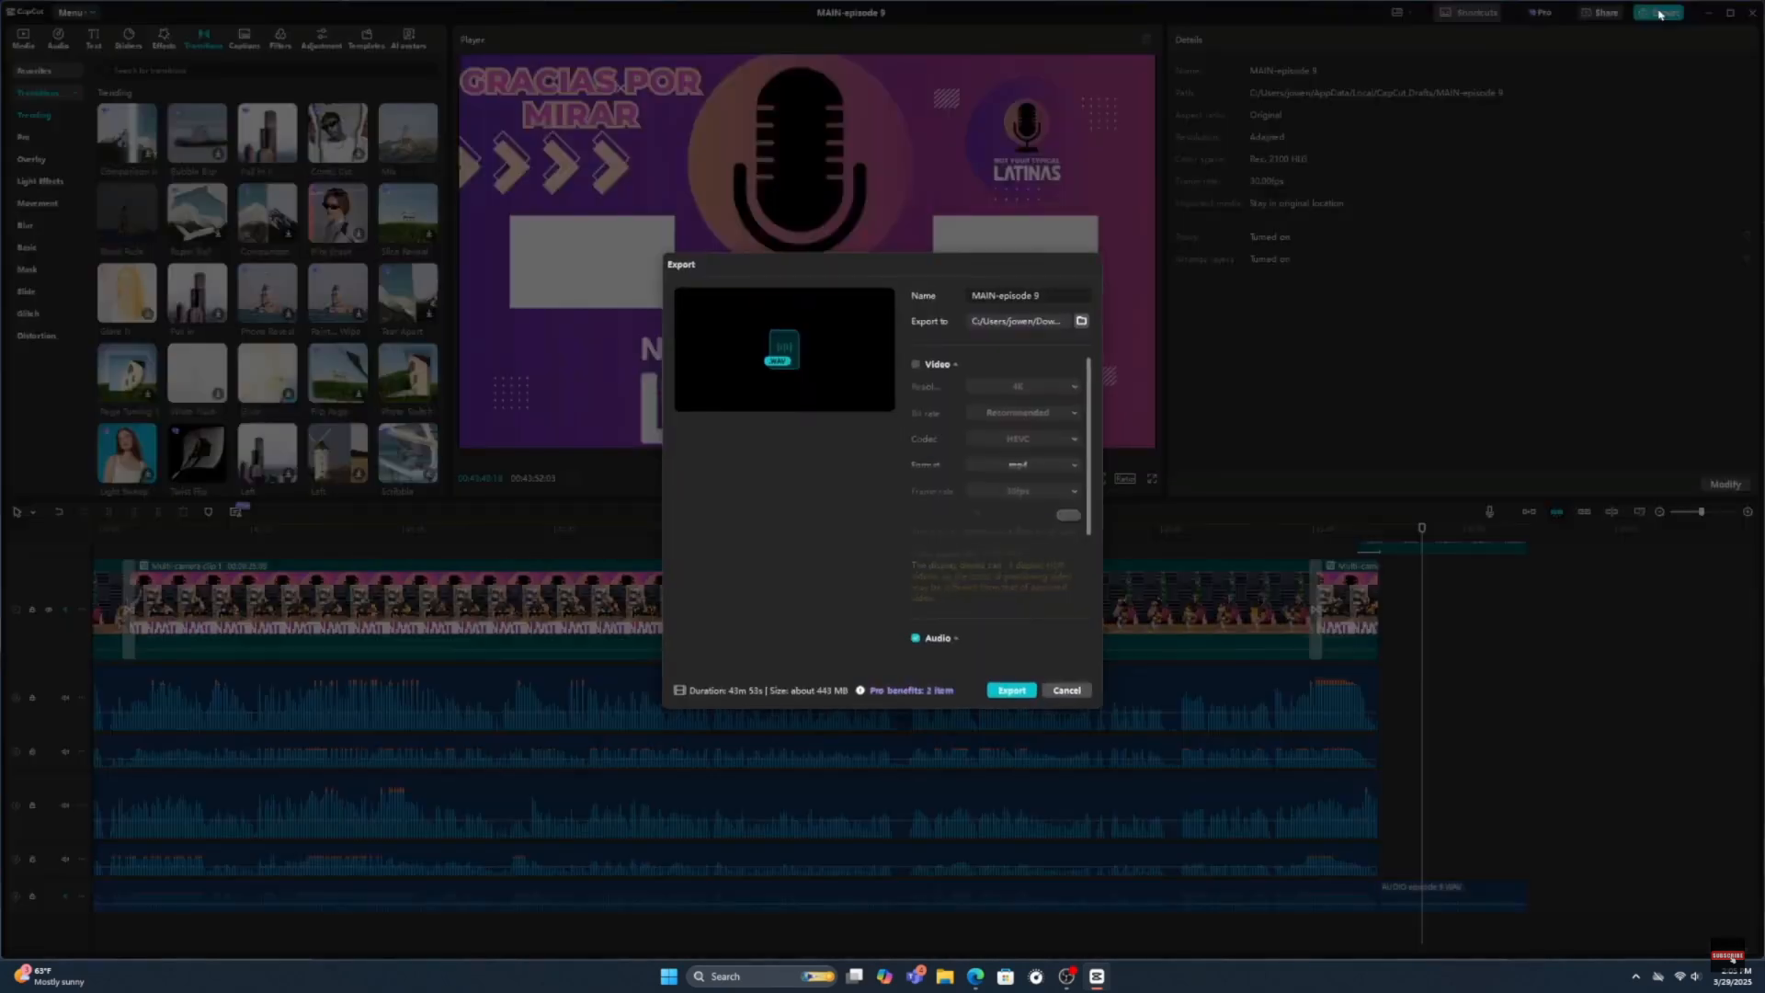
pyautogui.click(915, 364)
pyautogui.click(914, 638)
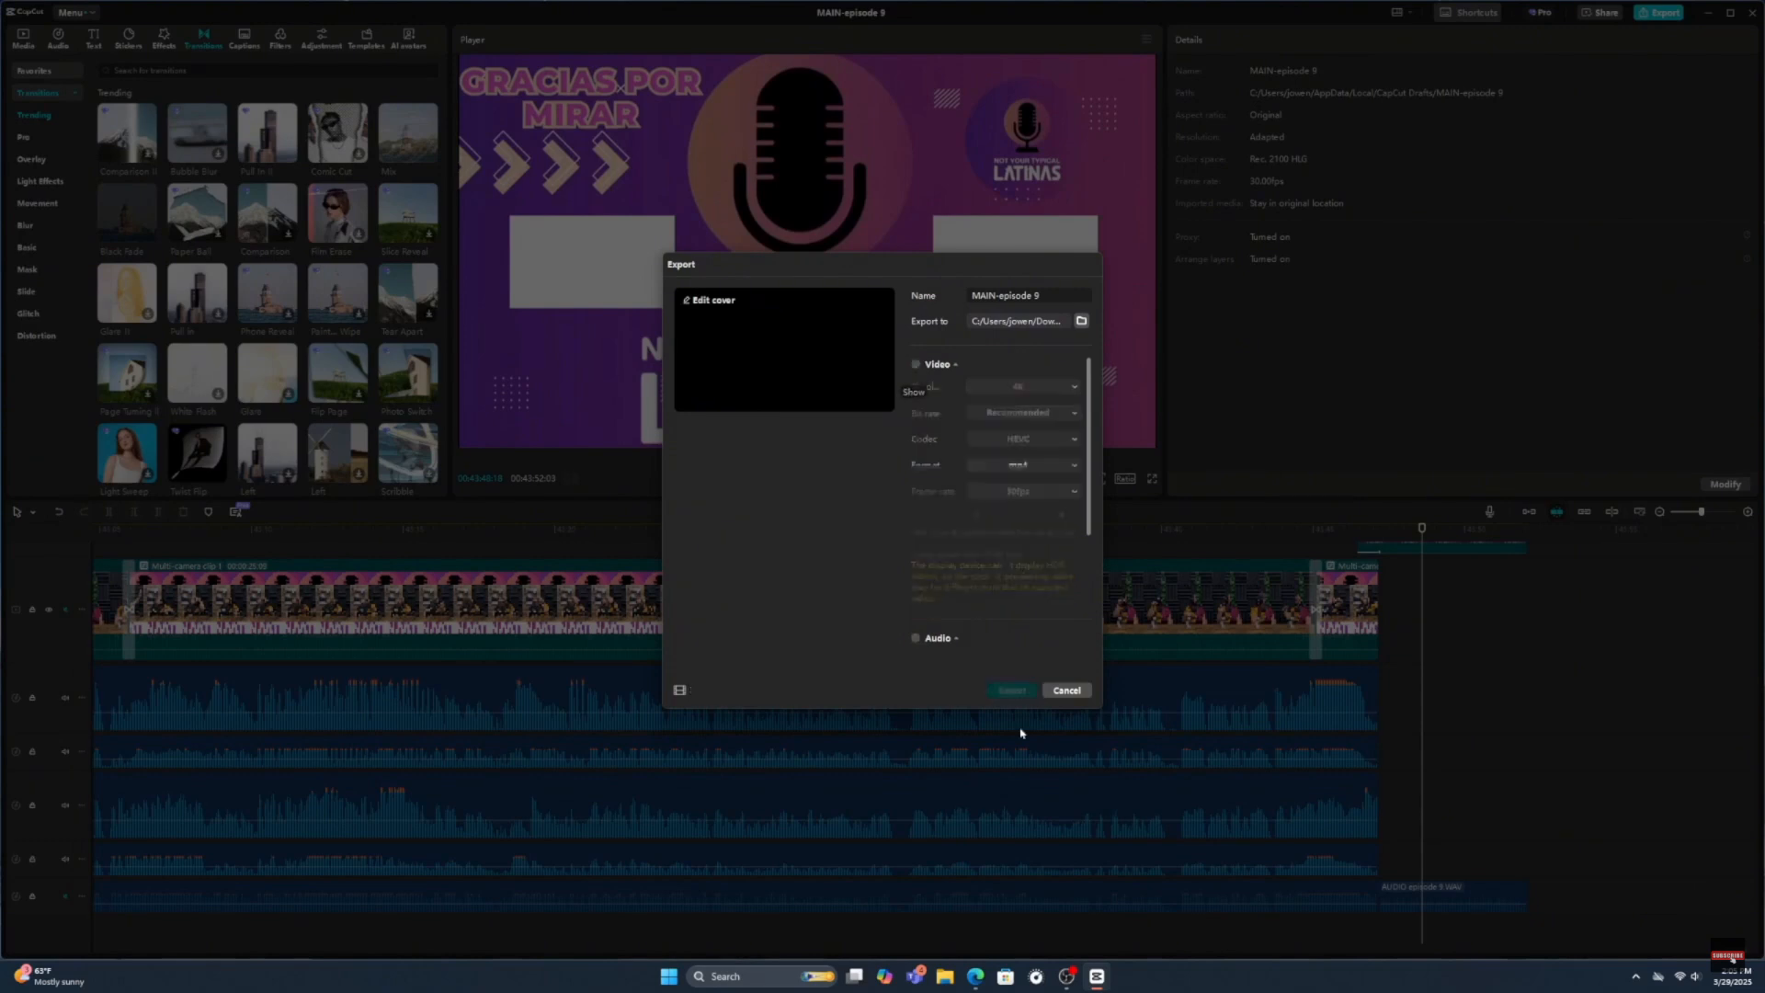
pyautogui.click(1067, 691)
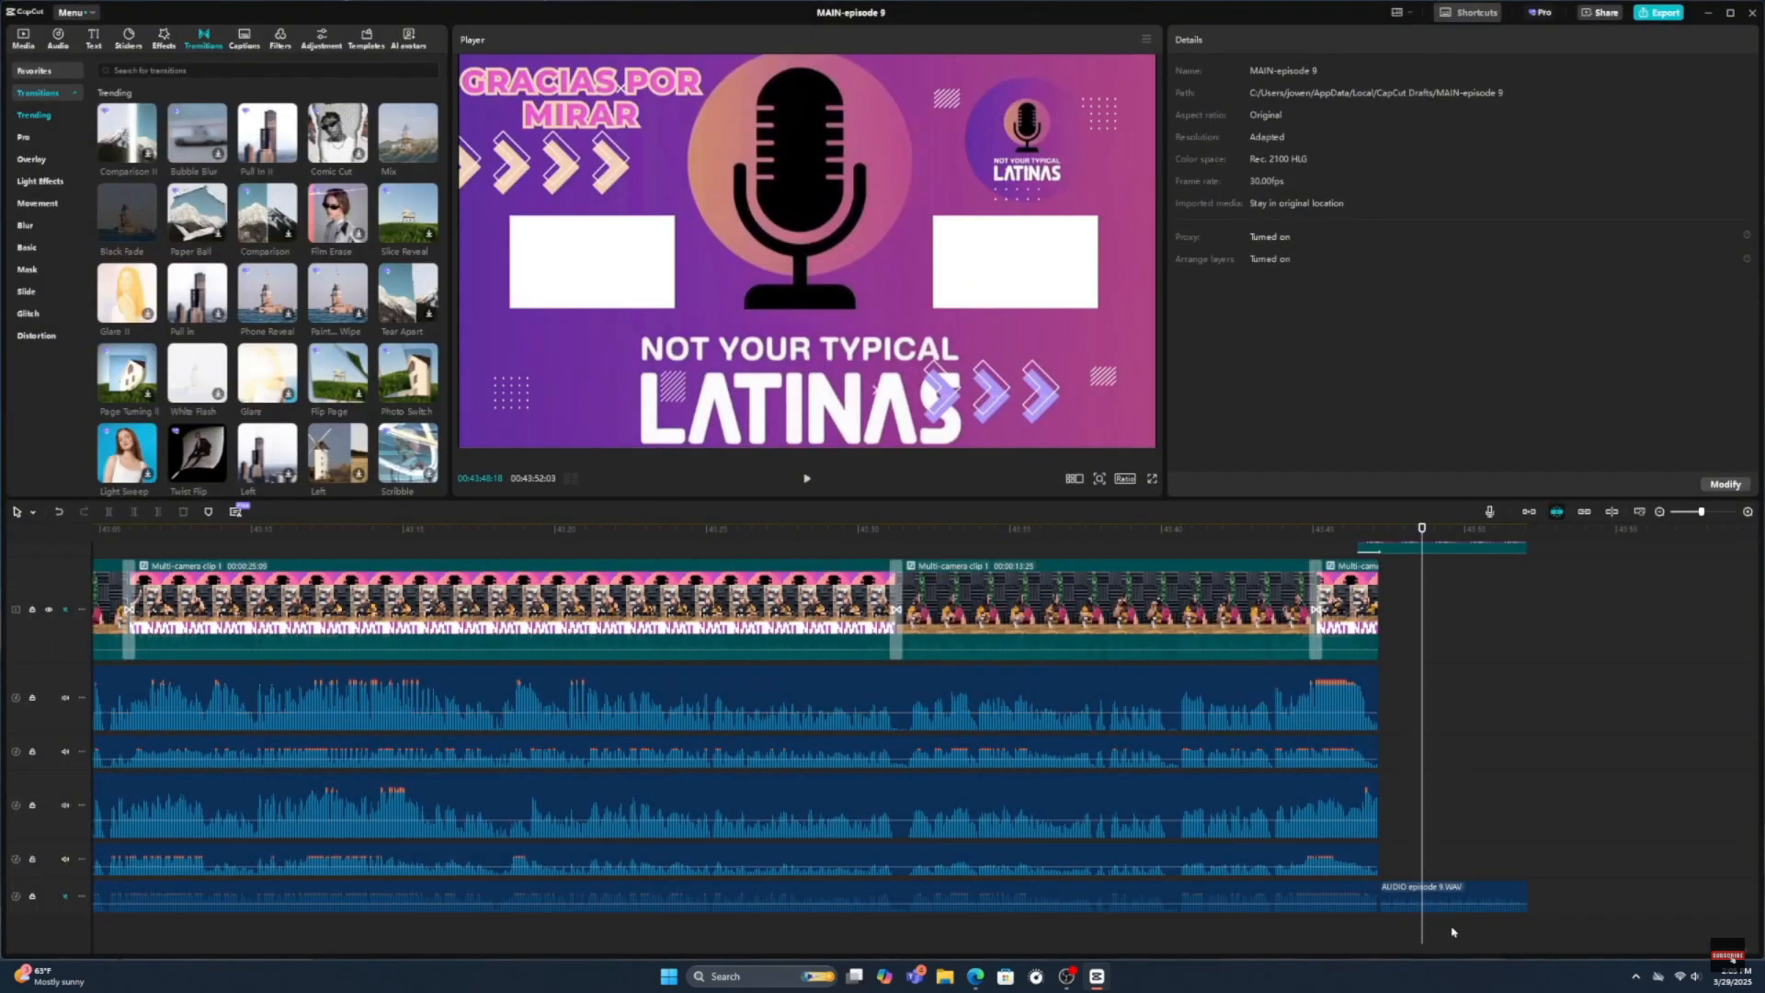
# - Return to about 1:23 near the episode's start, and view the export settings again without exporting
pyautogui.click(1661, 513)
pyautogui.click(1660, 513)
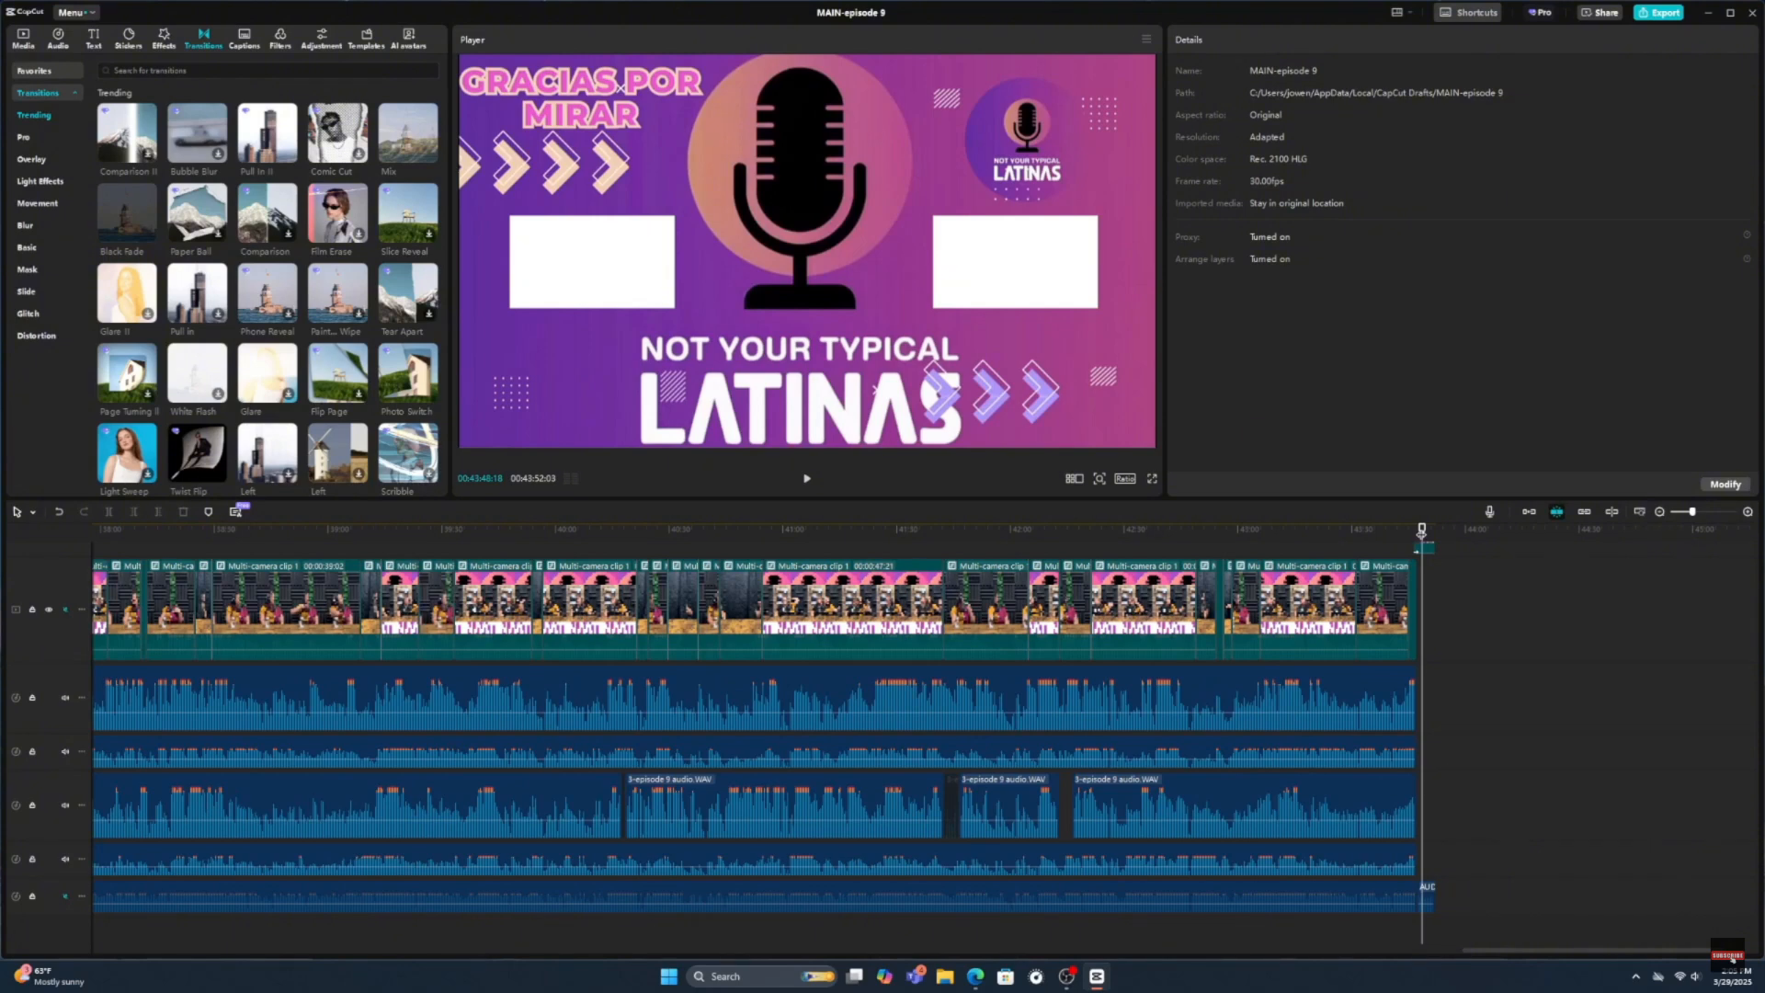
pyautogui.click(1660, 512)
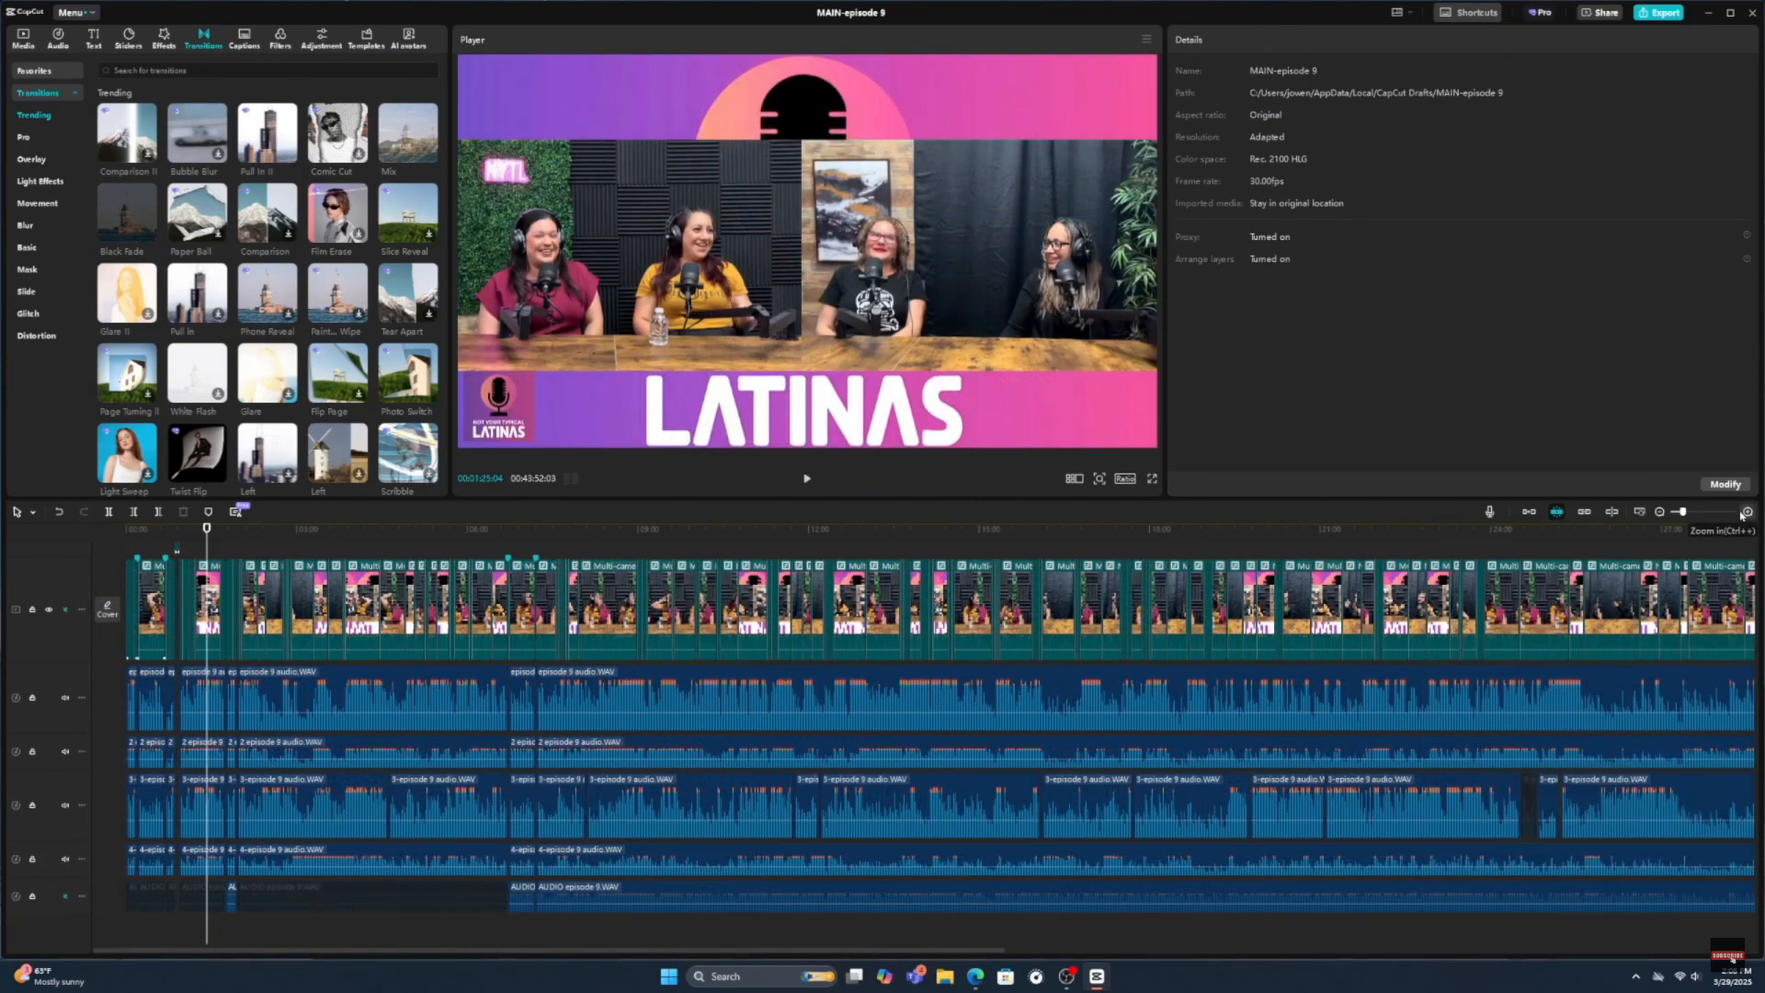
pyautogui.click(1654, 15)
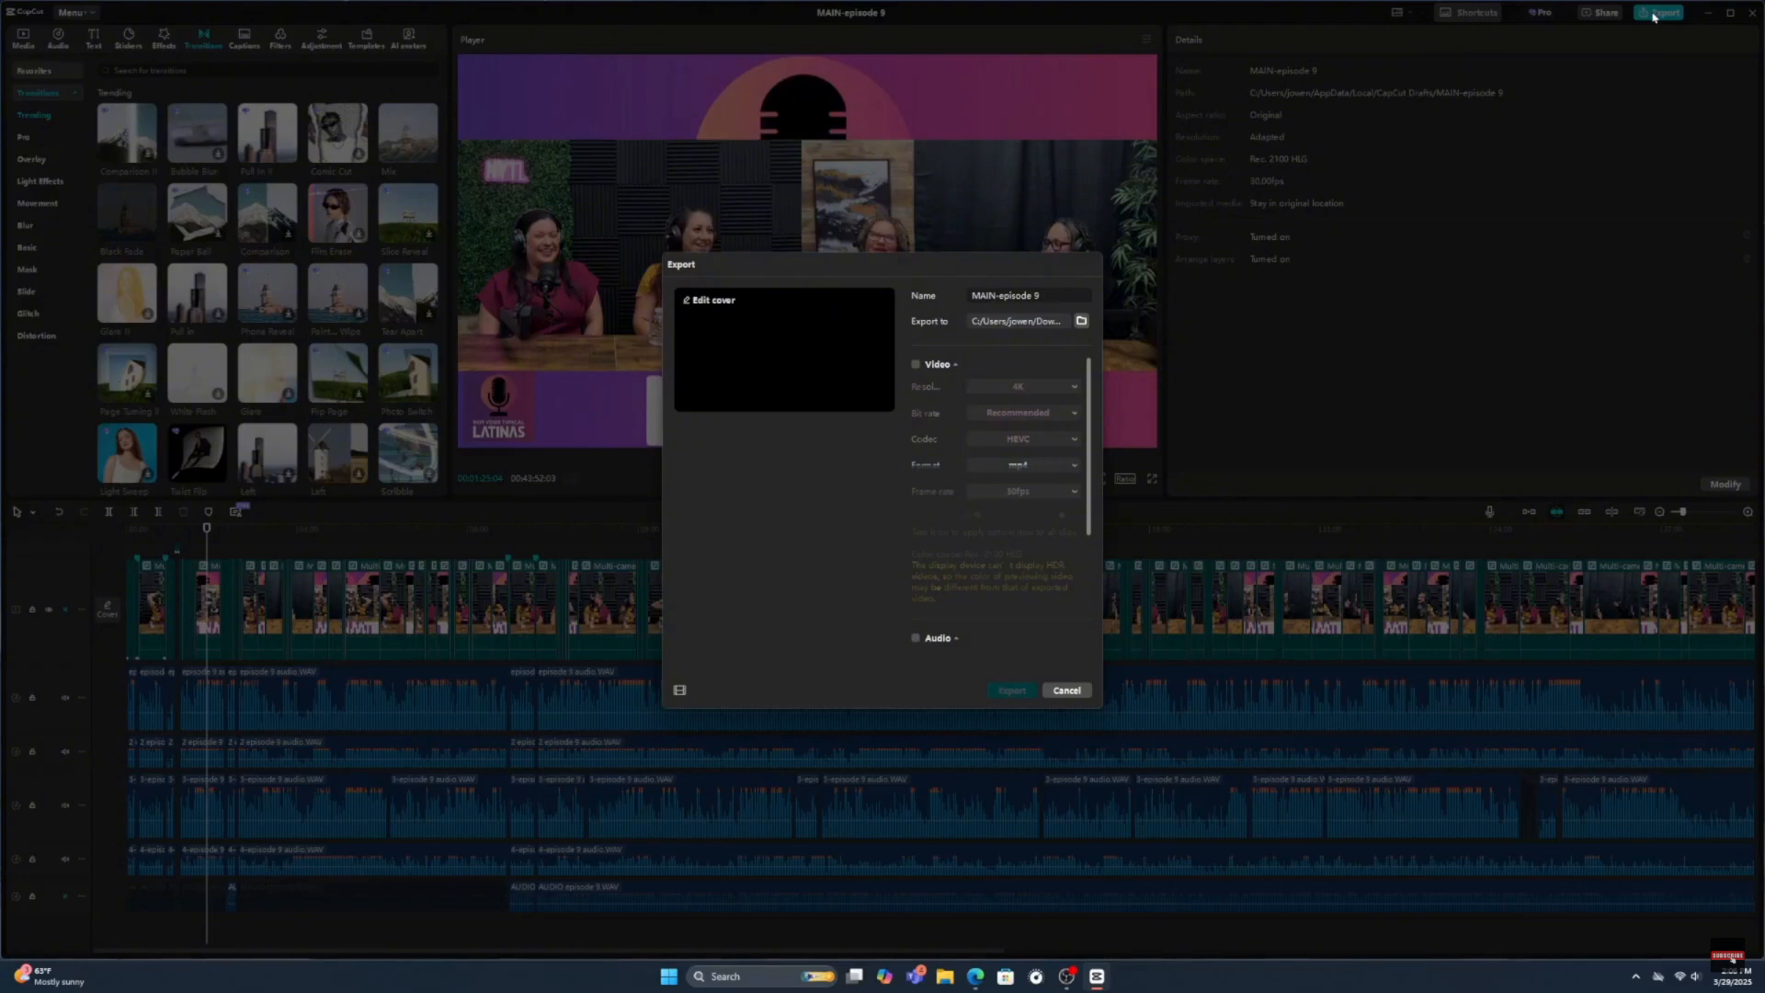
pyautogui.click(1066, 691)
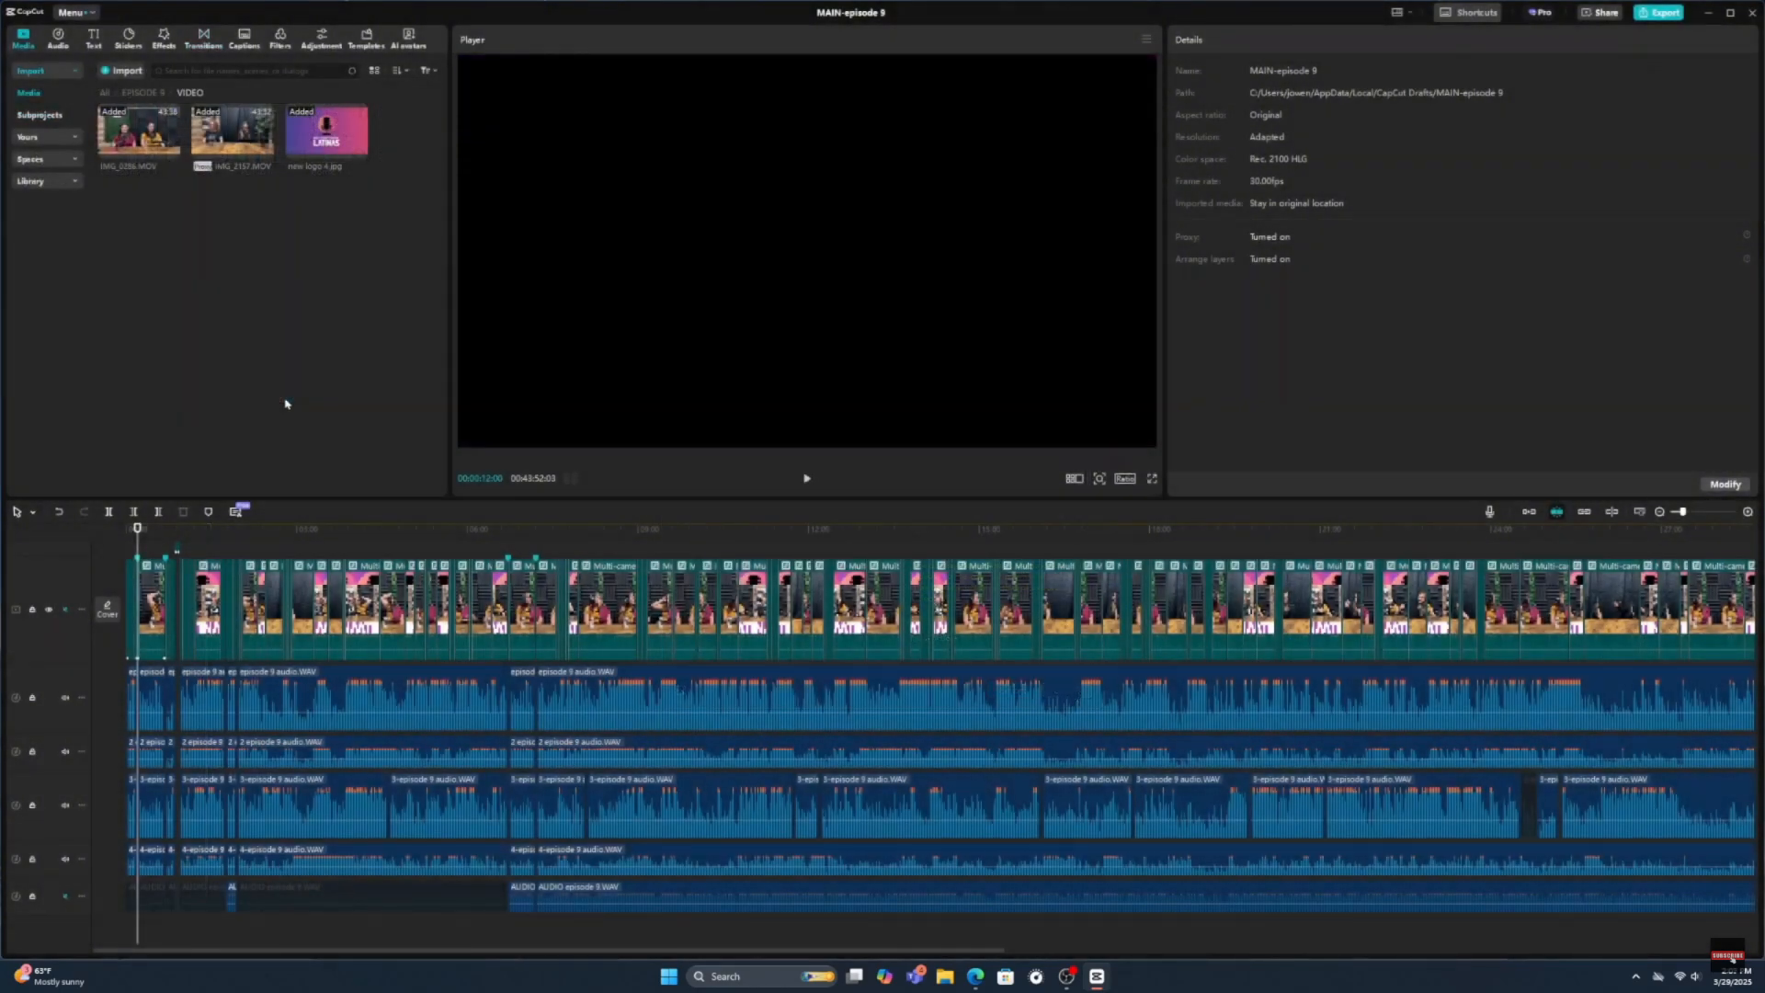